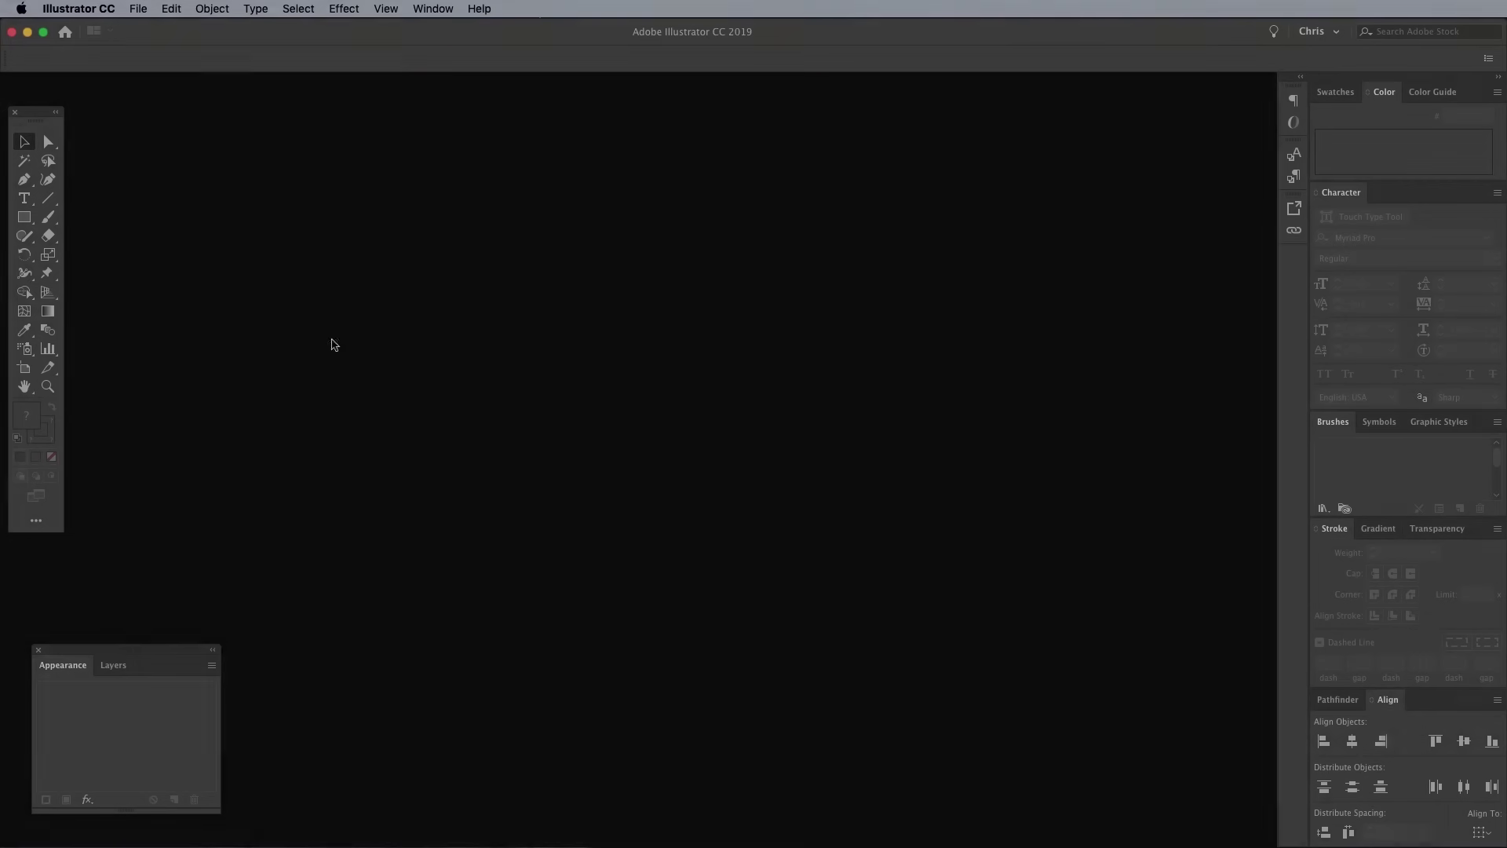
Create a new blank A4 landscape RGB document
click(138, 8)
click(179, 31)
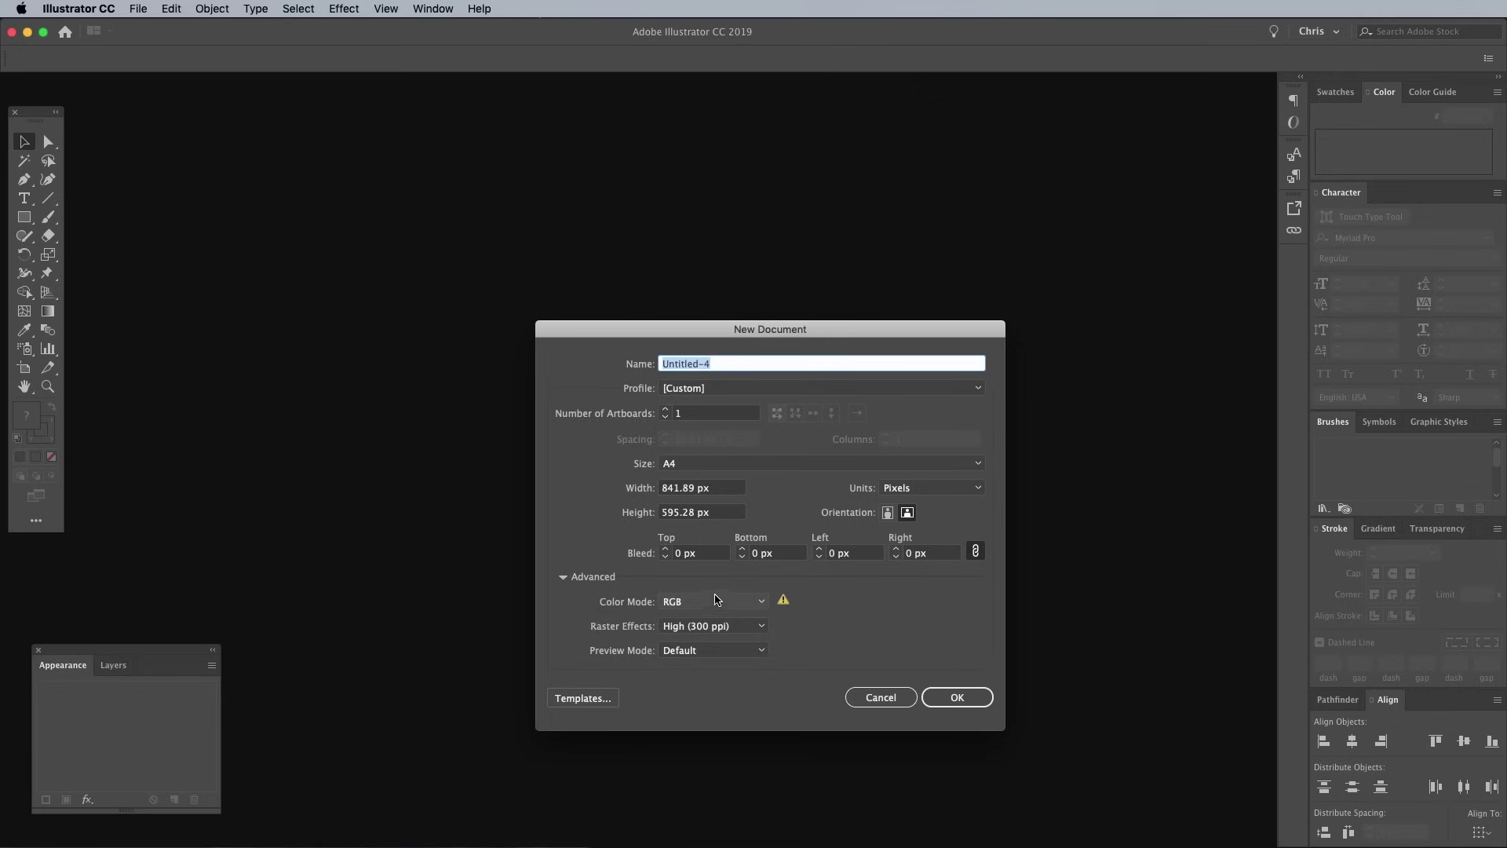
click(957, 696)
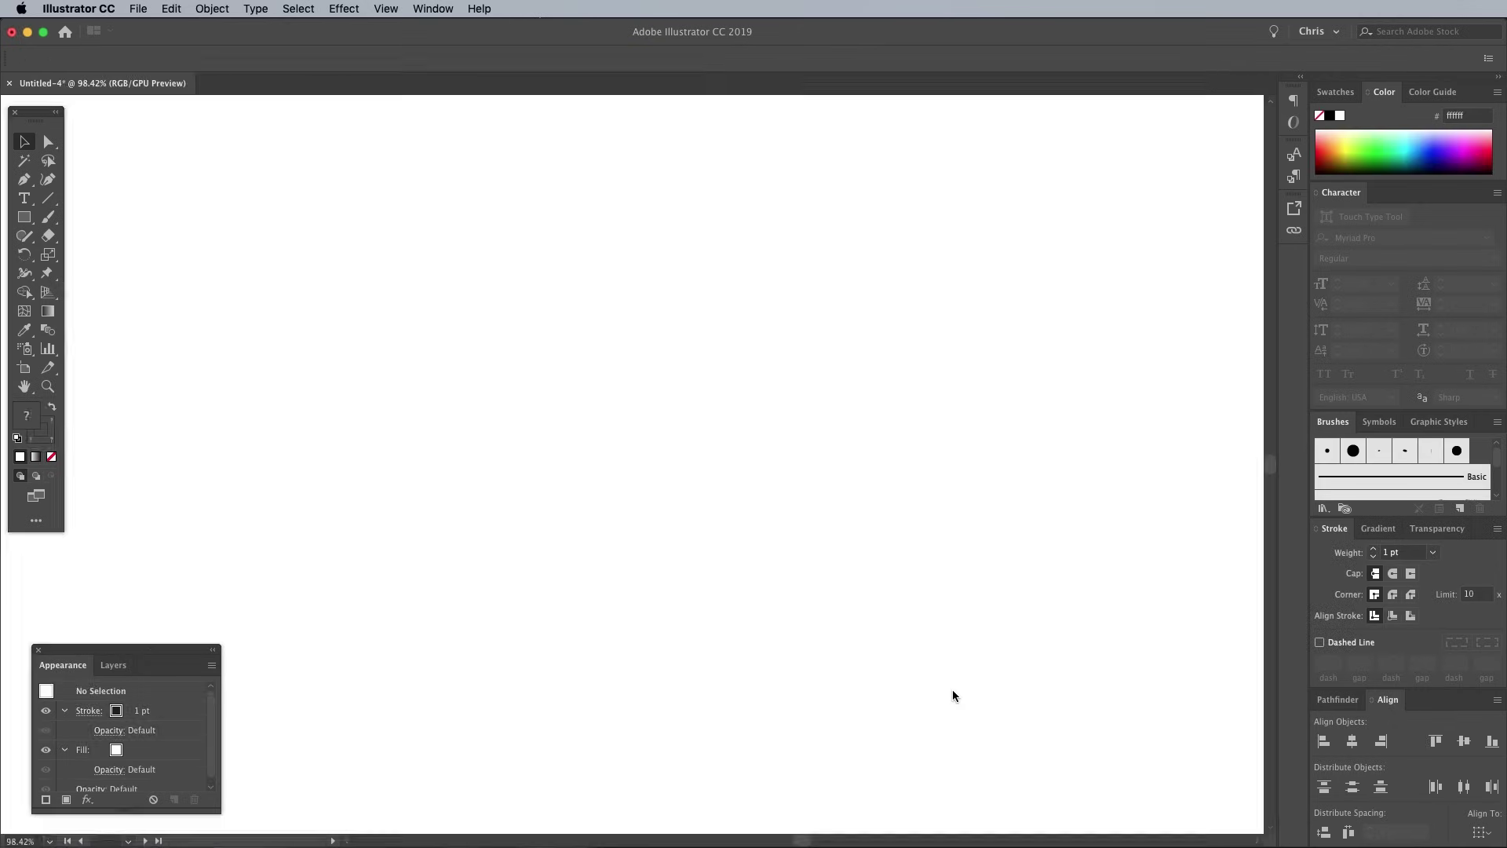
Hide the artboard edges and turn on smart guides
click(386, 9)
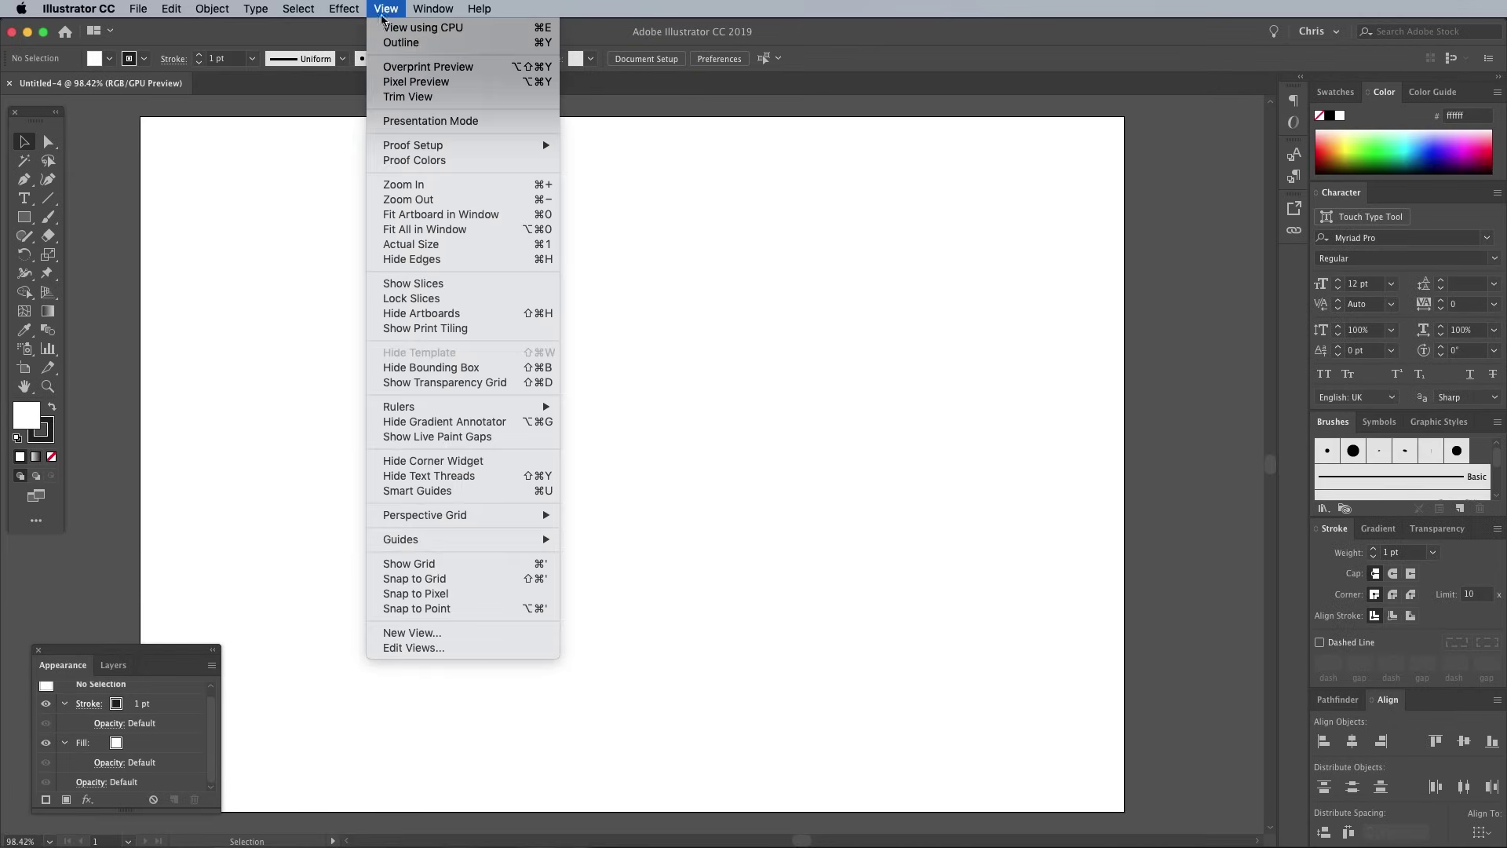
click(424, 314)
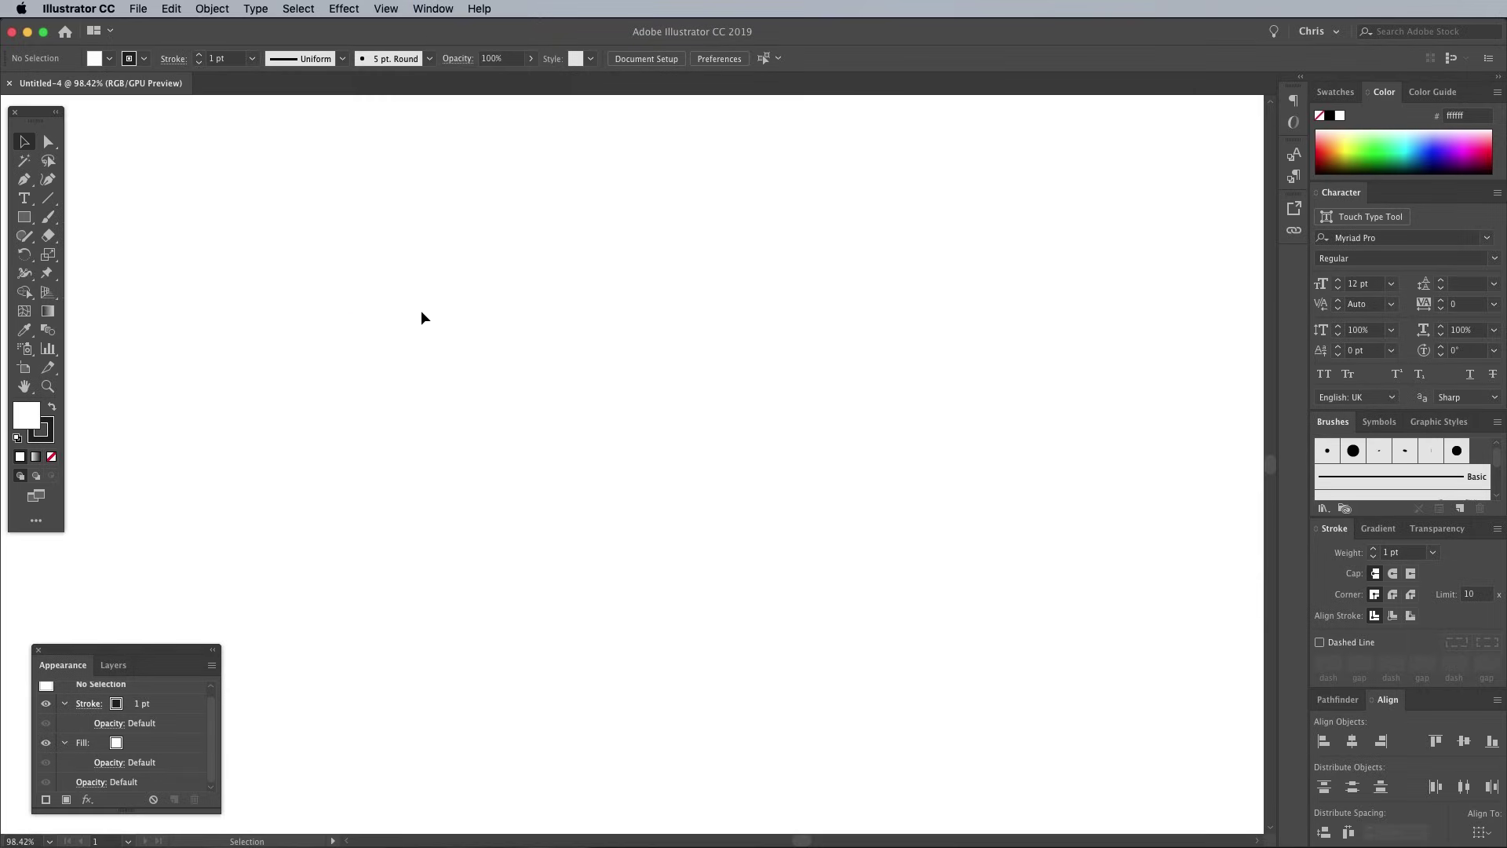
click(387, 10)
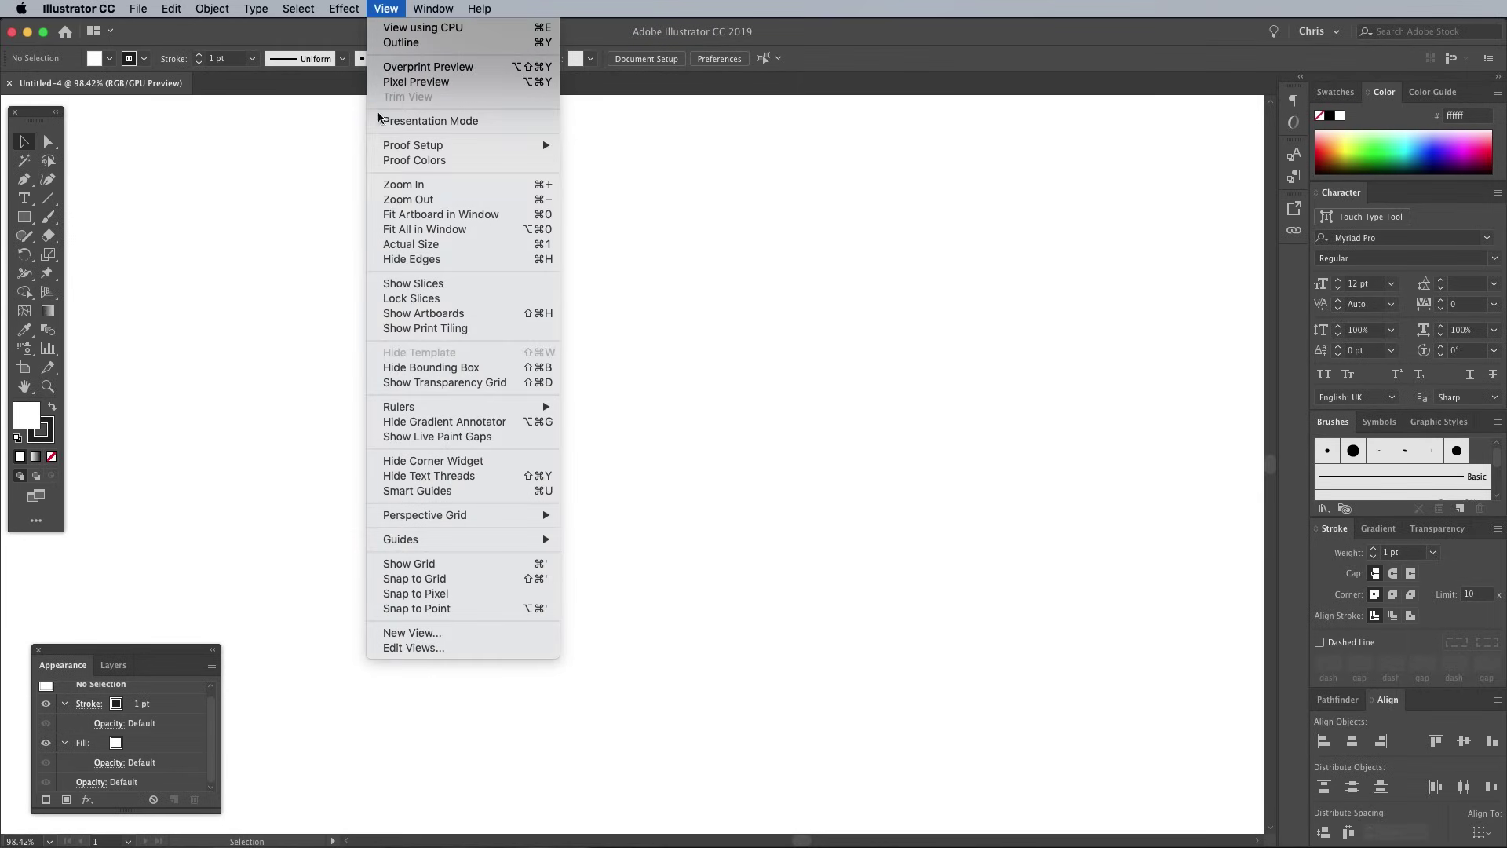
click(420, 492)
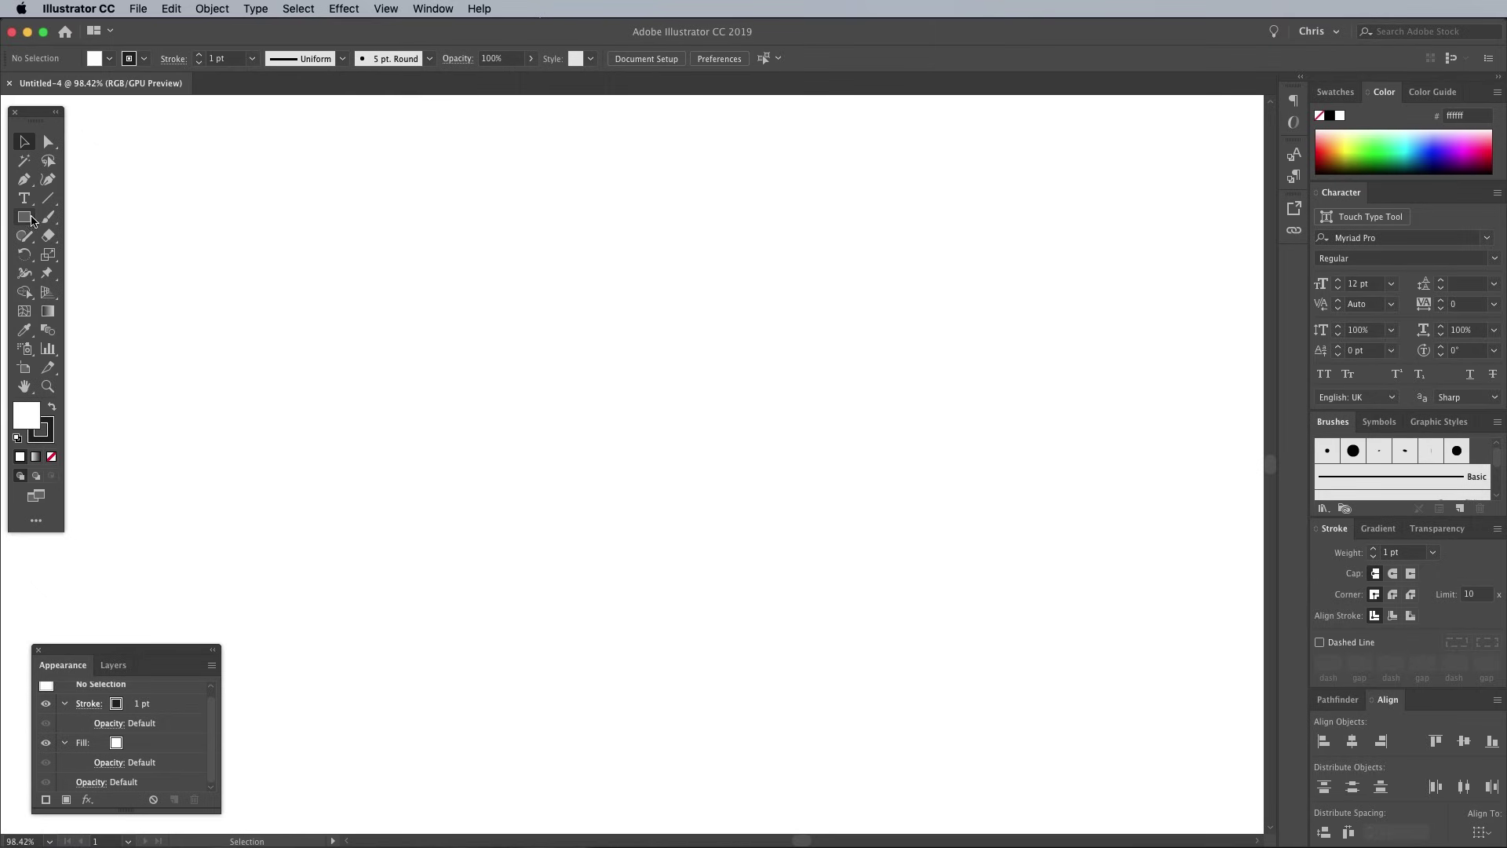
Draw a large circle with the Ellipse Tool for the head
drag(24, 217, 83, 254)
click(83, 254)
drag(537, 322, 781, 547)
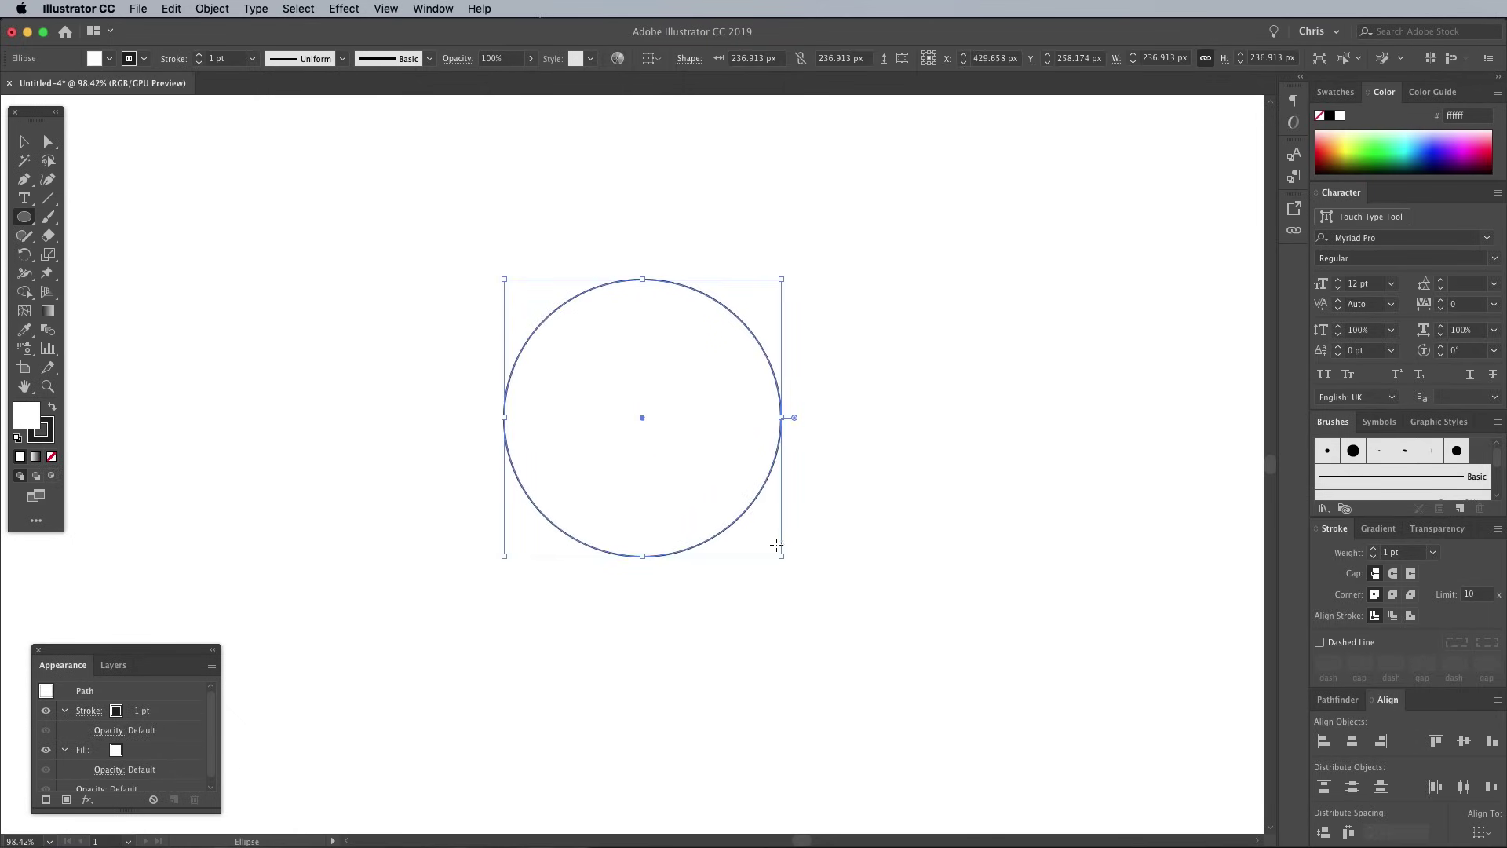
Draw a square body centred under the circle and send it behind the head
click(24, 216)
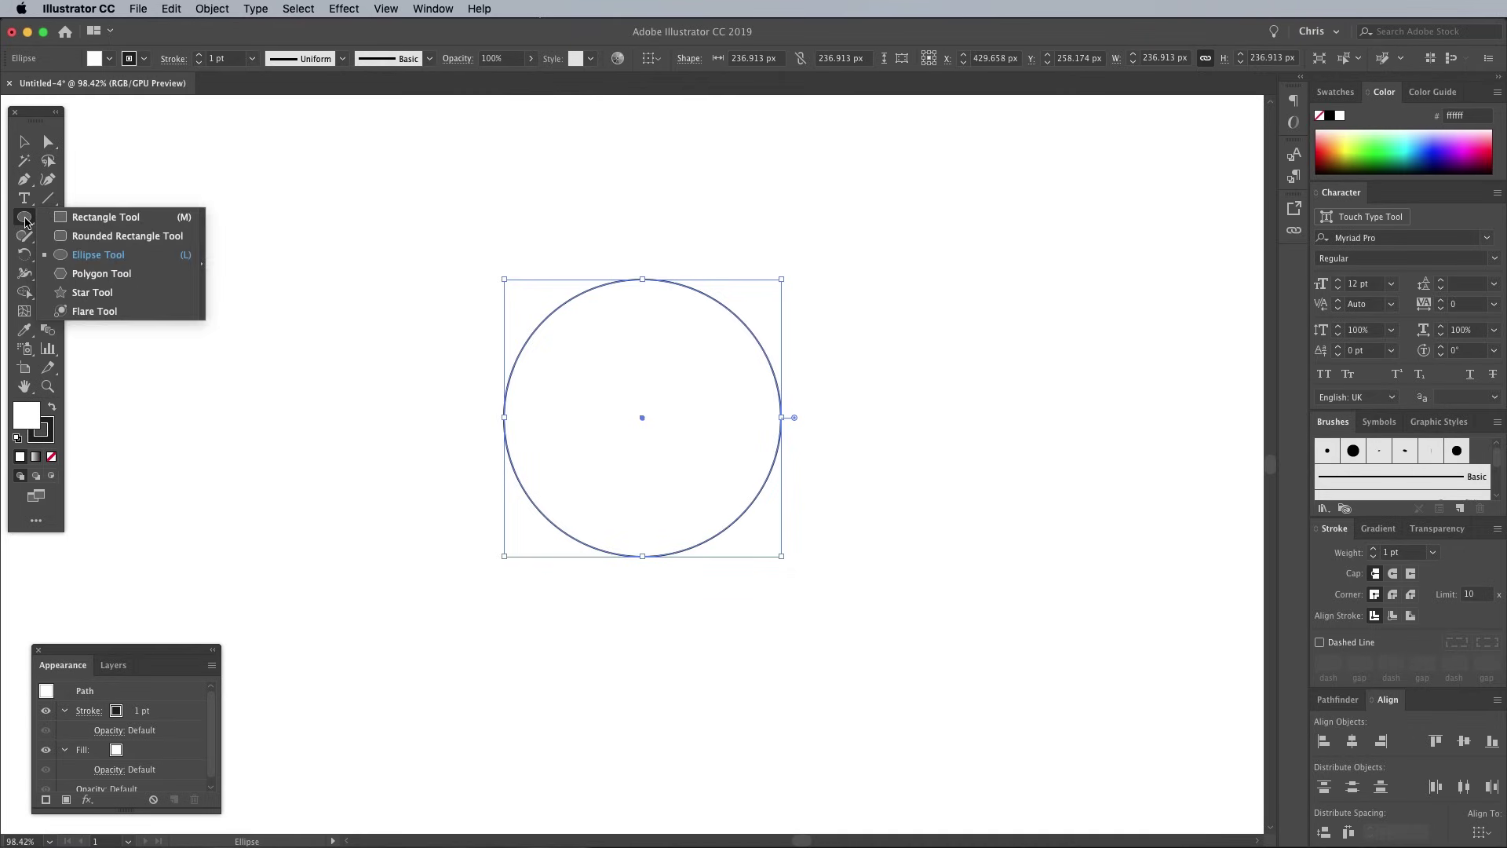
click(66, 225)
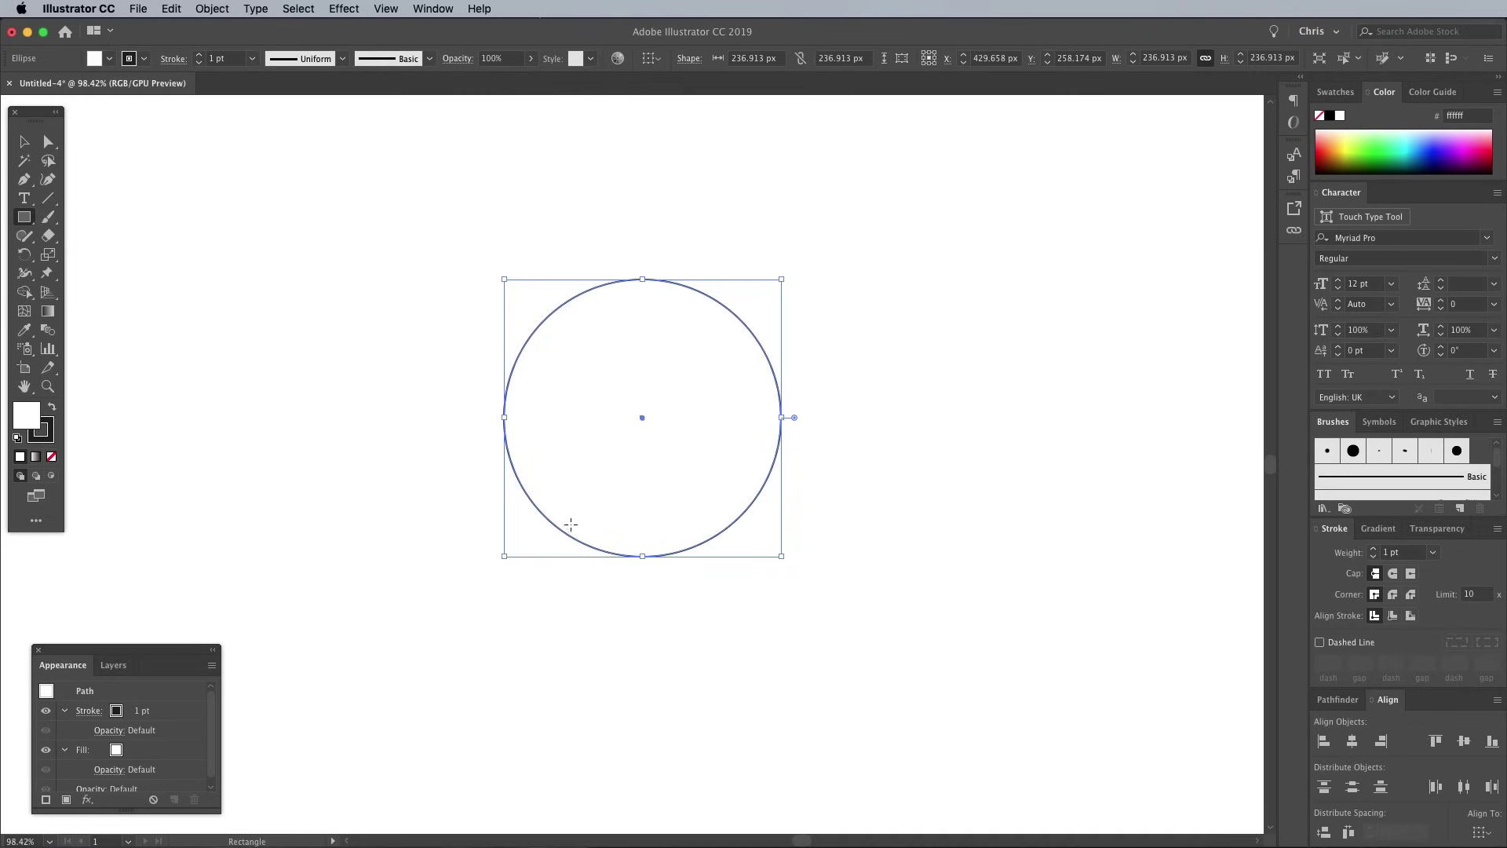
drag(570, 513, 727, 686)
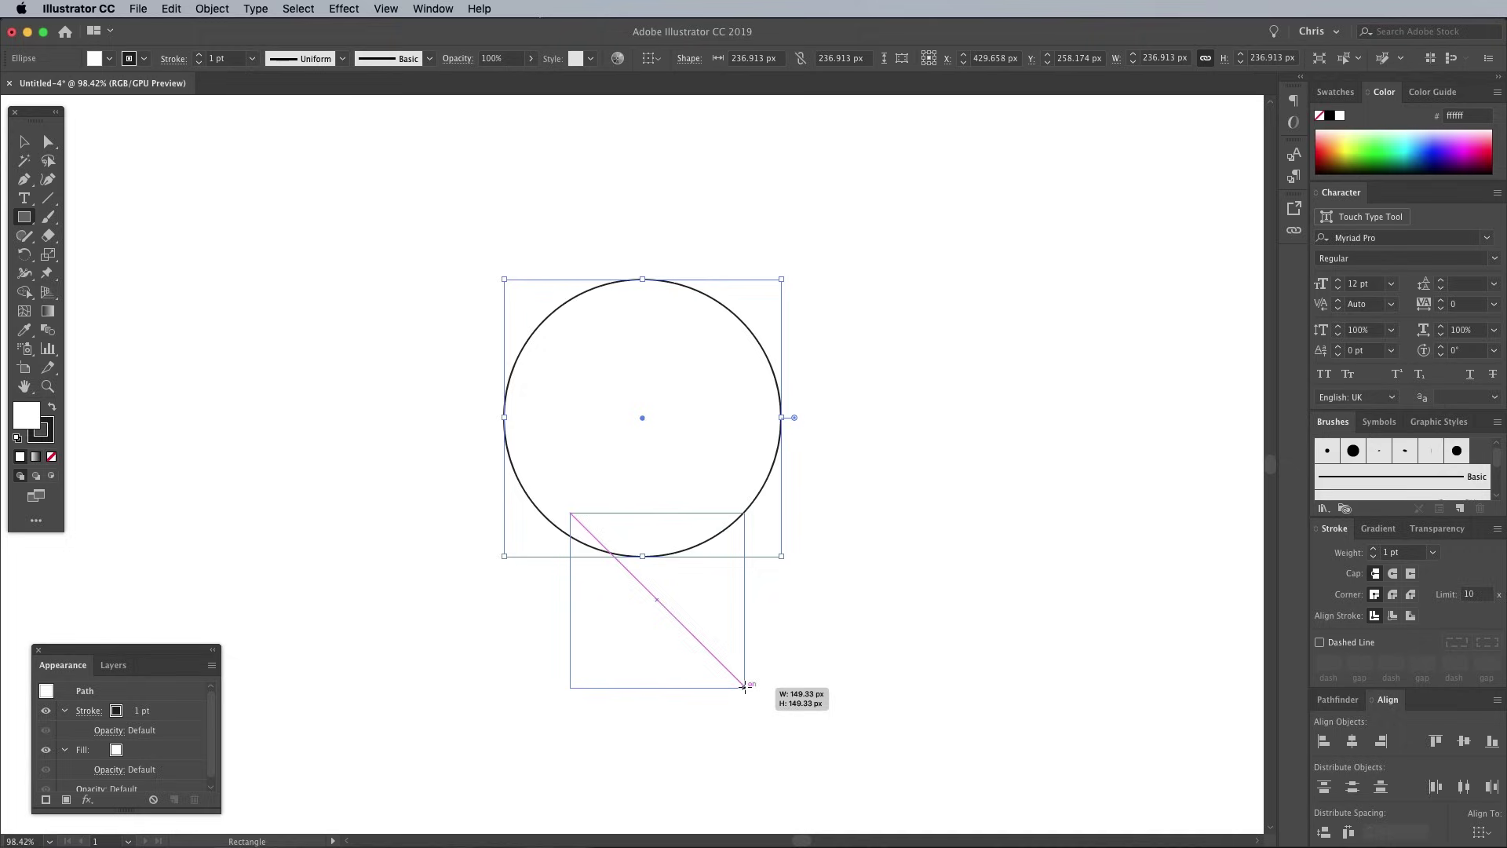
drag(727, 685, 728, 682)
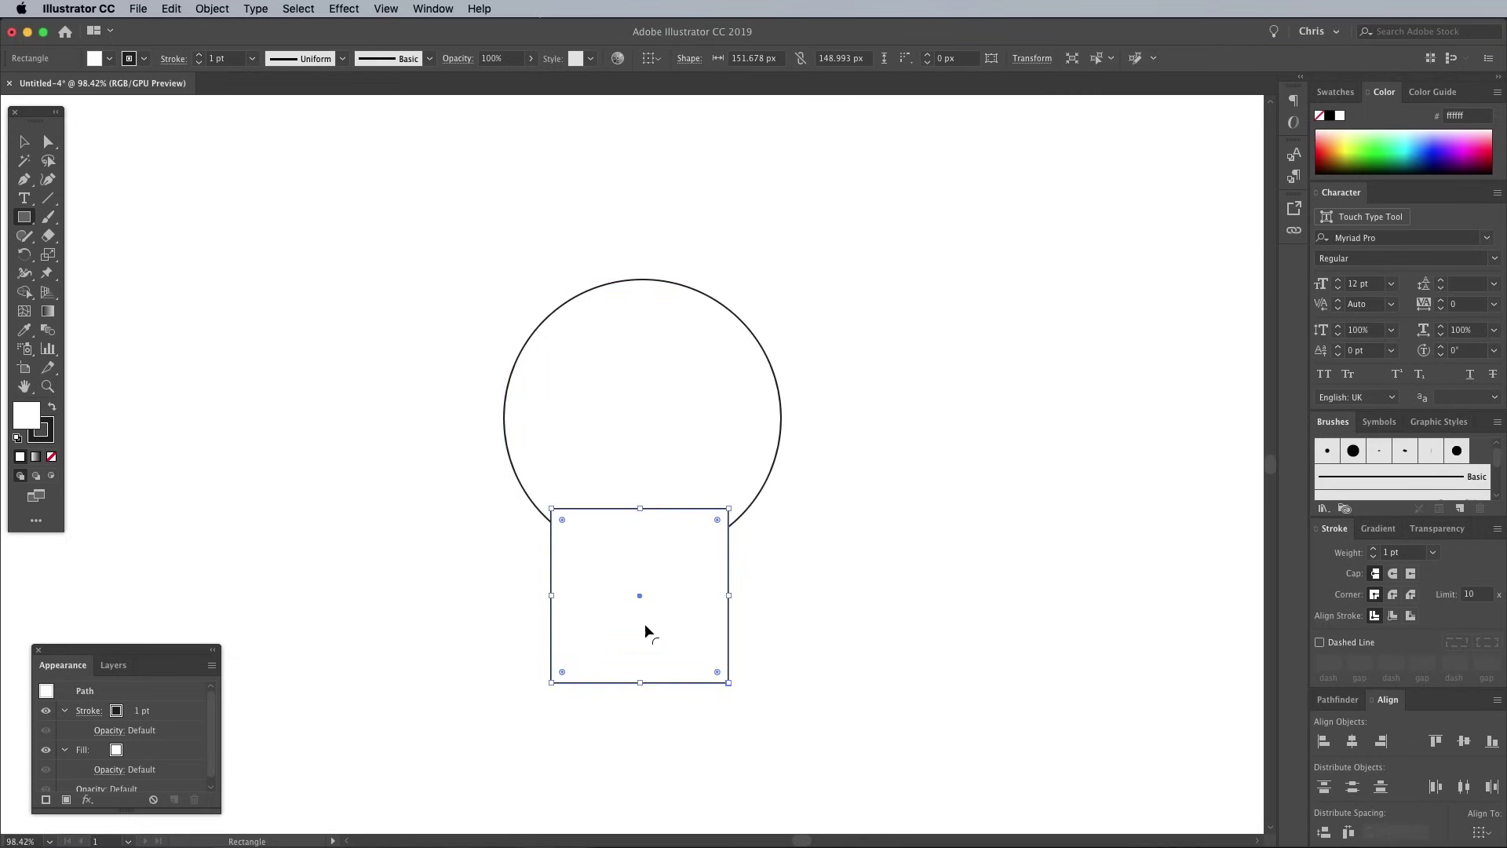
click(23, 143)
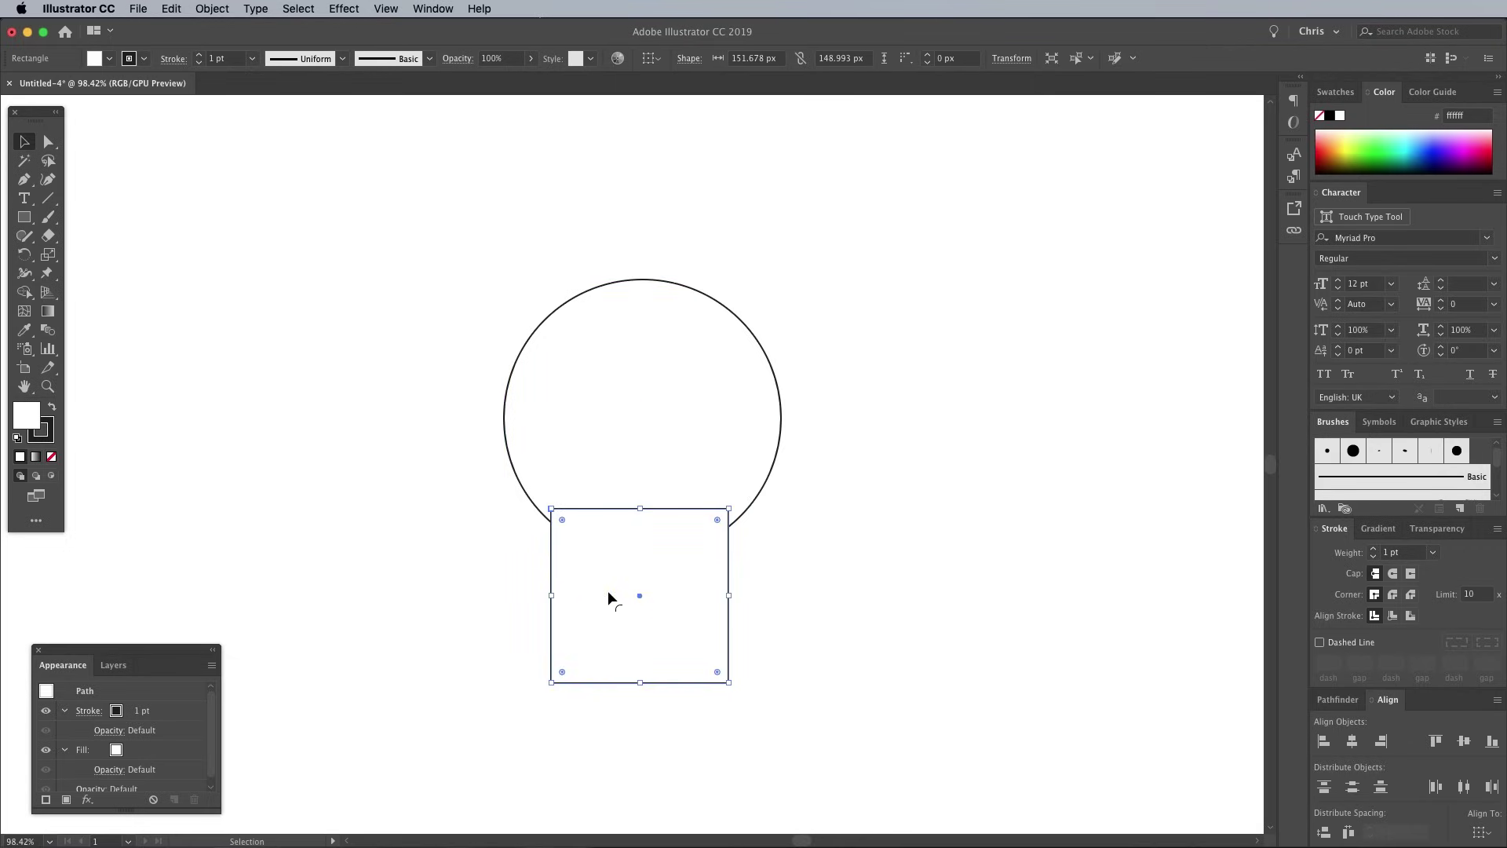
drag(640, 598, 643, 599)
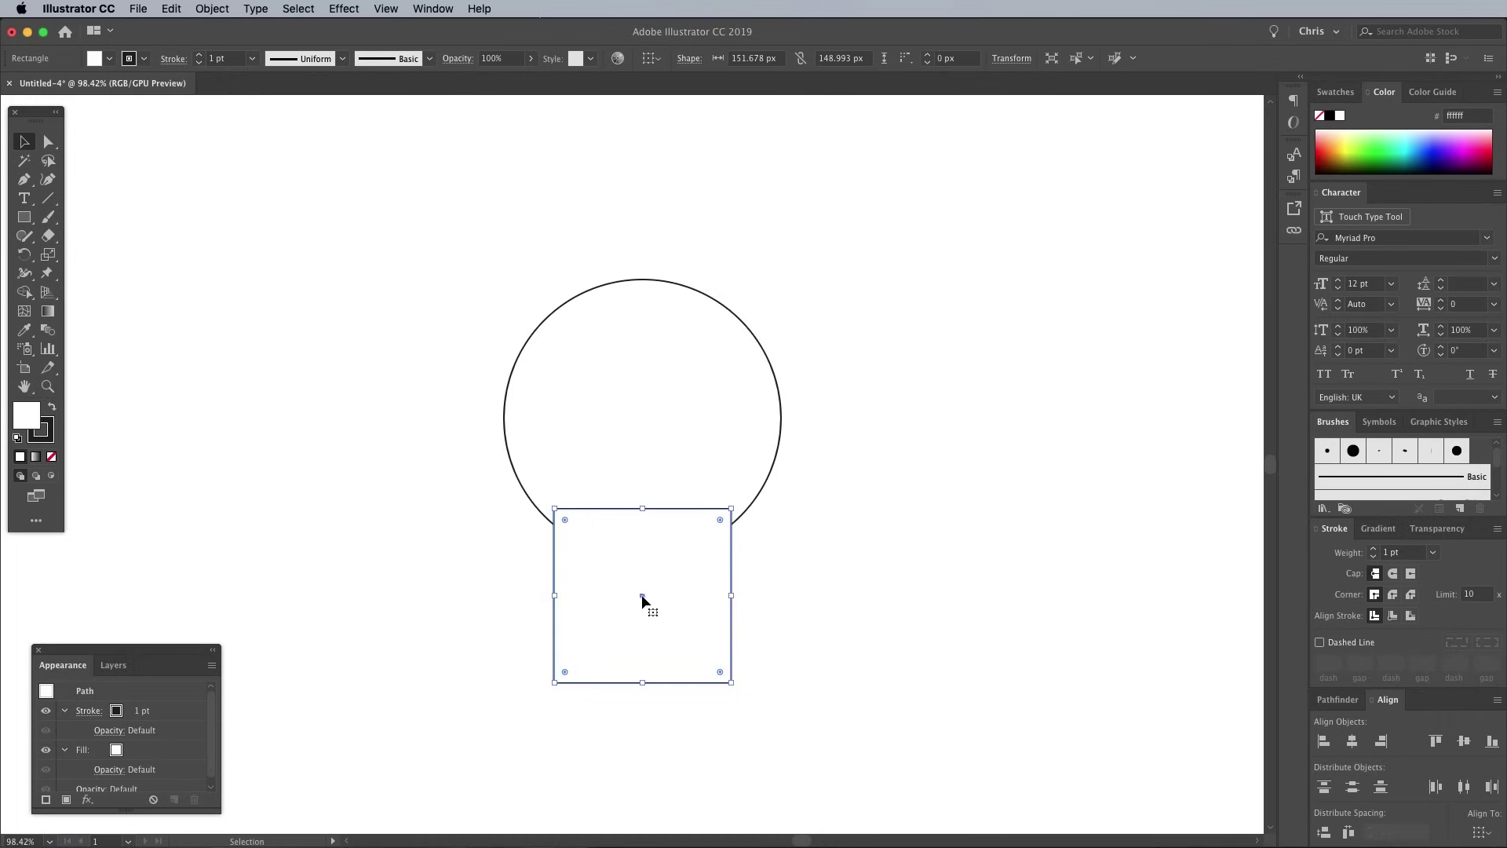
right_click(654, 552)
mouse_move(693, 793)
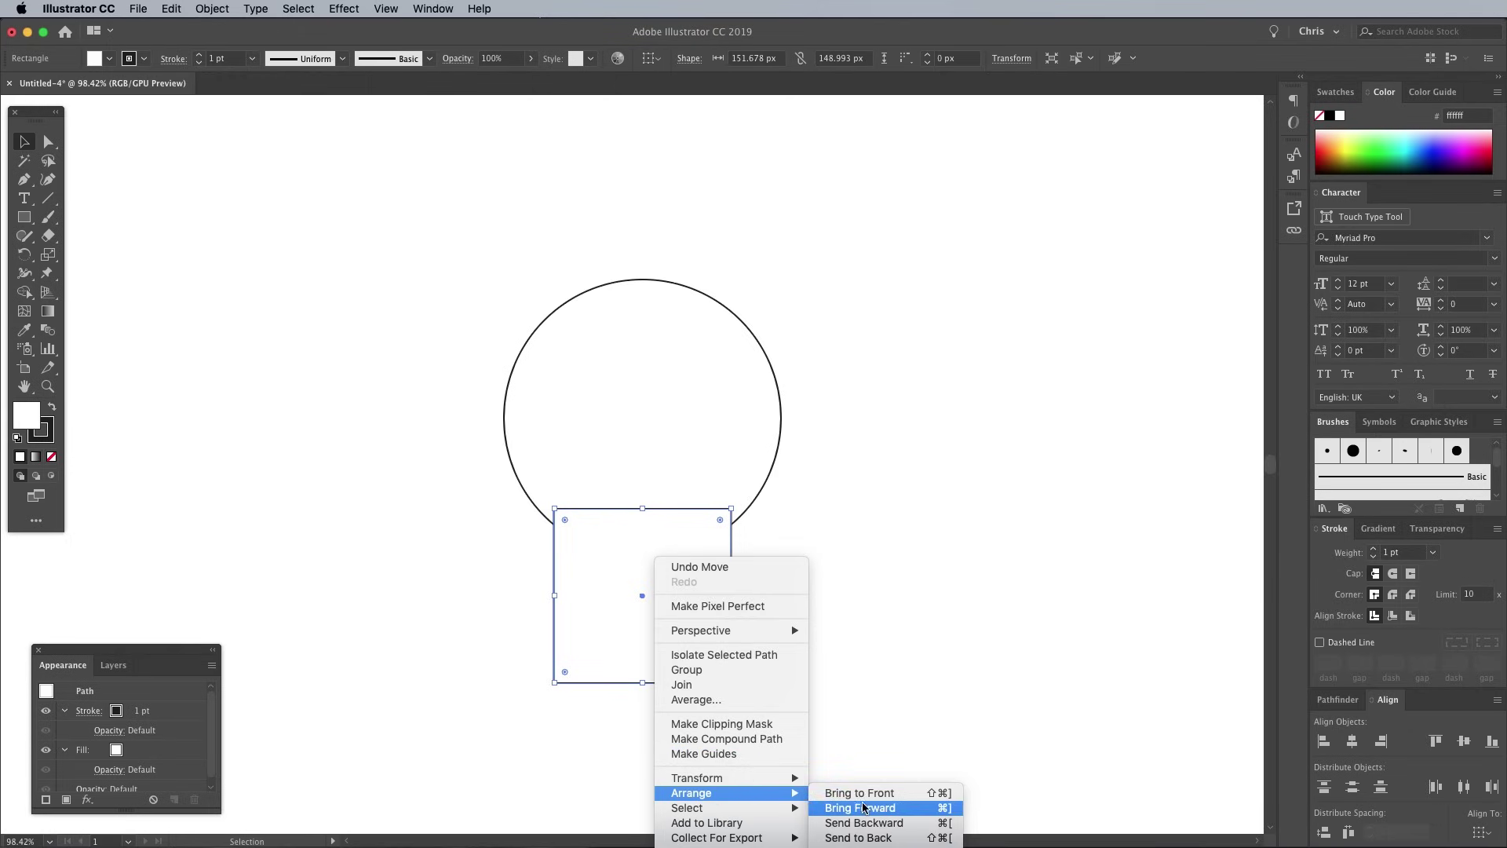
click(862, 839)
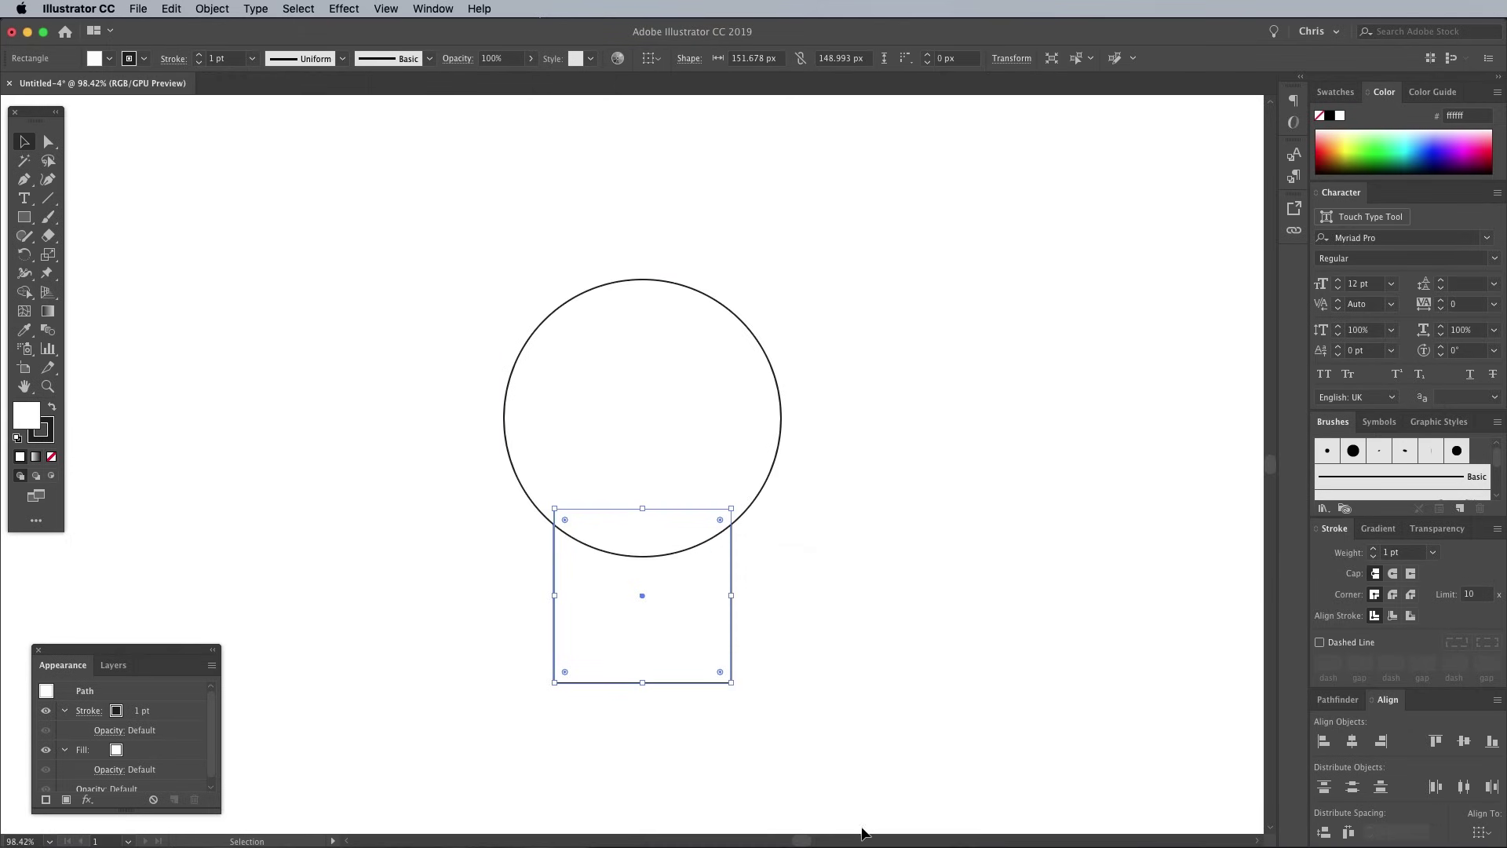
click(23, 217)
Draw a narrow leg at the body's bottom-left and round it into a pill
key(space)
drag(625, 599, 620, 452)
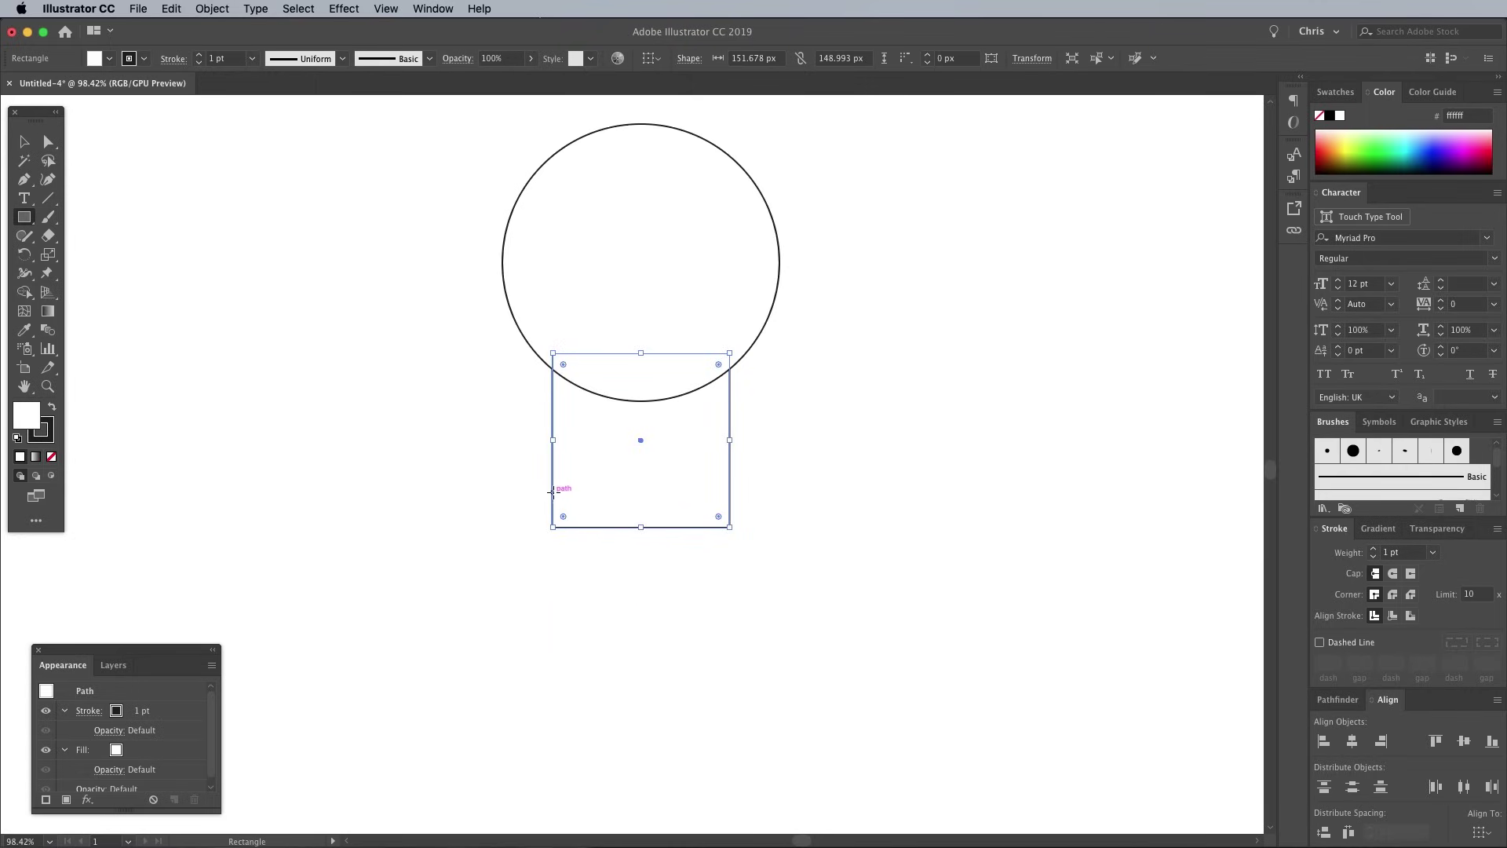
drag(552, 492, 616, 631)
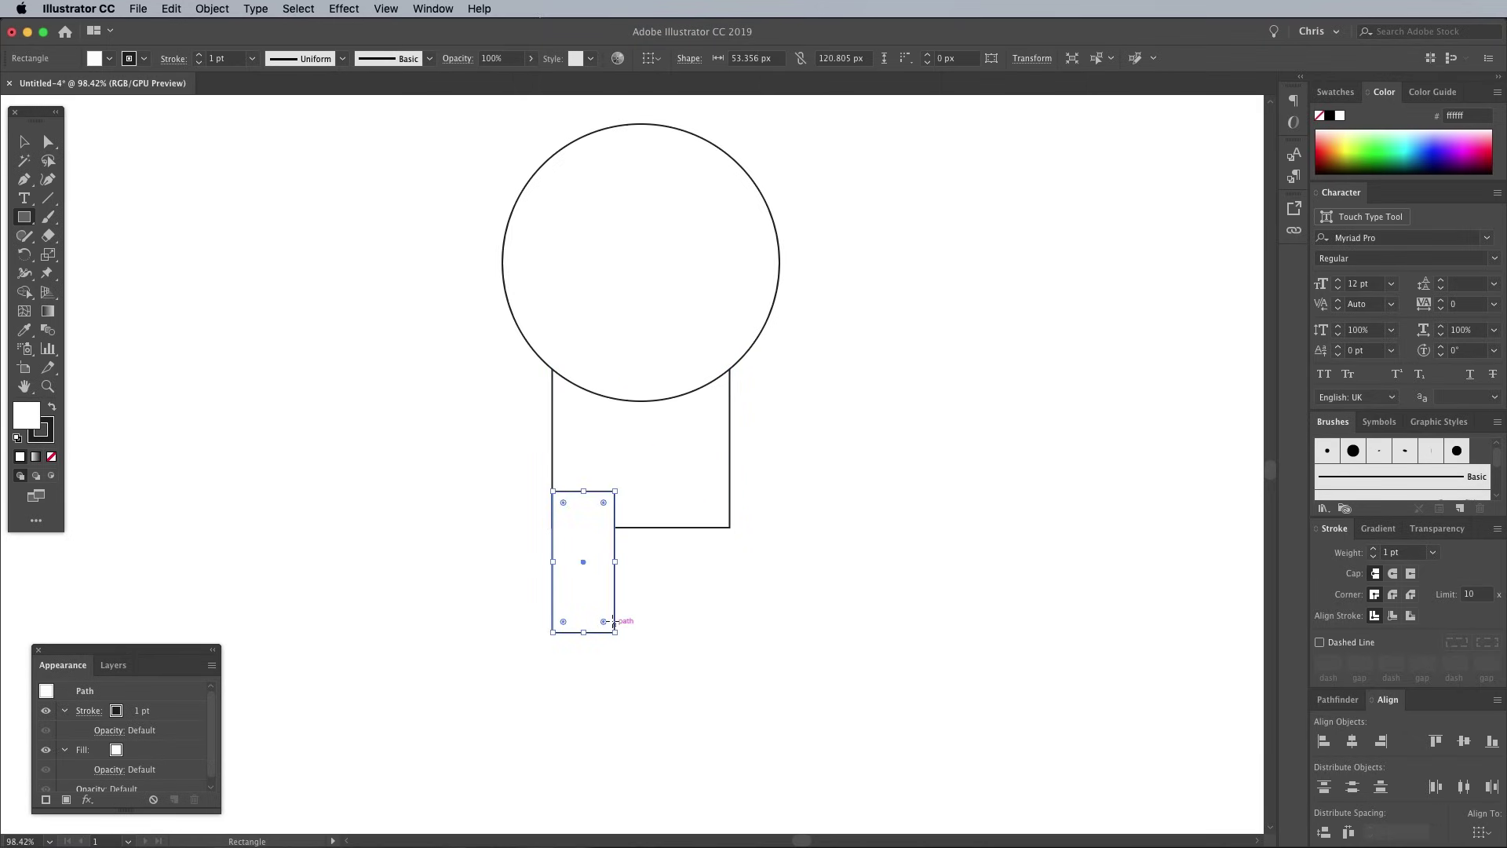
click(48, 146)
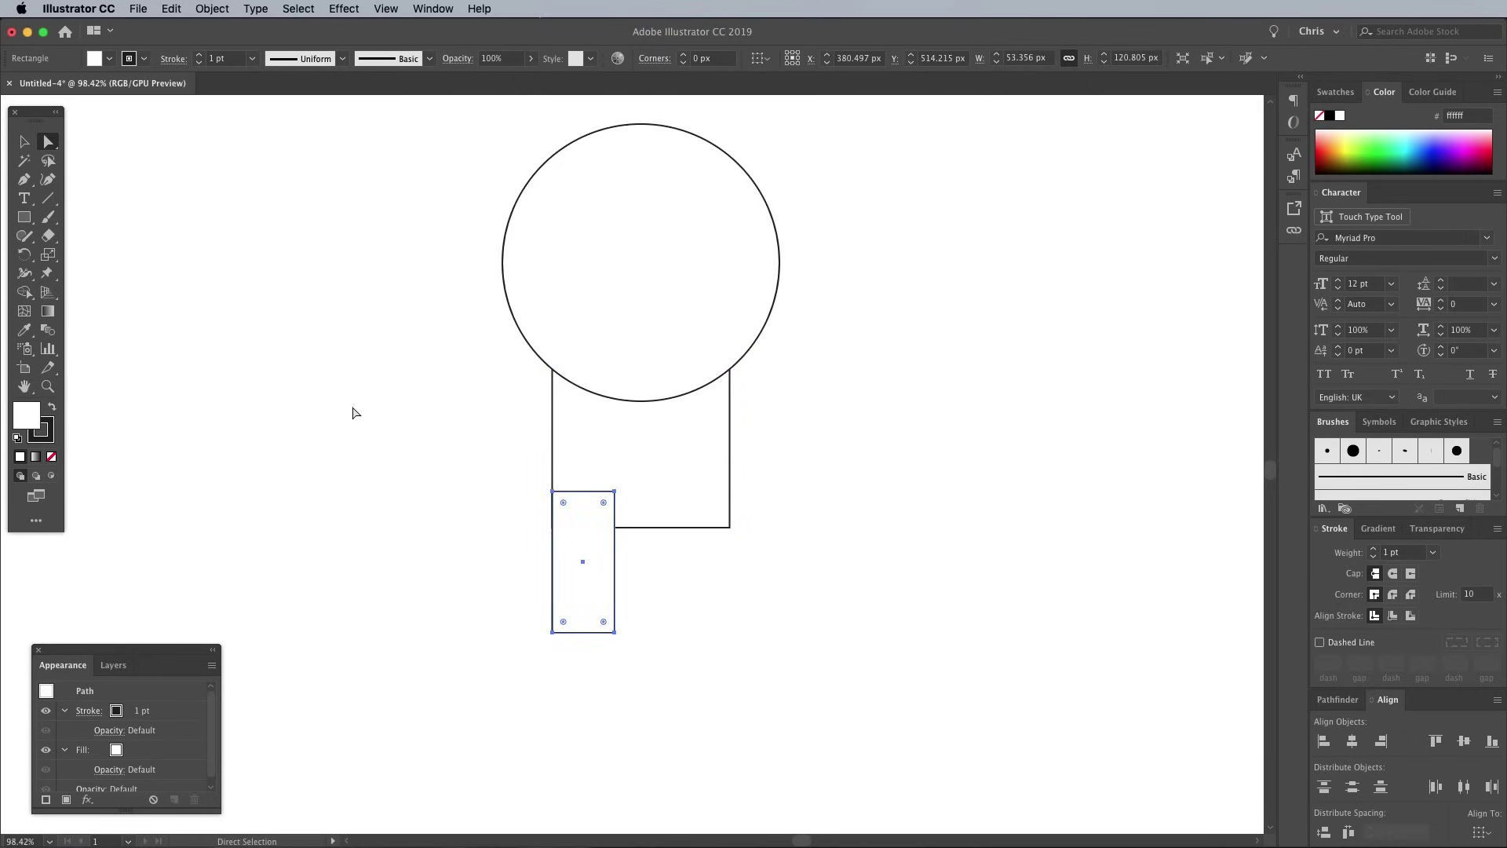
drag(564, 503, 589, 567)
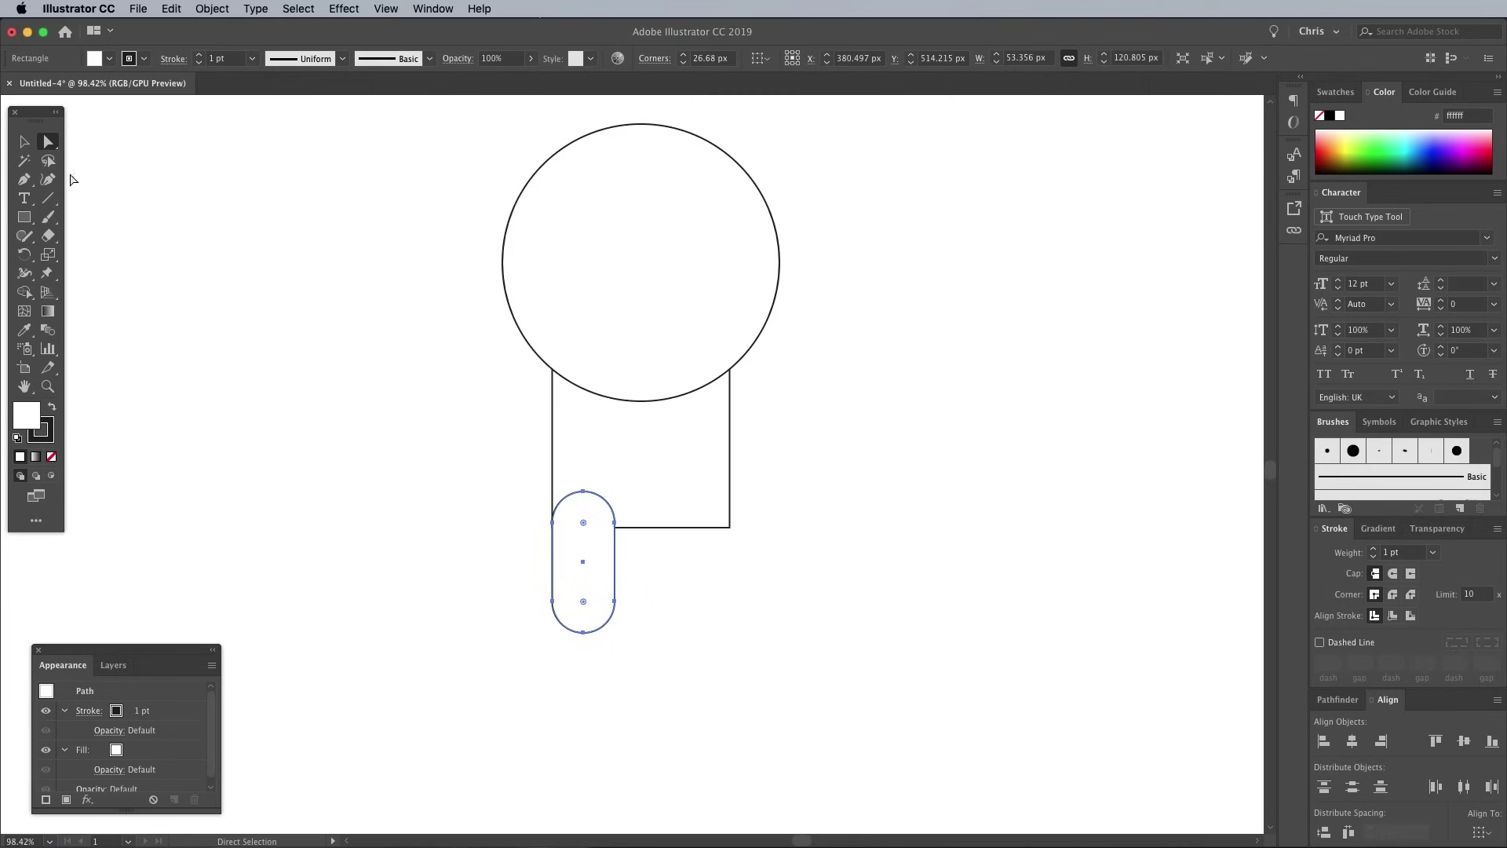
Alt-drag pill copies for the right leg and an arm beside the body
click(24, 143)
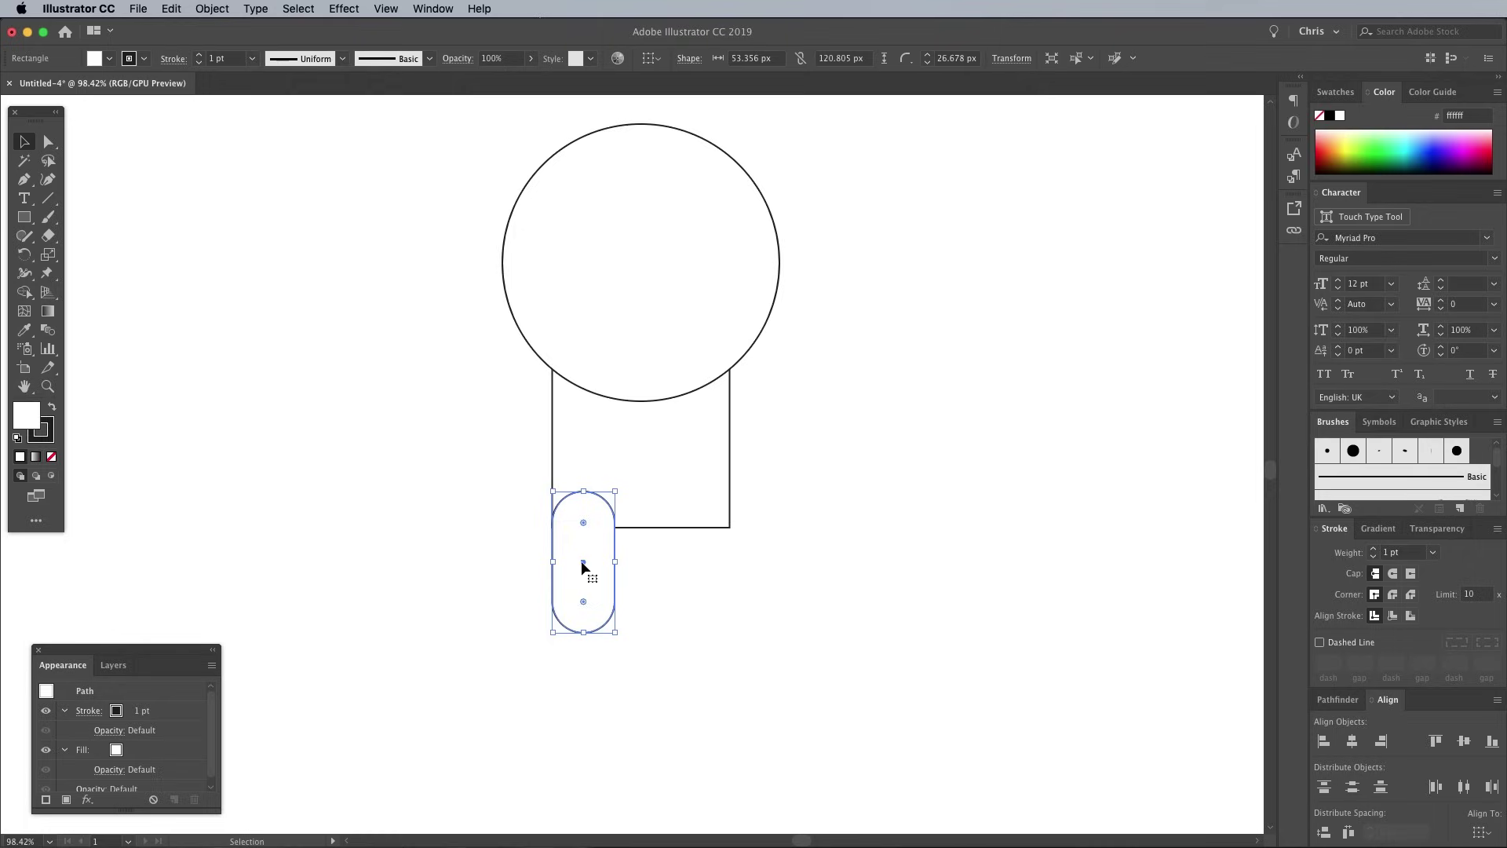
alt+drag(585, 567, 700, 567)
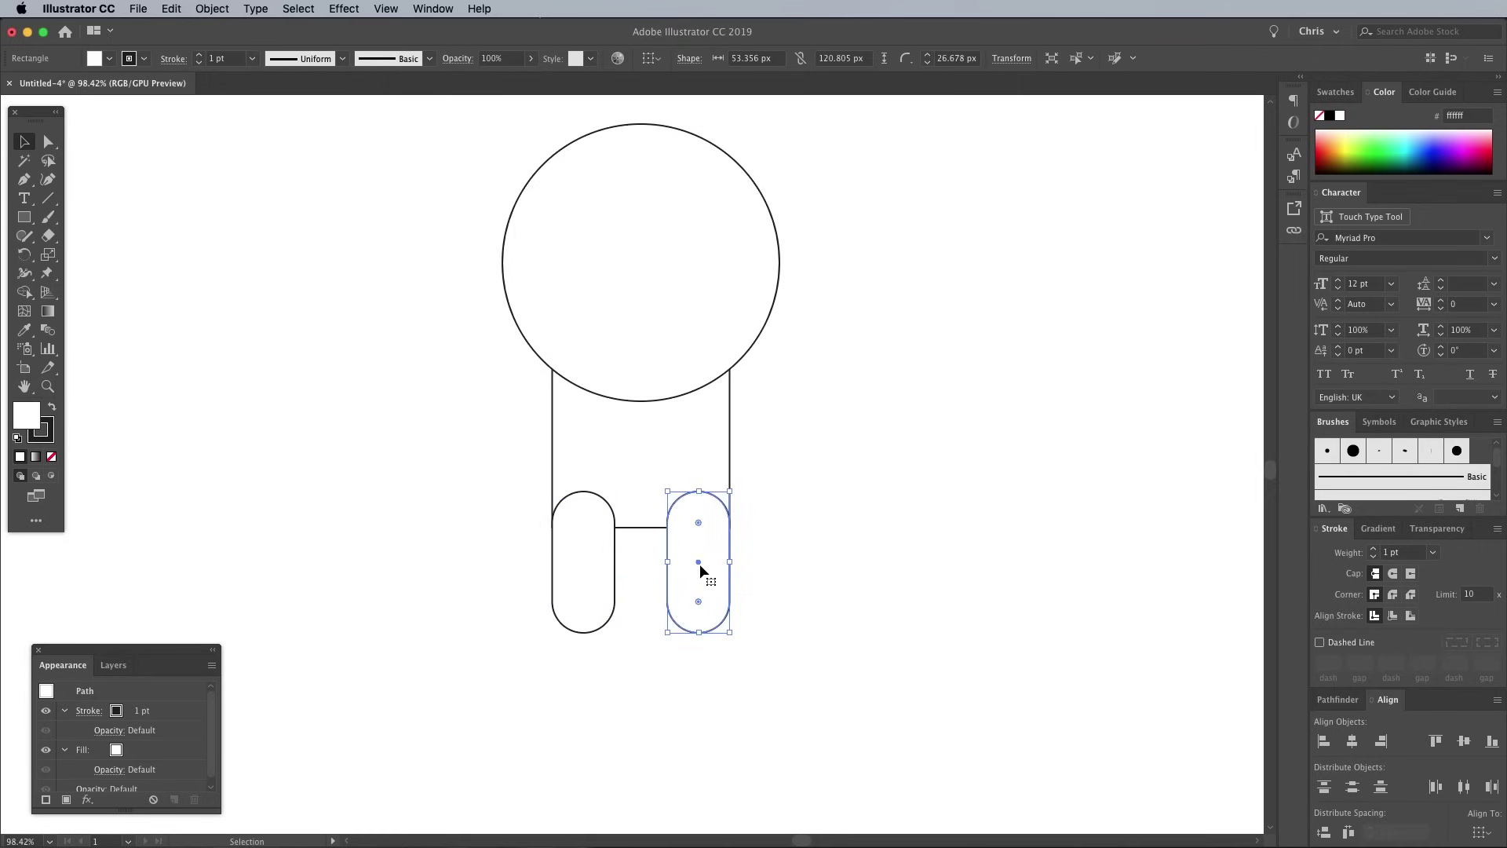
drag(698, 563, 818, 432)
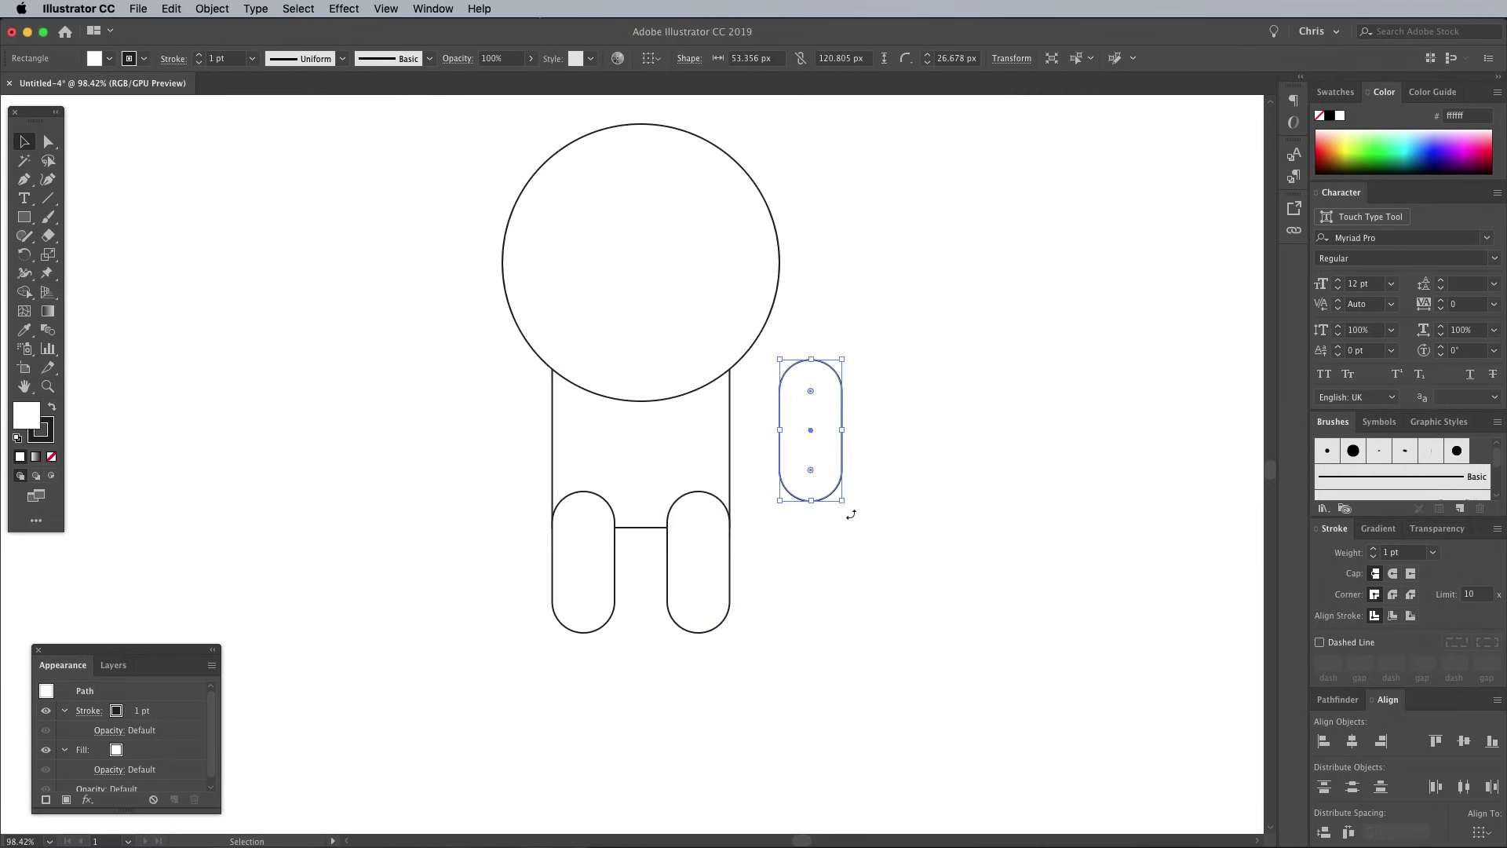
Tilt the arm pill onto the right shoulder and place a mirrored copy on the left
drag(851, 515, 907, 463)
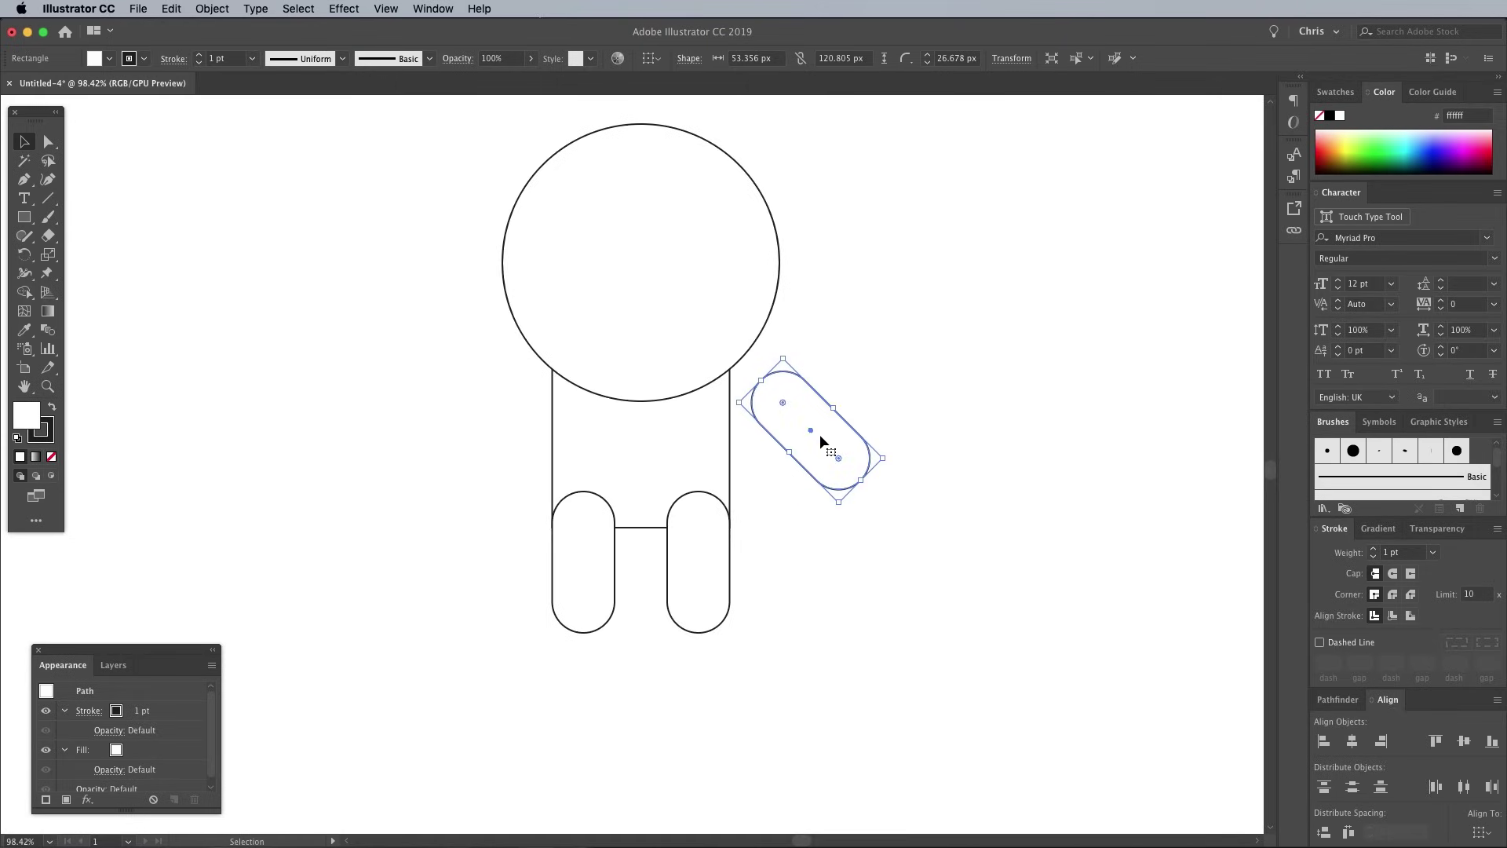
drag(811, 433, 737, 409)
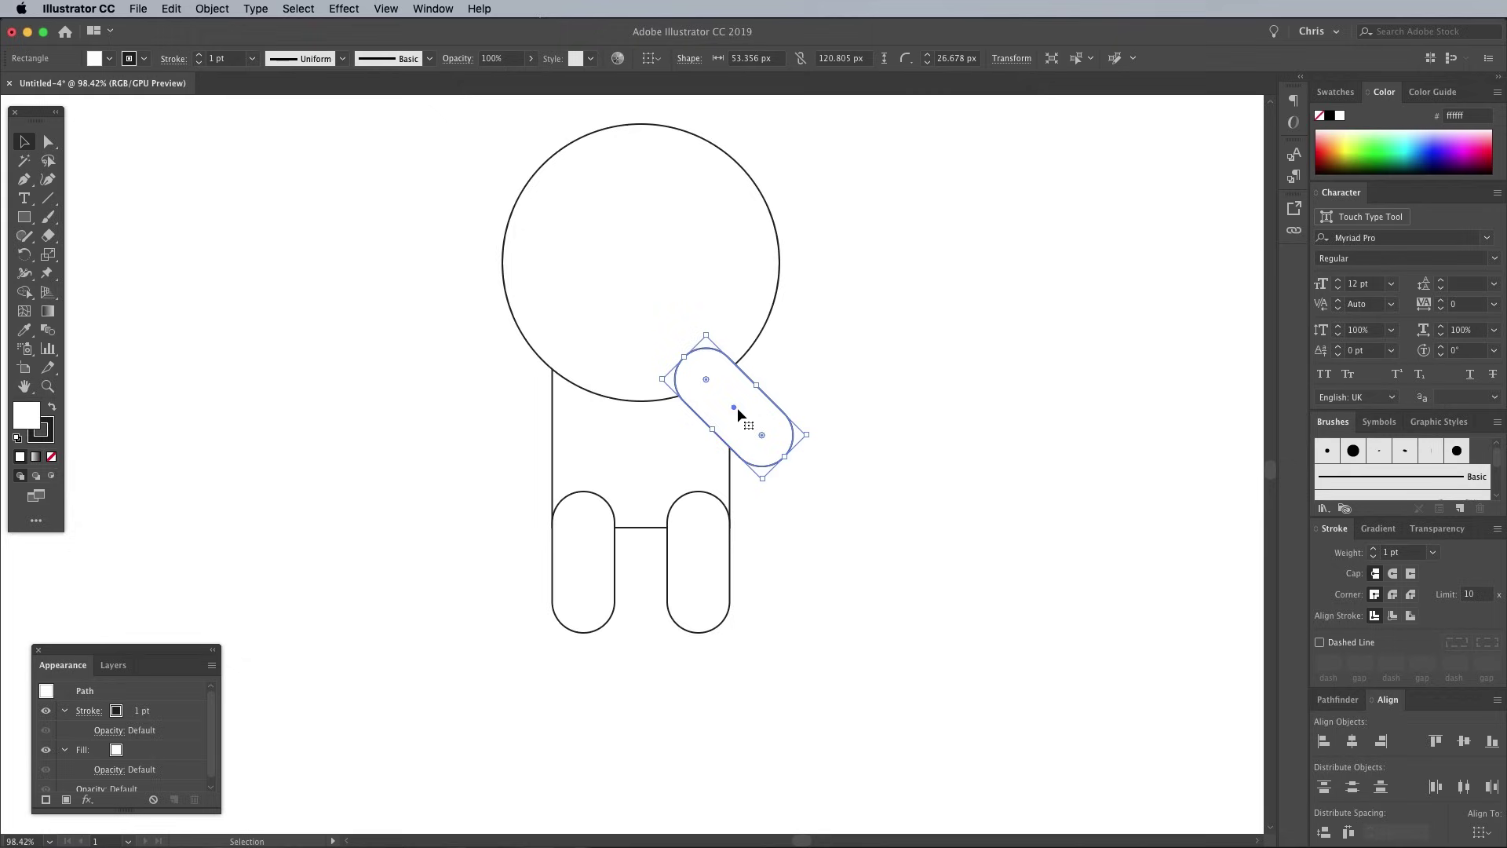
drag(737, 407, 446, 399)
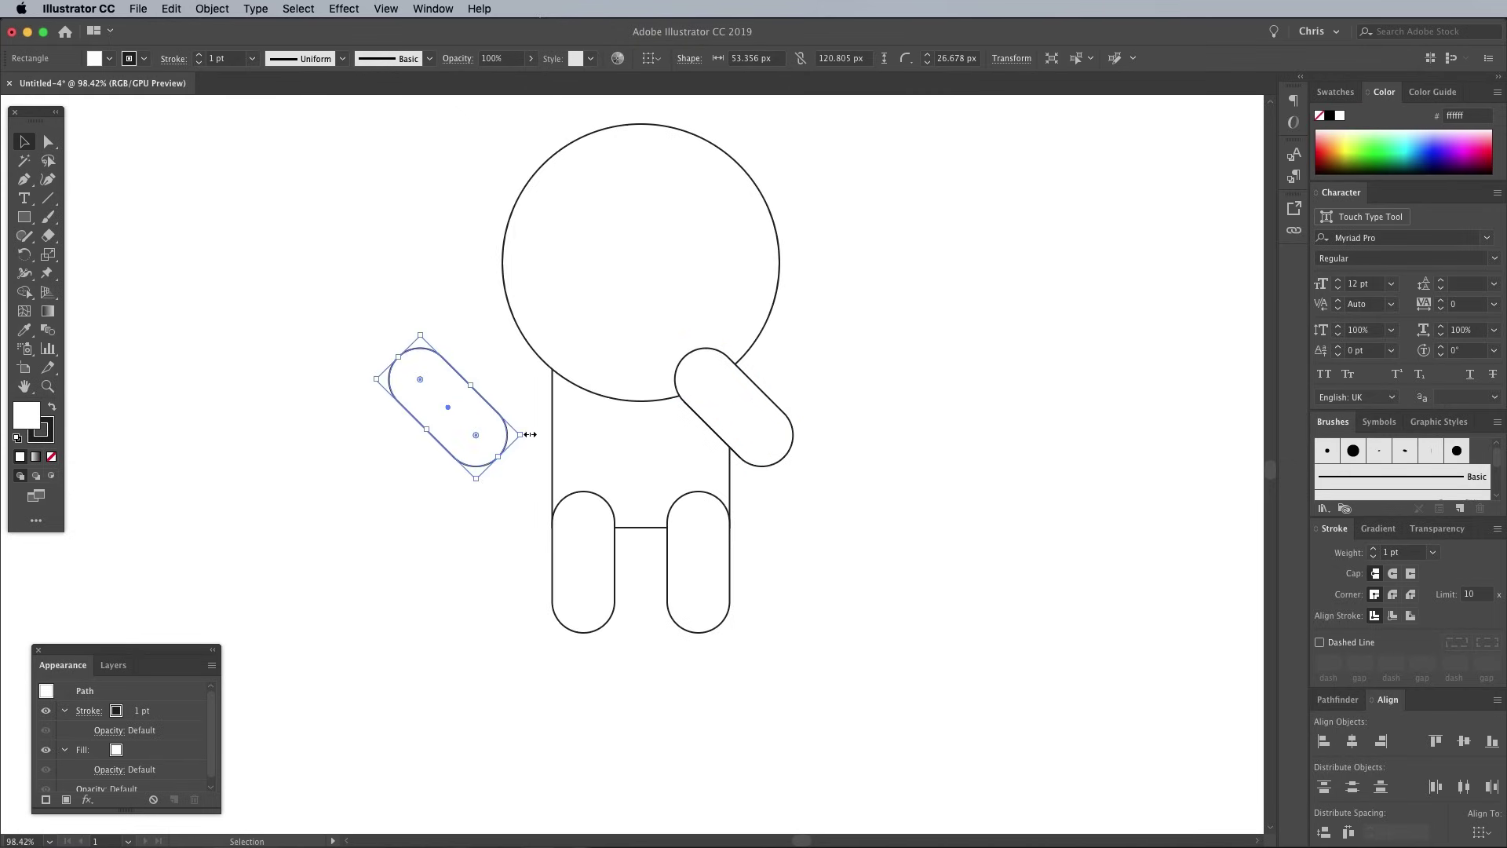
drag(536, 434, 420, 491)
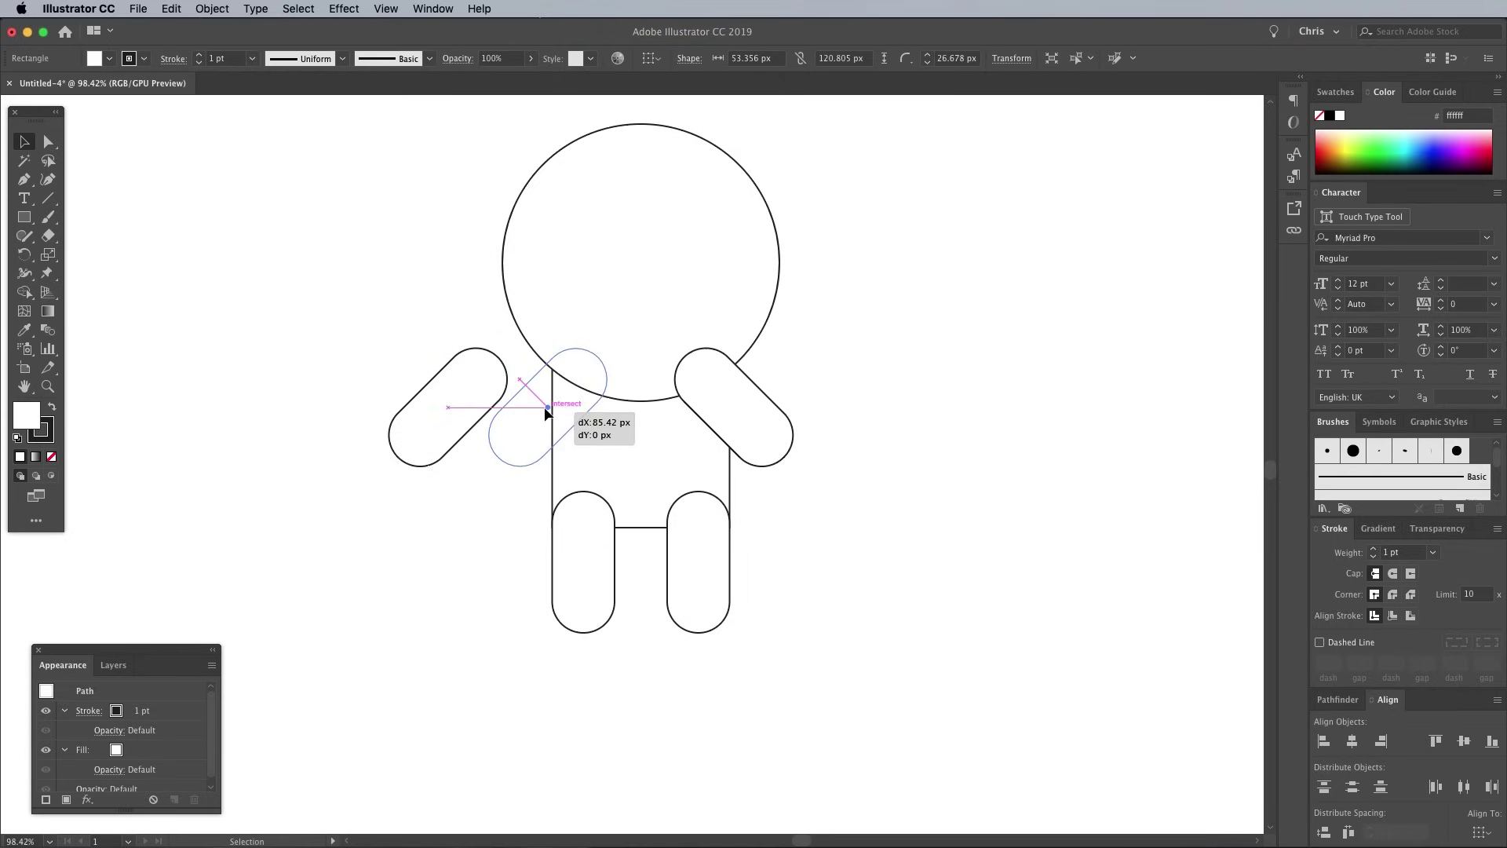
drag(449, 407, 548, 407)
click(808, 576)
scroll(791, 420, up, 3)
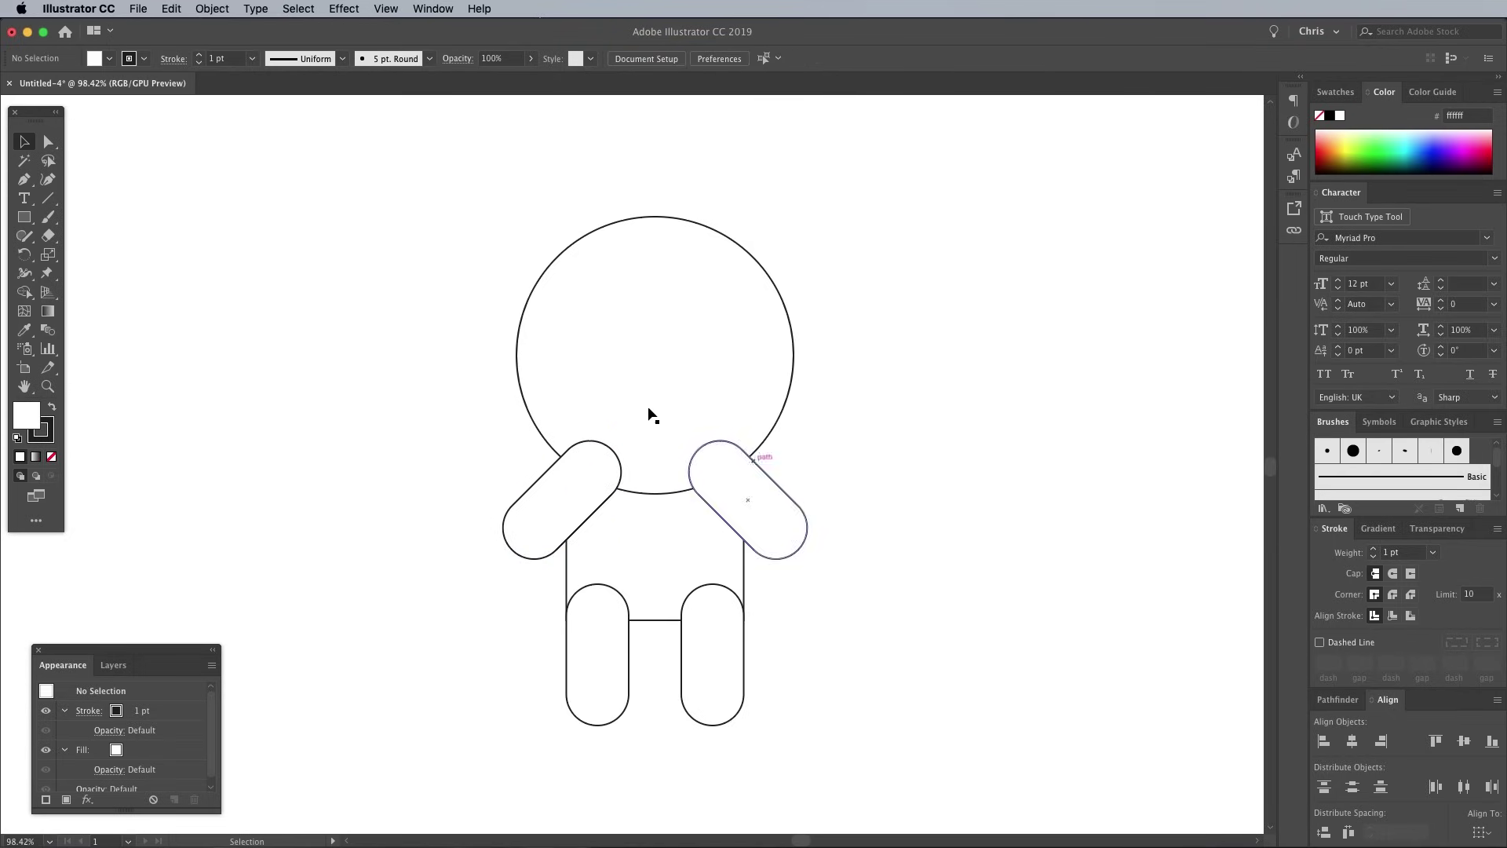
Draw a circle left of the character and a wide ellipse over its top
drag(24, 217, 95, 247)
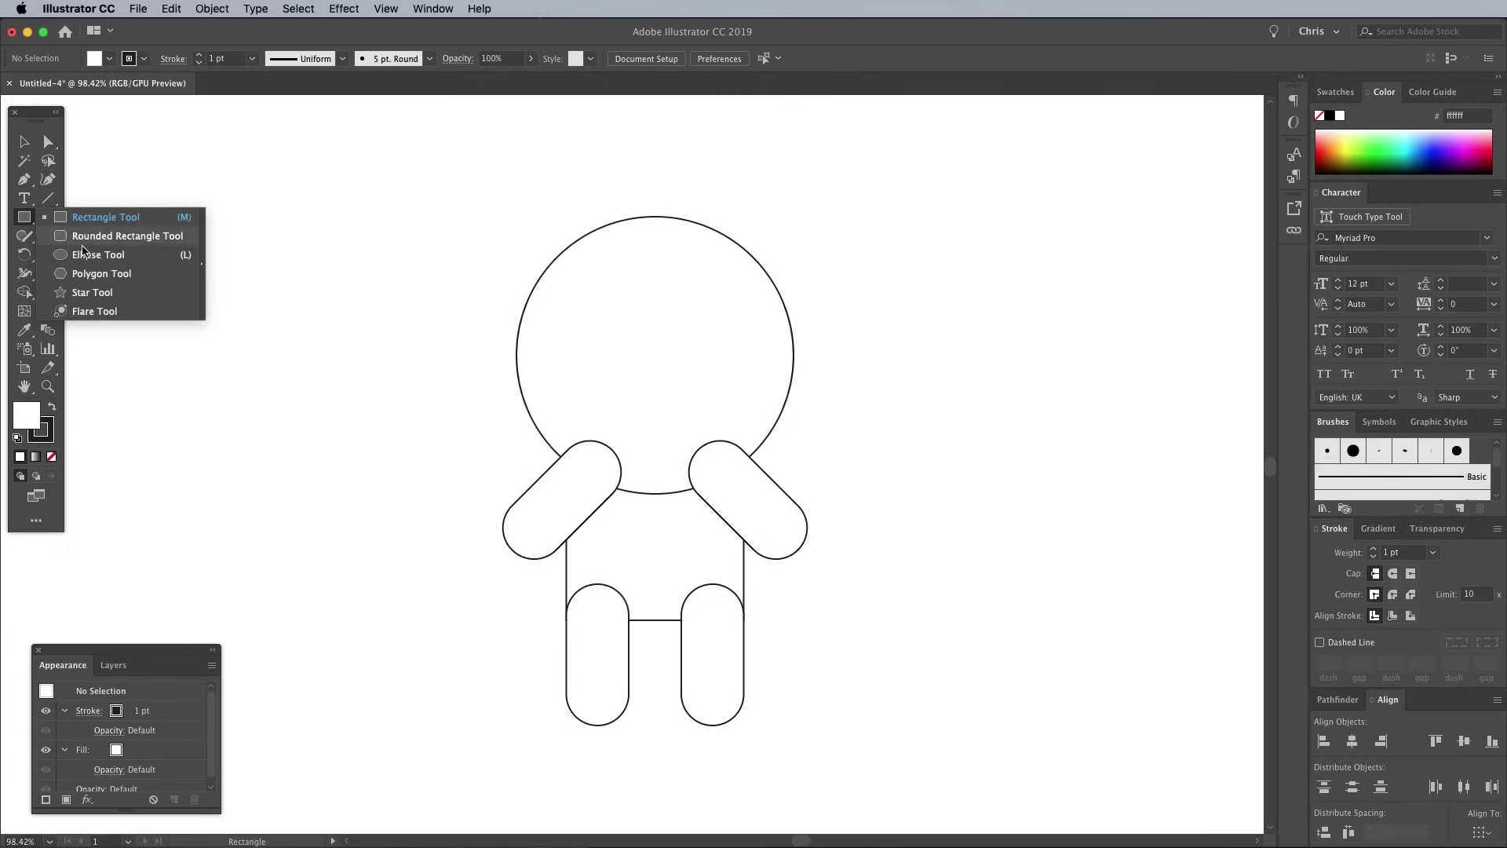
drag(255, 289, 445, 460)
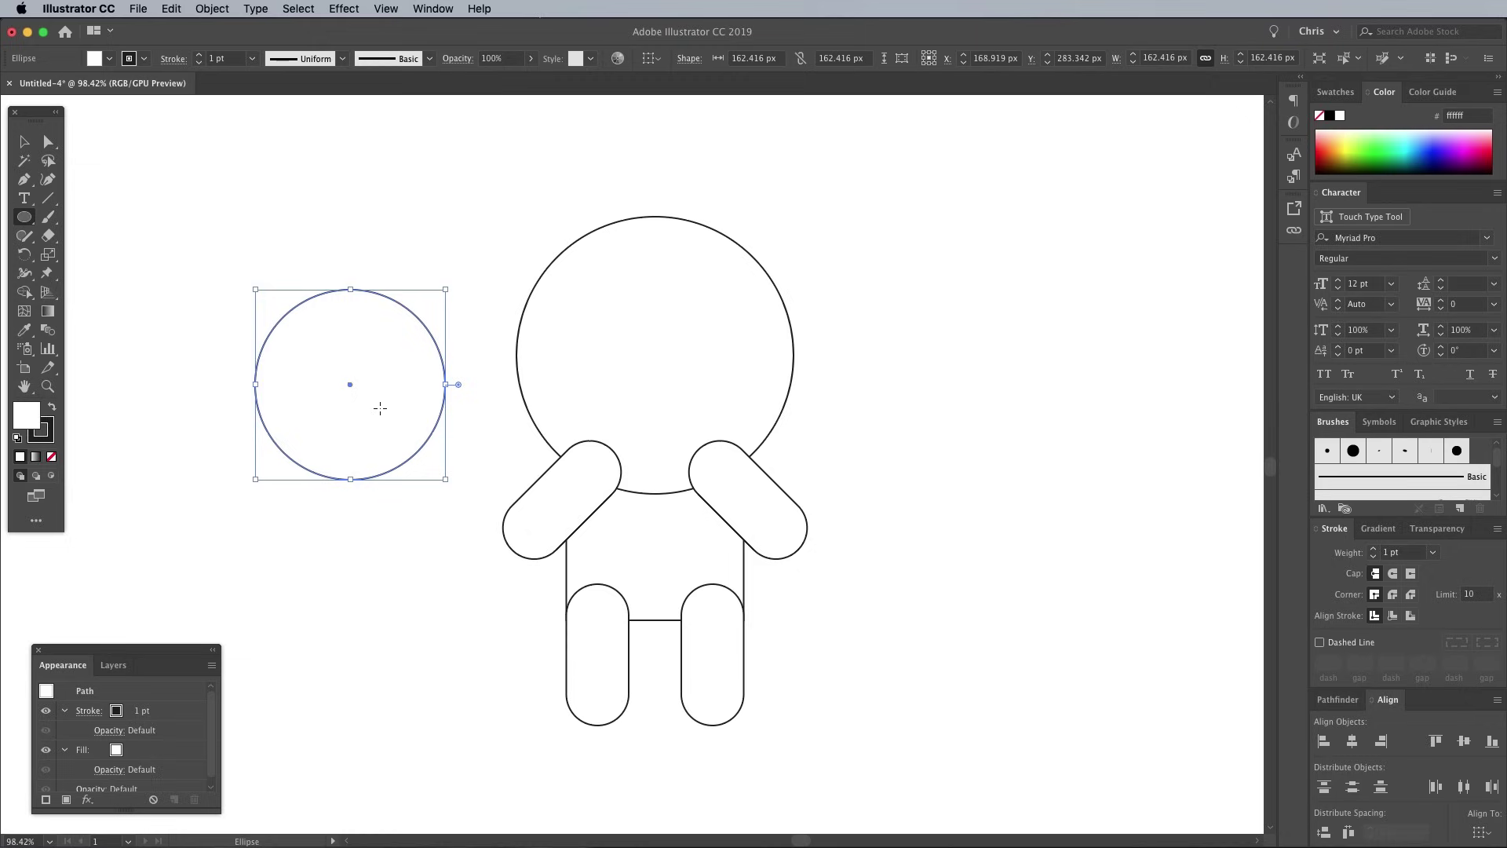
drag(134, 237, 573, 436)
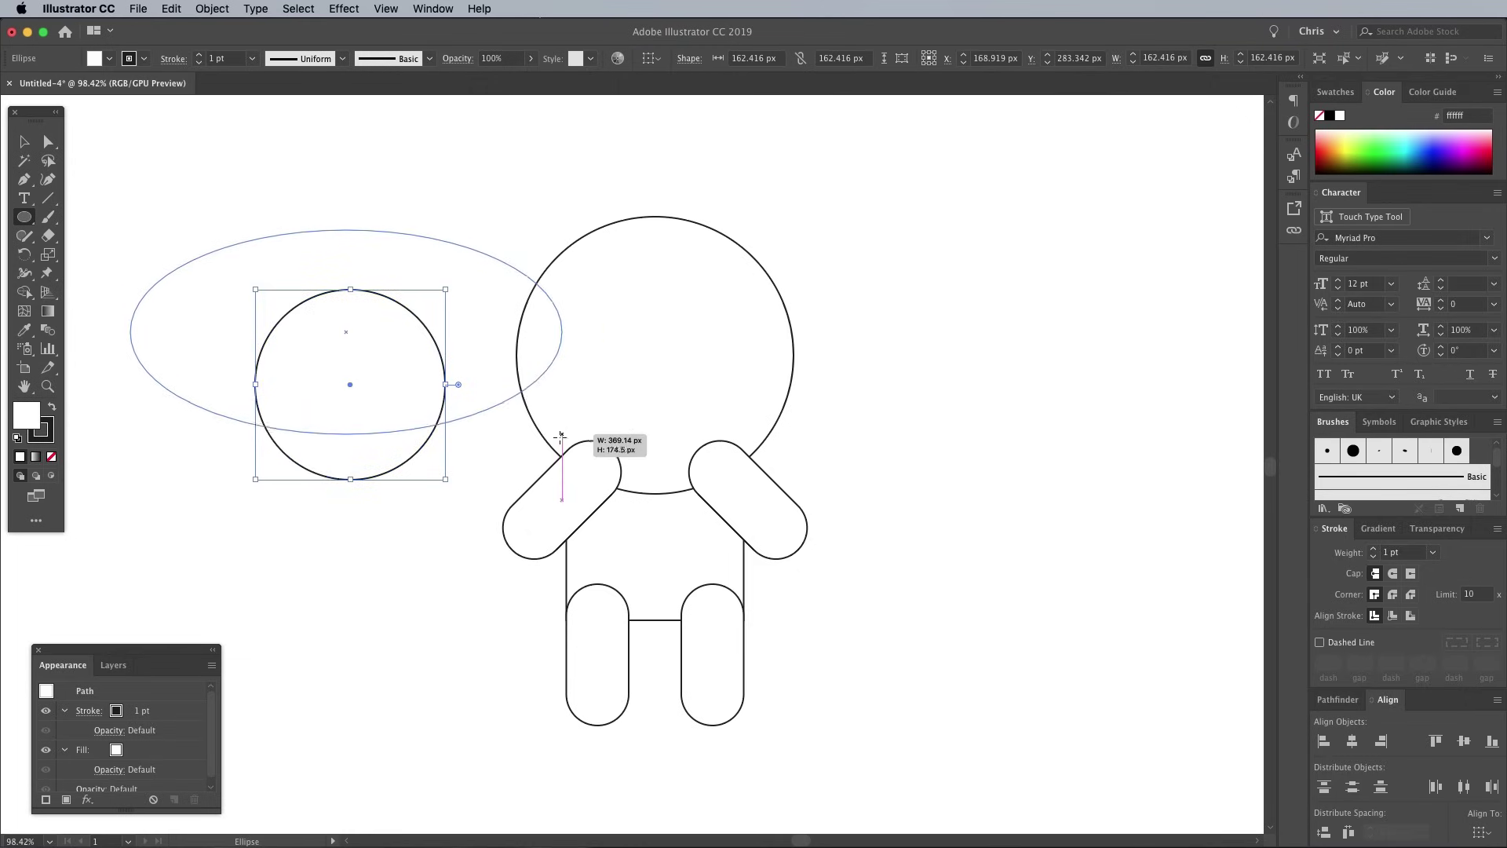
drag(573, 436, 574, 420)
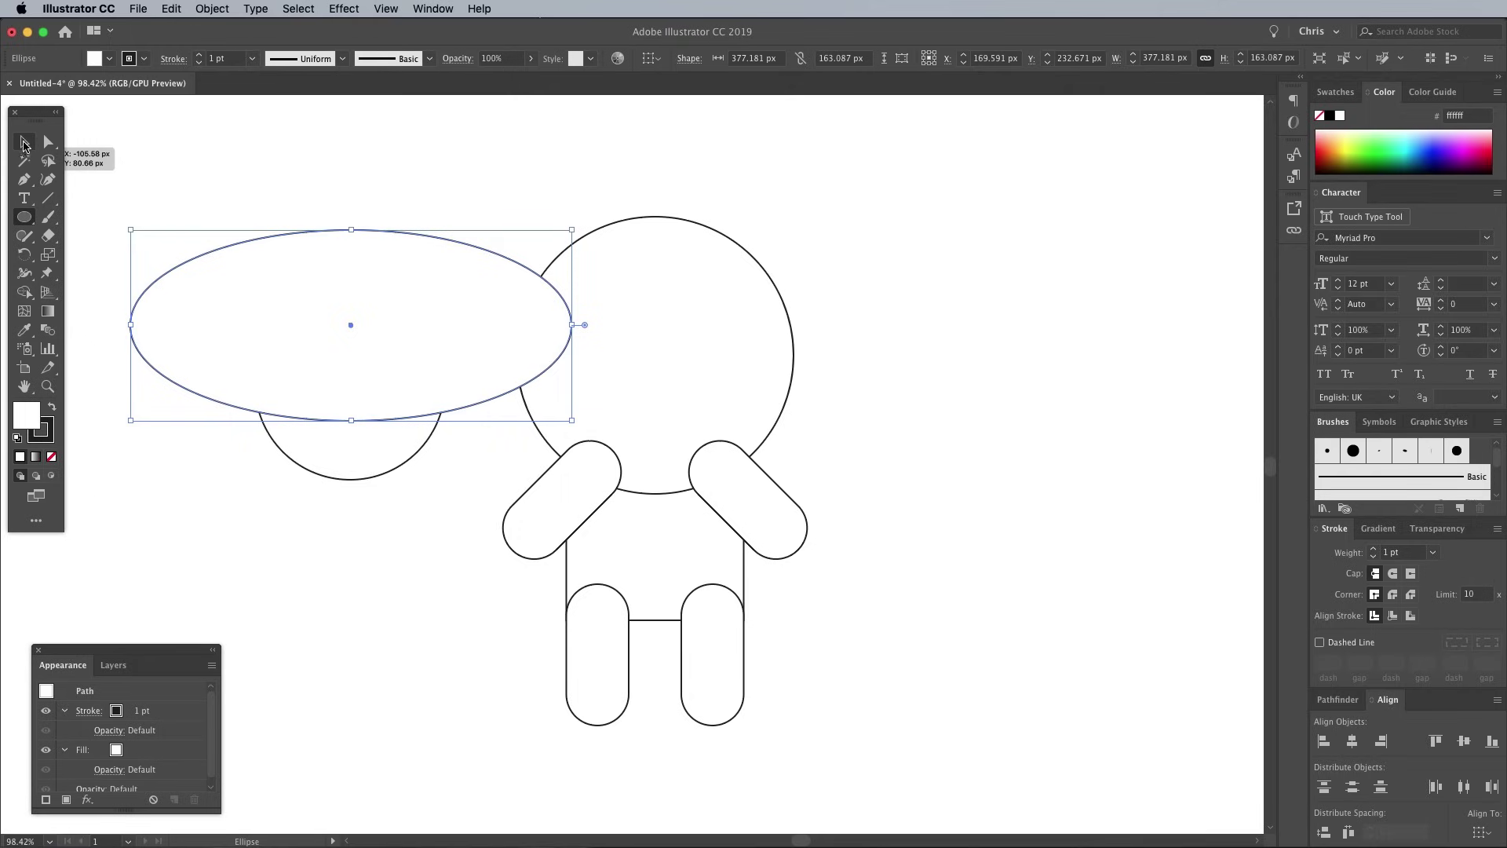
Centre the ellipse on the circle and subtract it with Minus Front
click(25, 144)
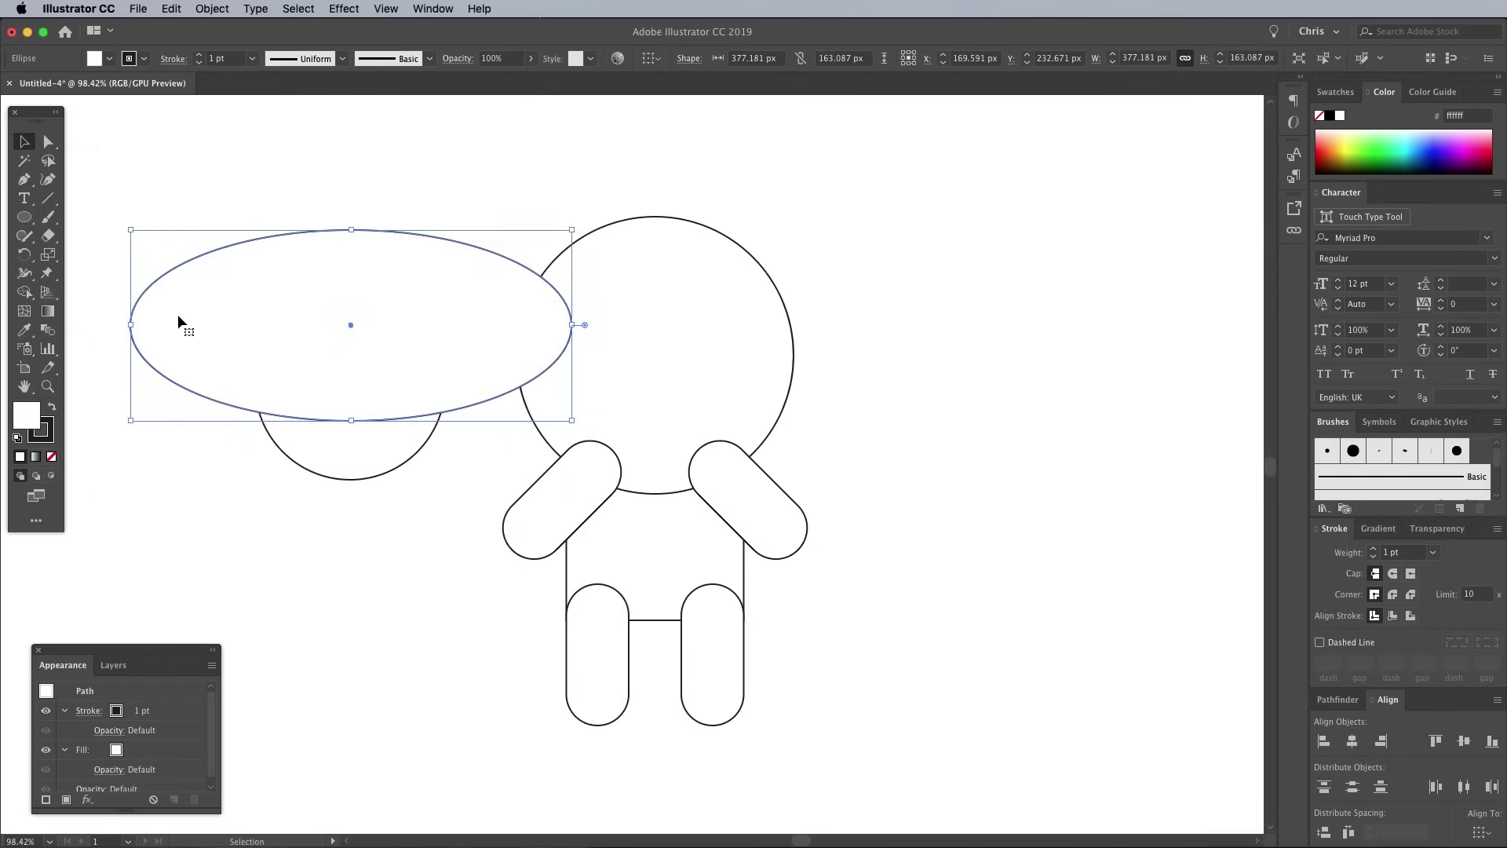
shift+click(292, 464)
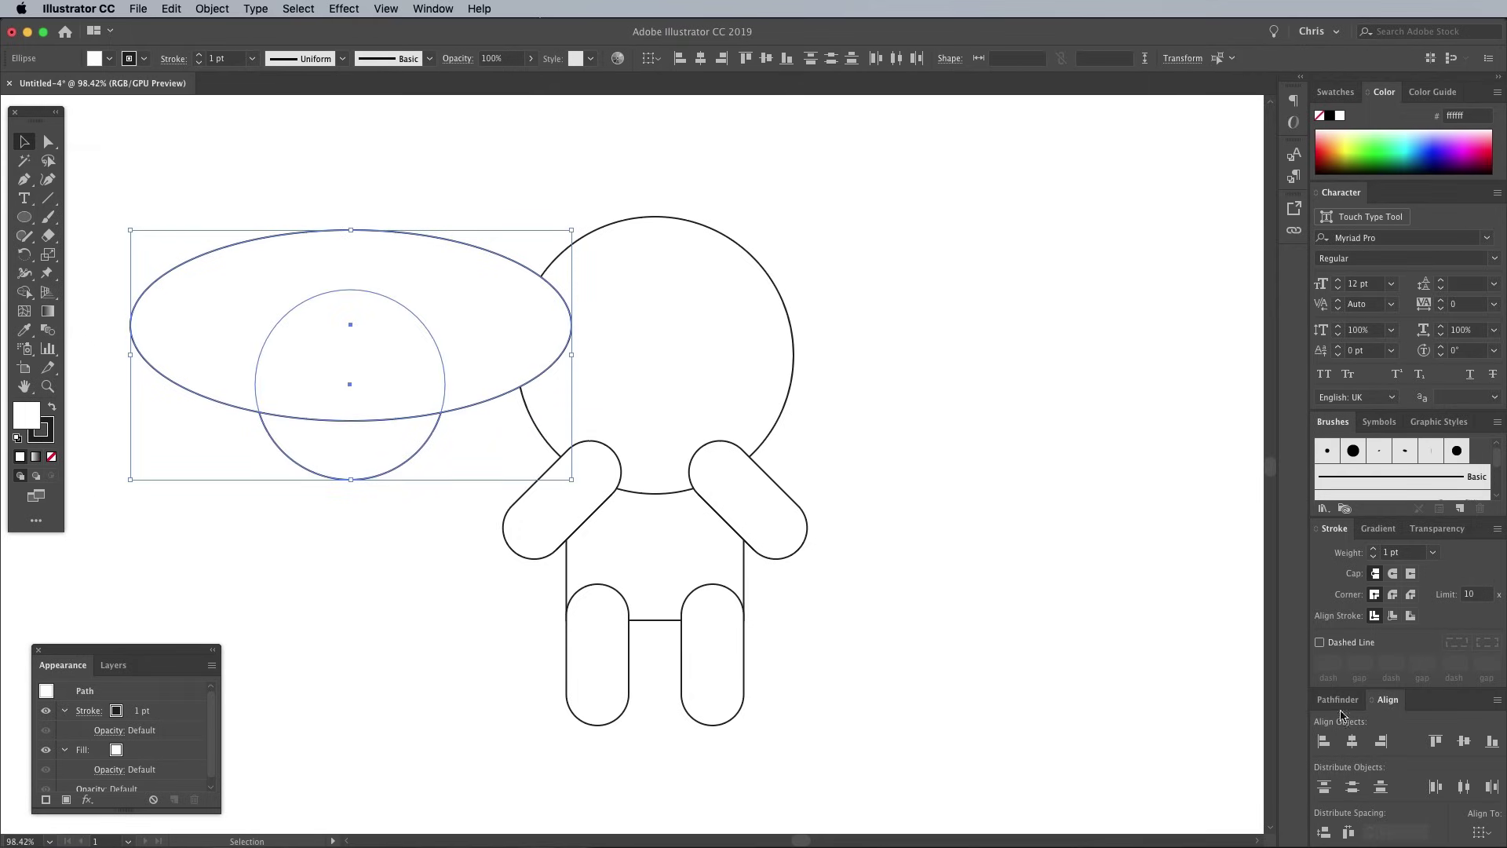
click(1352, 742)
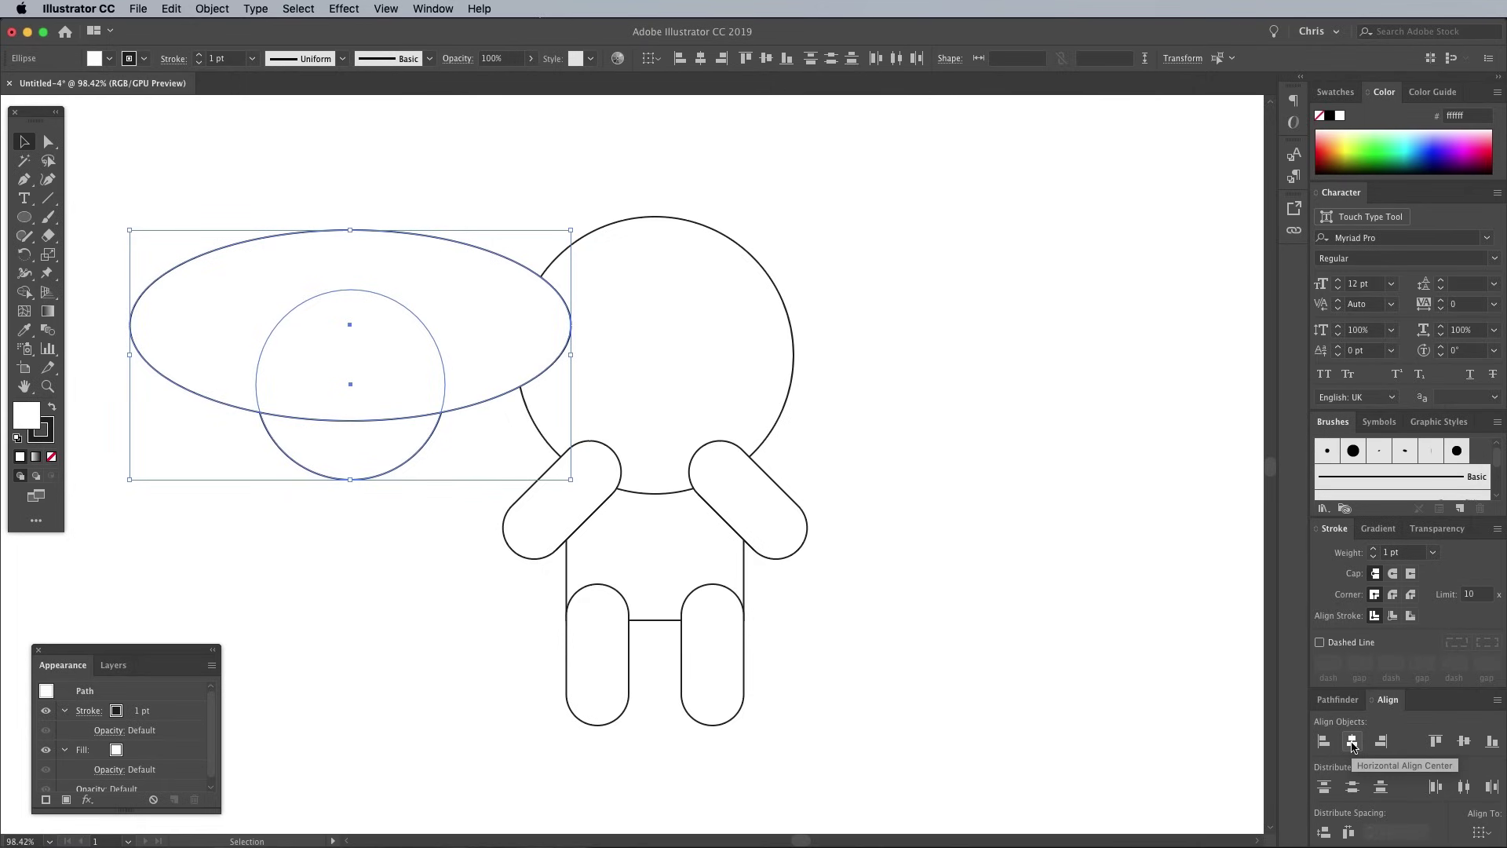
click(1338, 699)
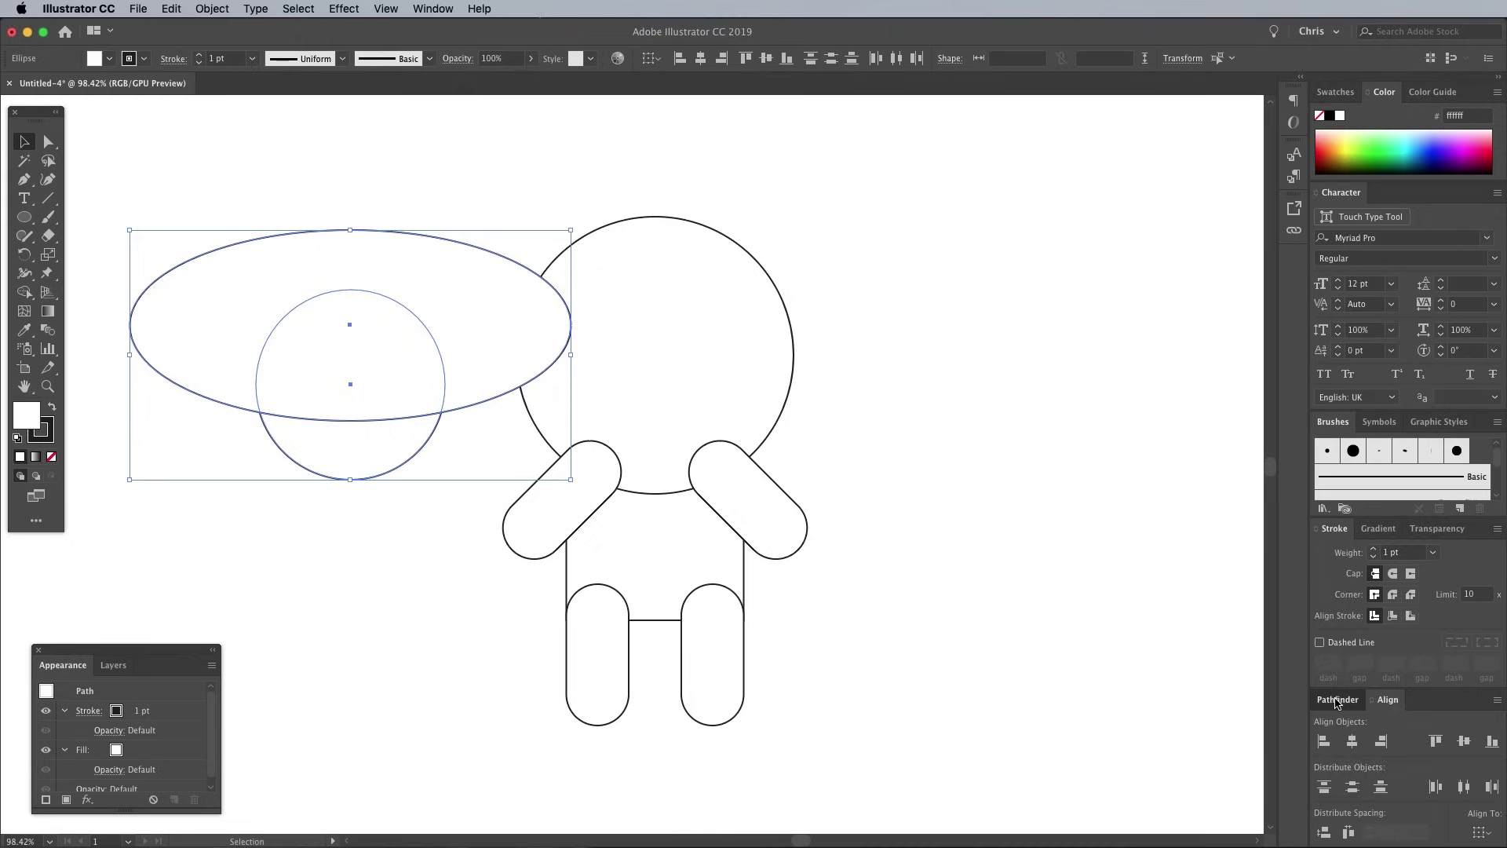
click(1354, 793)
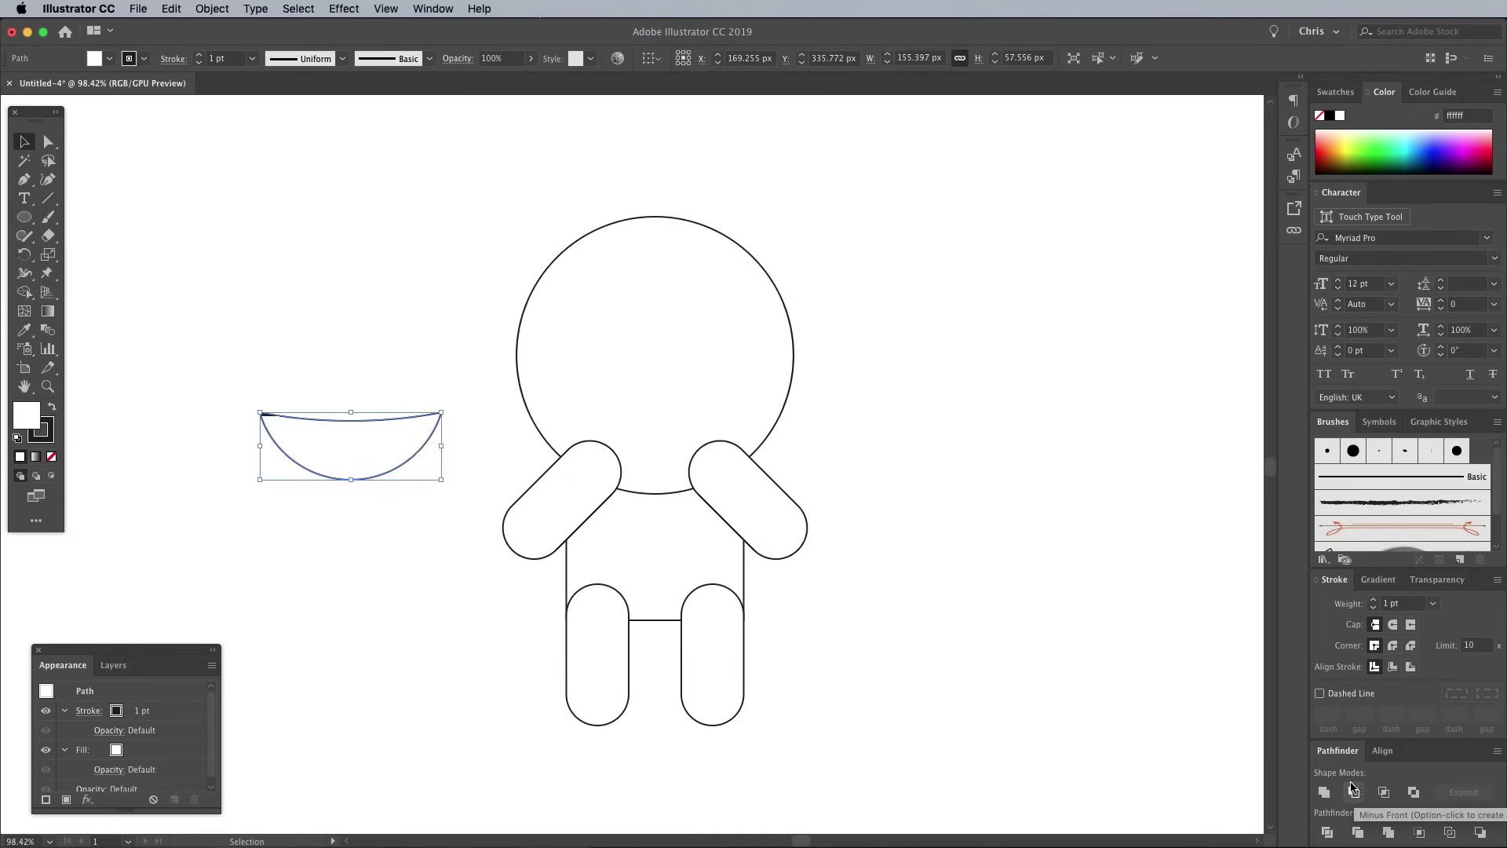
drag(365, 425, 664, 390)
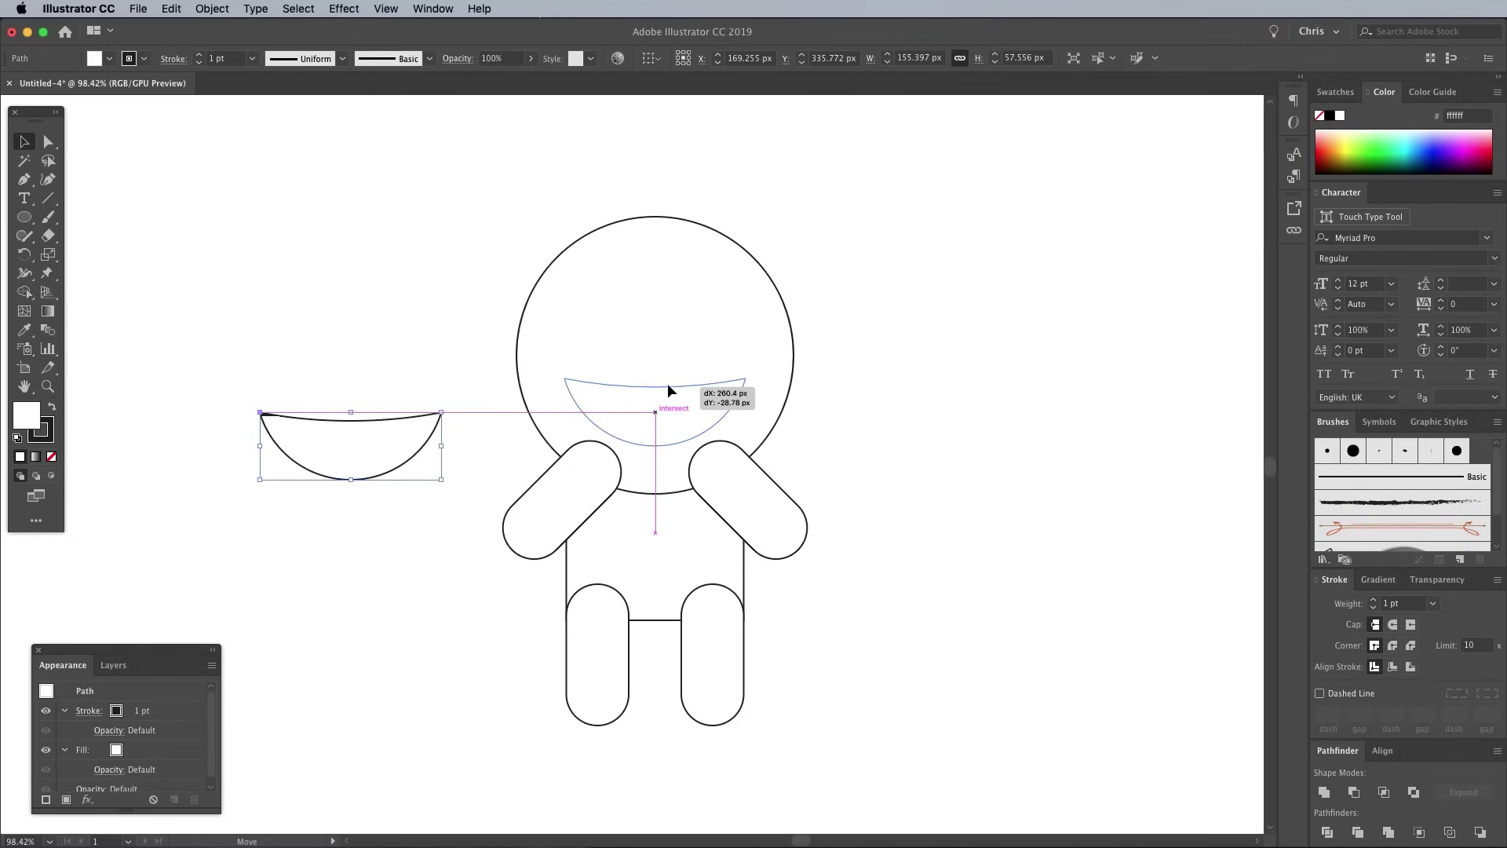
Place the enlarged bowl in the head and centre it horizontally, with the head as key object
drag(665, 385, 668, 383)
drag(566, 374, 553, 369)
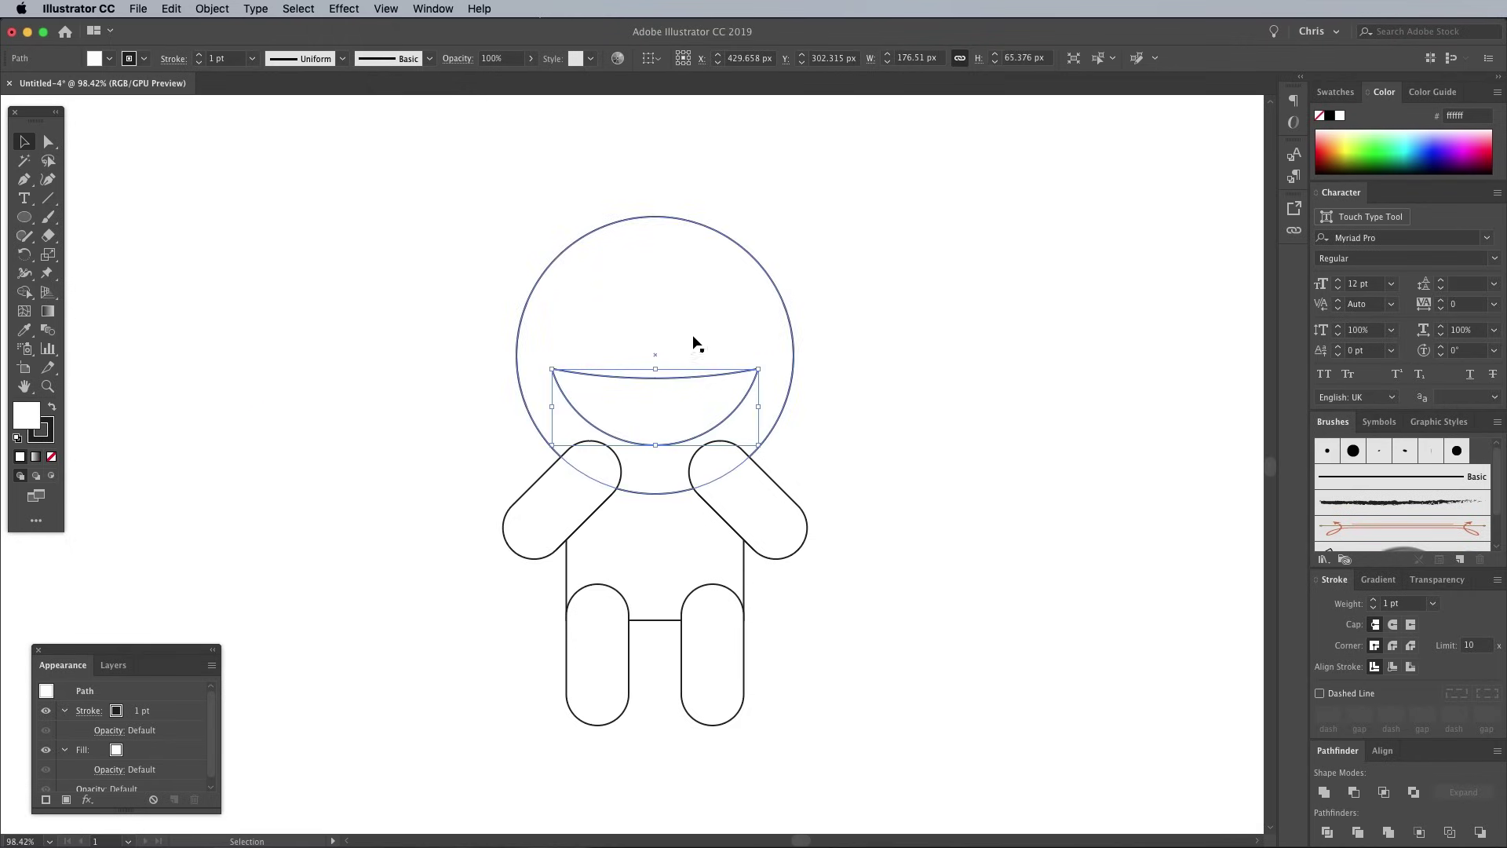
click(768, 271)
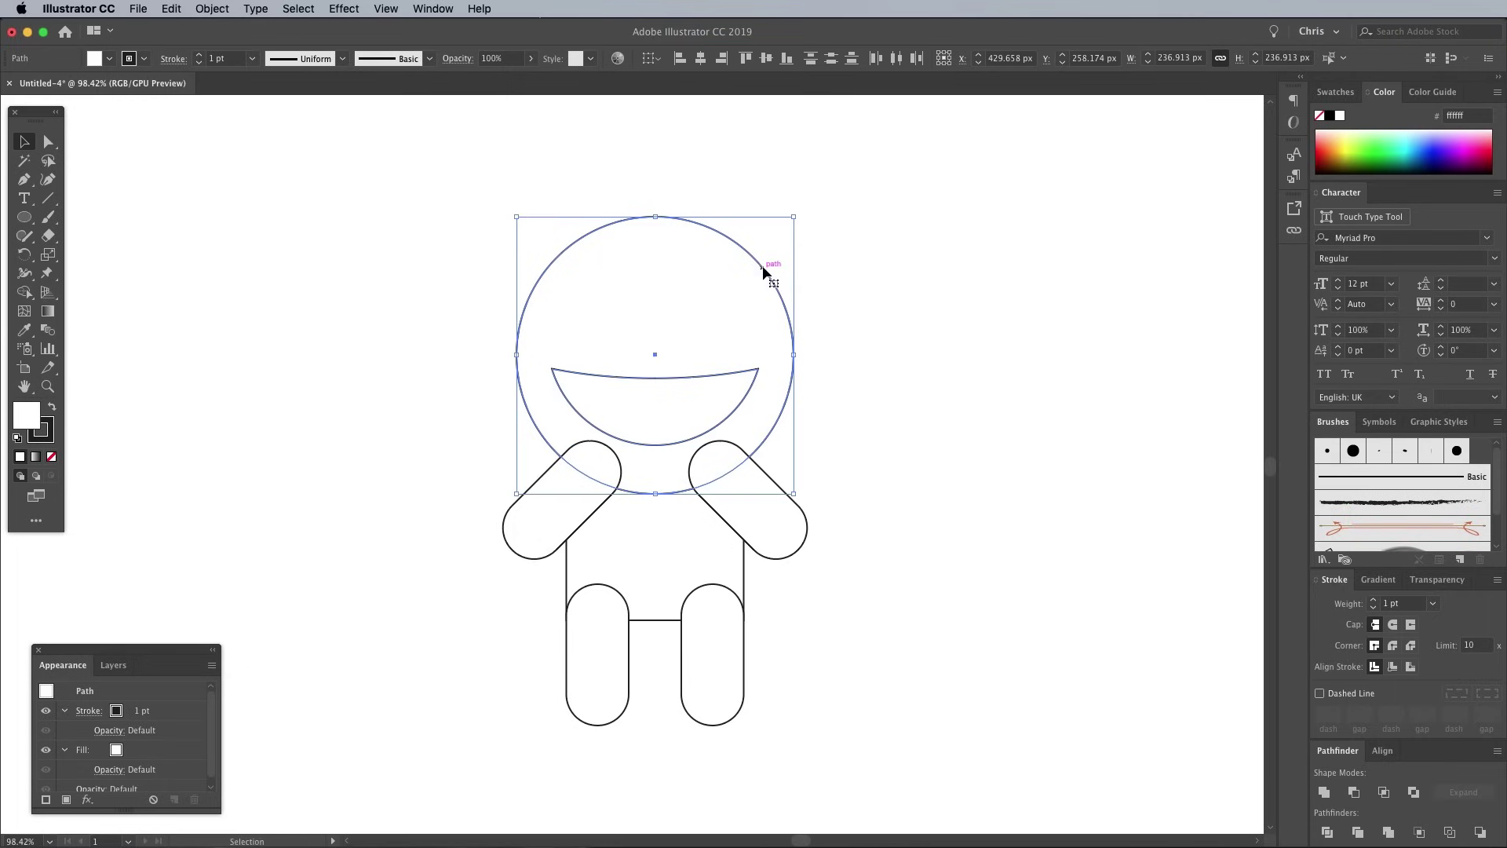
click(766, 271)
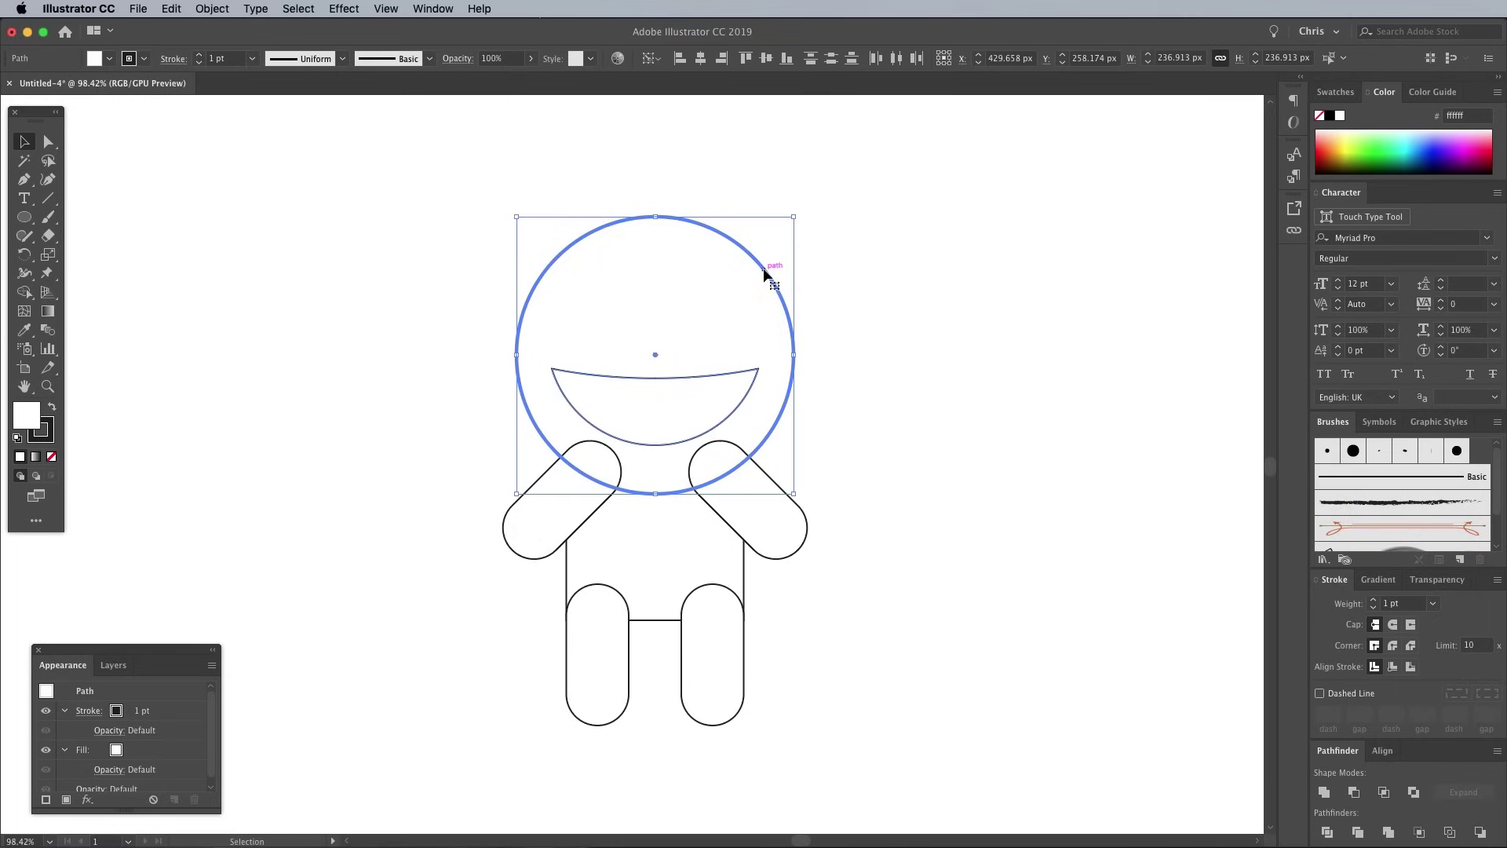
click(1382, 751)
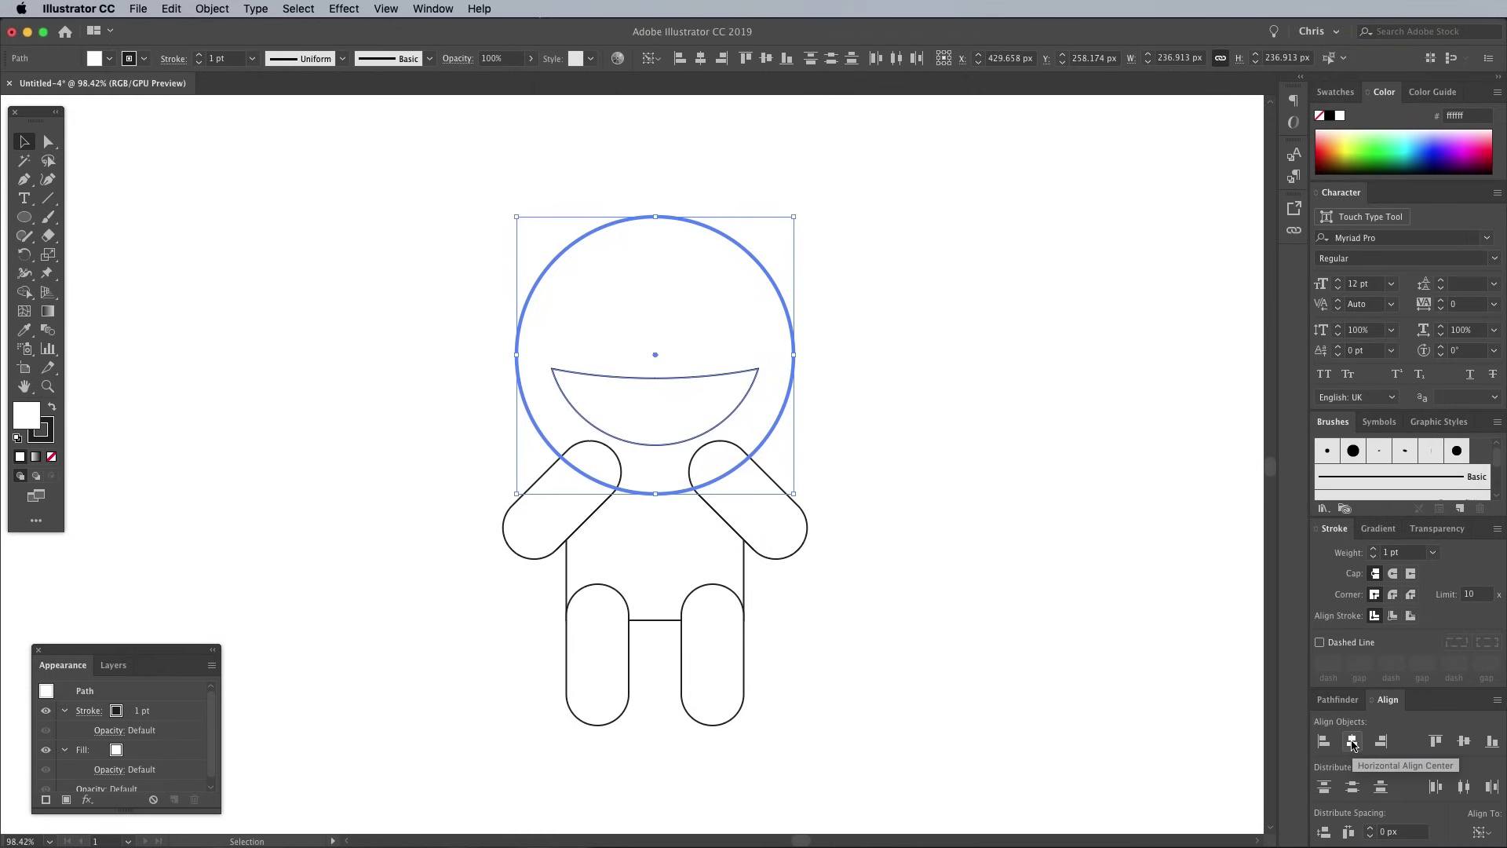
click(1352, 742)
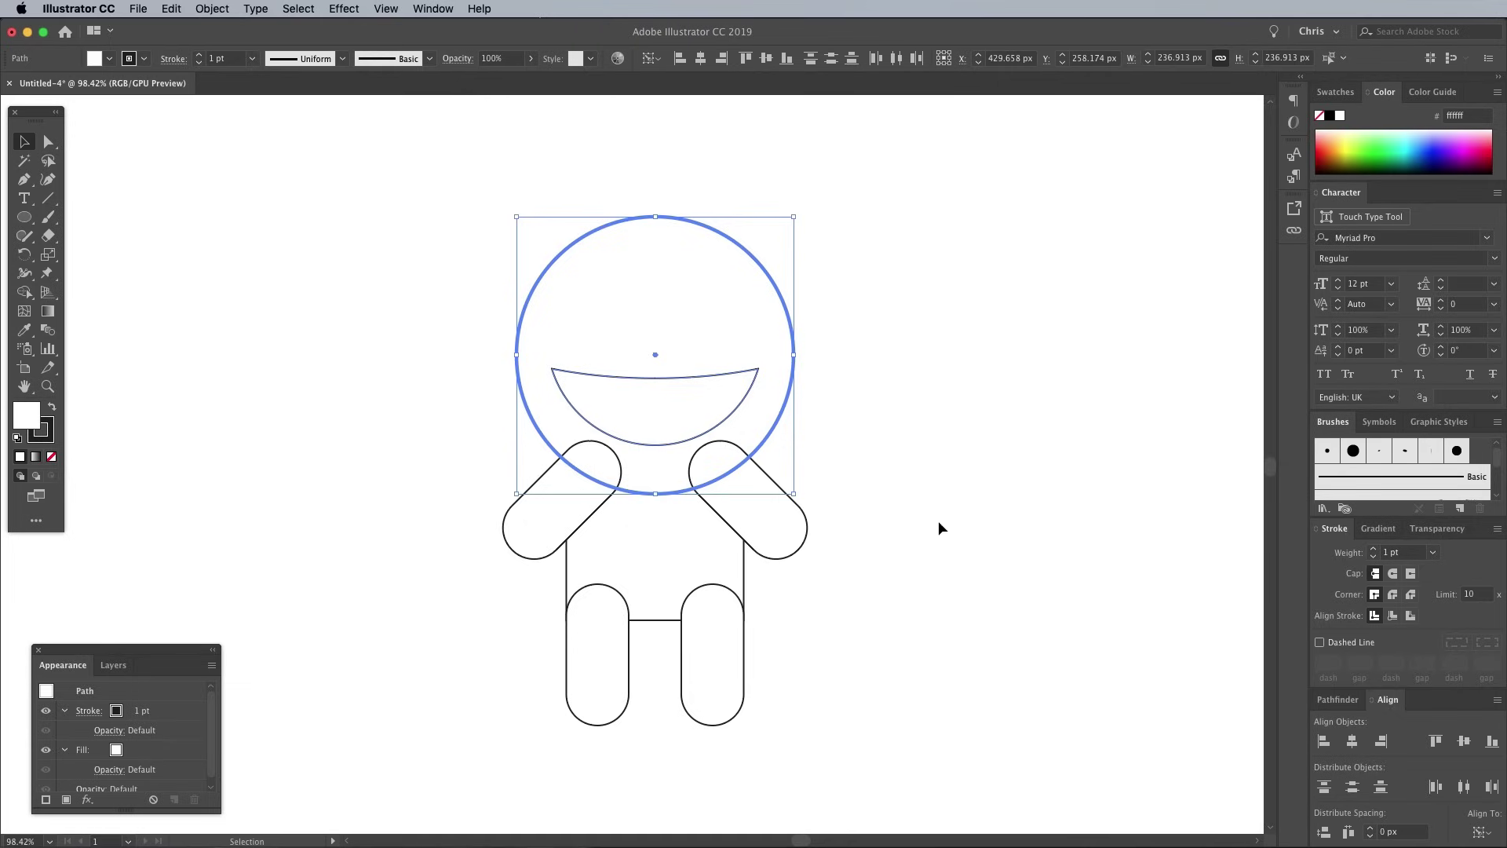
Bring the head to the front and nudge each arm outward and down
right_click(714, 367)
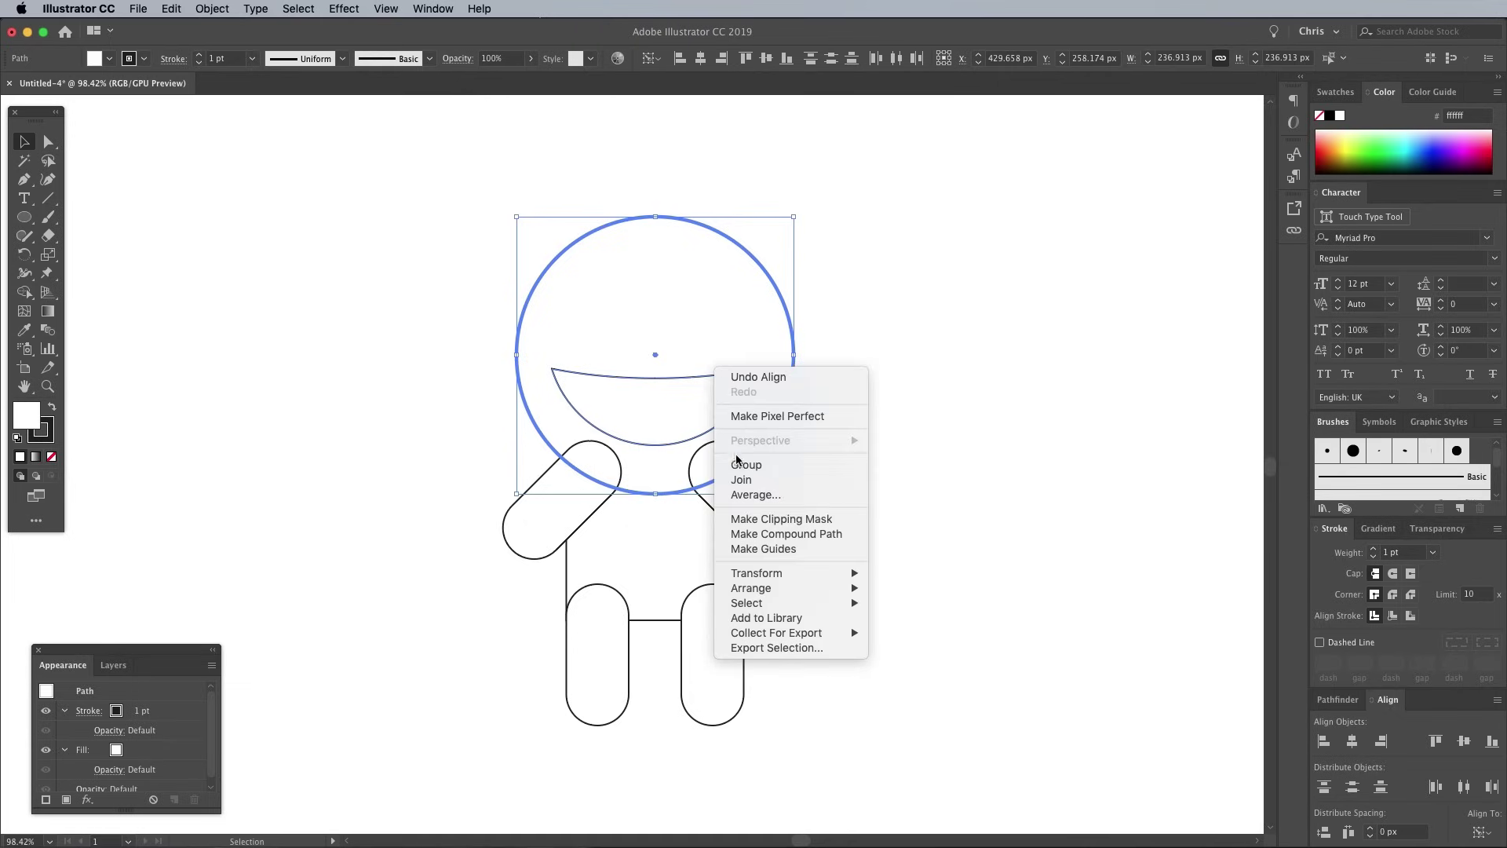
mouse_move(751, 588)
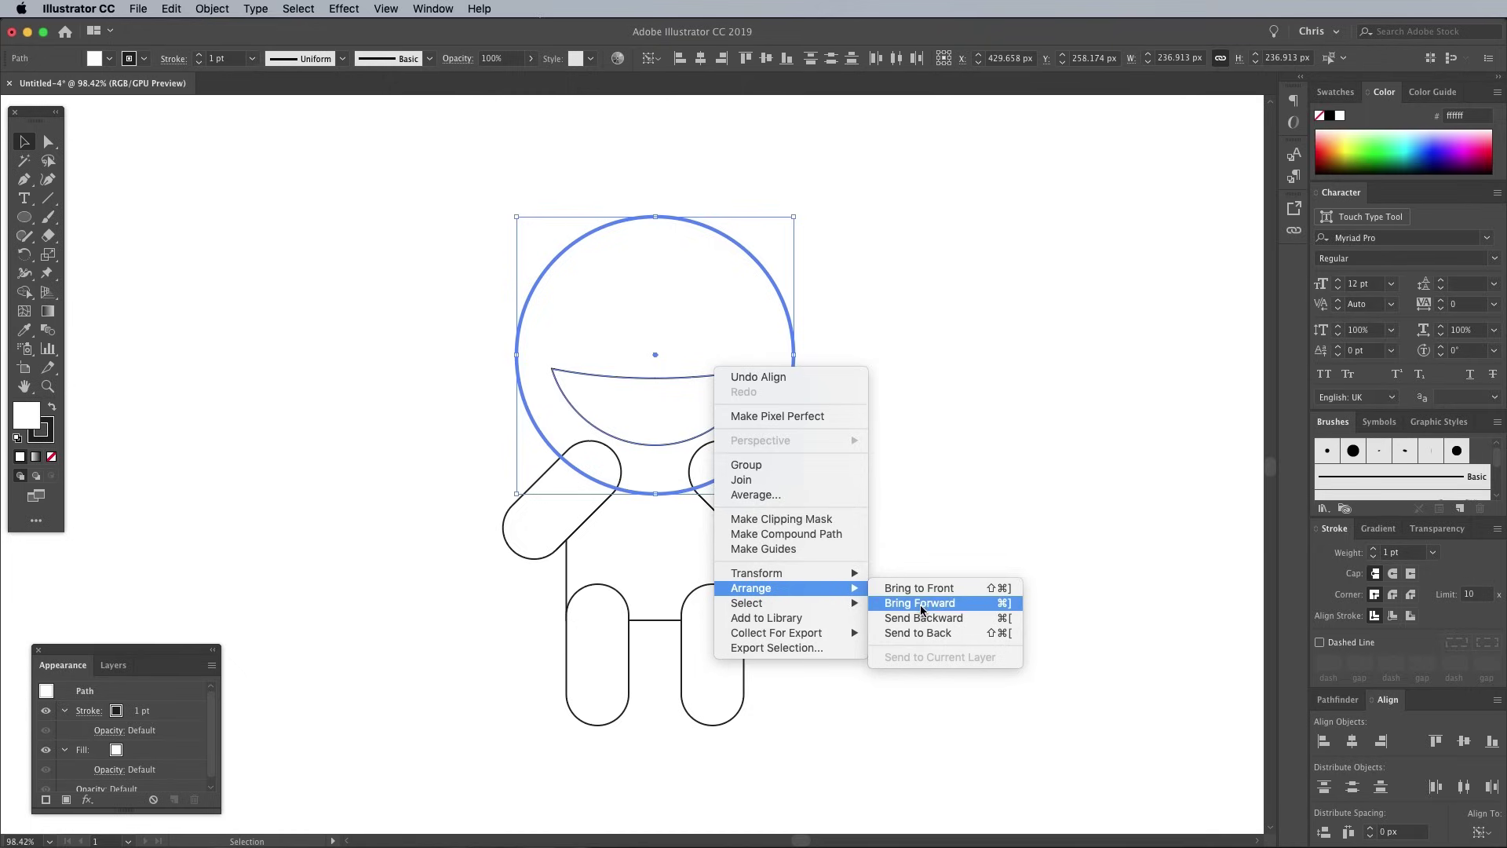
click(923, 588)
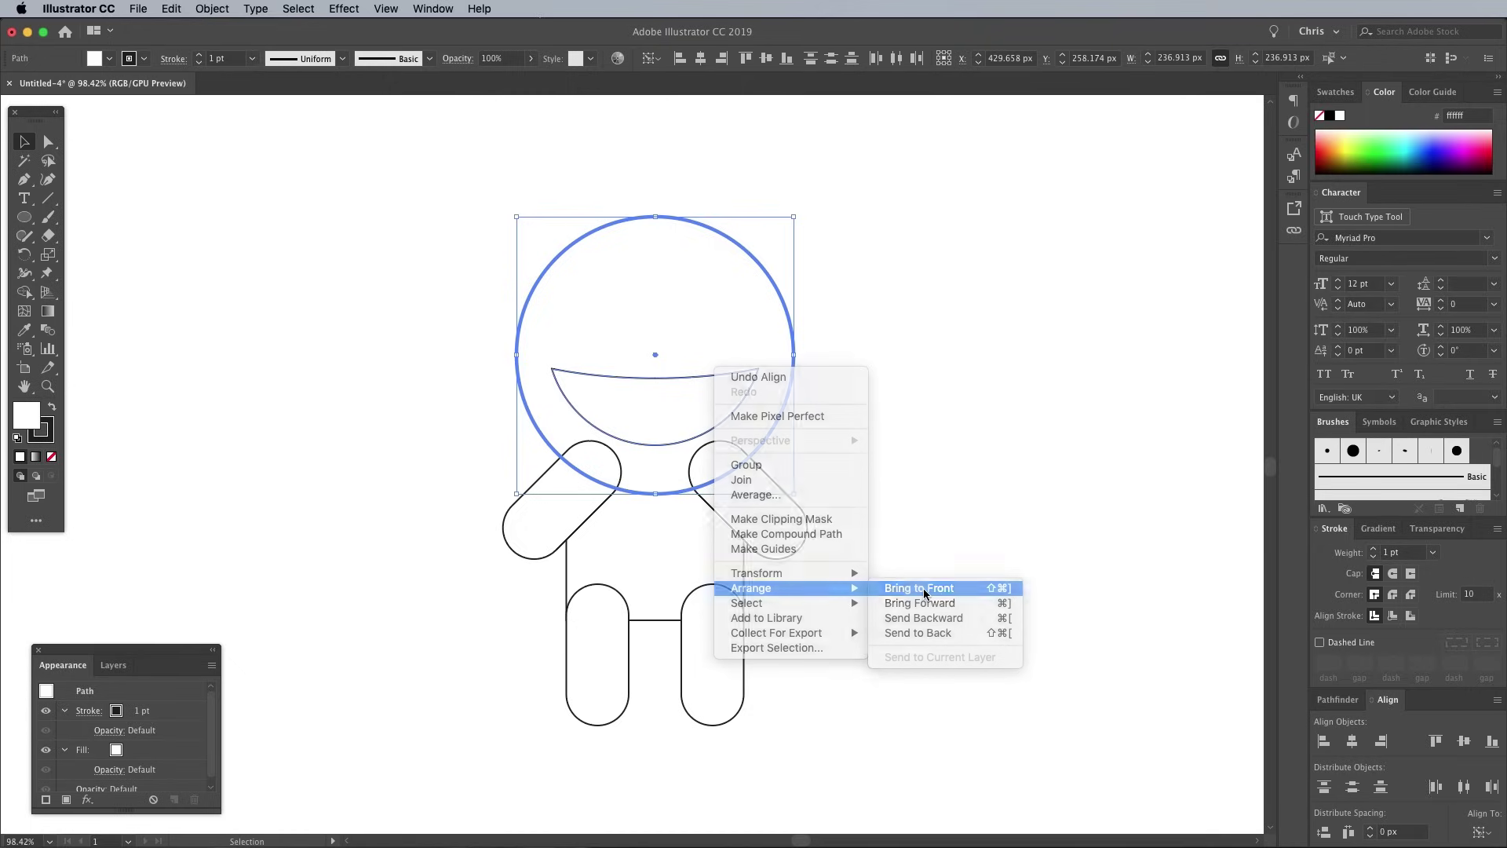
click(901, 471)
click(777, 534)
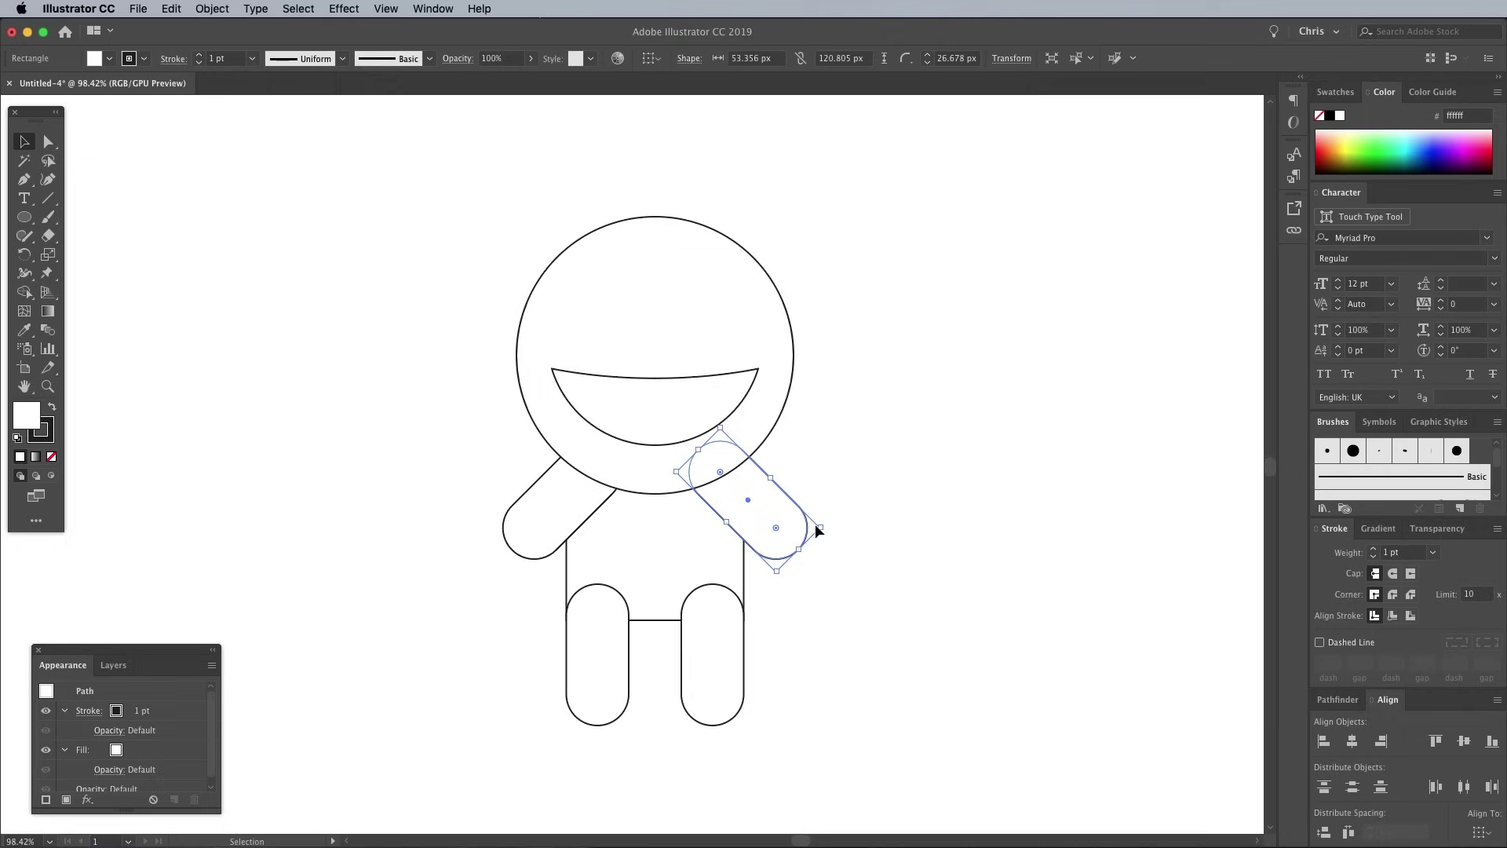
key(Right)
key(Right)
key(Right)
key(Down)
key(Down)
key(Down)
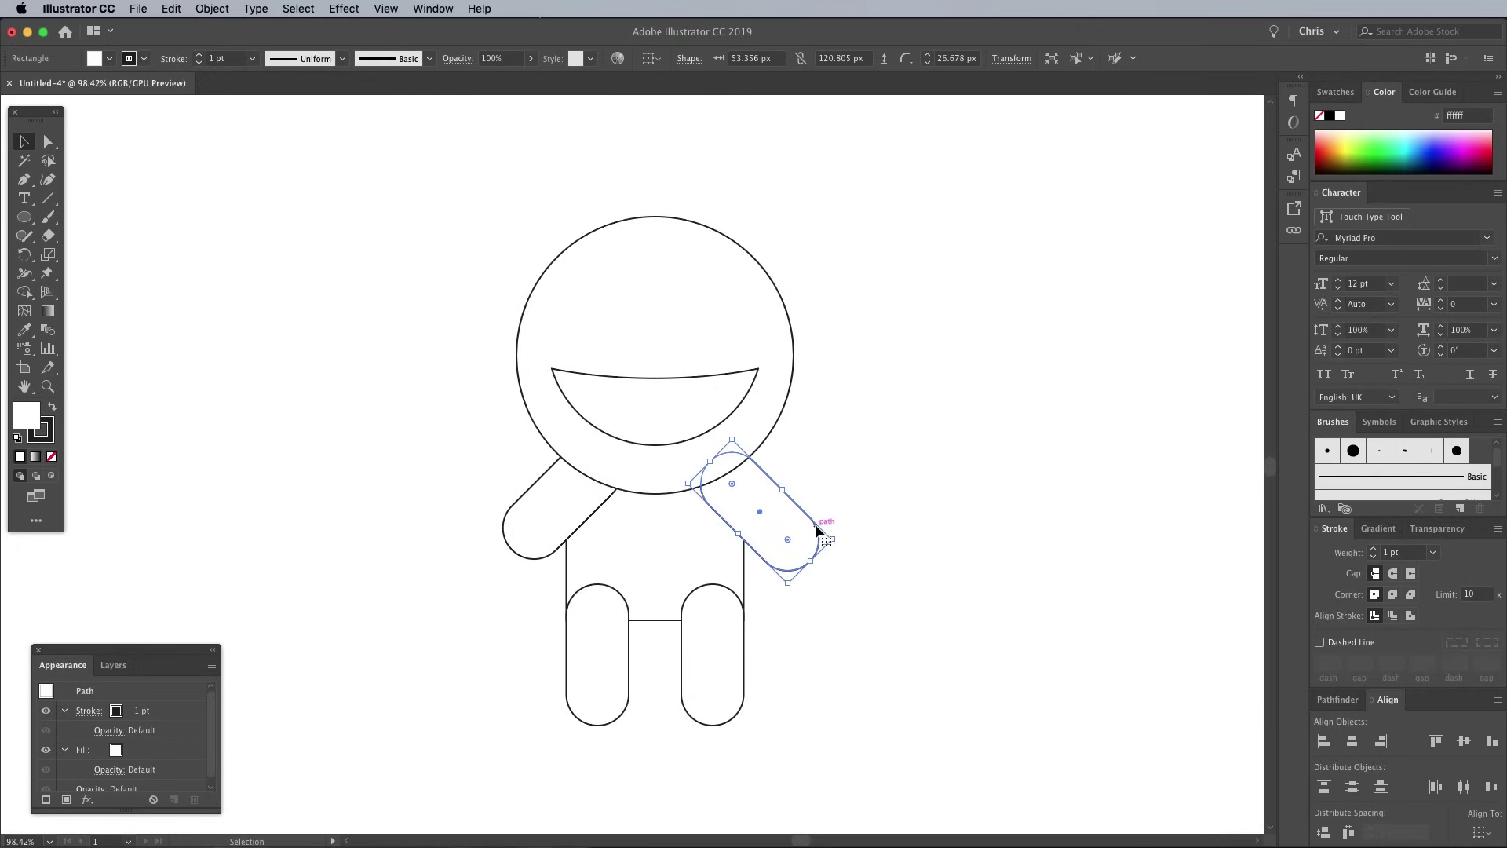
click(539, 509)
key(Left)
key(Left)
key(Left)
key(Down)
key(Down)
key(Down)
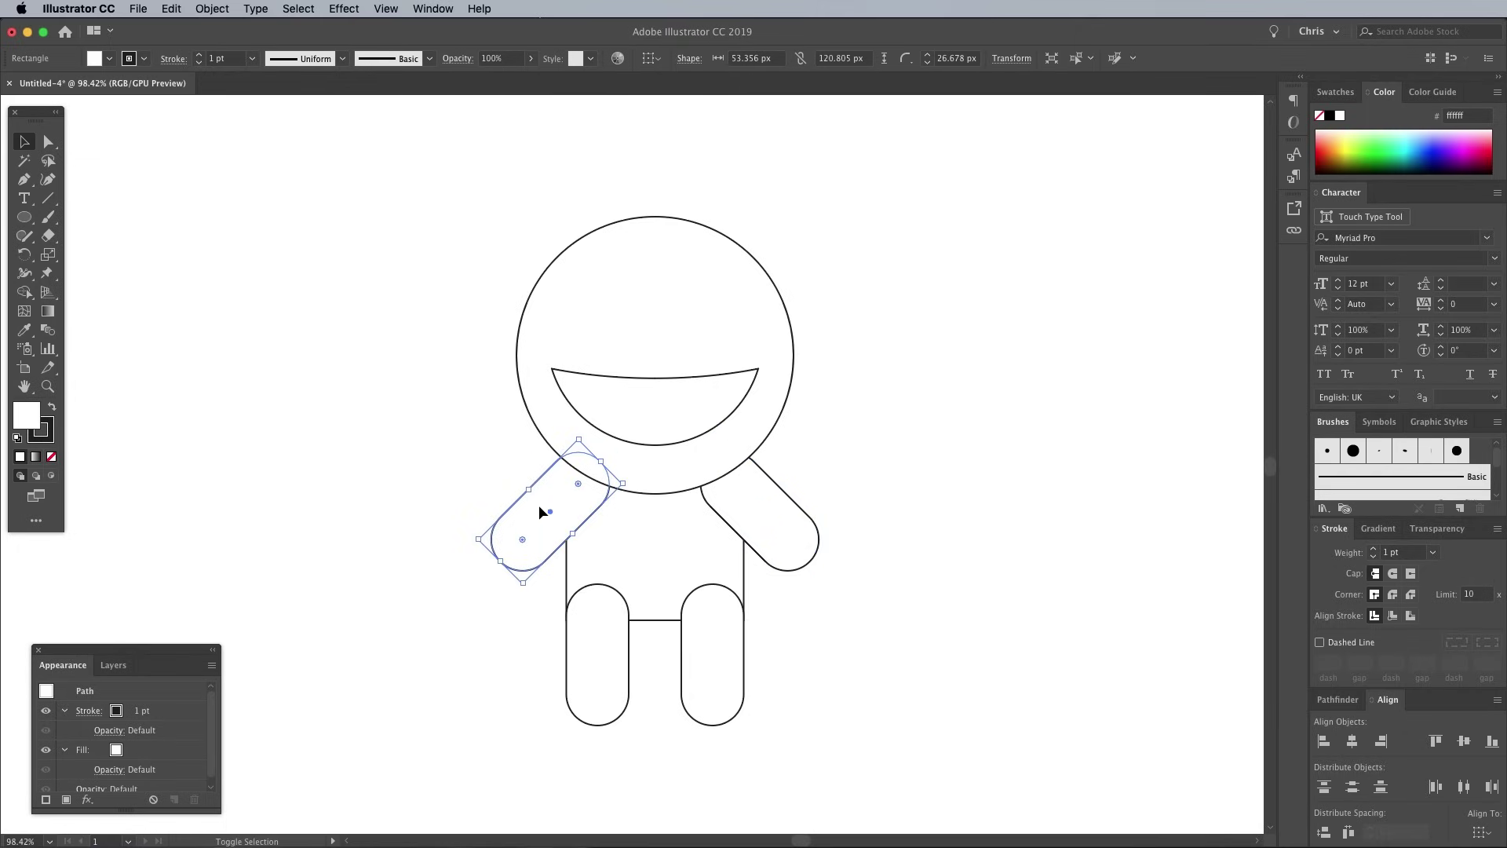
Send both arms and both legs backward behind the torso
shift+click(808, 546)
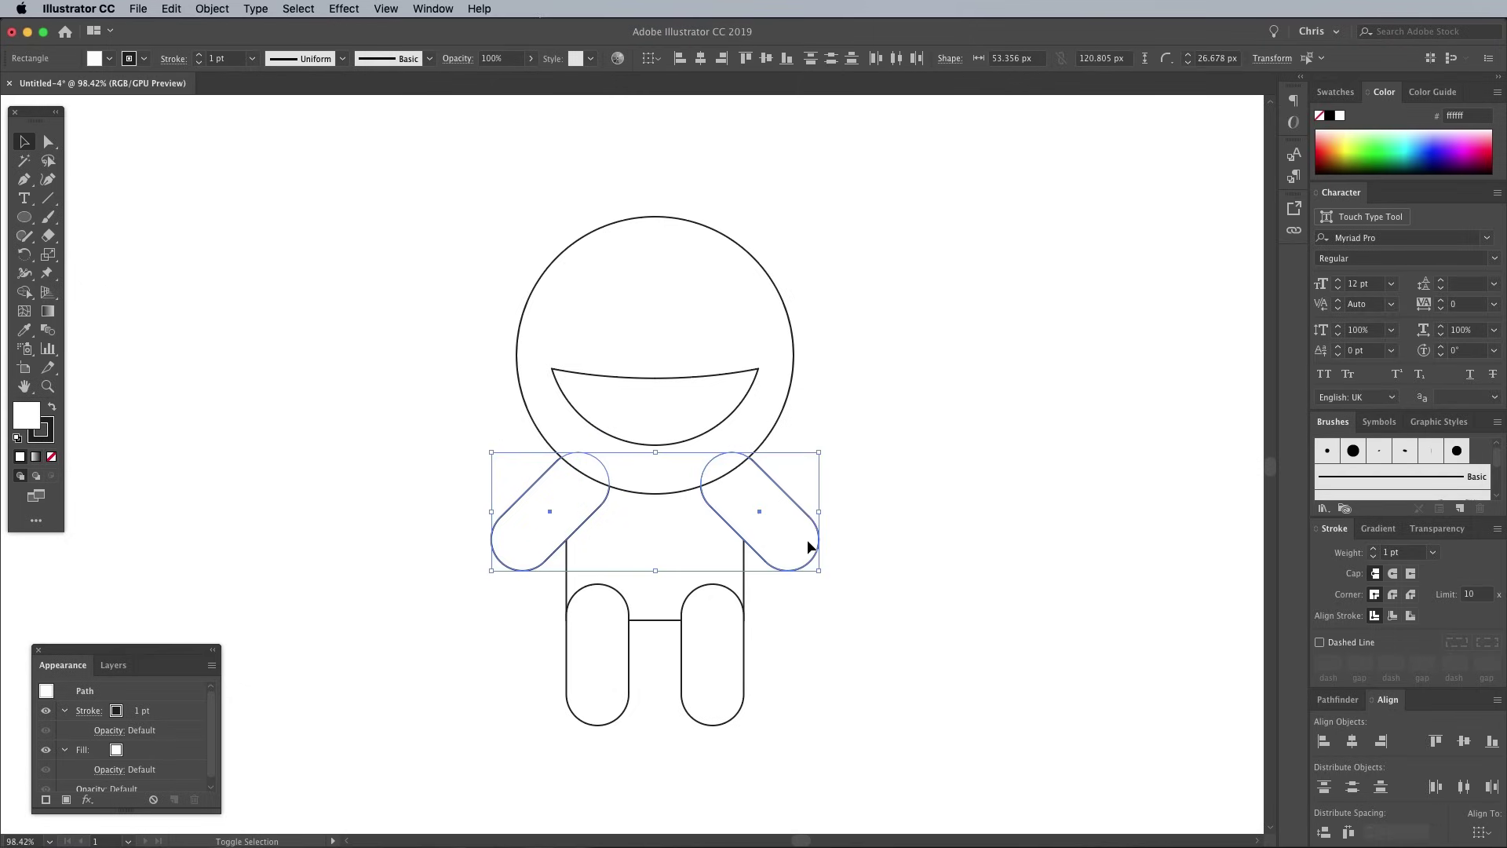
key(ctrl+shift+bracketleft)
drag(526, 673, 842, 710)
key(ctrl+shift+bracketleft)
click(873, 640)
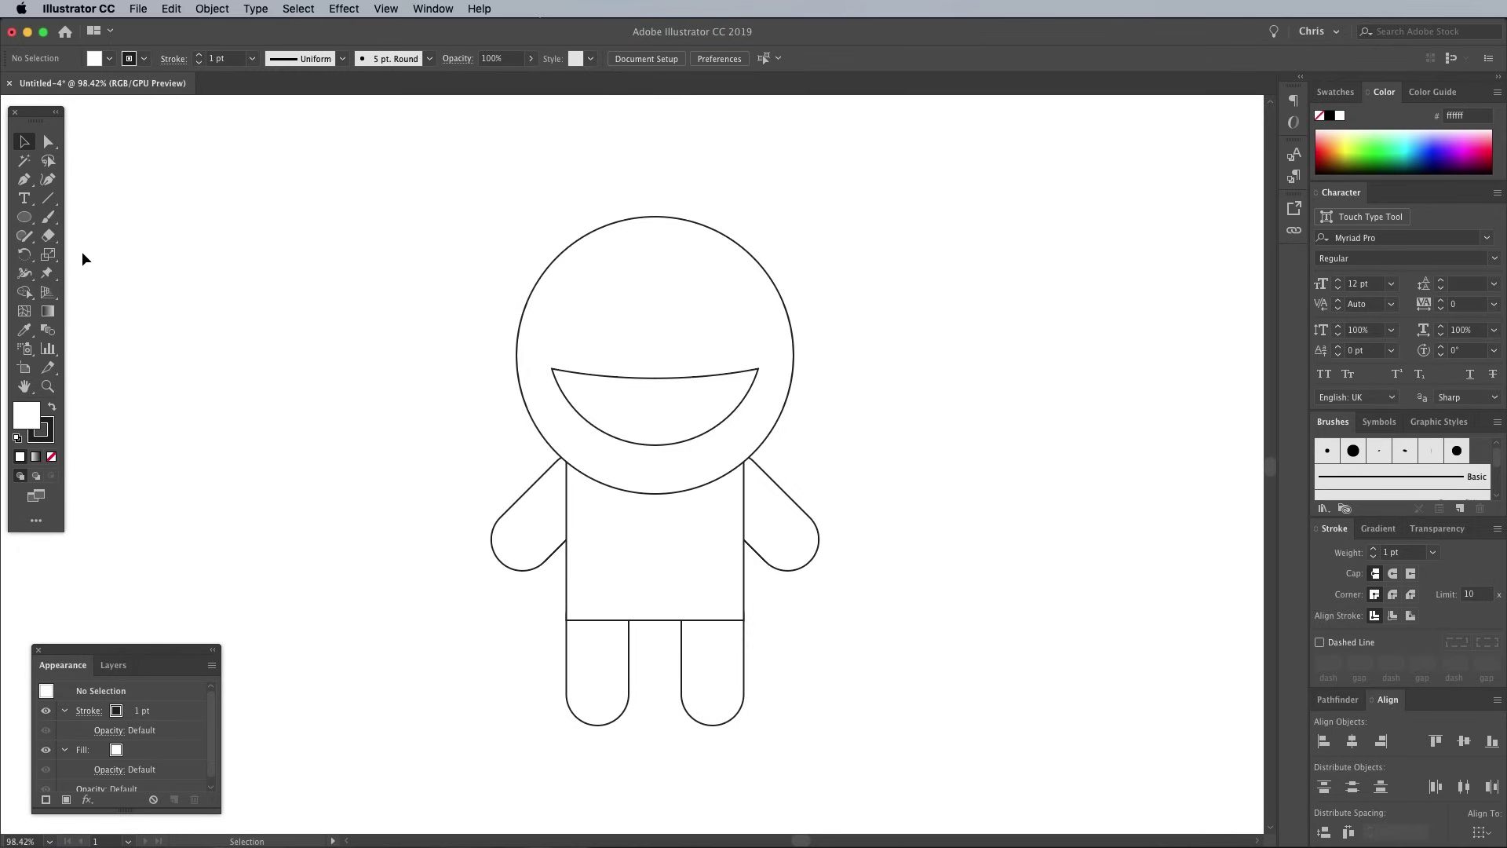
Draw two small solid black eye dots inside the face and group them
click(24, 218)
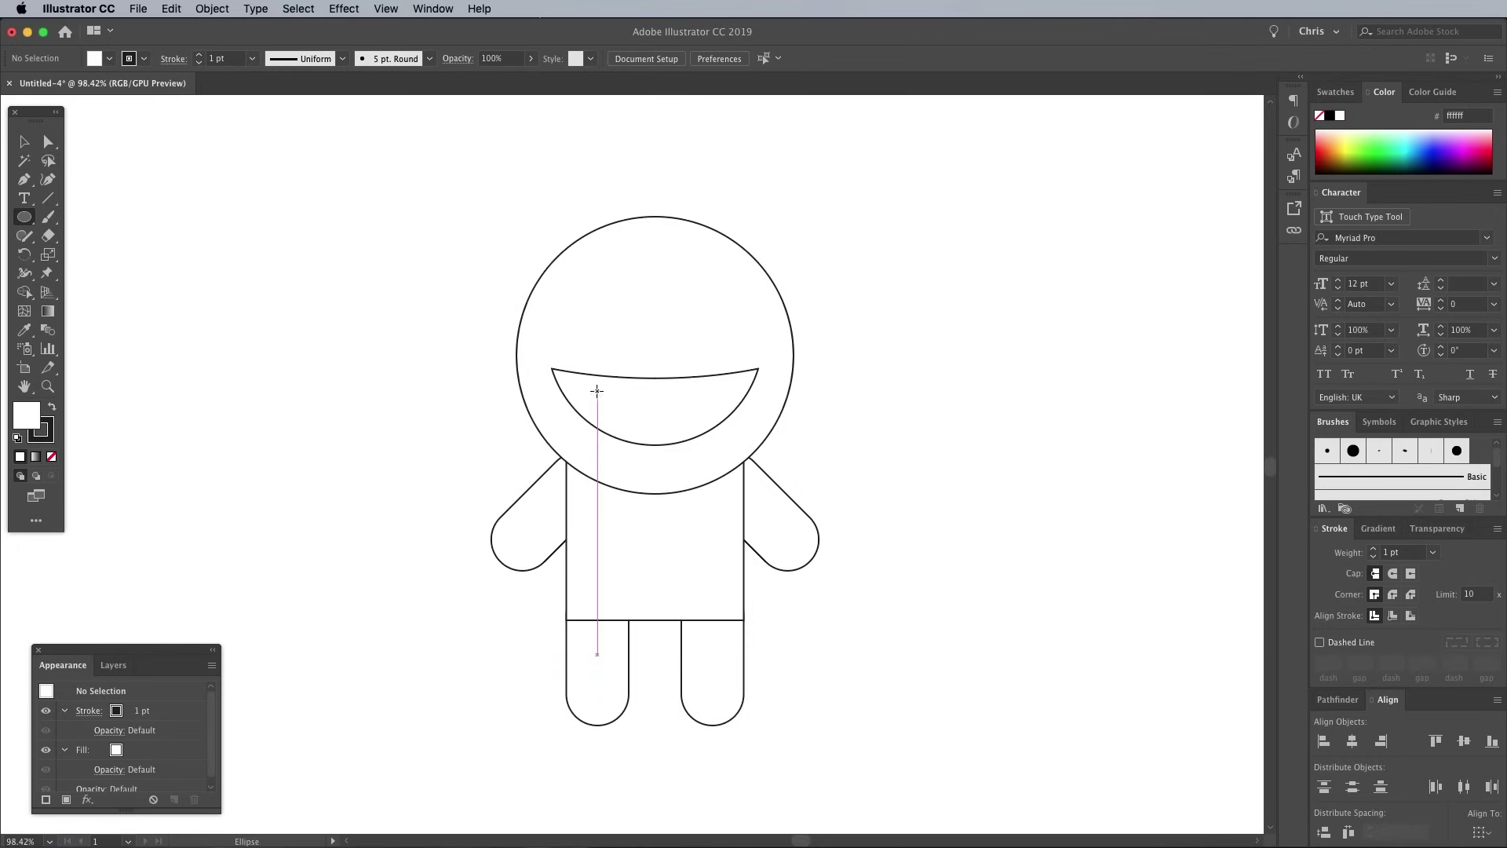
drag(601, 394, 615, 408)
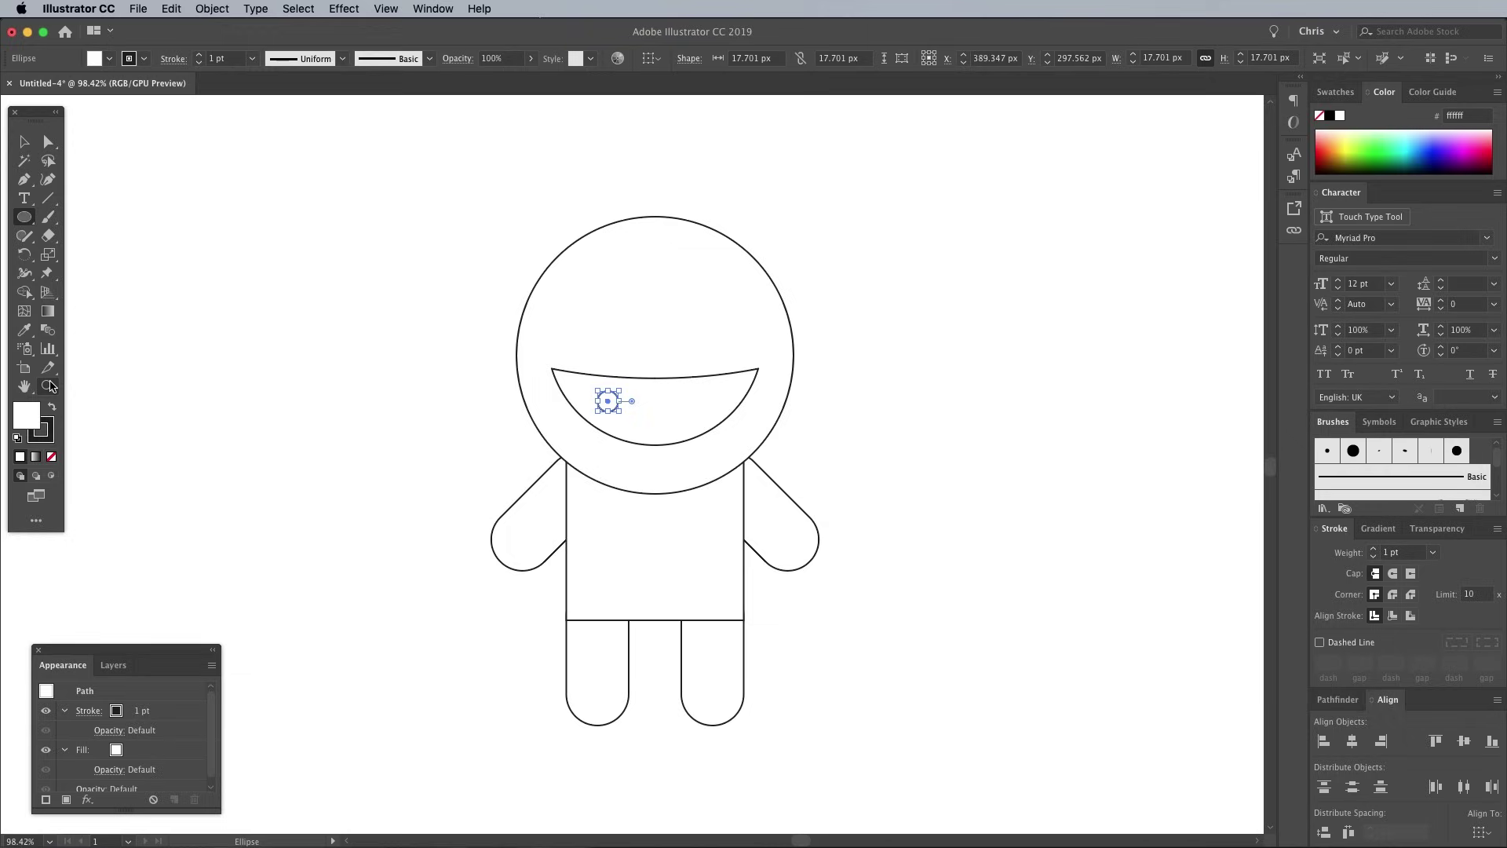
click(52, 457)
click(52, 407)
click(23, 142)
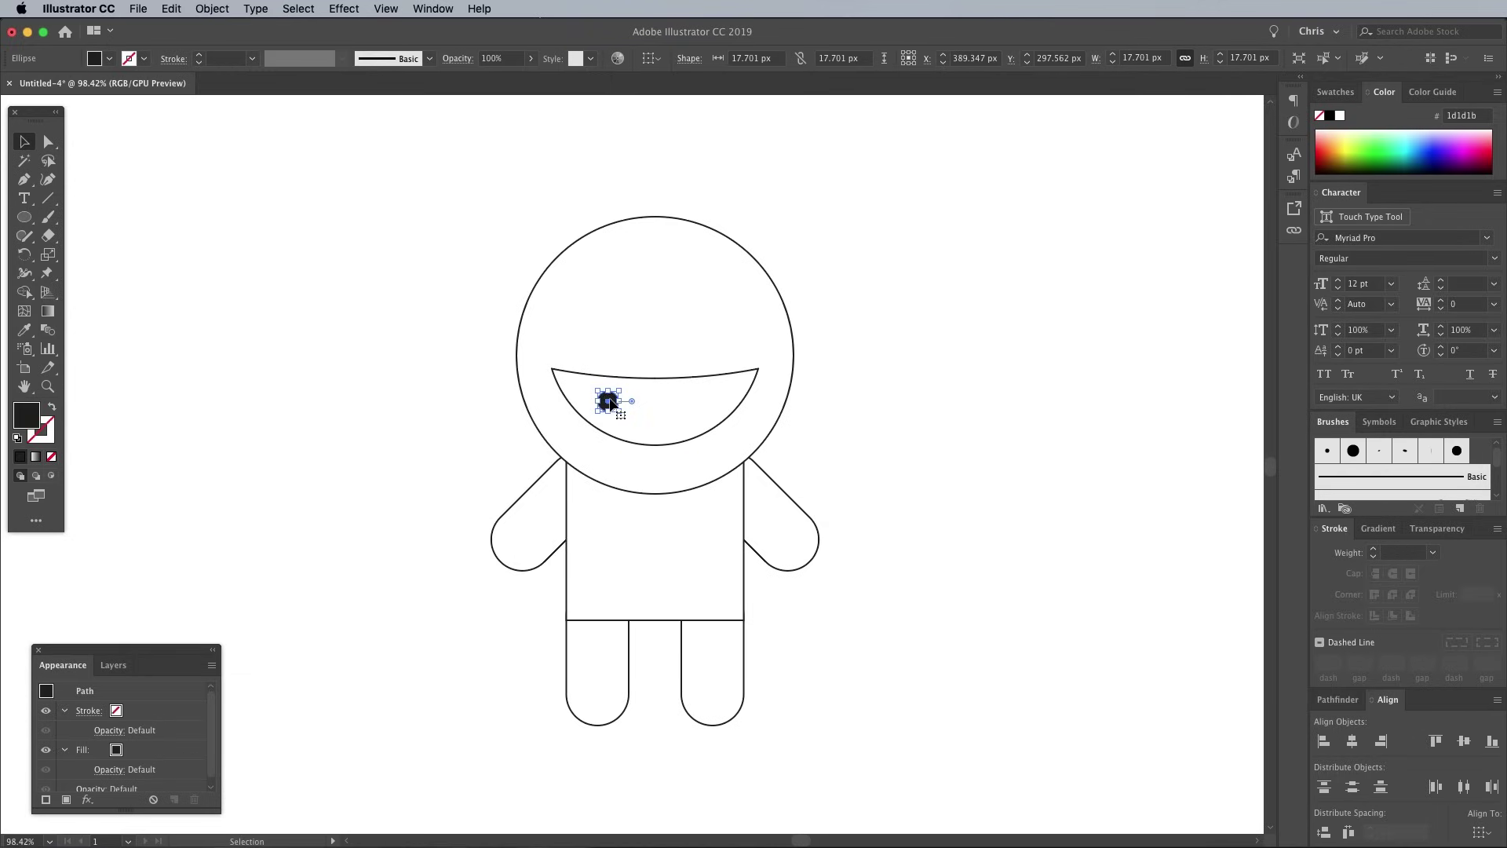
drag(611, 404, 667, 404)
shift+click(607, 405)
right_click(610, 402)
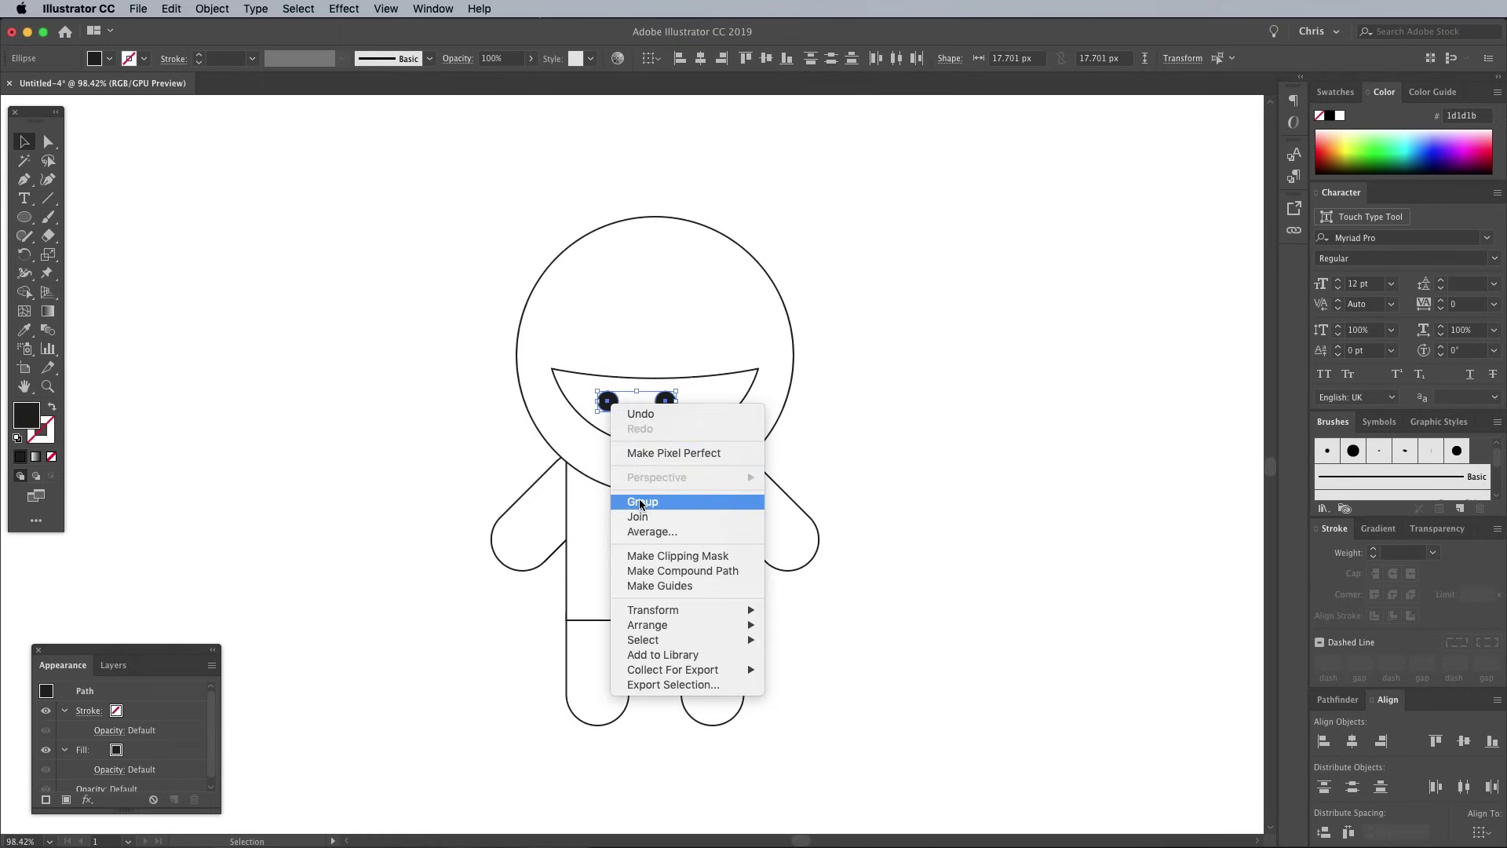
click(641, 503)
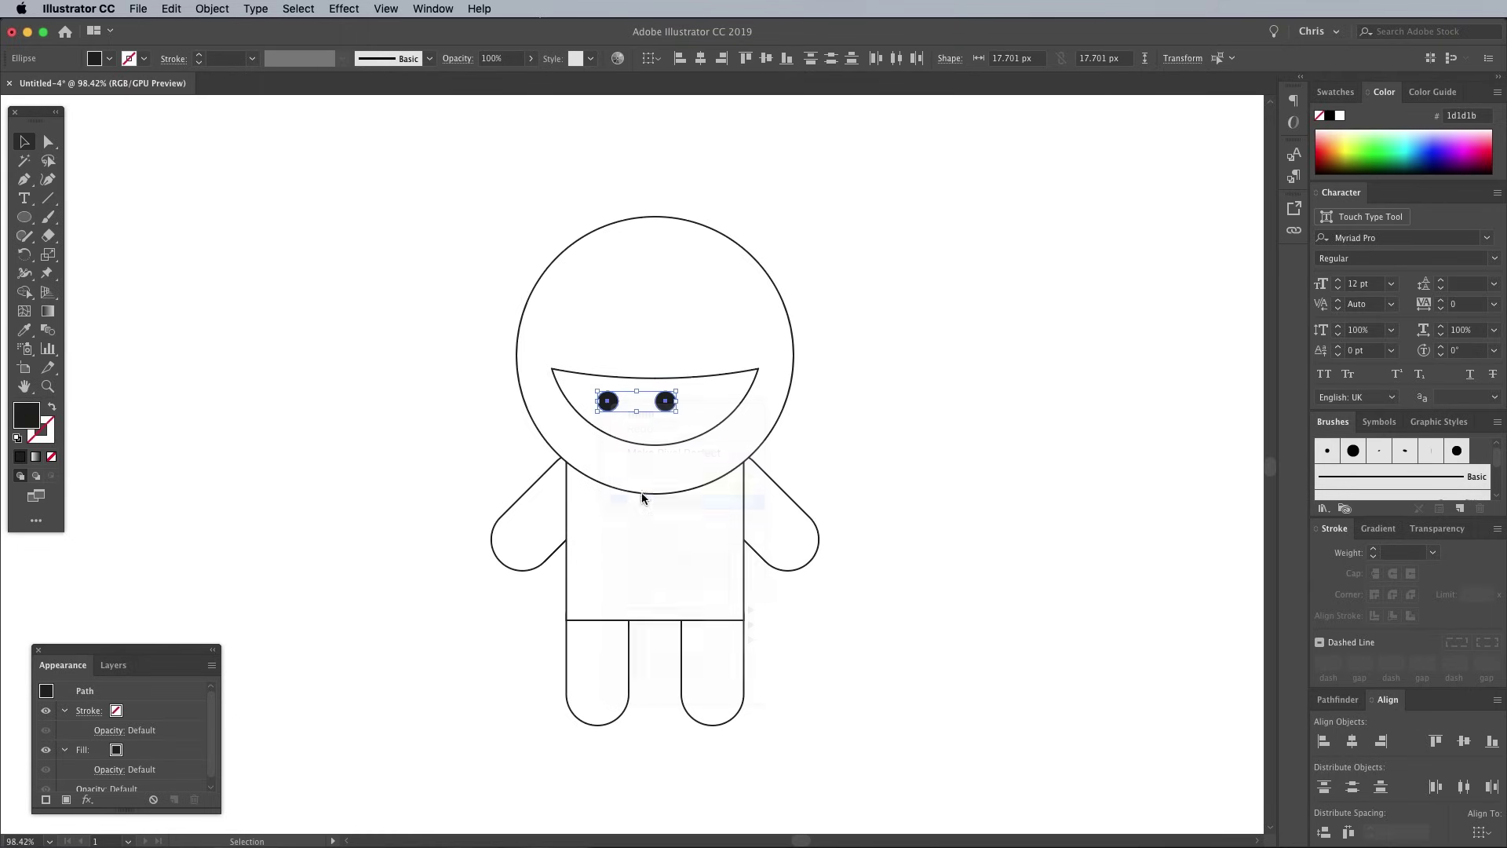
Centre the eye group horizontally on the head as key object
shift+click(761, 274)
click(761, 267)
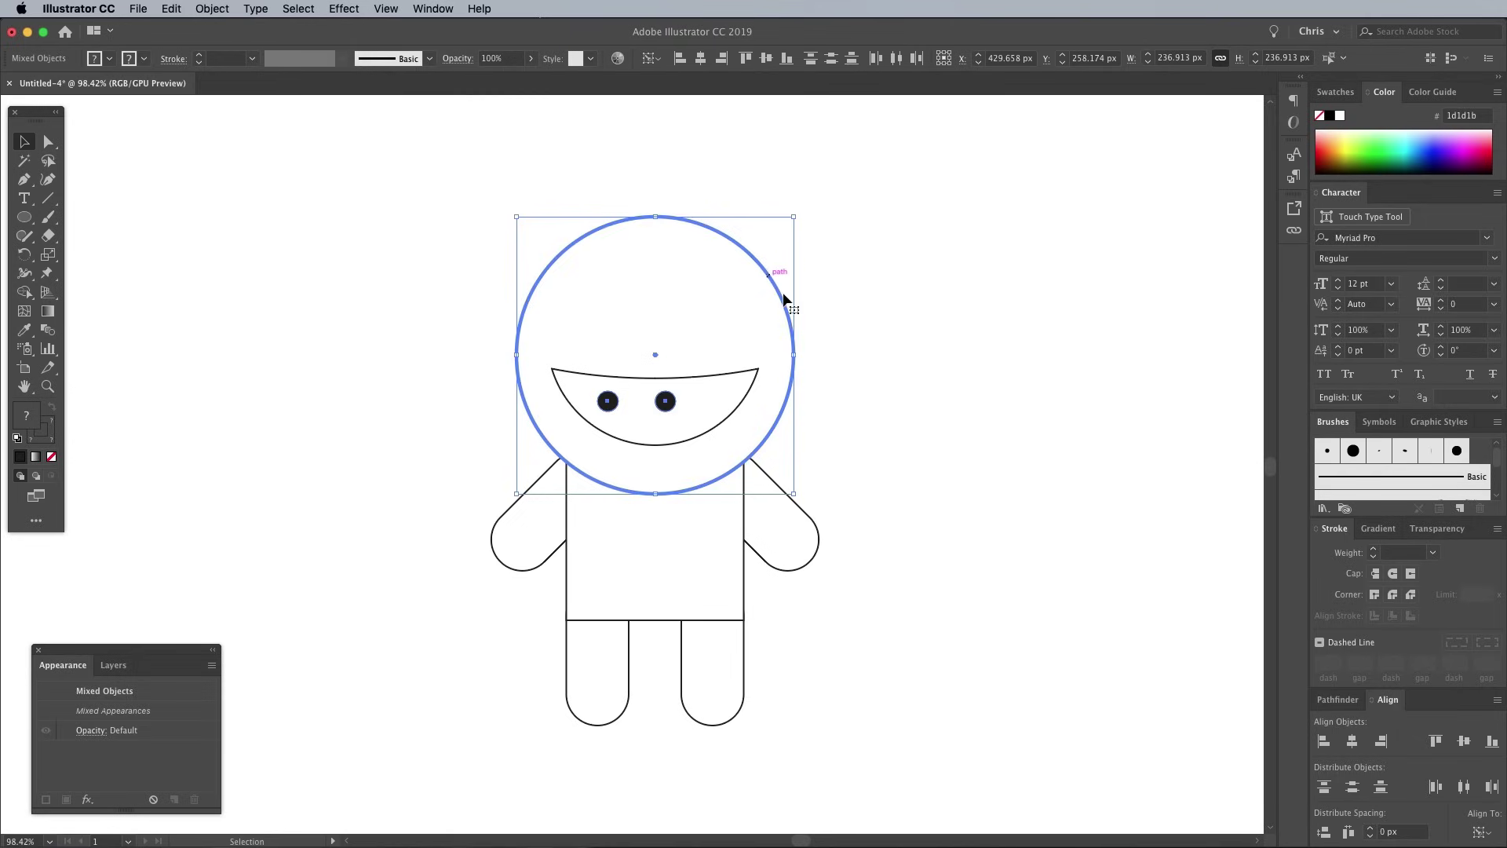
click(1352, 741)
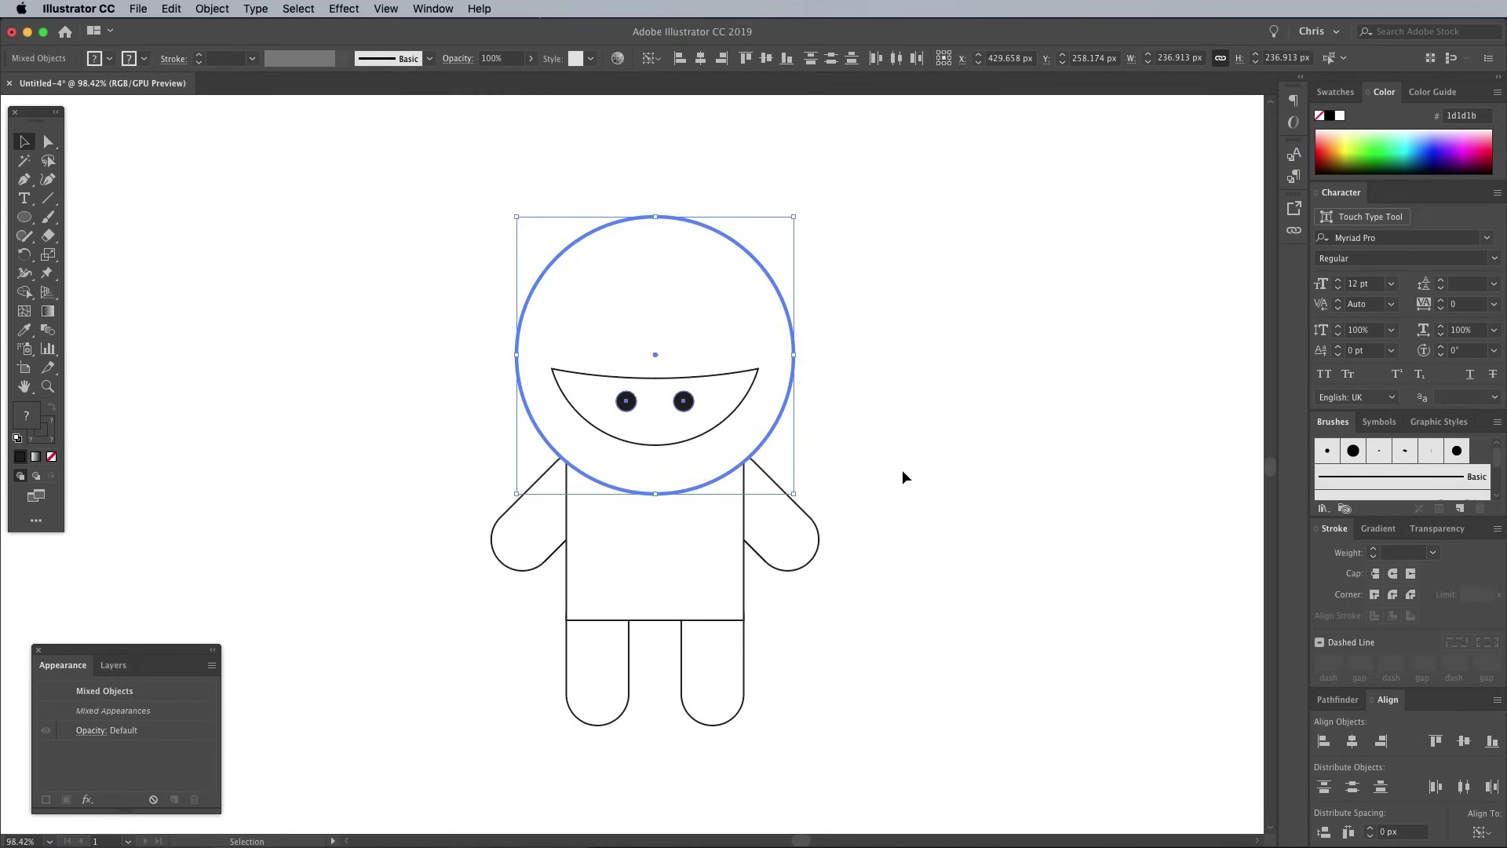
click(870, 401)
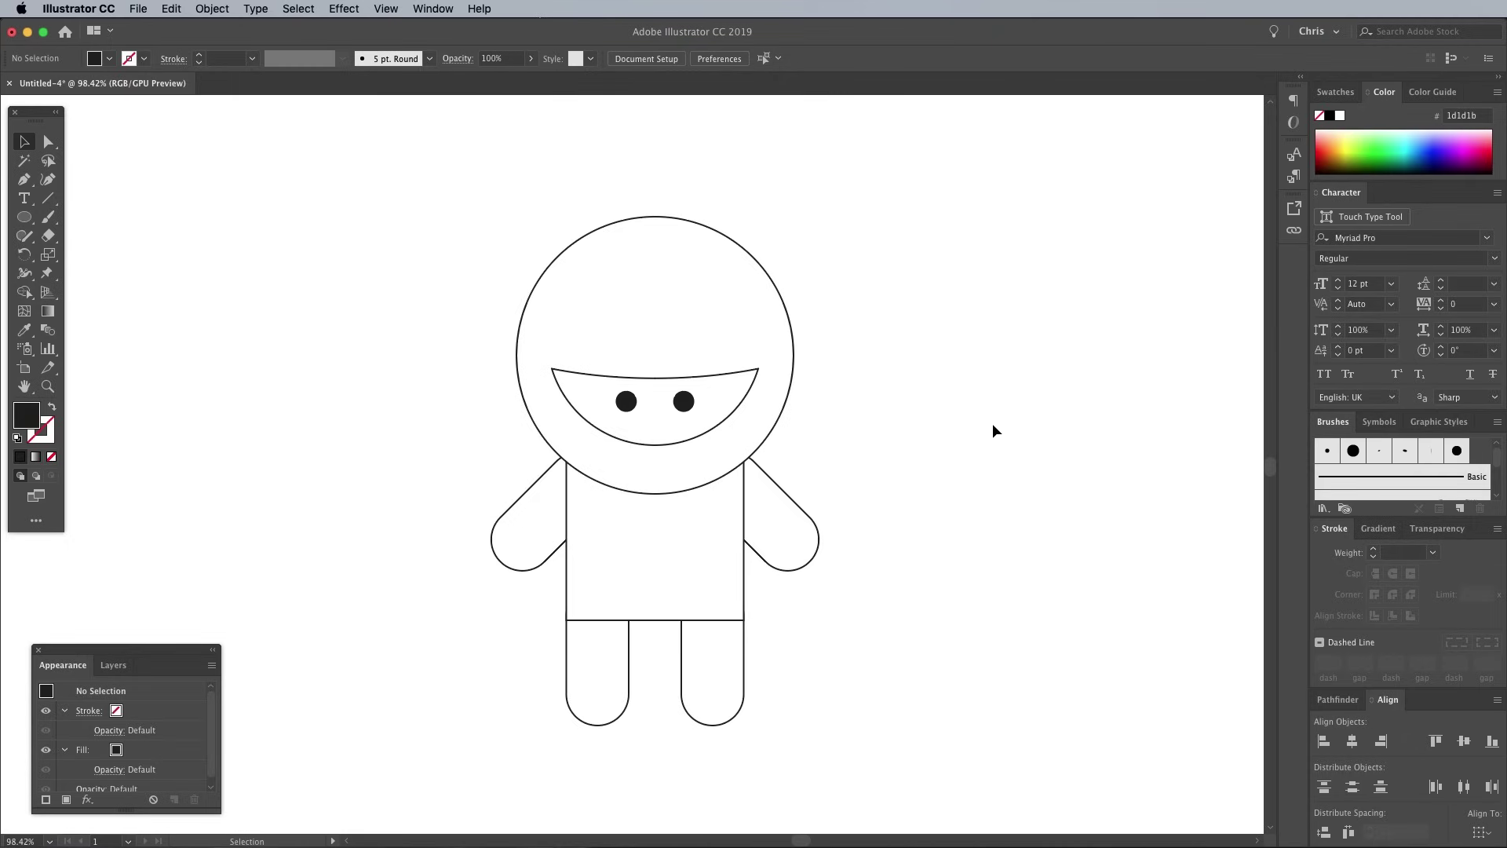
Fill the head, body, arms and legs dark grey 2d2d2d, excluding the eyes and face
drag(389, 189, 891, 741)
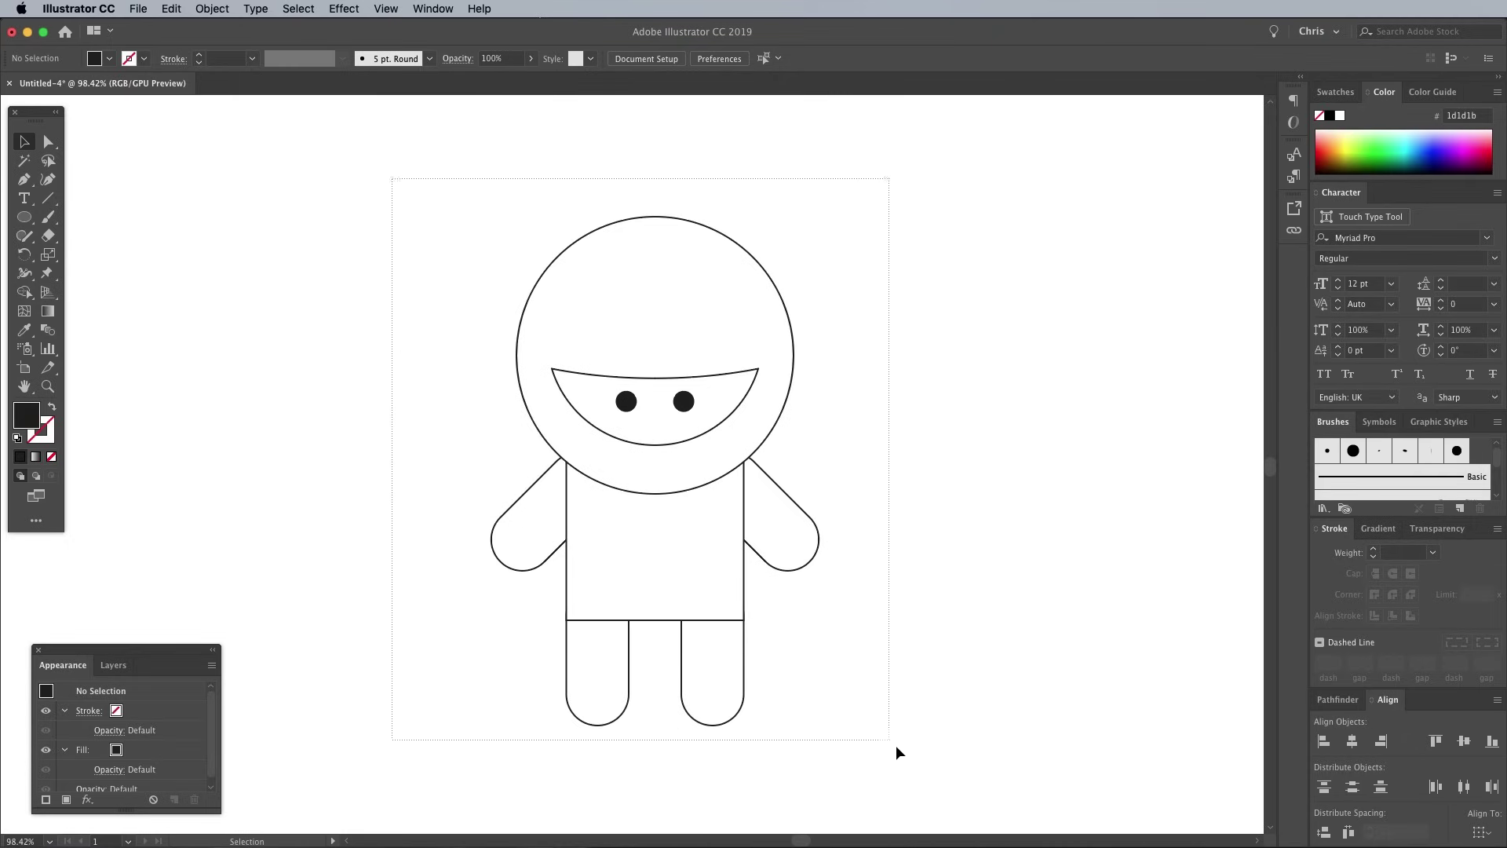
click(627, 409)
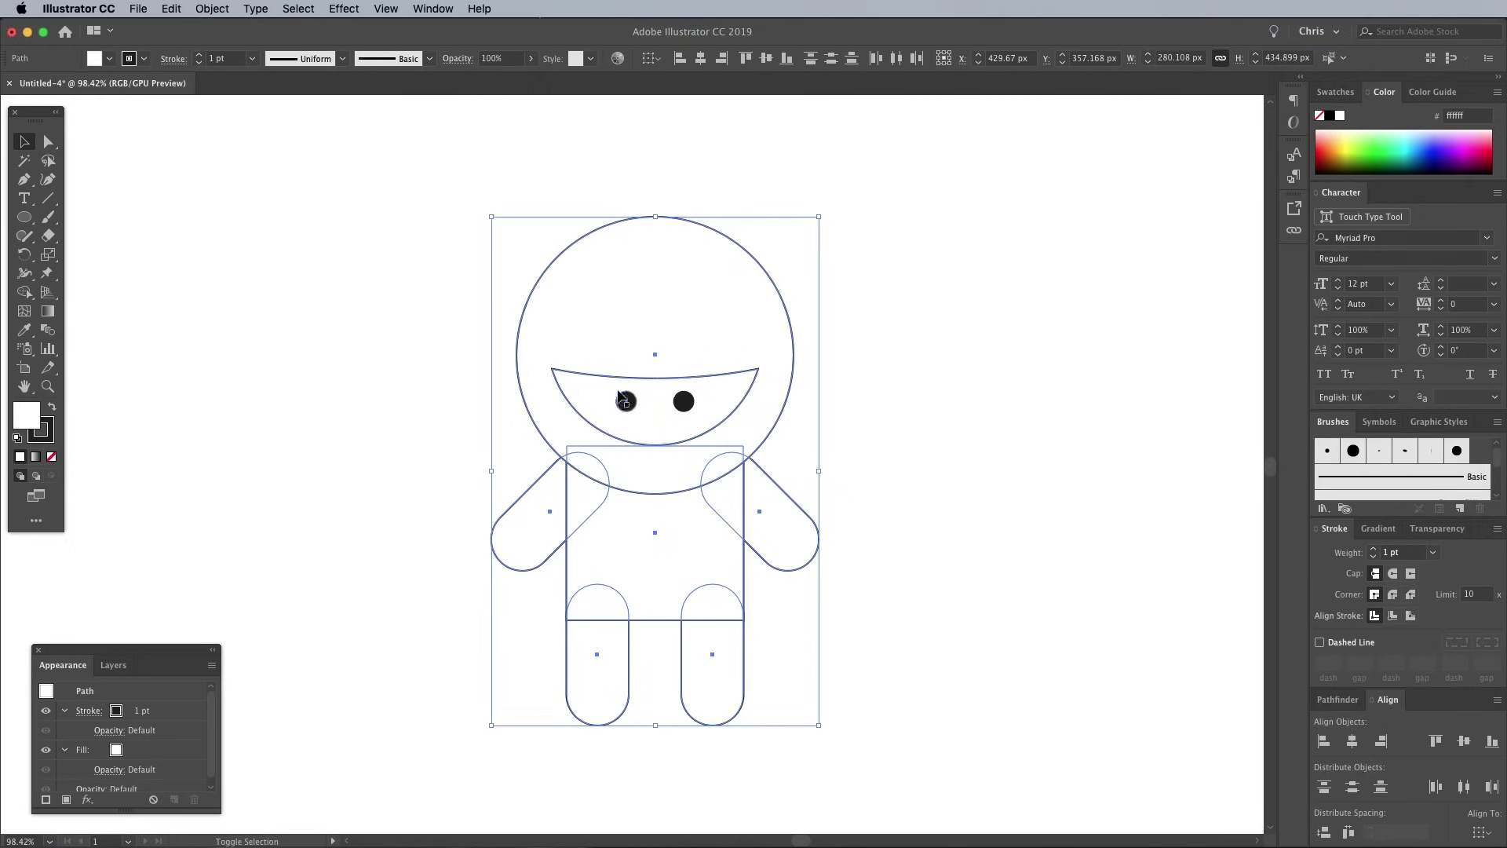
shift+click(600, 395)
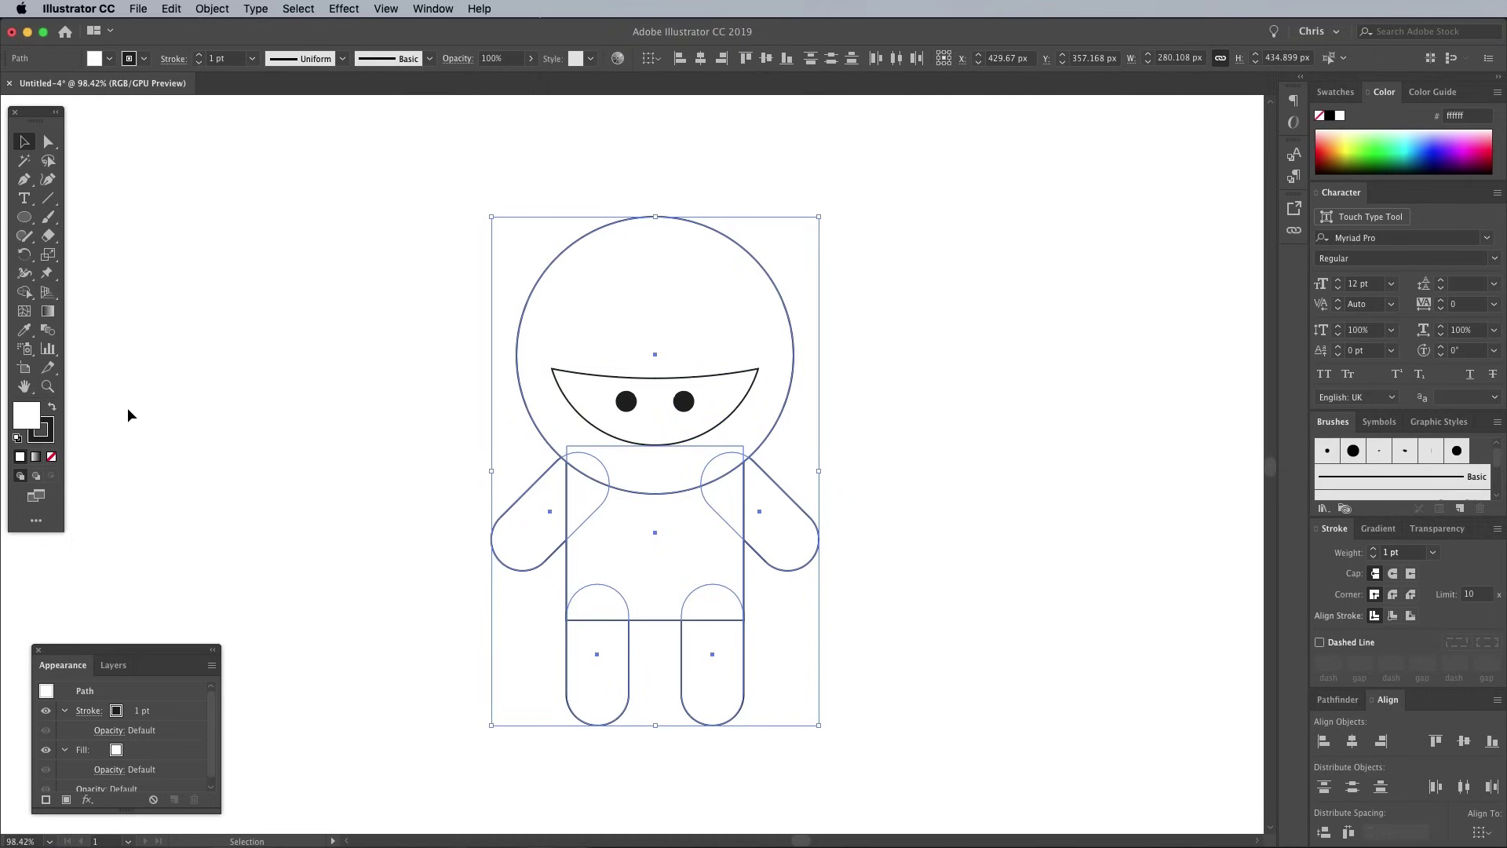
double_click(23, 412)
mouse_move(412, 377)
mouse_down()
mouse_move(378, 375)
mouse_move(369, 393)
mouse_up()
click(758, 237)
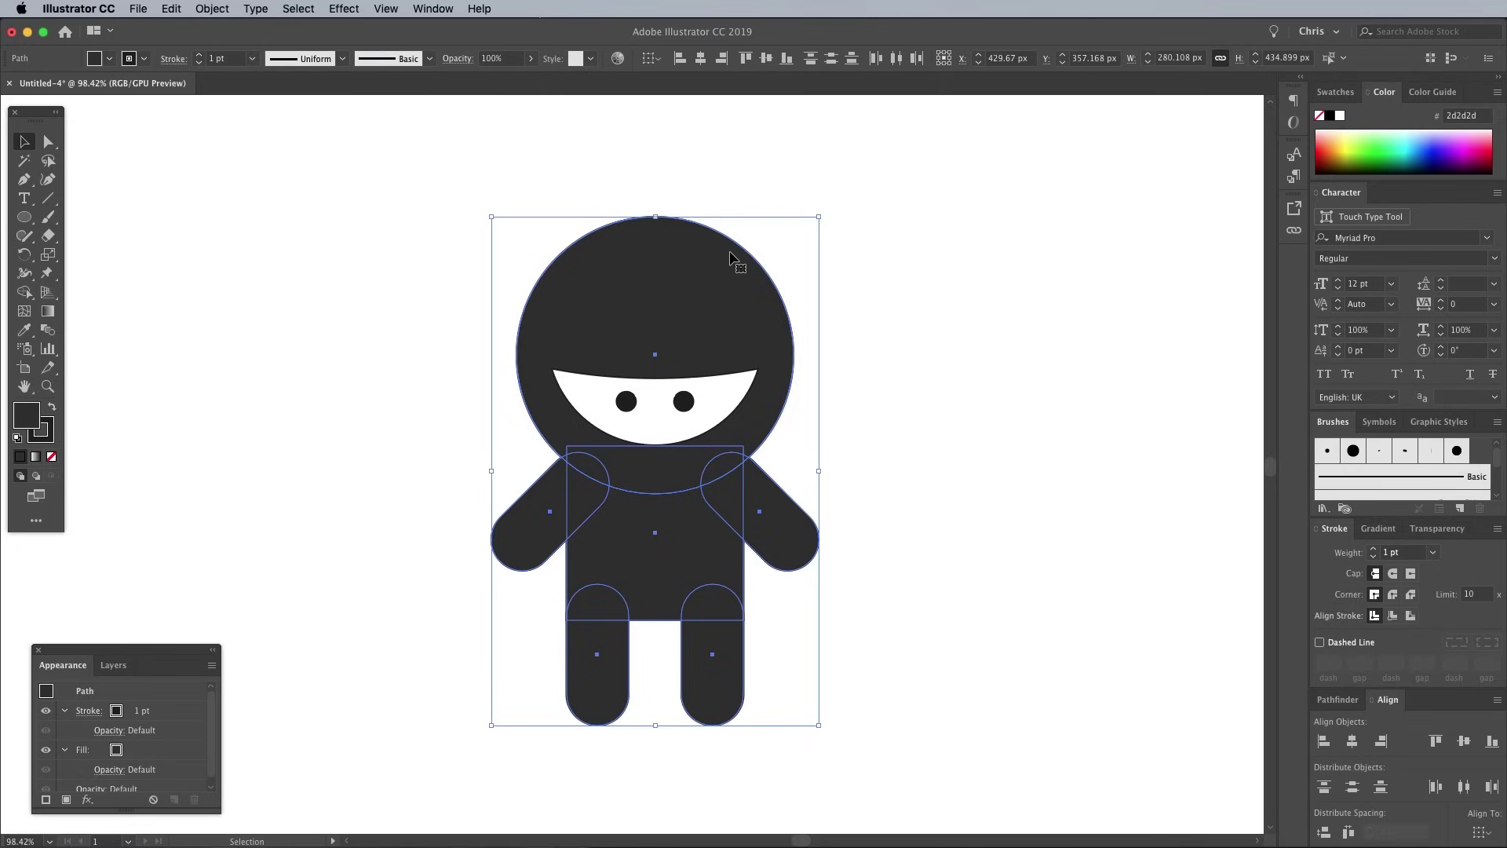
Give those shapes a 5 pt stroke aligned outside
click(1373, 550)
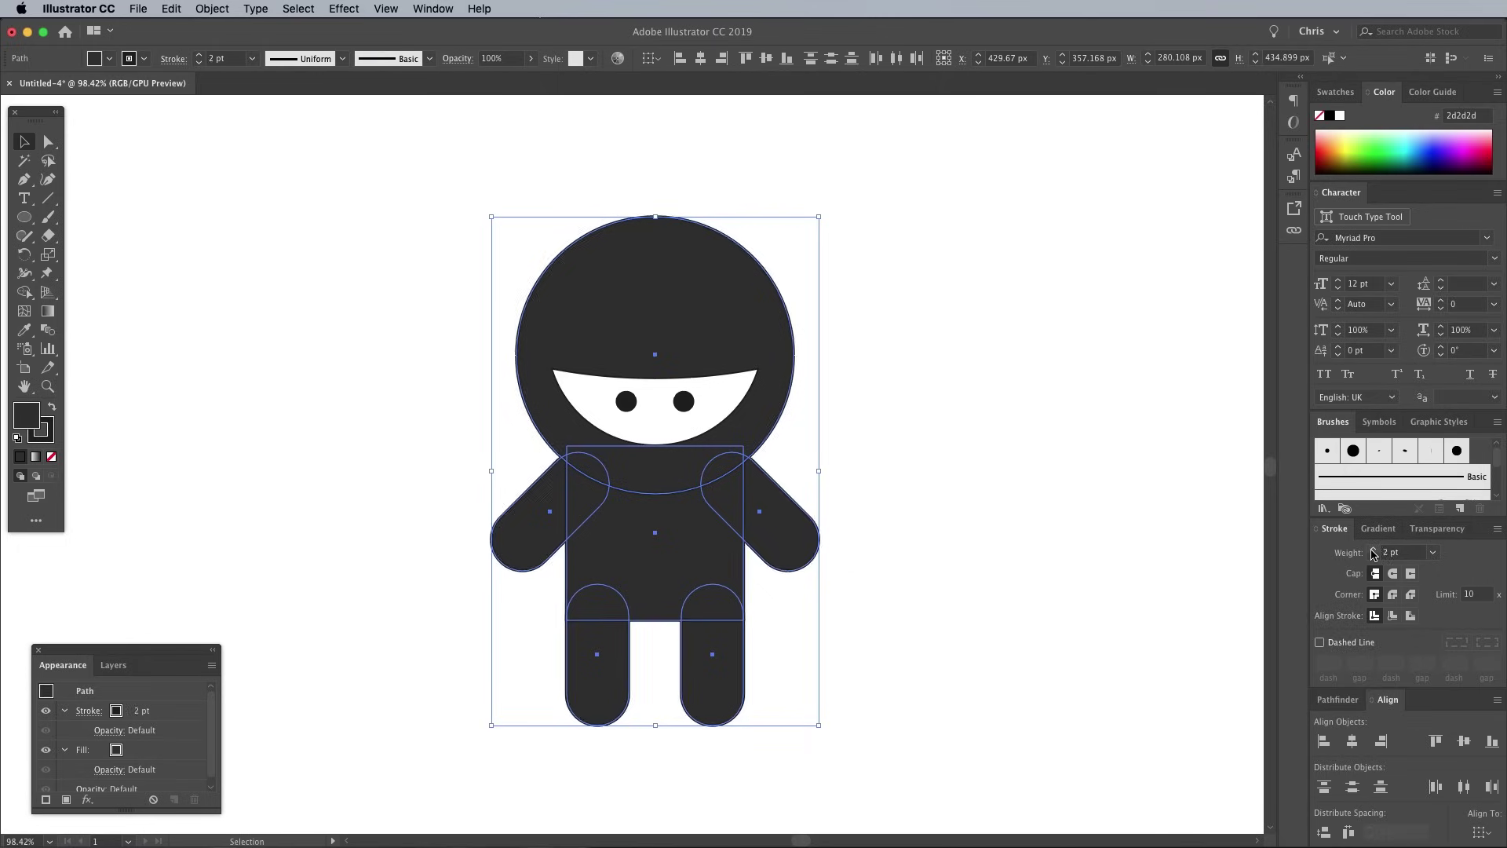
click(1373, 550)
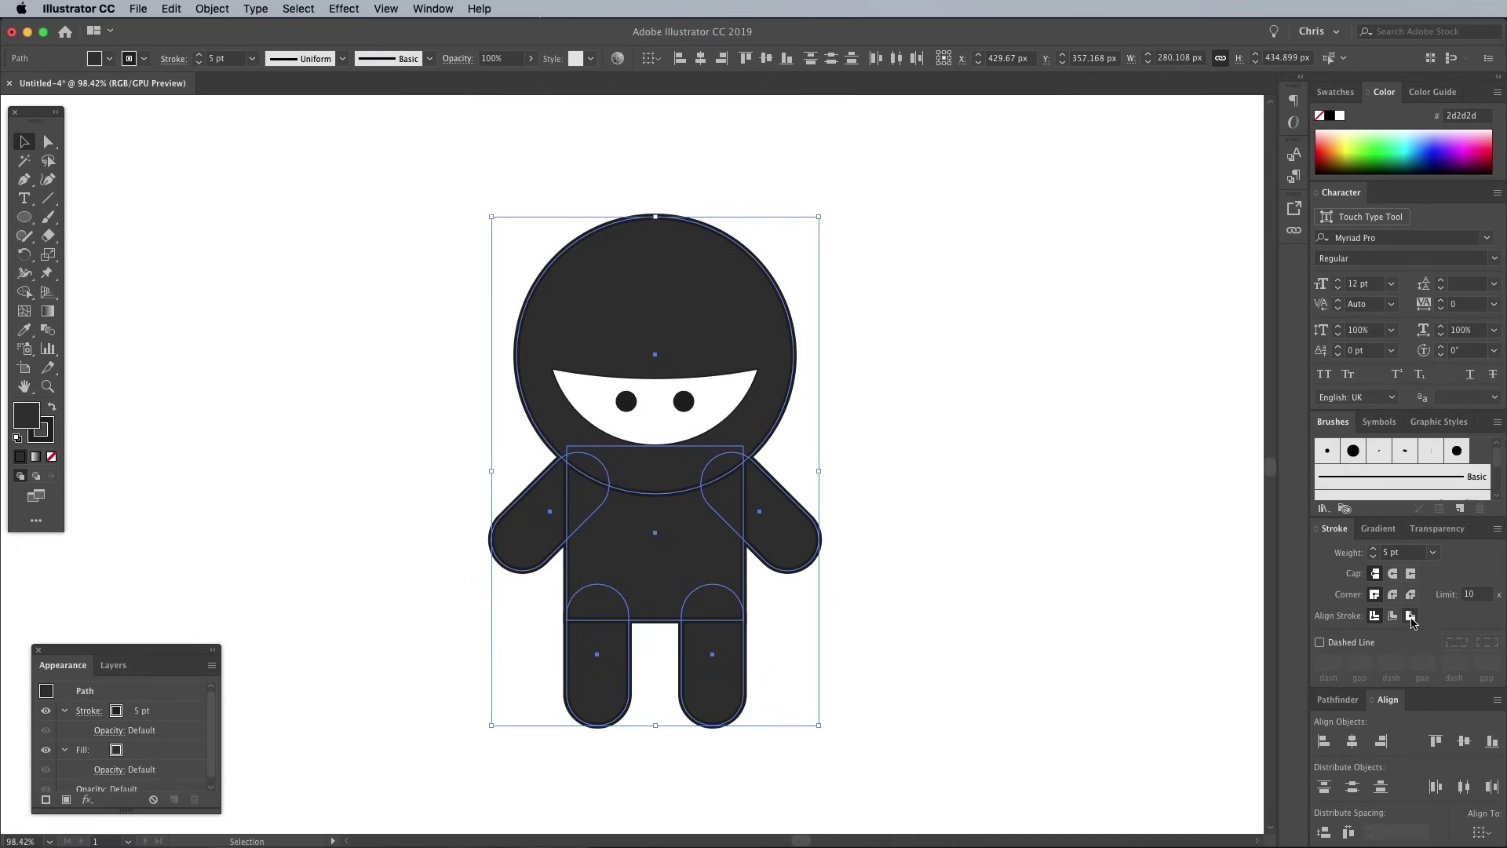
click(1411, 617)
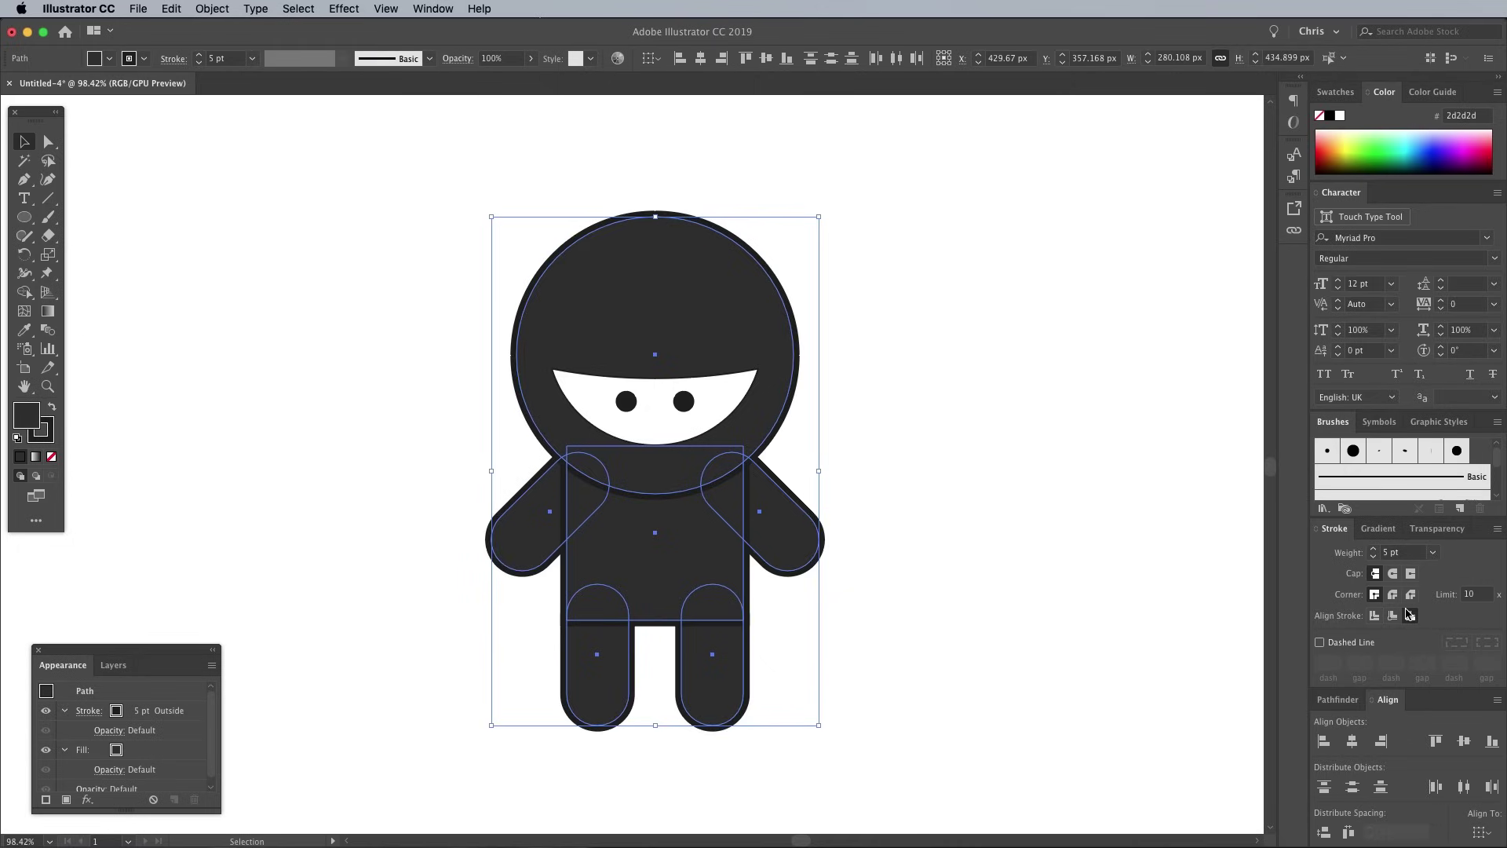
Add a second stroke coloured 3a3a3a and aligned inside the body parts' edges
click(212, 668)
click(255, 681)
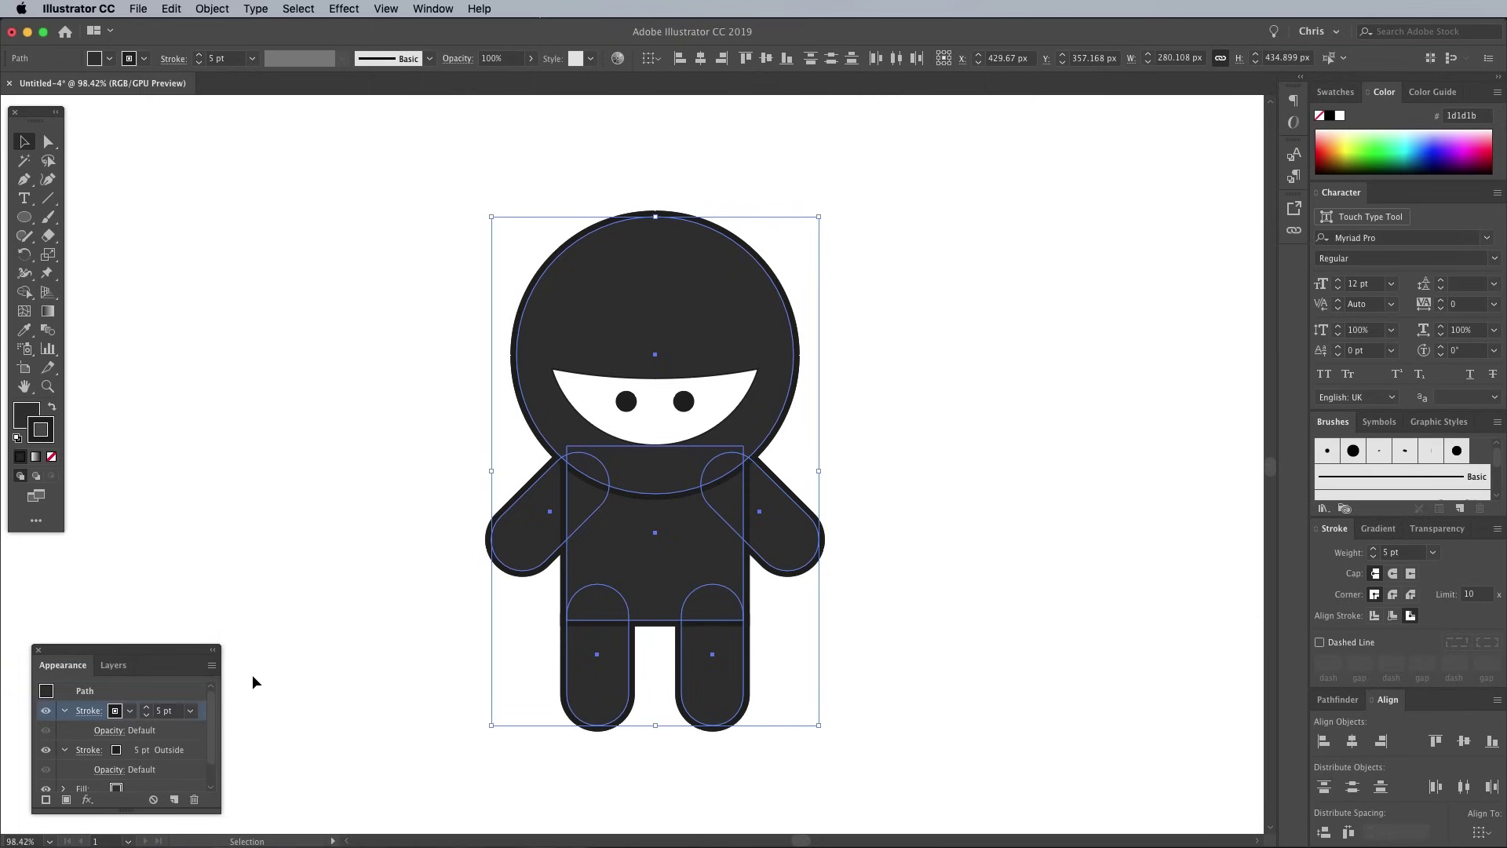
double_click(50, 438)
drag(406, 386, 373, 389)
click(756, 238)
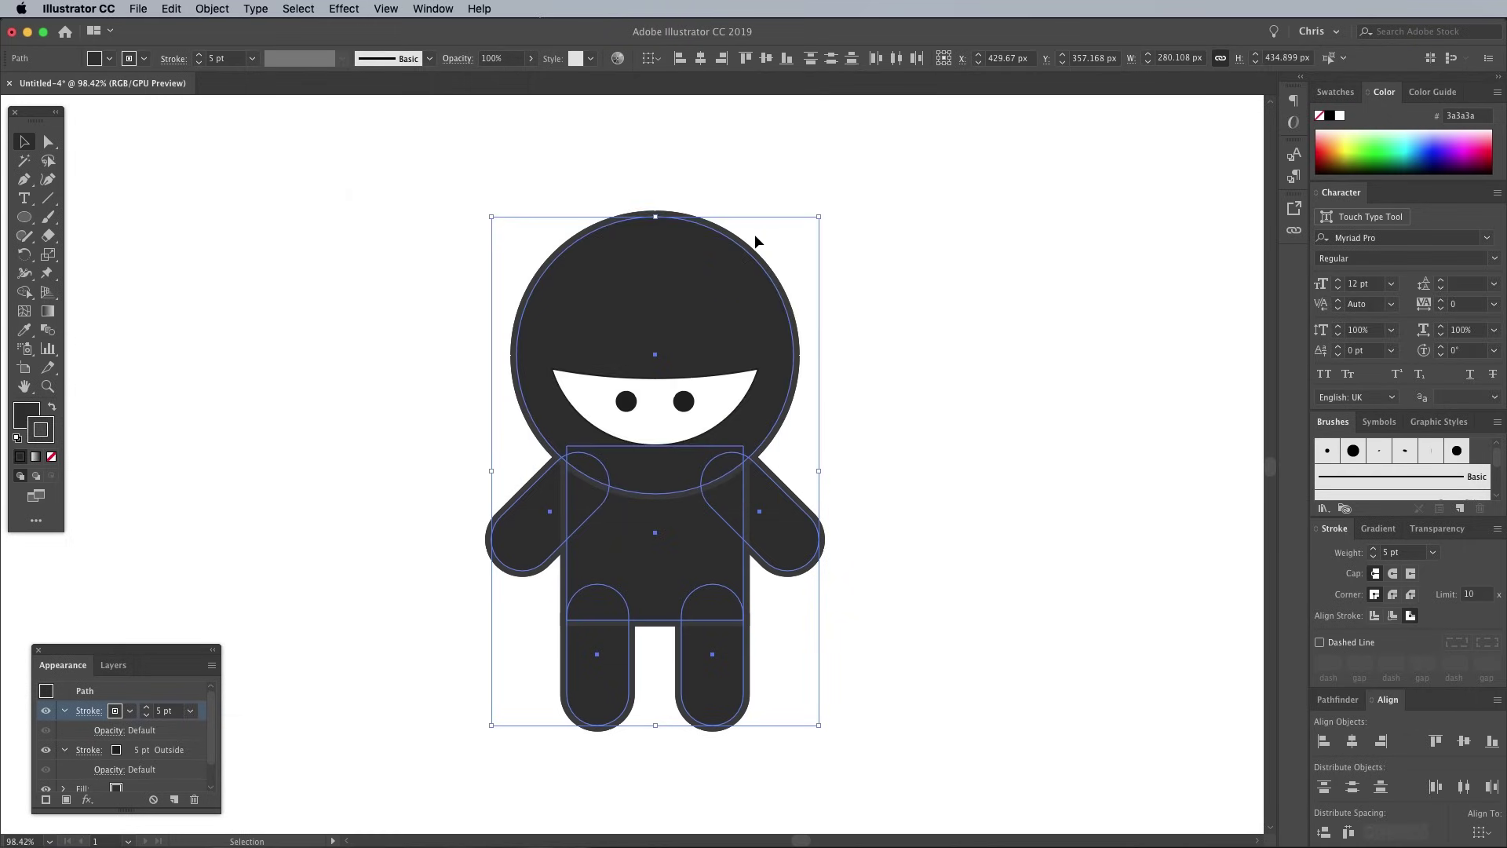
click(1394, 619)
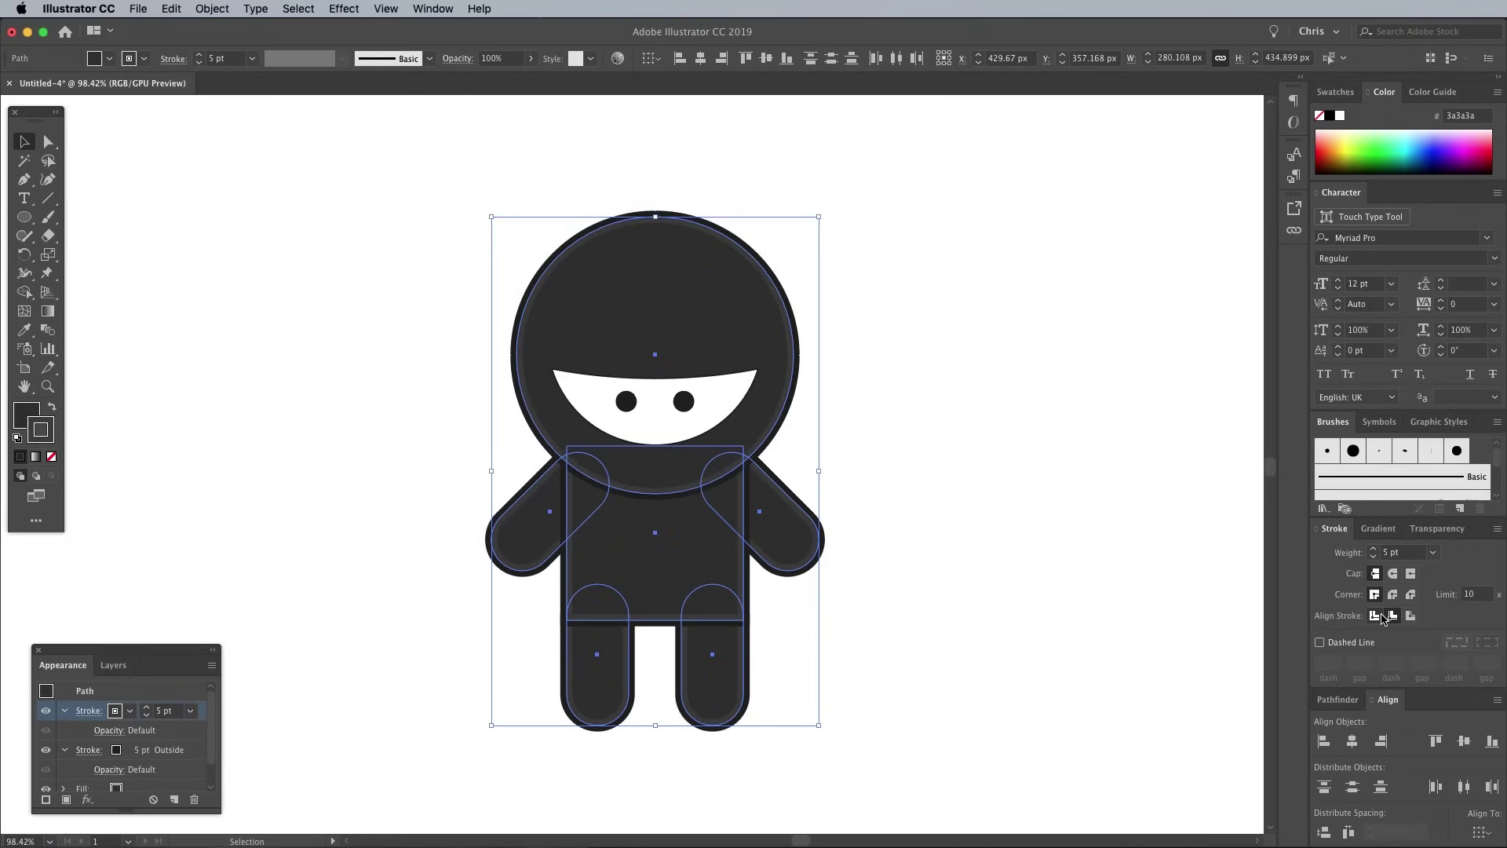
click(966, 449)
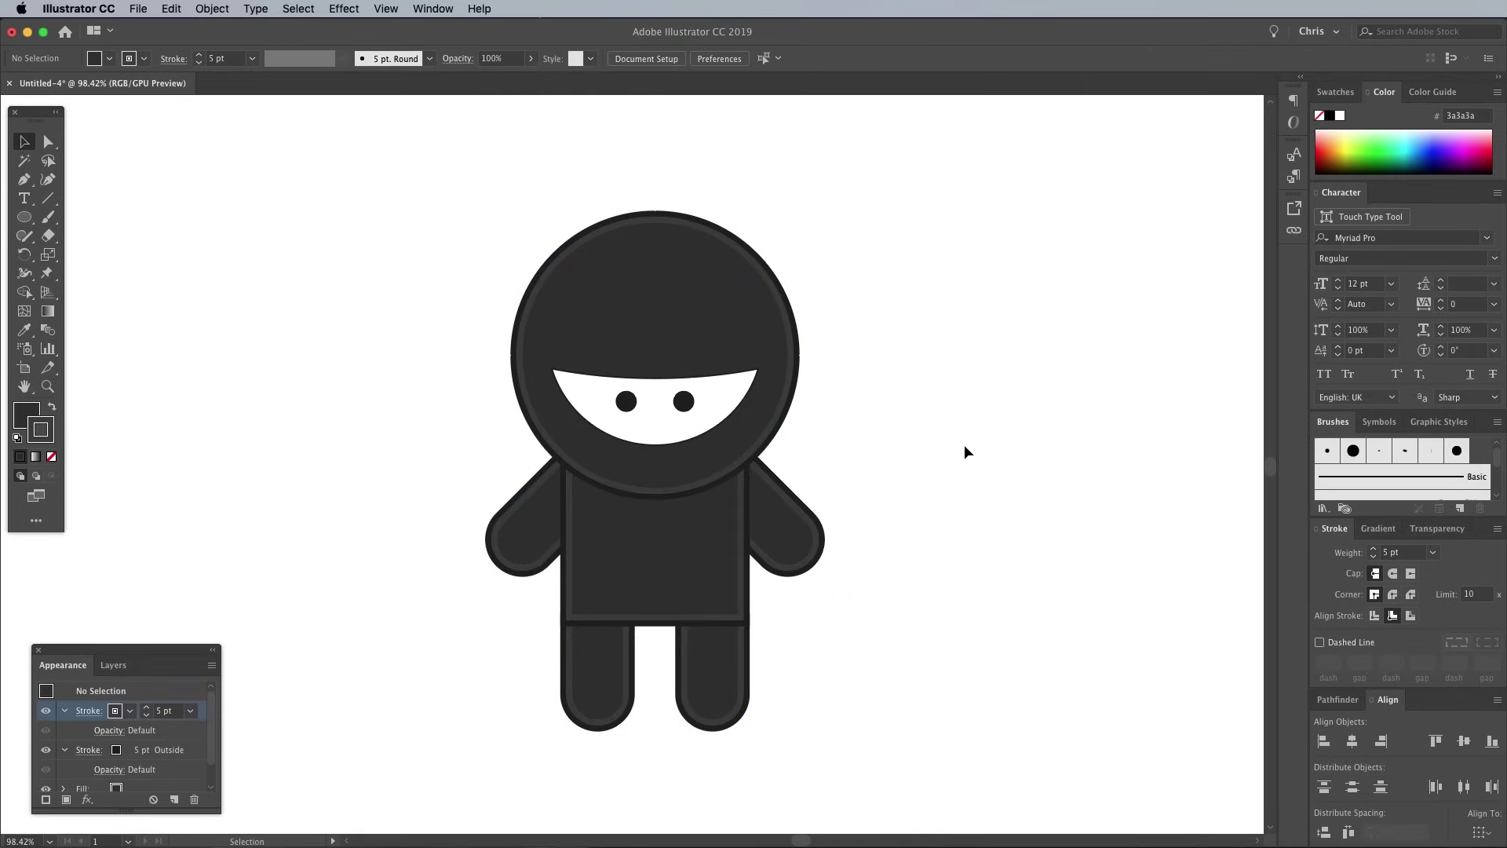
Align the face's stroke outside and fill the face light peach (fcdbac)
click(576, 389)
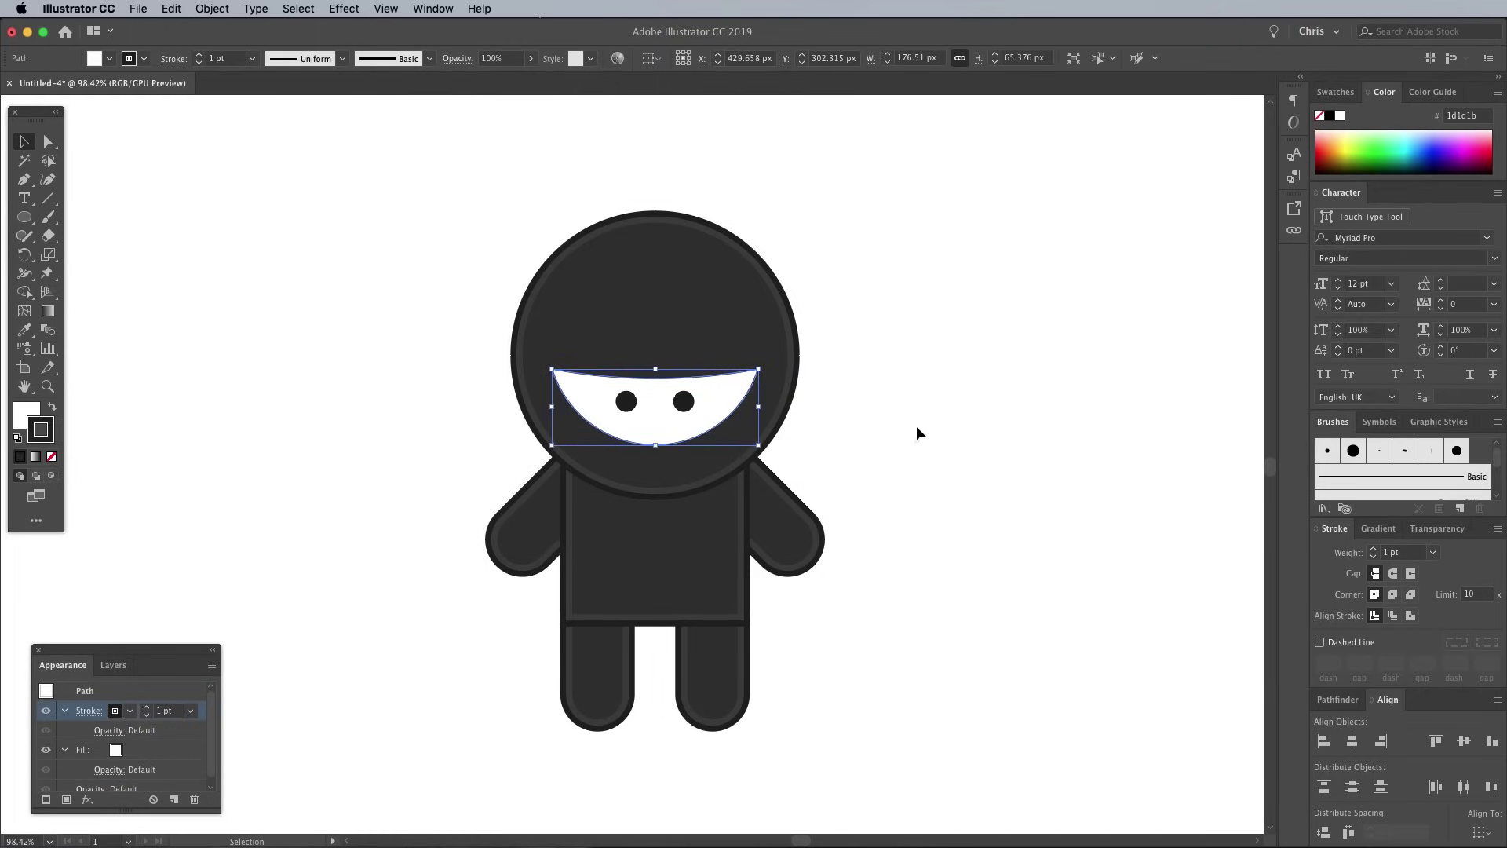
click(1410, 615)
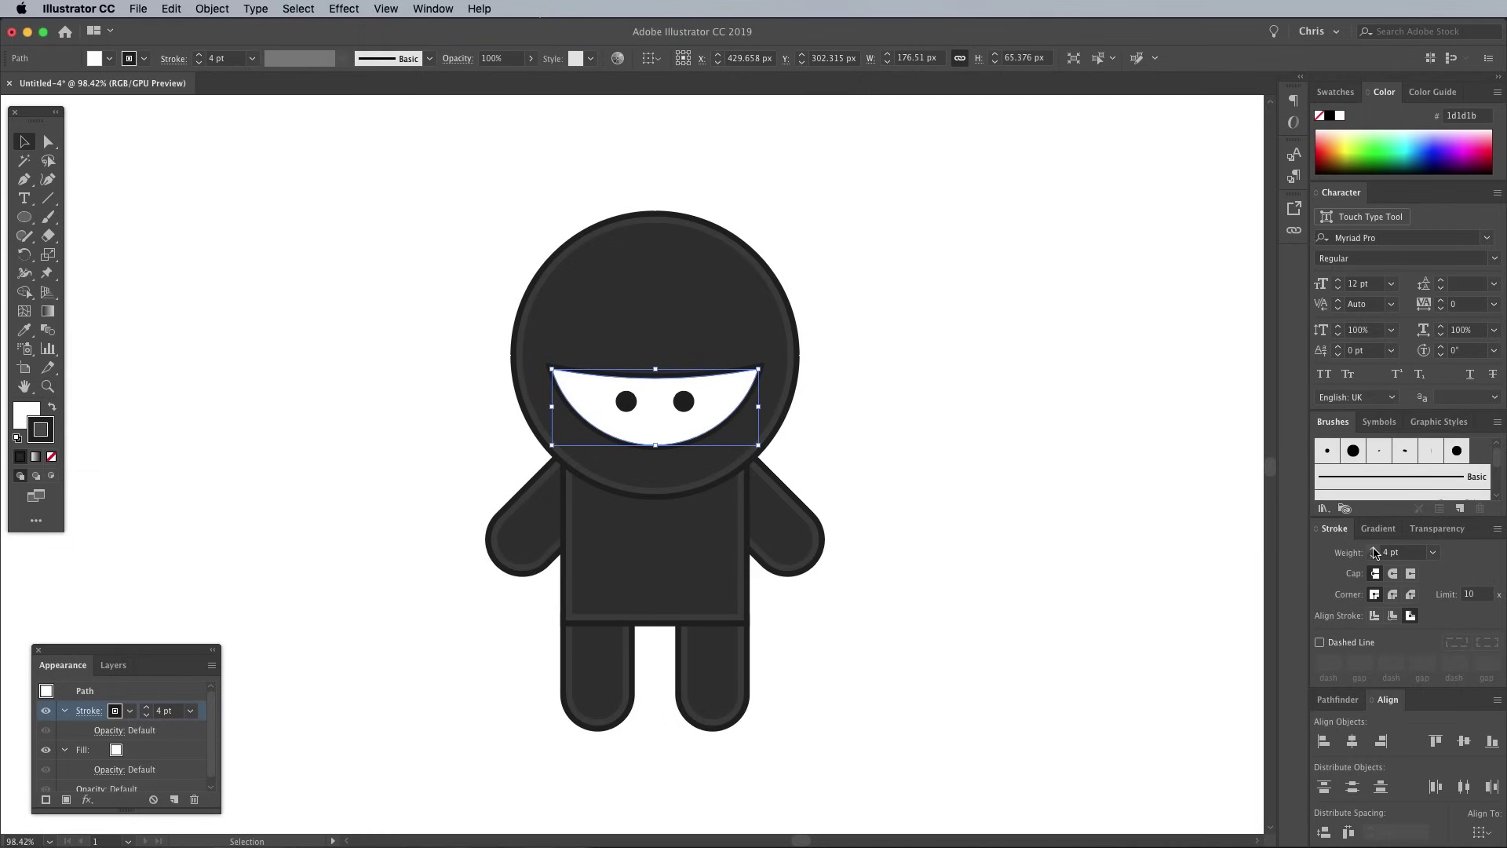
double_click(27, 414)
click(457, 242)
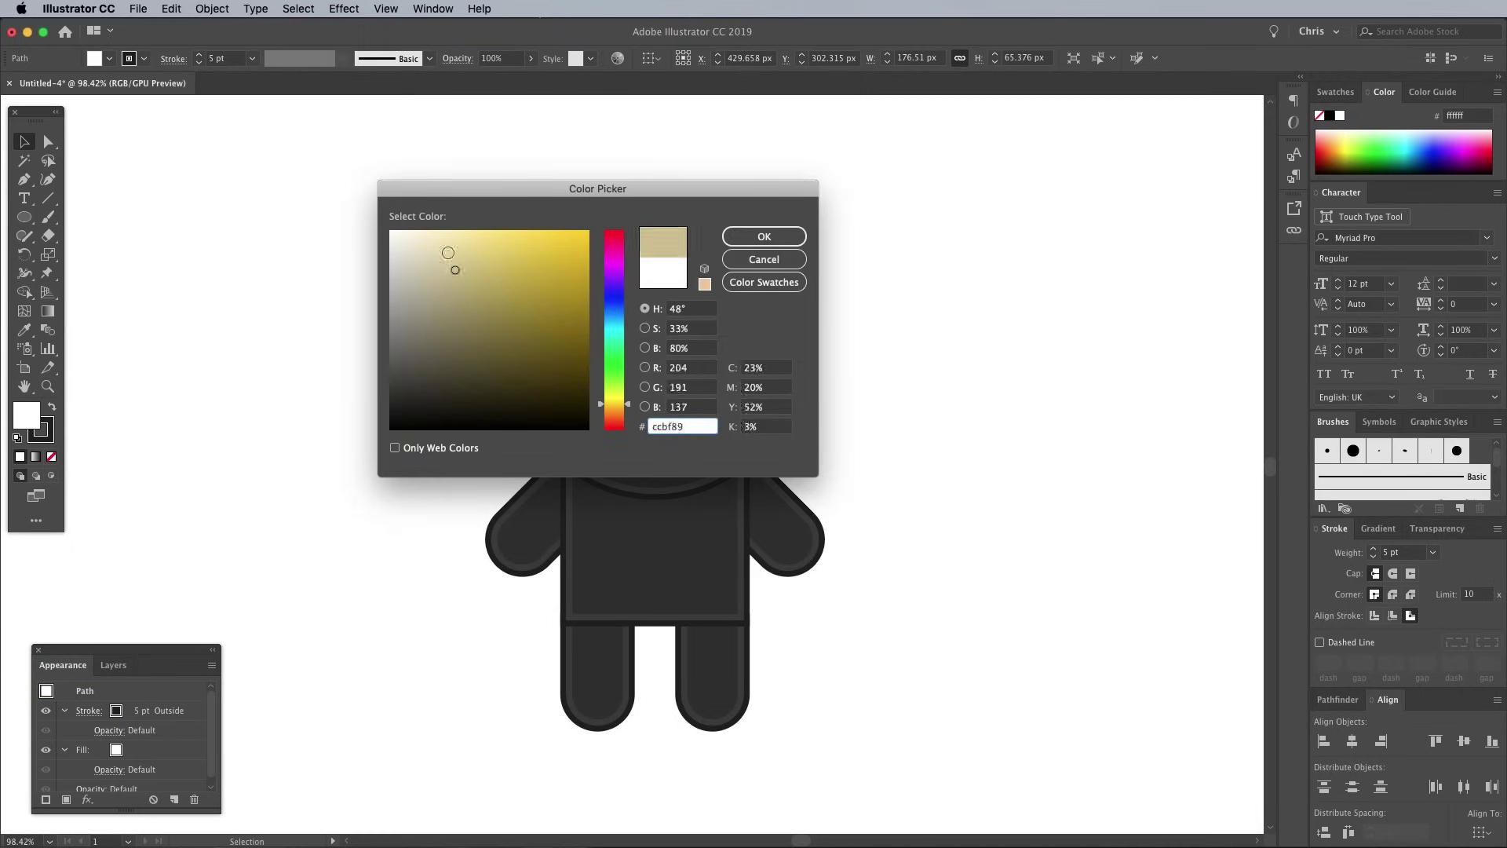
click(616, 410)
click(454, 233)
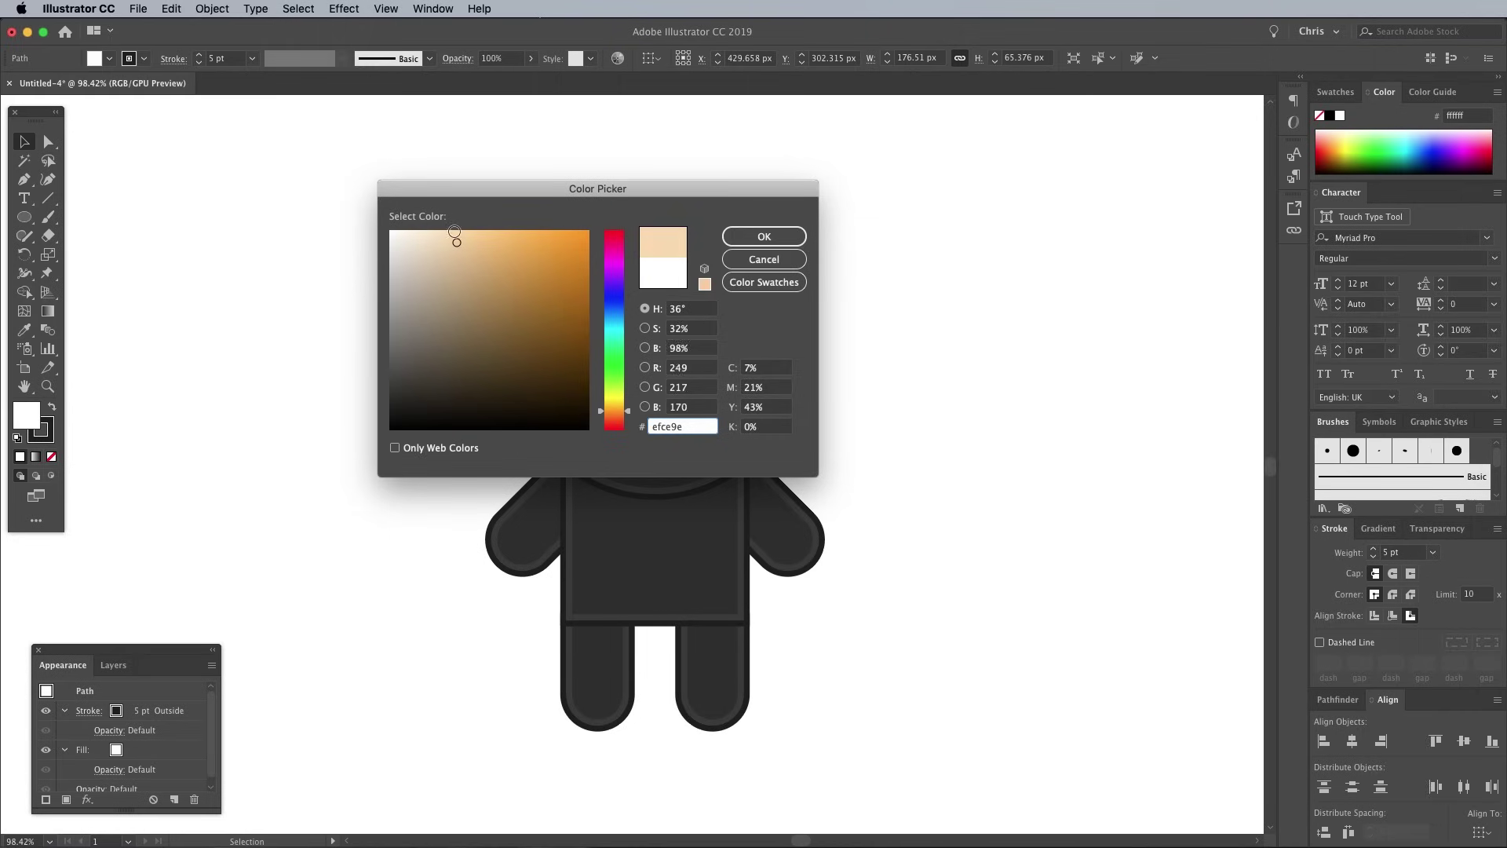
click(764, 236)
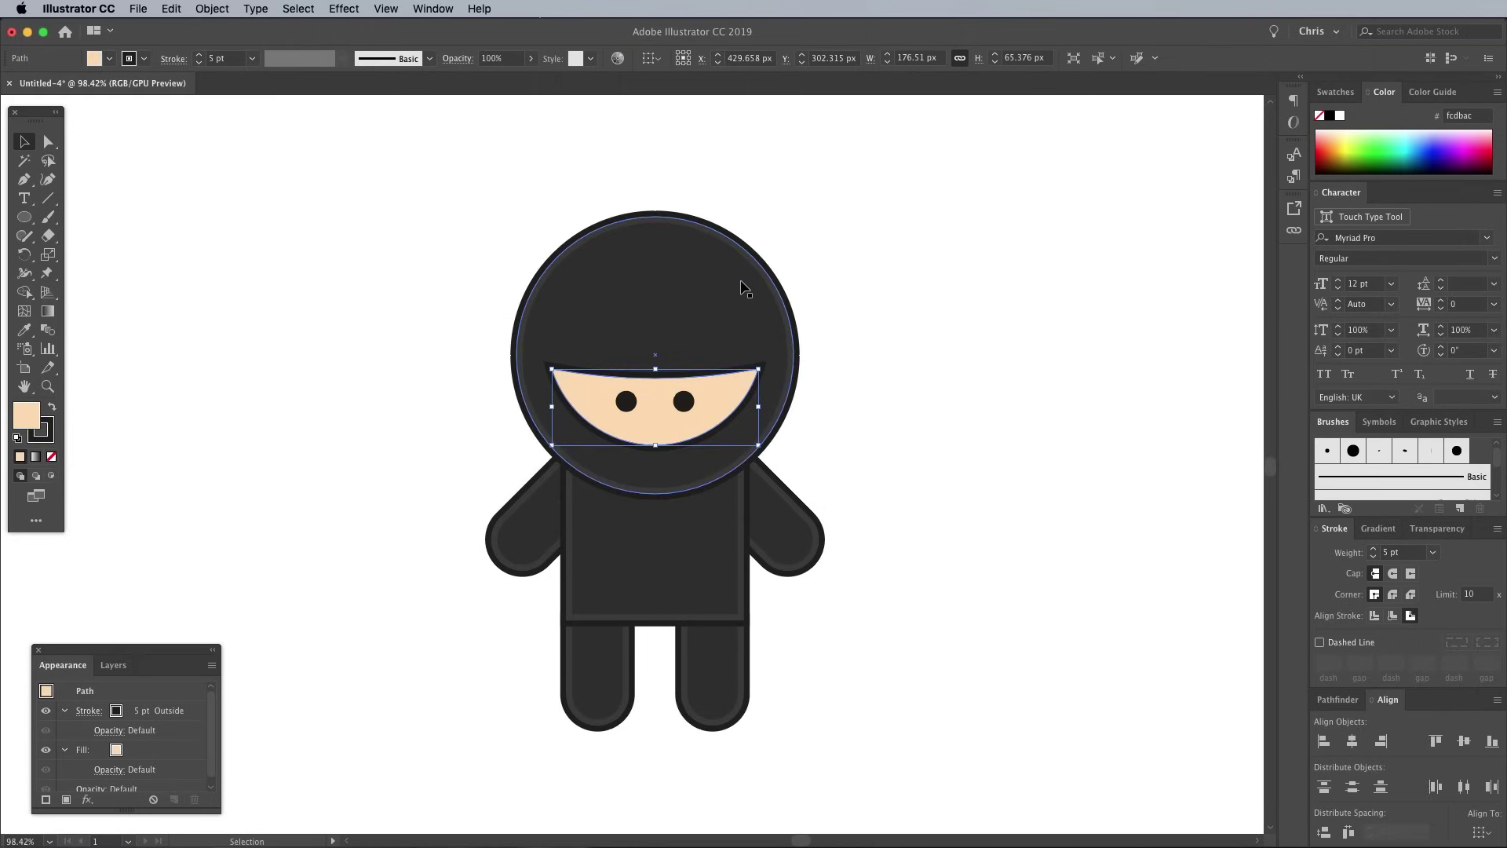
Add a second, inside-aligned stroke in a slightly darker peach (ddbb92)
click(213, 664)
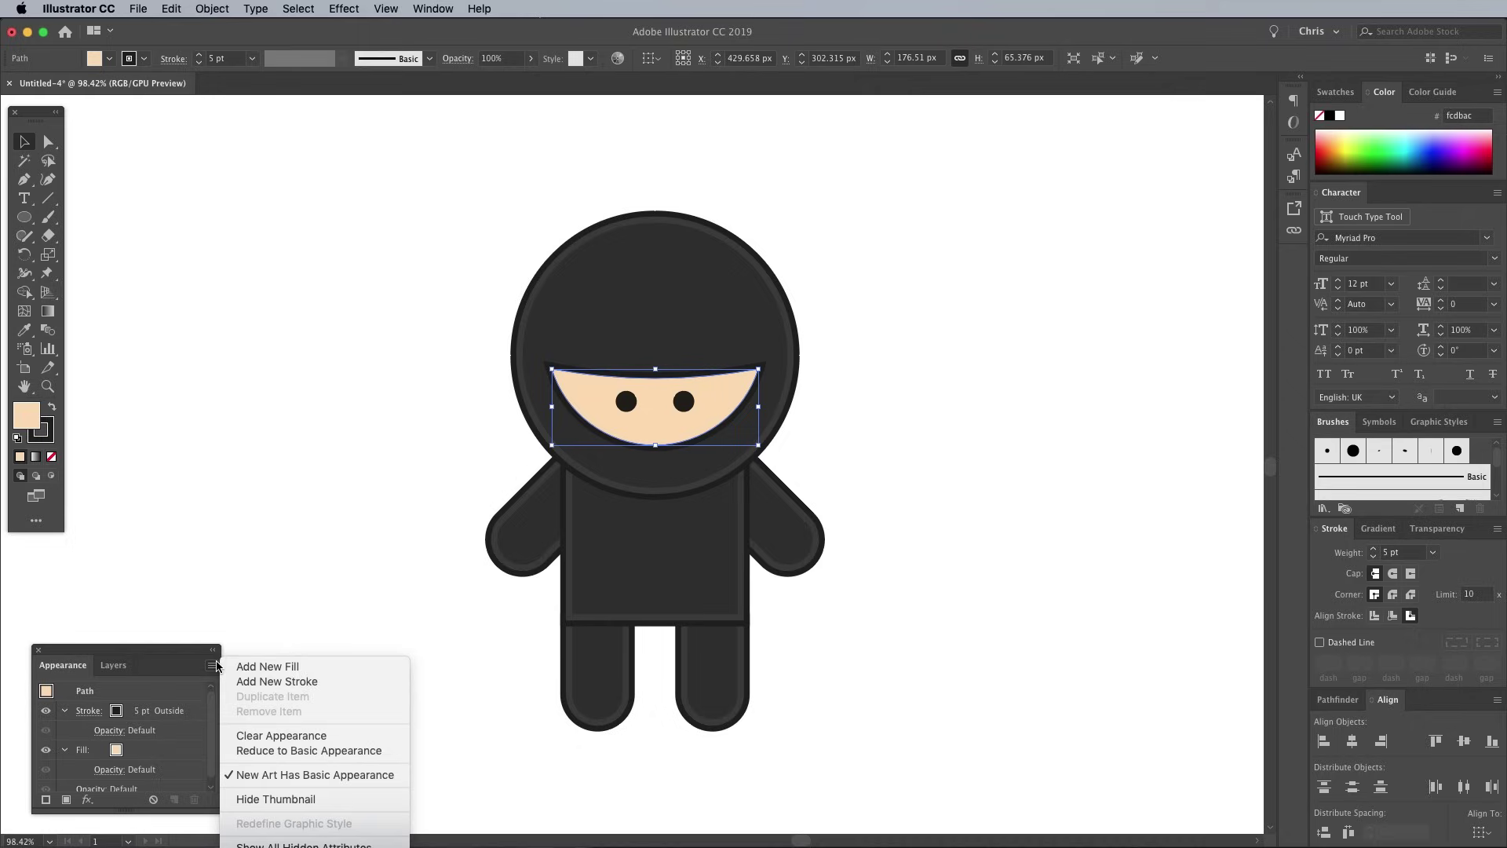
click(257, 683)
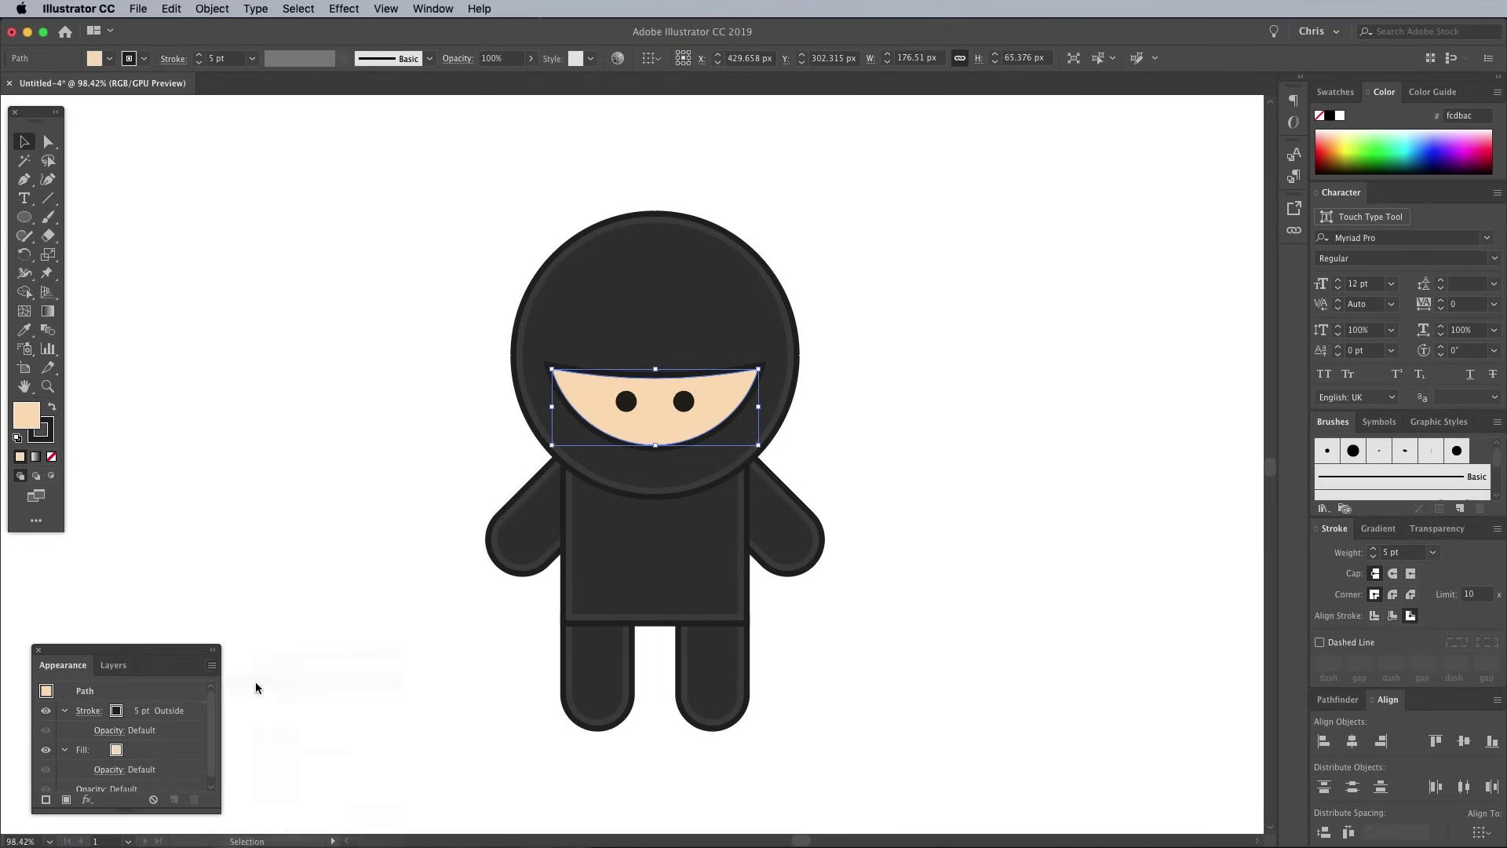
click(1391, 617)
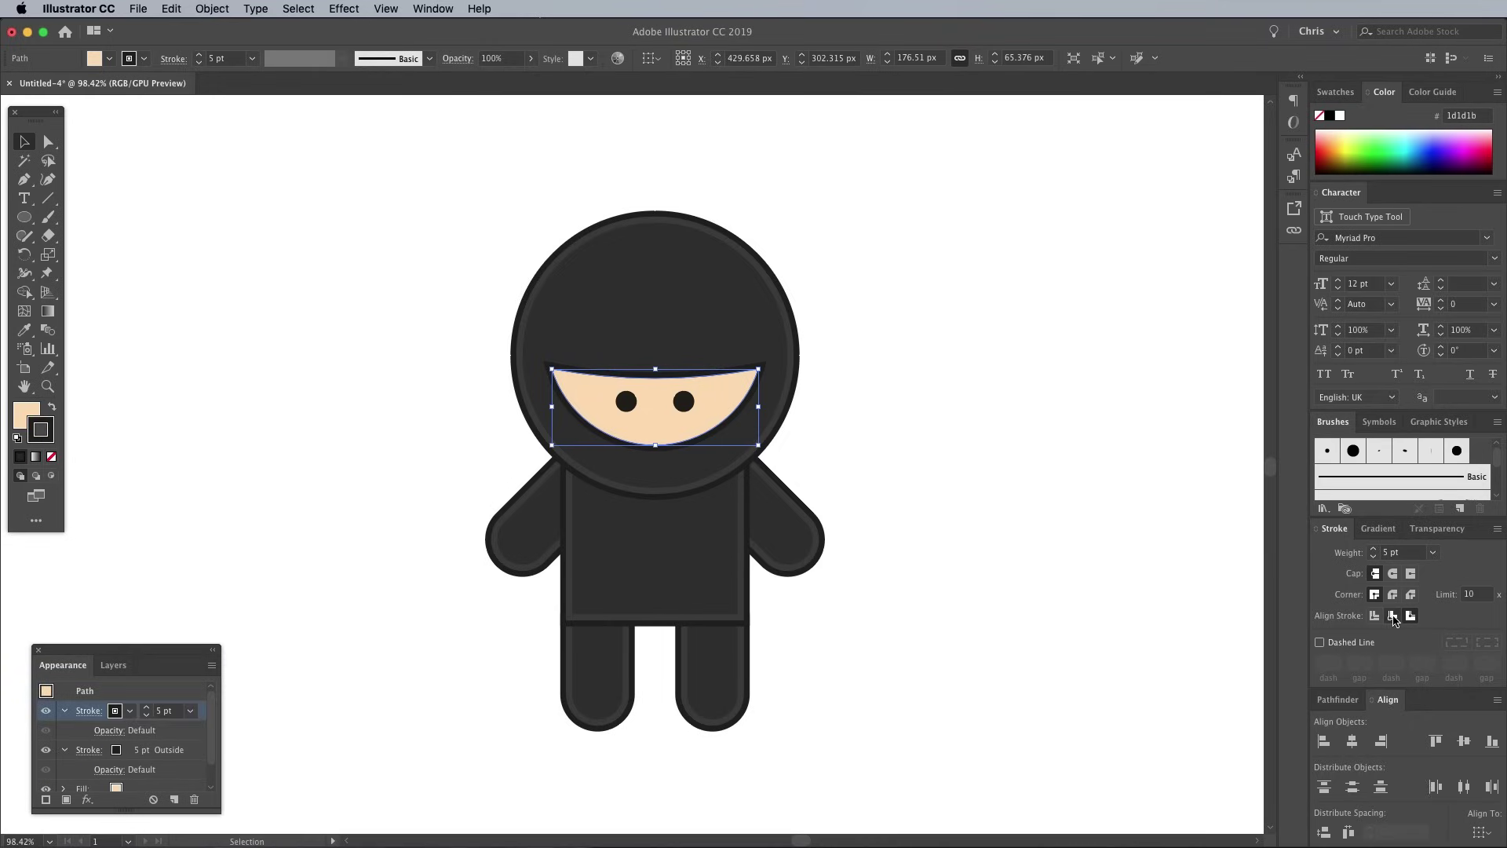
click(25, 329)
shift+click(596, 397)
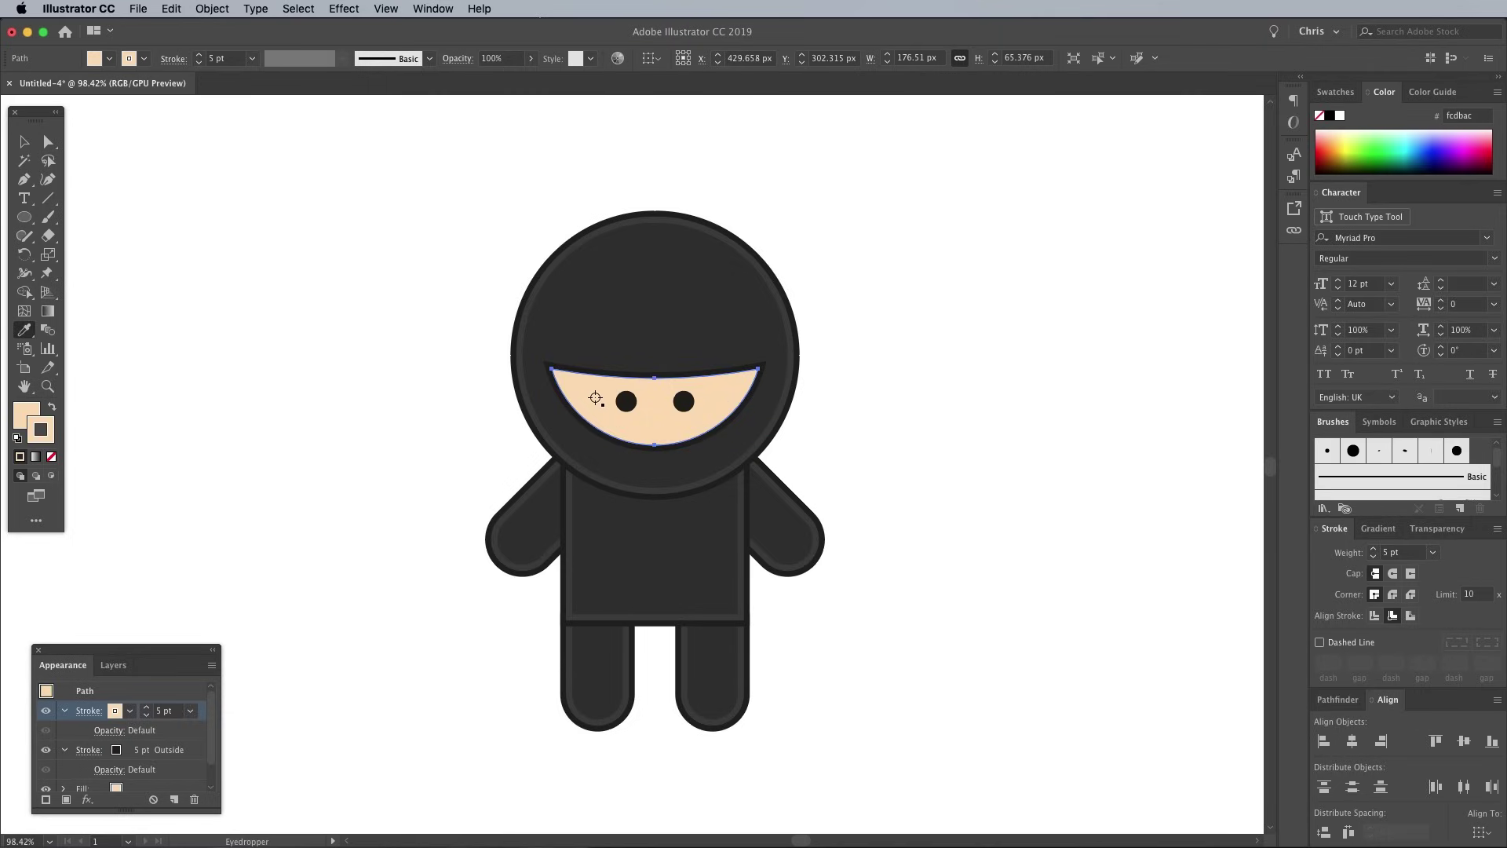
double_click(50, 442)
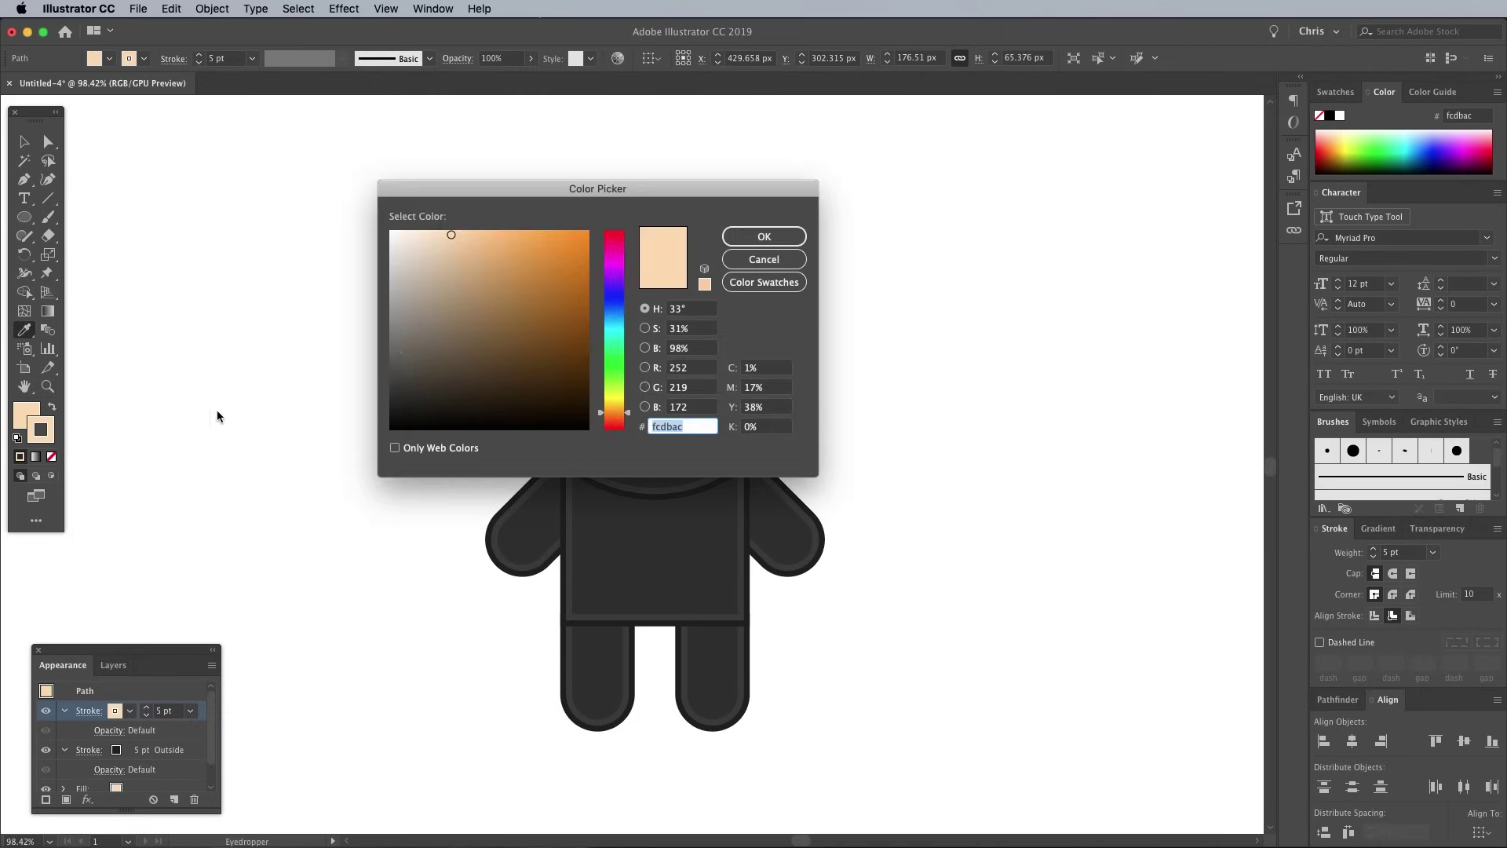
drag(460, 240, 457, 256)
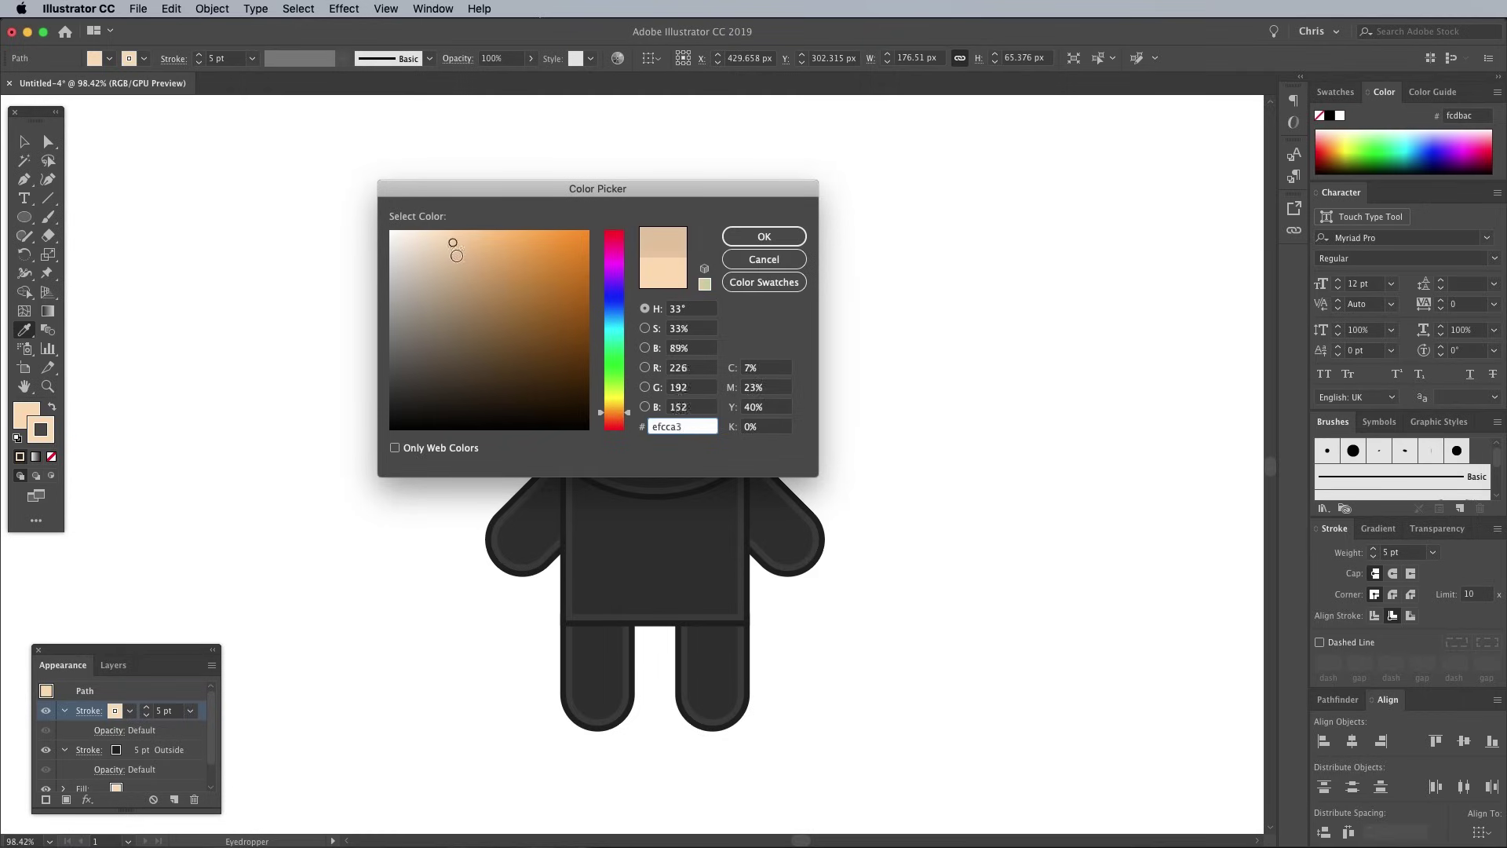
click(763, 238)
key(v)
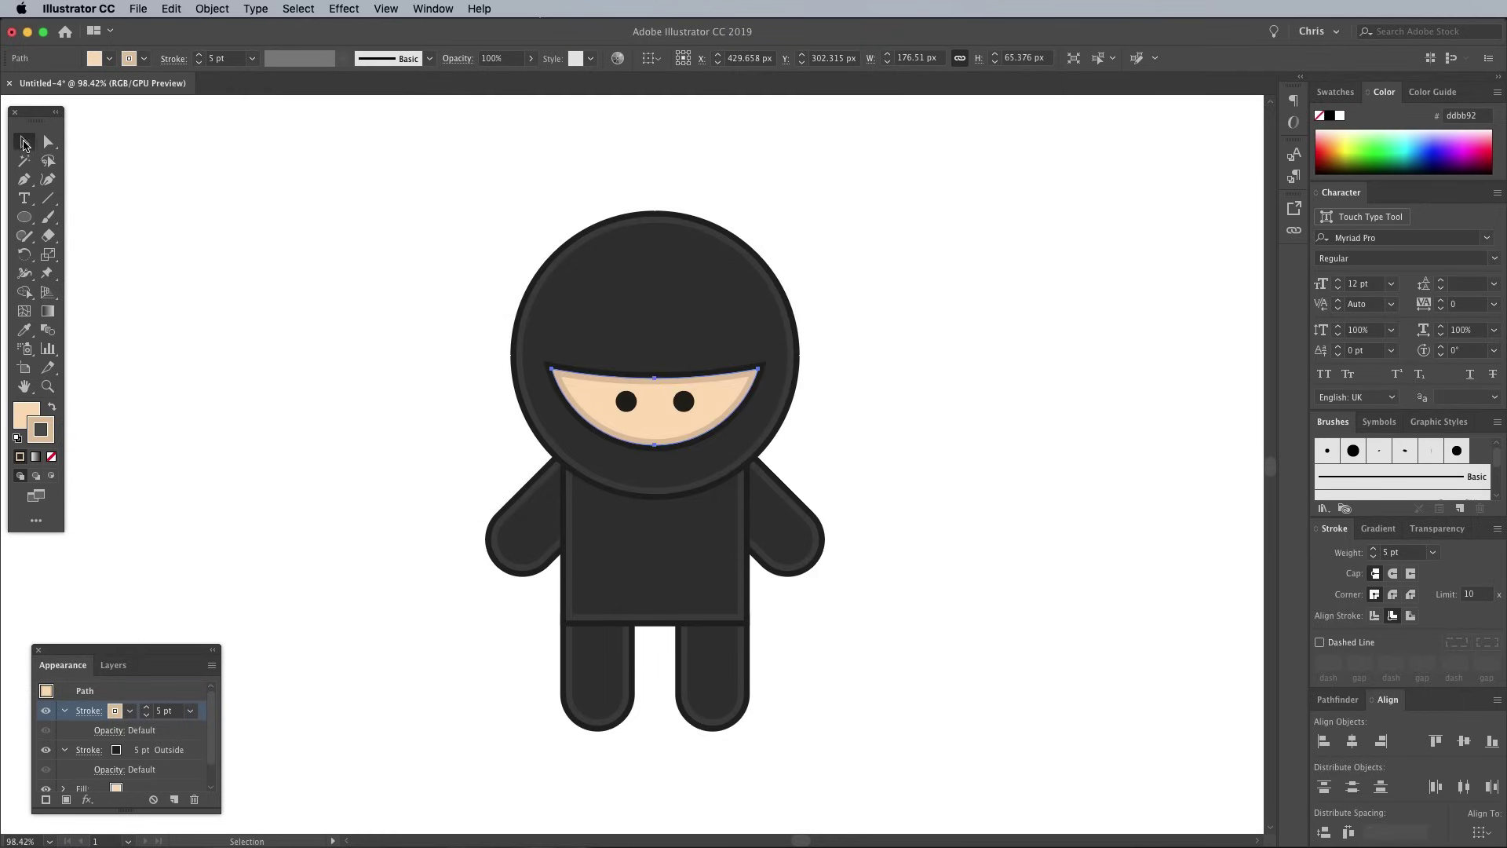
click(305, 303)
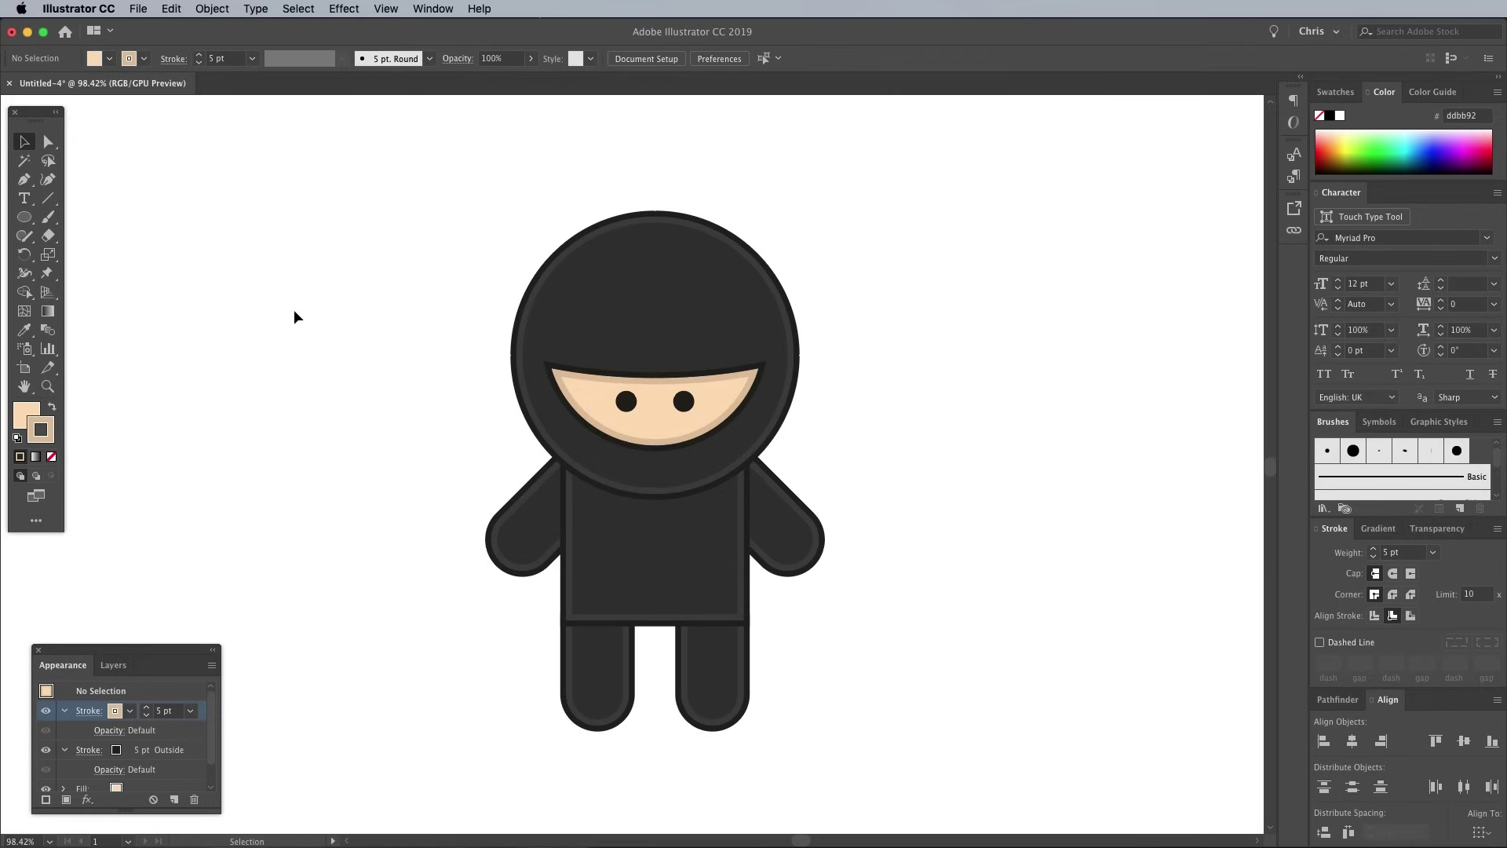
Duplicate the whole ninja to the right, then repeat with Ctrl+D for four copies
drag(395, 182, 955, 765)
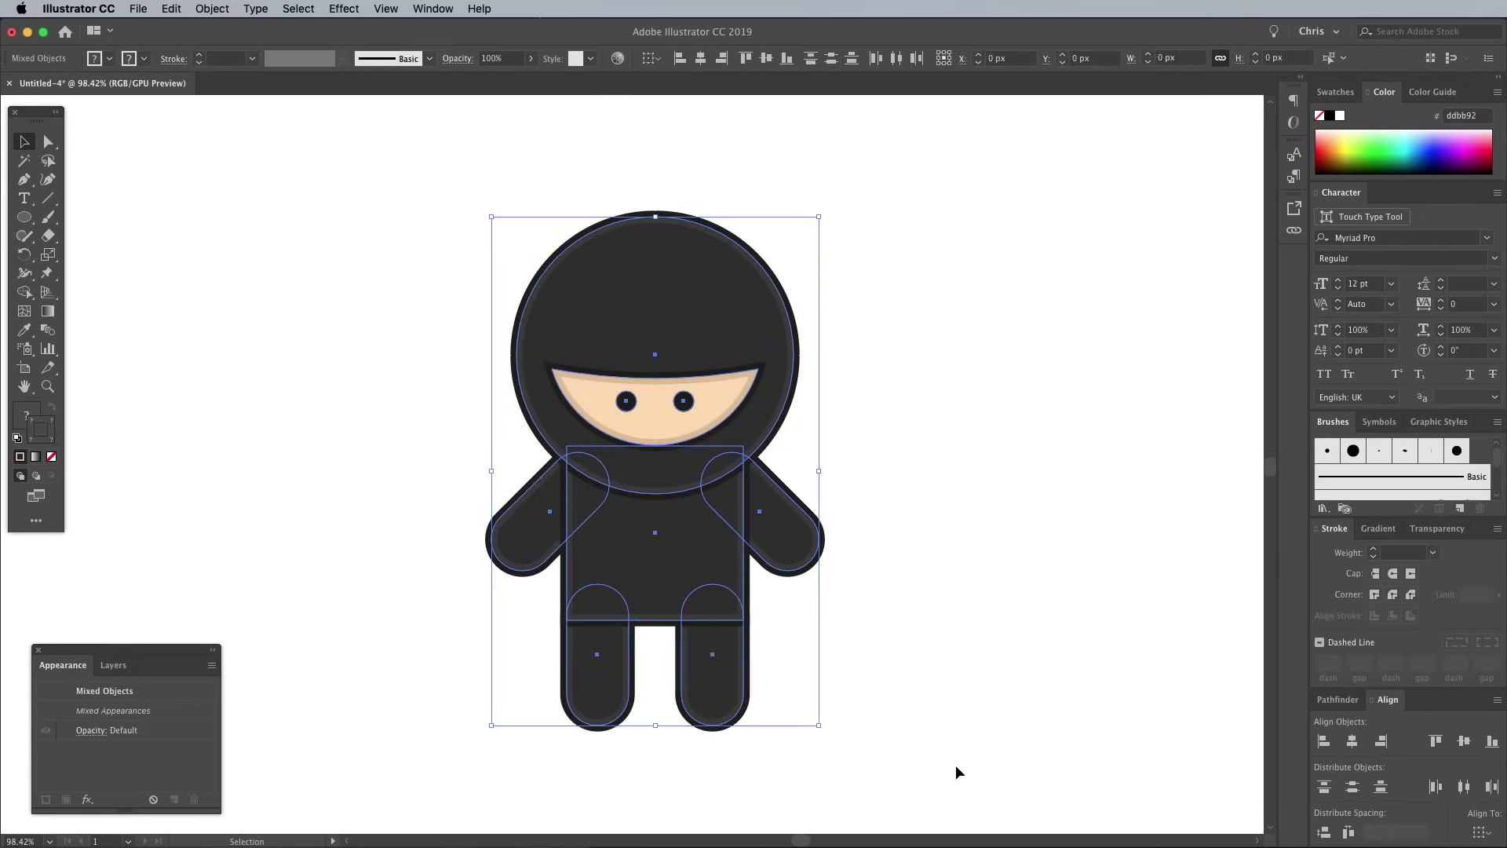
mouse_move(915, 565)
mouse_down()
mouse_move(505, 519)
mouse_move(404, 447)
mouse_up()
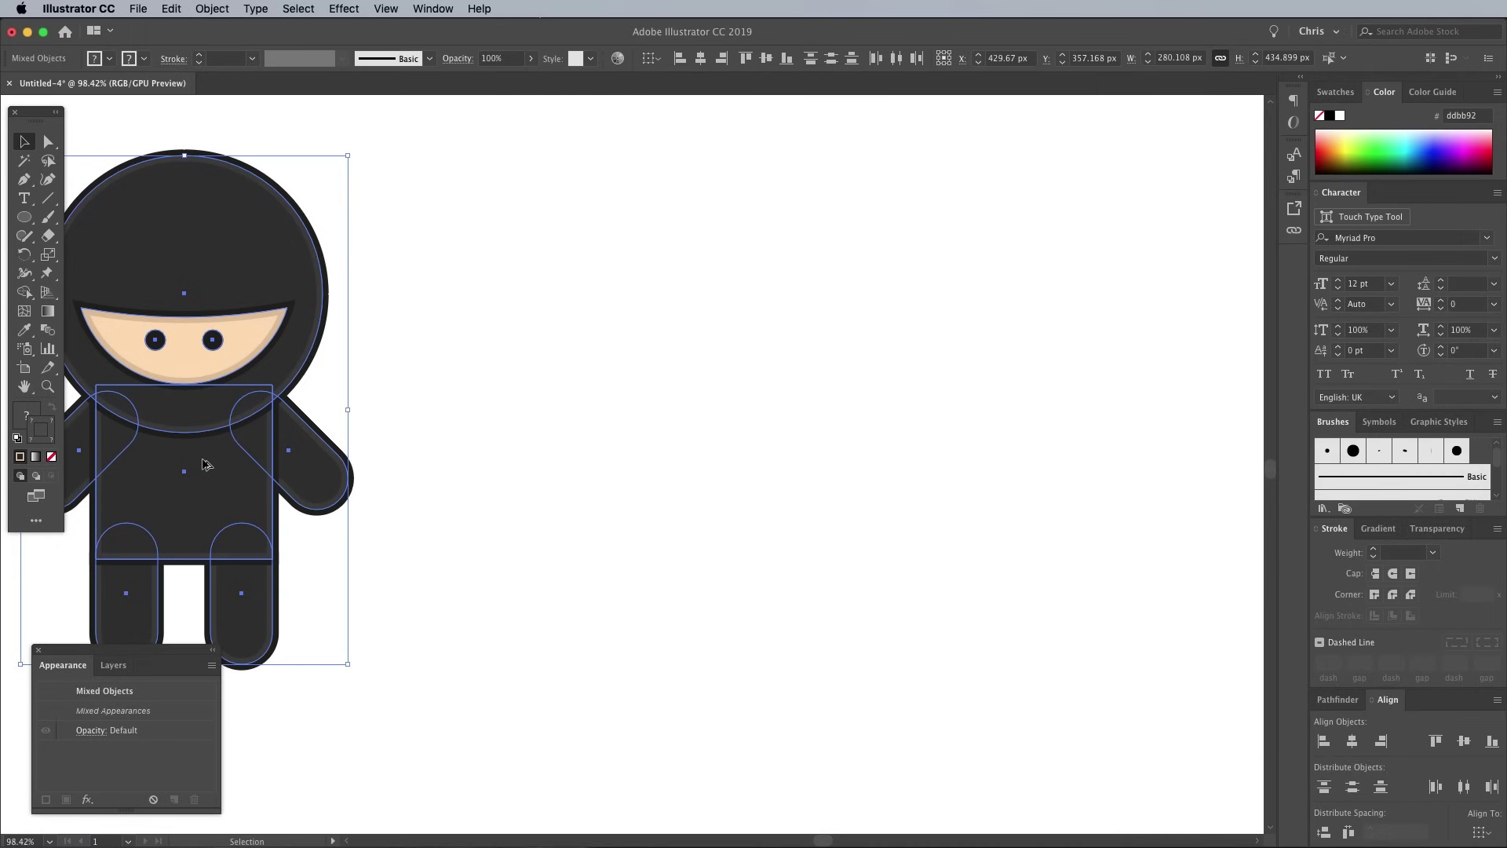
mouse_move(208, 470)
mouse_down()
mouse_move(660, 484)
mouse_move(643, 484)
mouse_up()
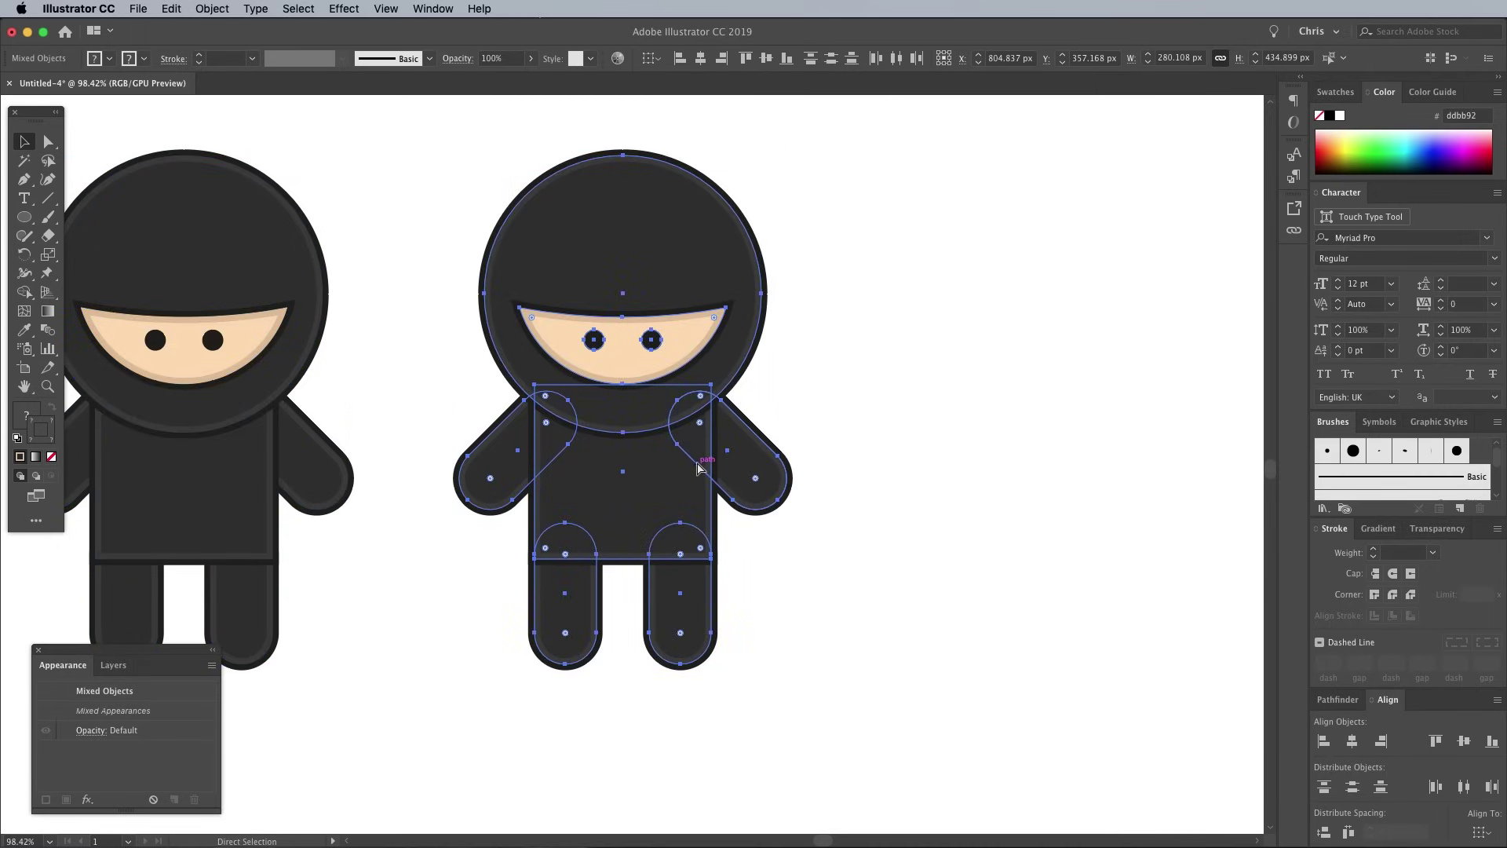
key(ctrl+minus)
key(ctrl+minus)
key(ctrl+d)
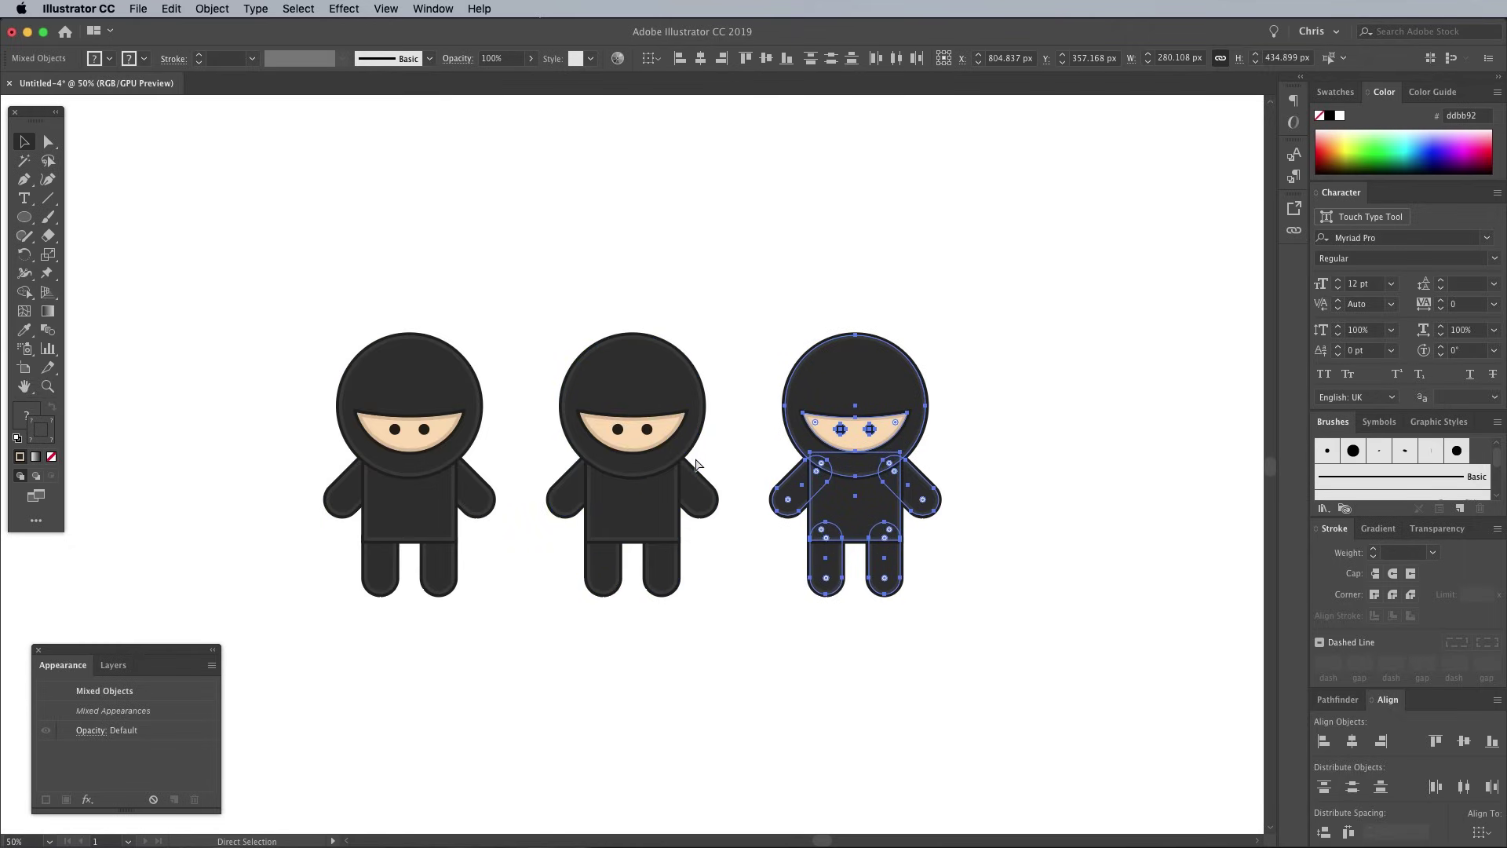
key(ctrl+d)
drag(771, 516, 662, 550)
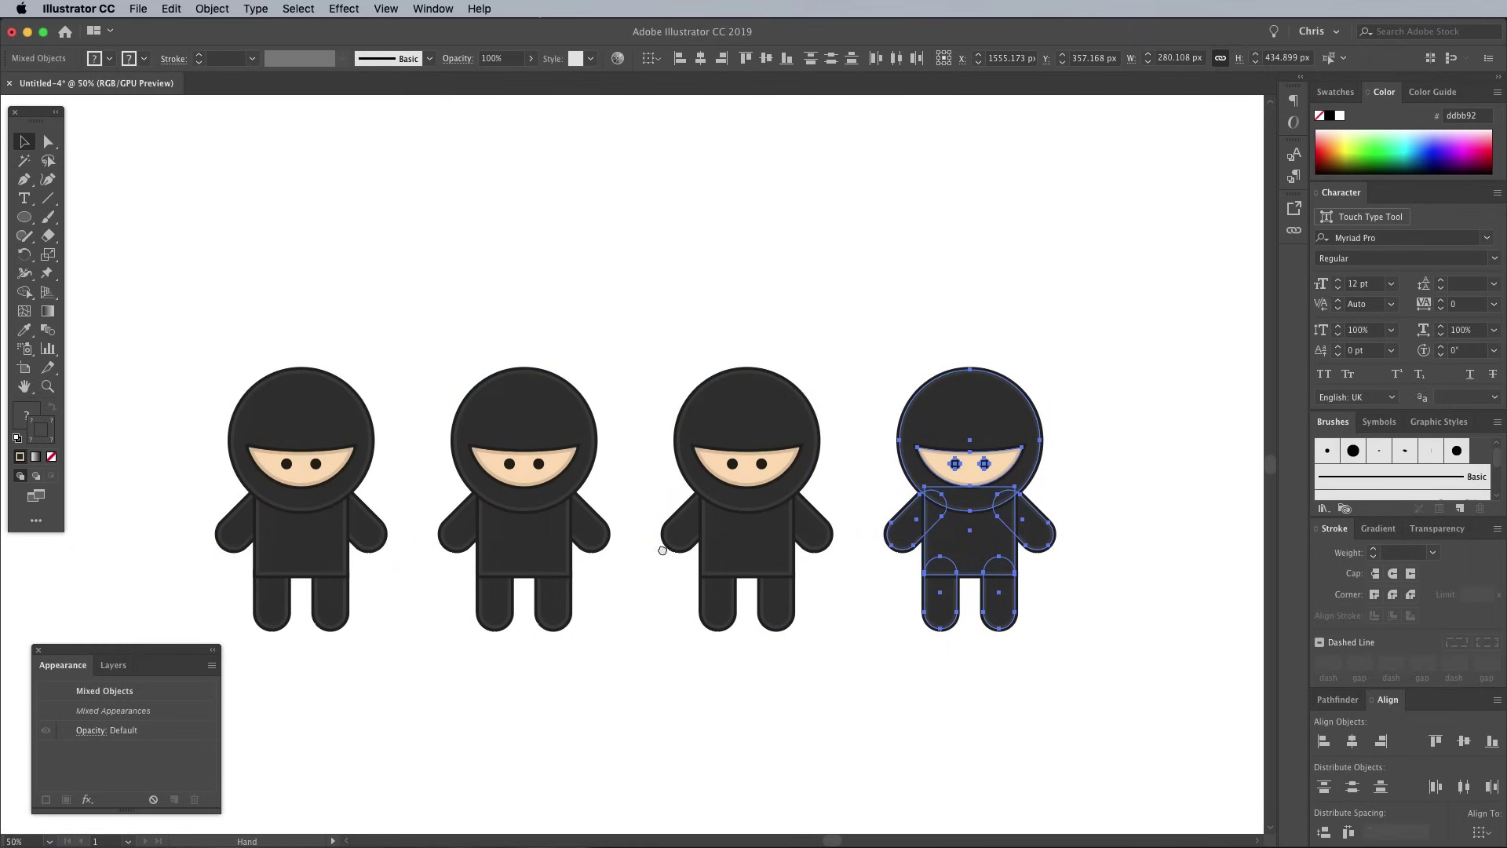
key(ctrl+plus)
key(ctrl+plus)
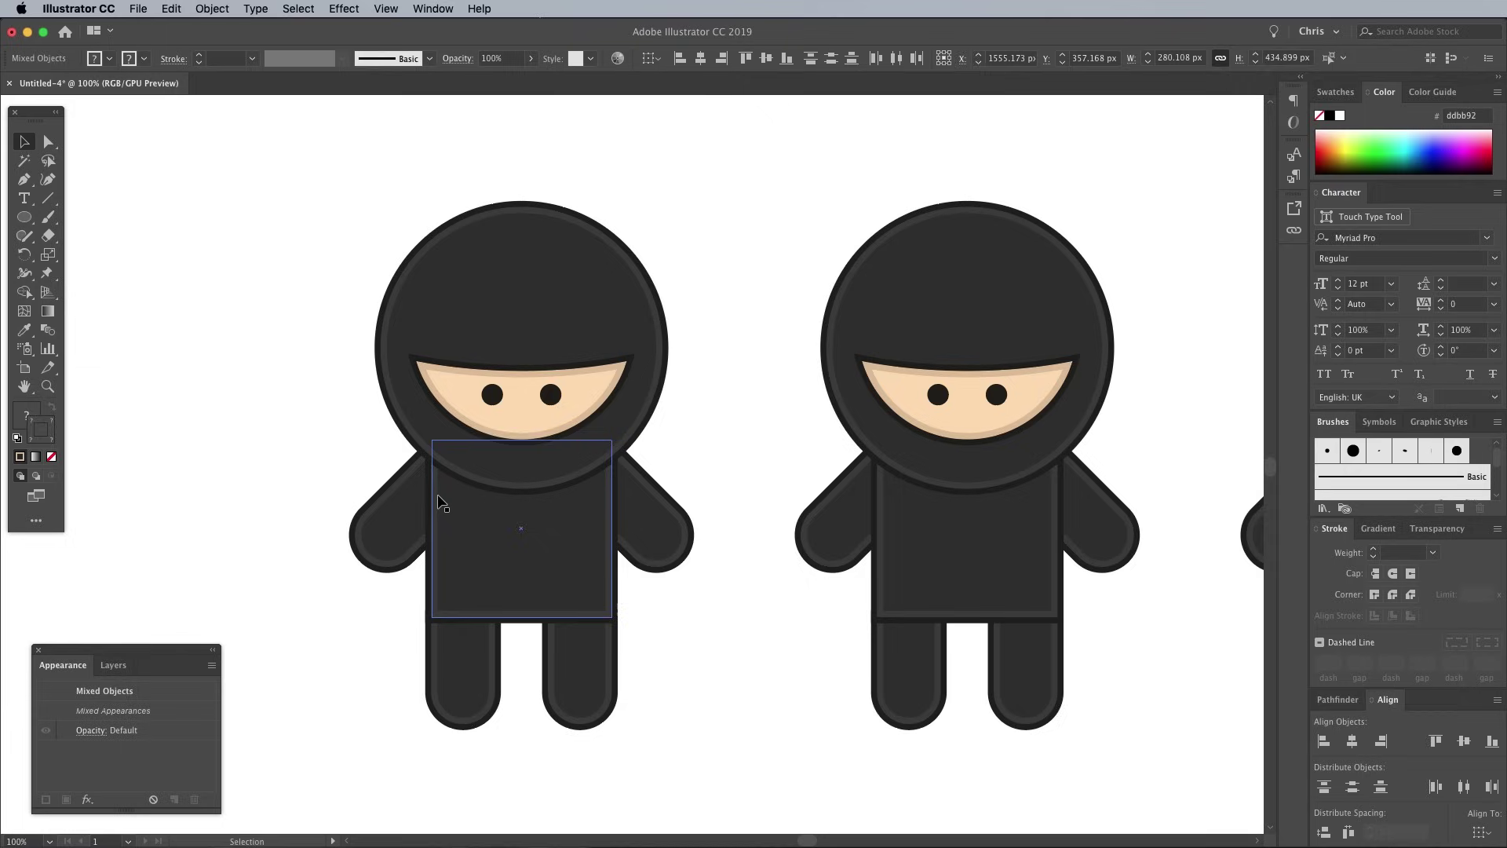
Rotate the first ninja's left arm upward and nudge it onto the shoulder
click(401, 519)
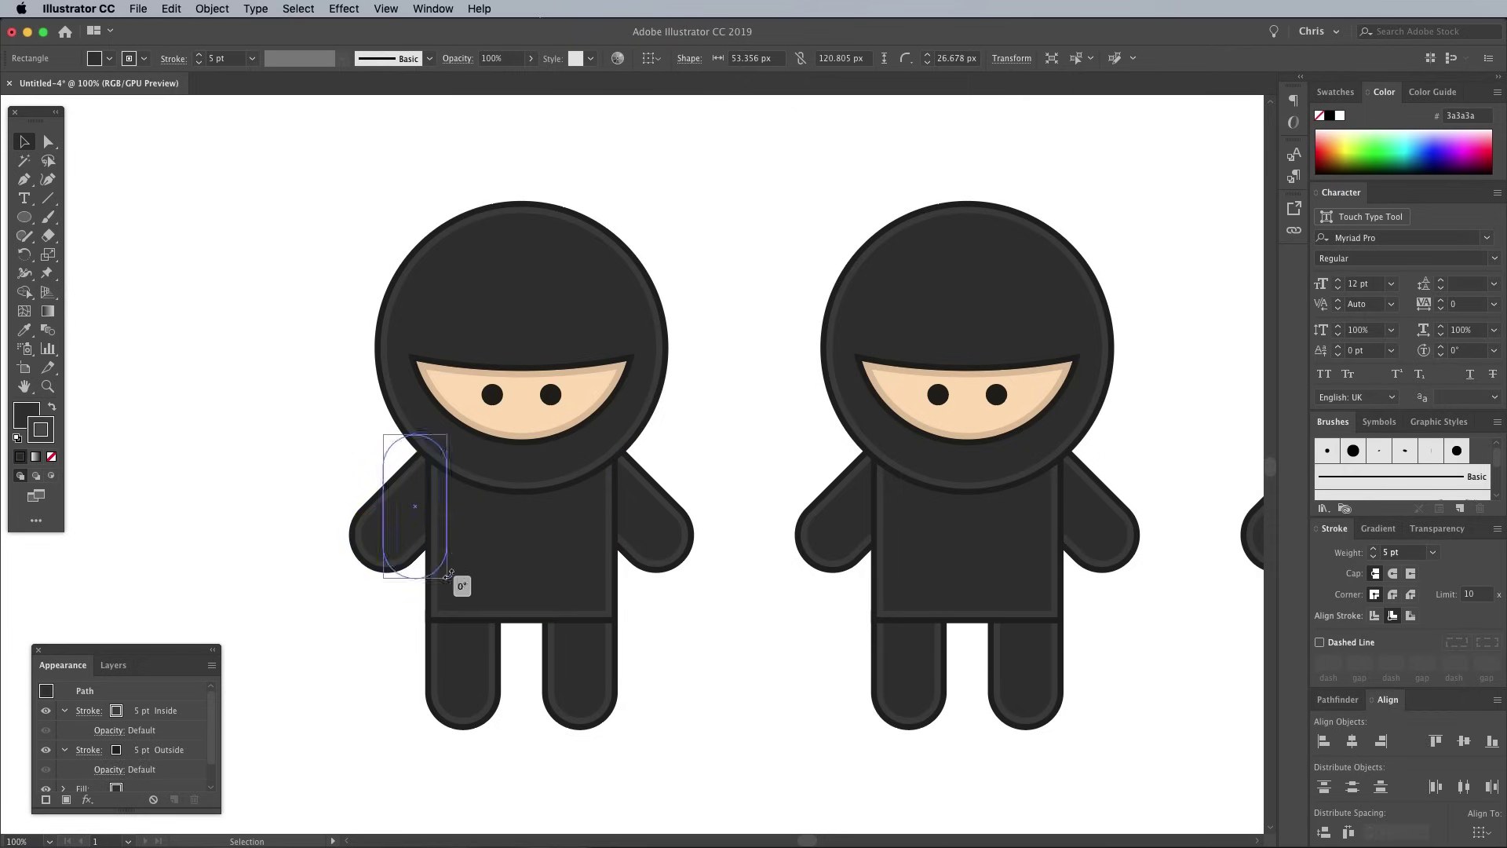
drag(408, 606, 331, 469)
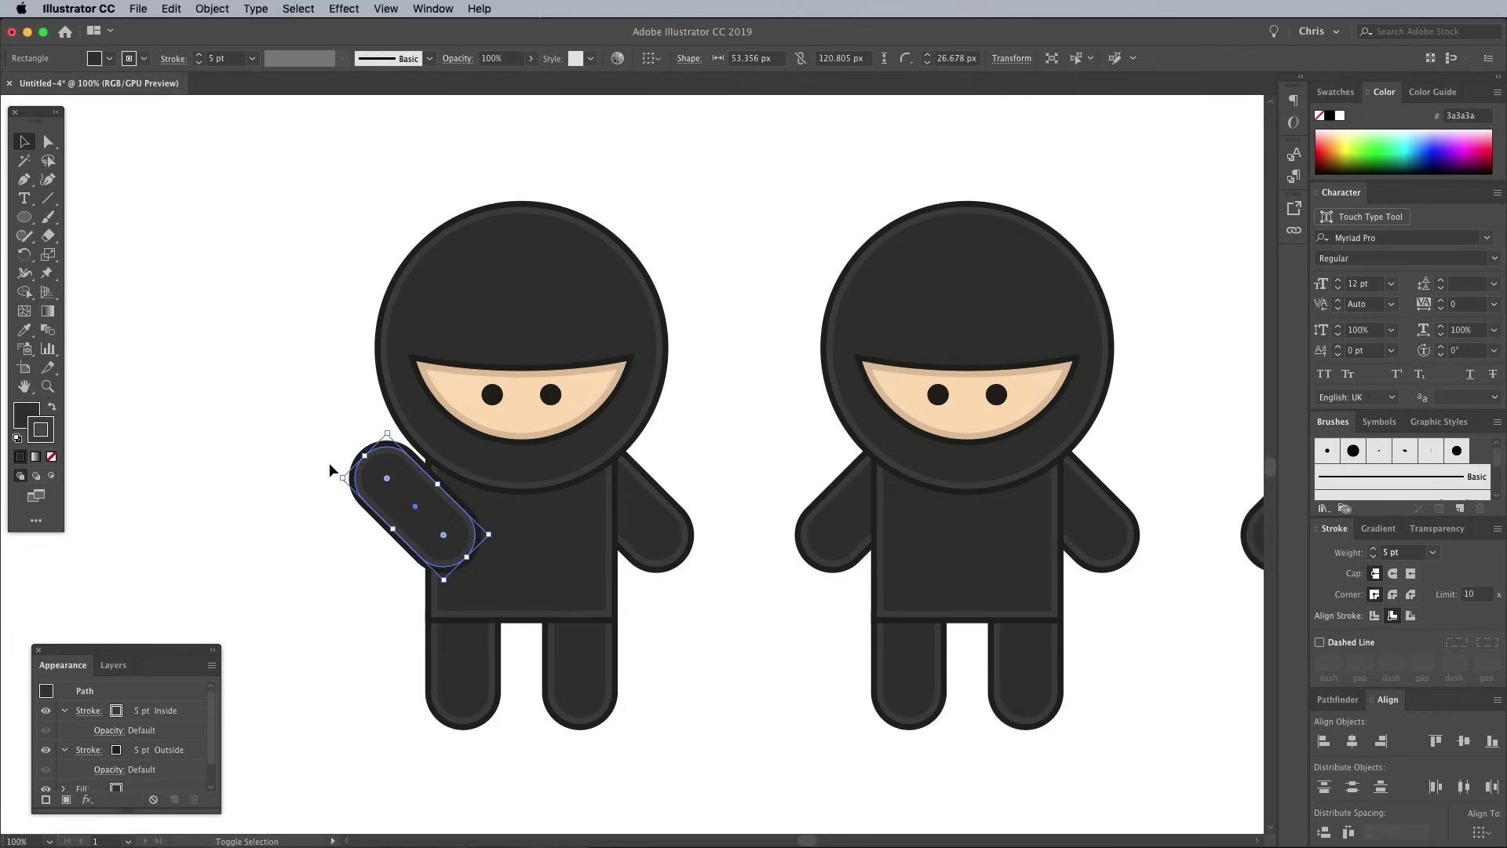
key(shift+Right)
key(shift+Right)
key(shift+Right)
key(shift+Down)
key(shift+Down)
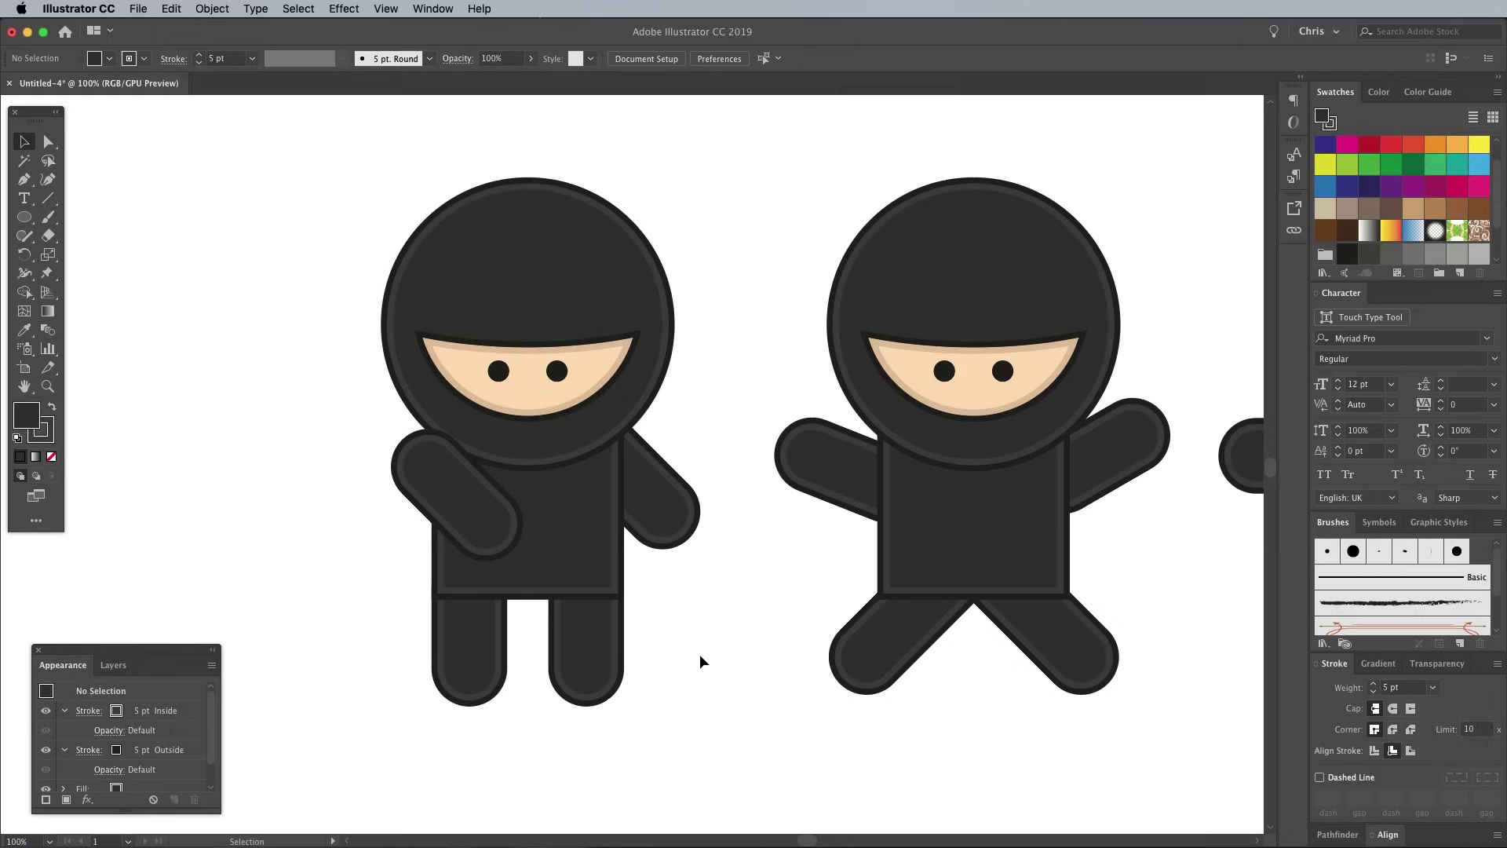
Unite the left ninja's body, arm and legs into one shape with Pathfinder
drag(703, 667, 481, 637)
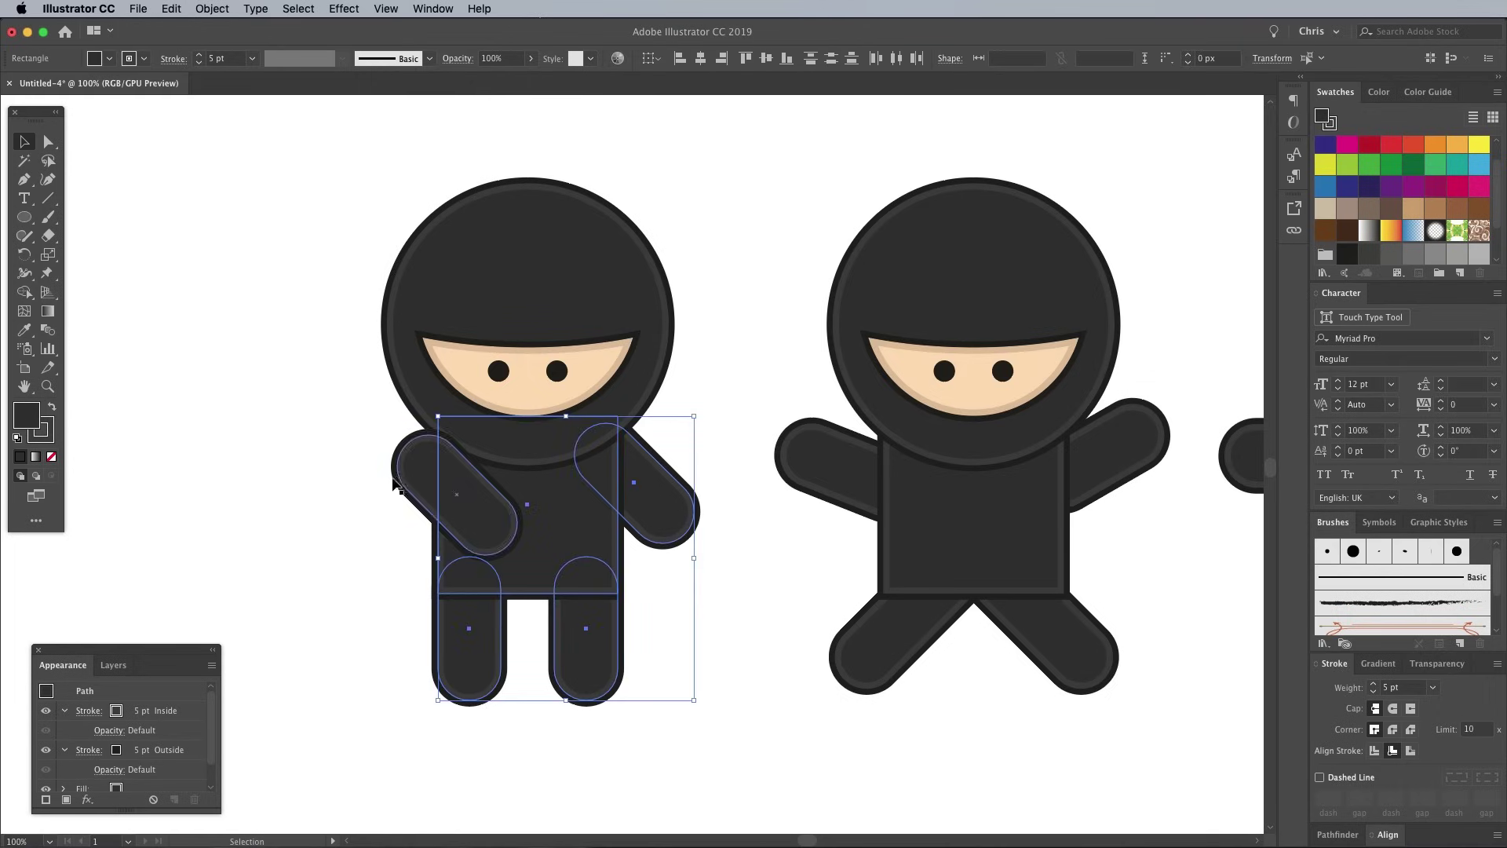
click(1338, 835)
alt+click(1326, 793)
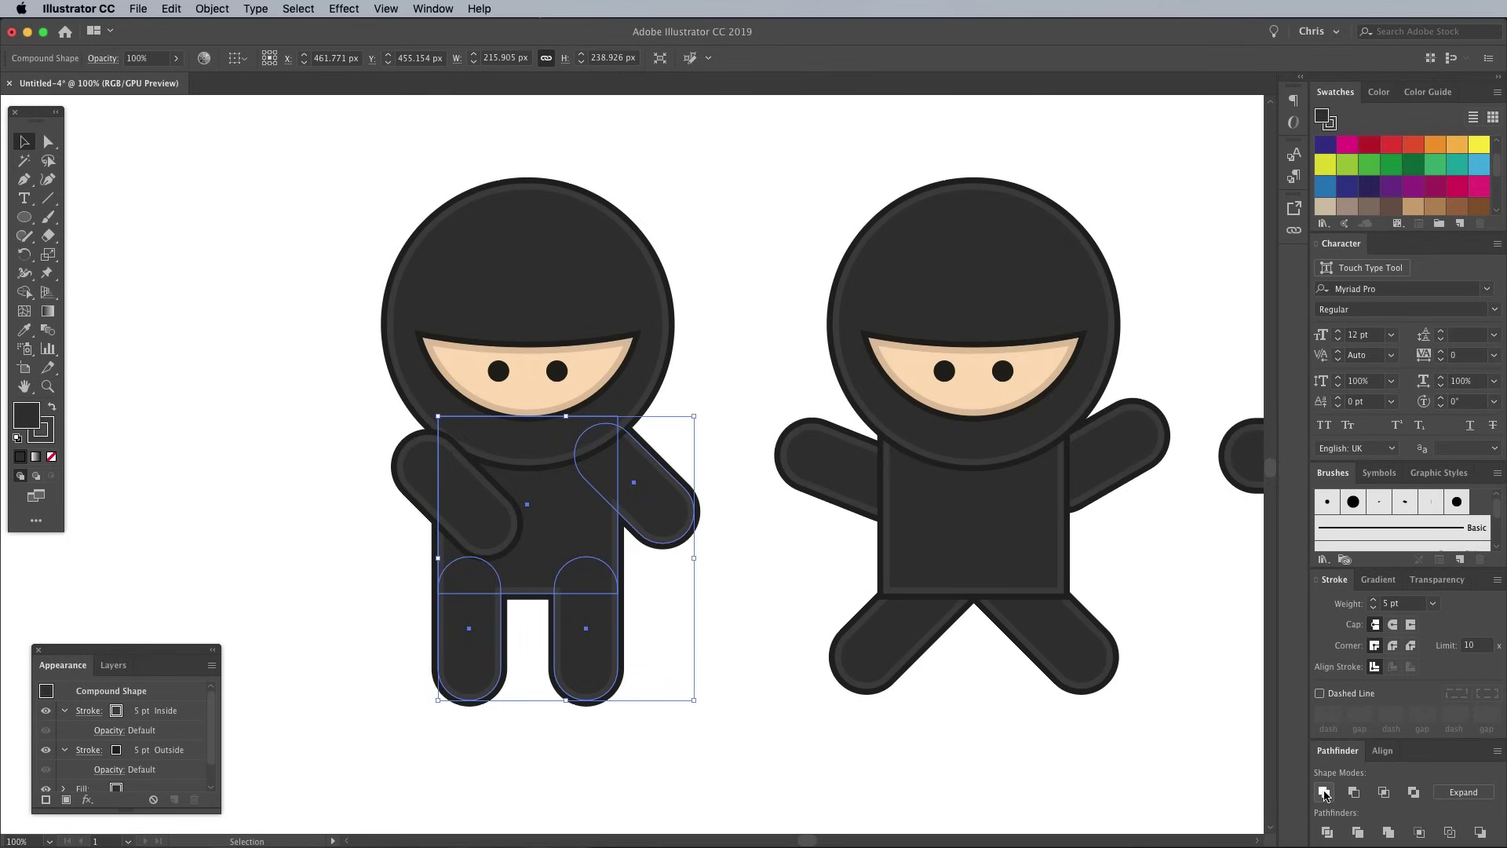
click(714, 642)
scroll(714, 642, right, 5)
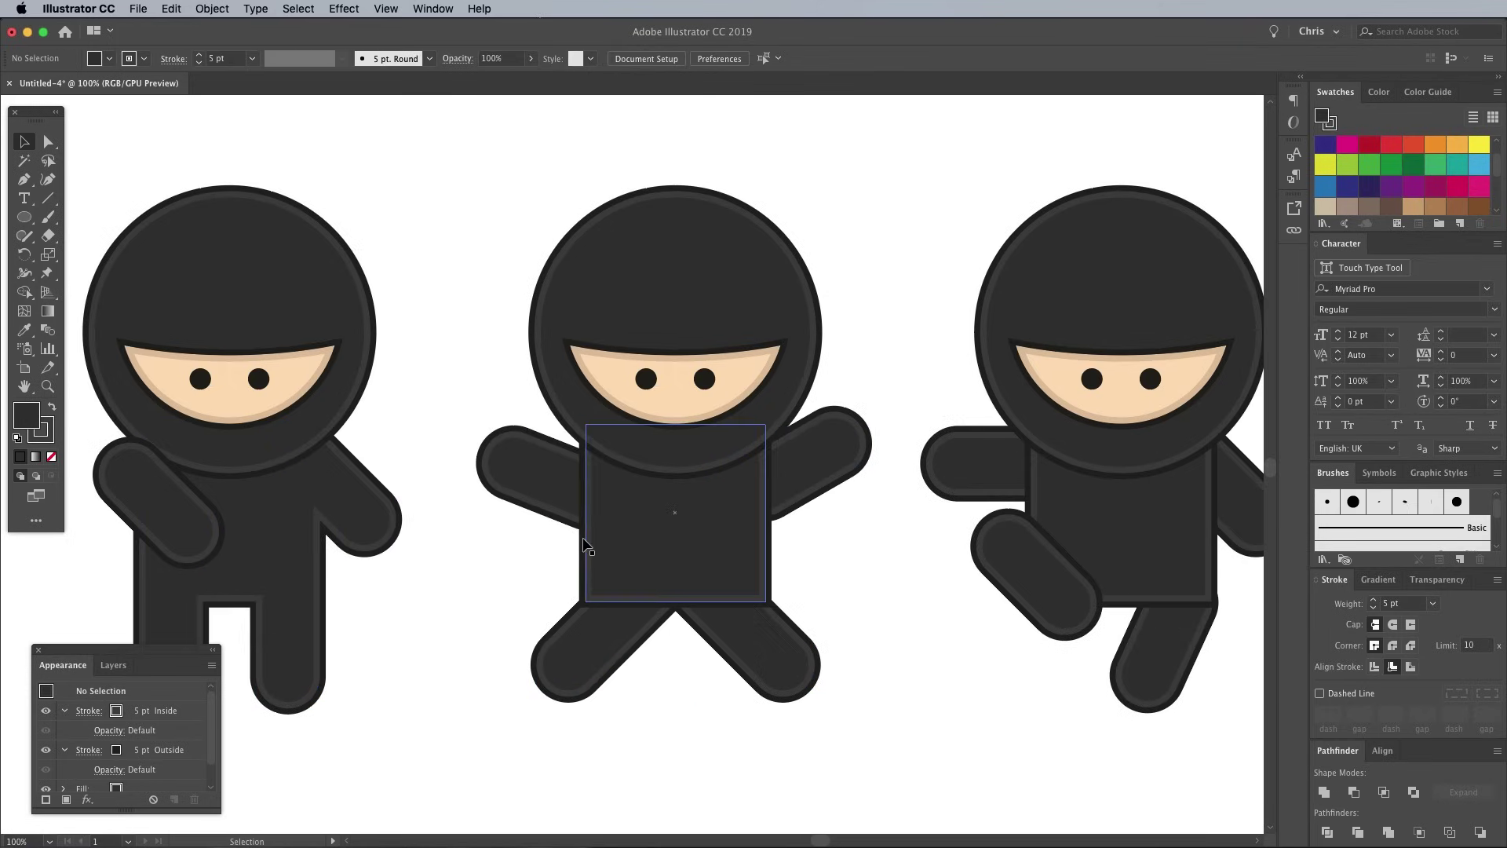
Pick out the middle ninja's leg, arms and body with Direct Selection, then deselect
key(a)
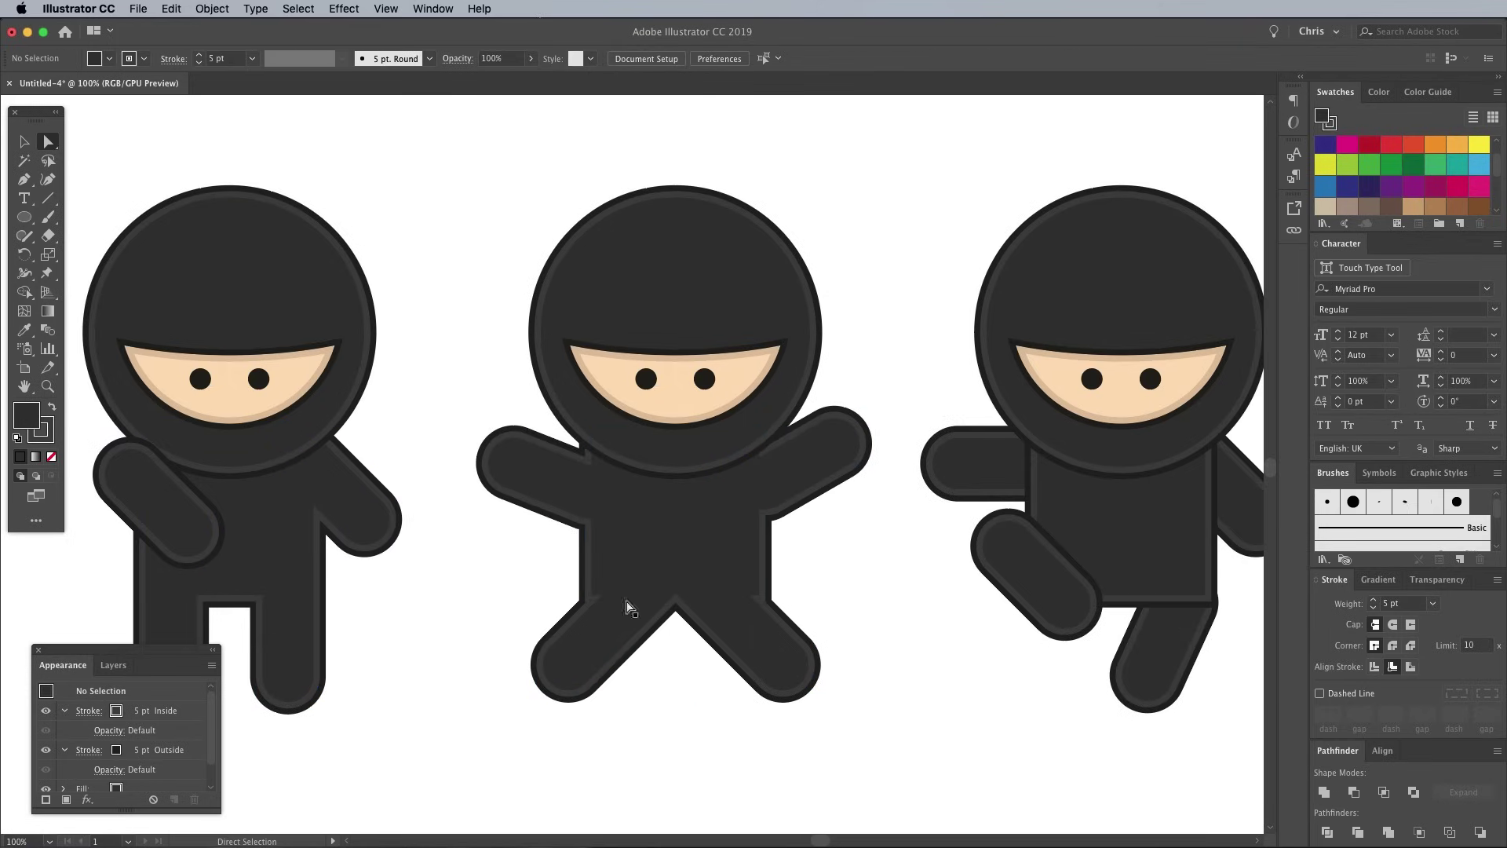
click(767, 641)
click(836, 618)
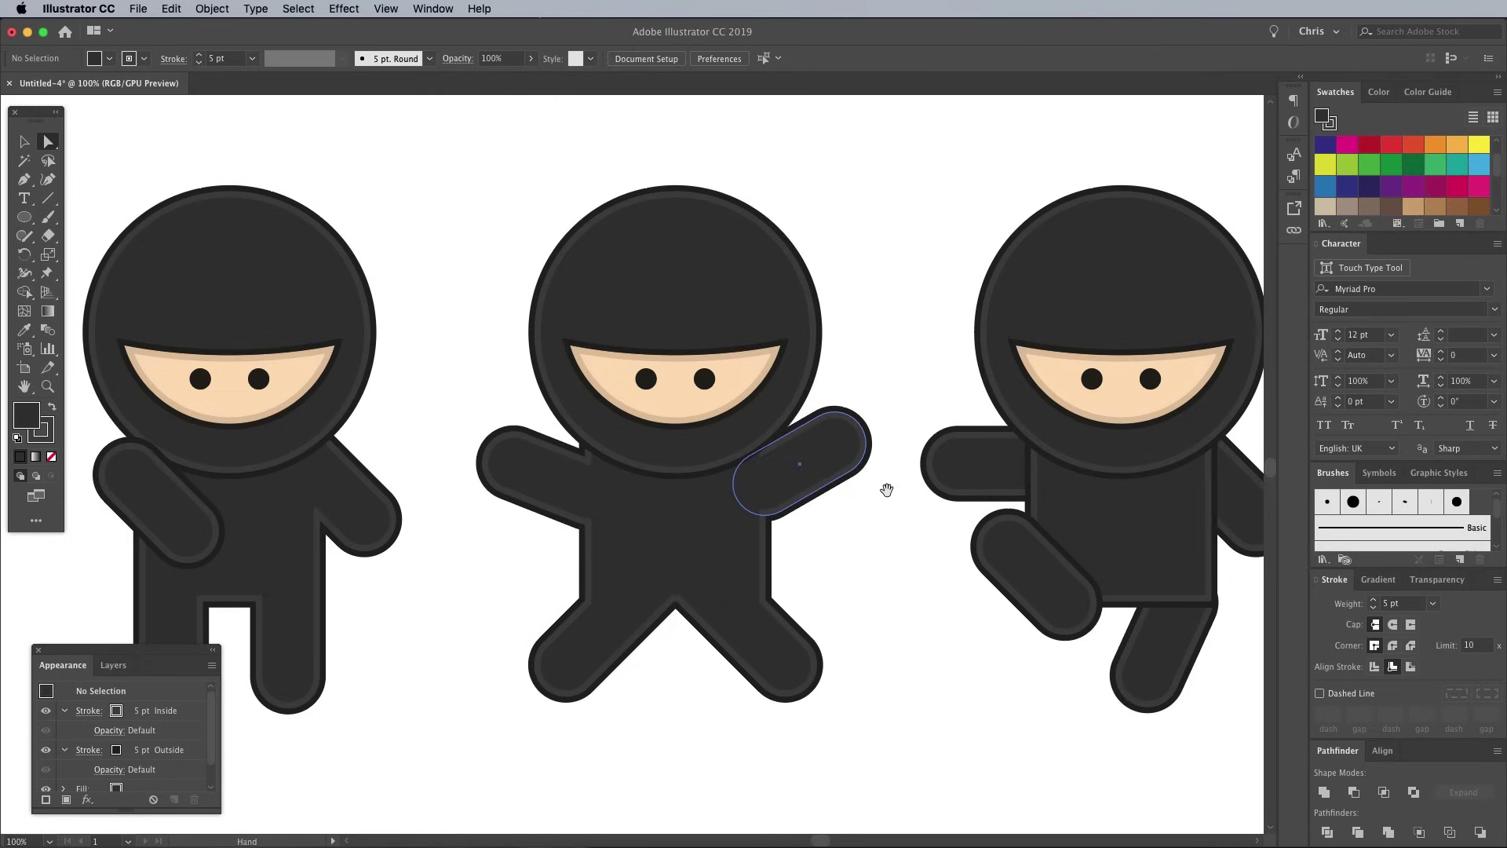
click(506, 451)
shift+click(691, 616)
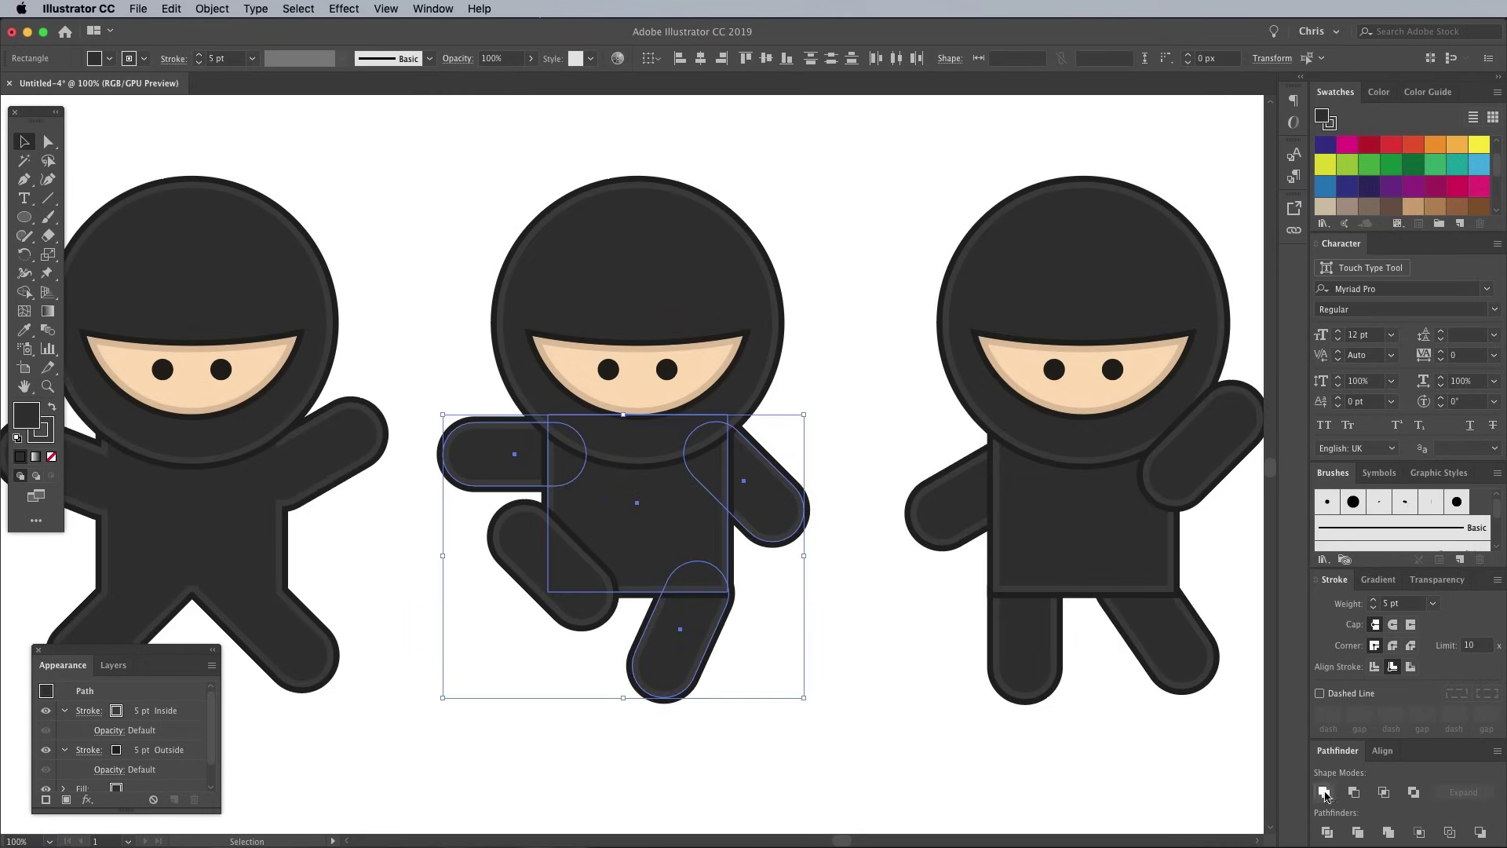
click(811, 673)
key(a)
drag(962, 565, 441, 515)
key(v)
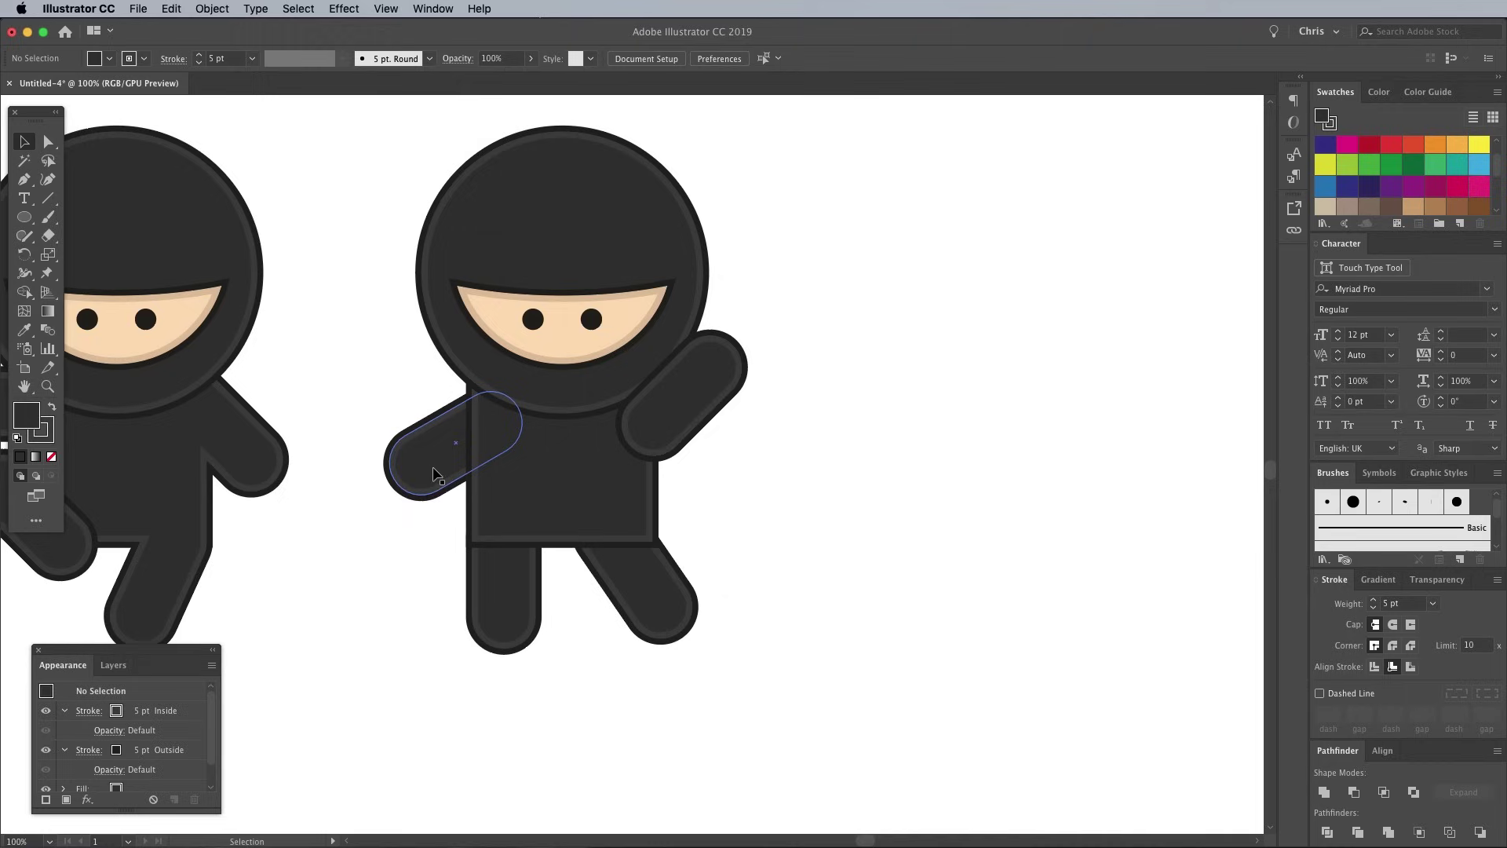
Unite the next ninja's arm, body and both legs into one shape
click(435, 463)
shift+click(518, 503)
shift+click(512, 599)
shift+click(644, 605)
click(1324, 793)
click(905, 683)
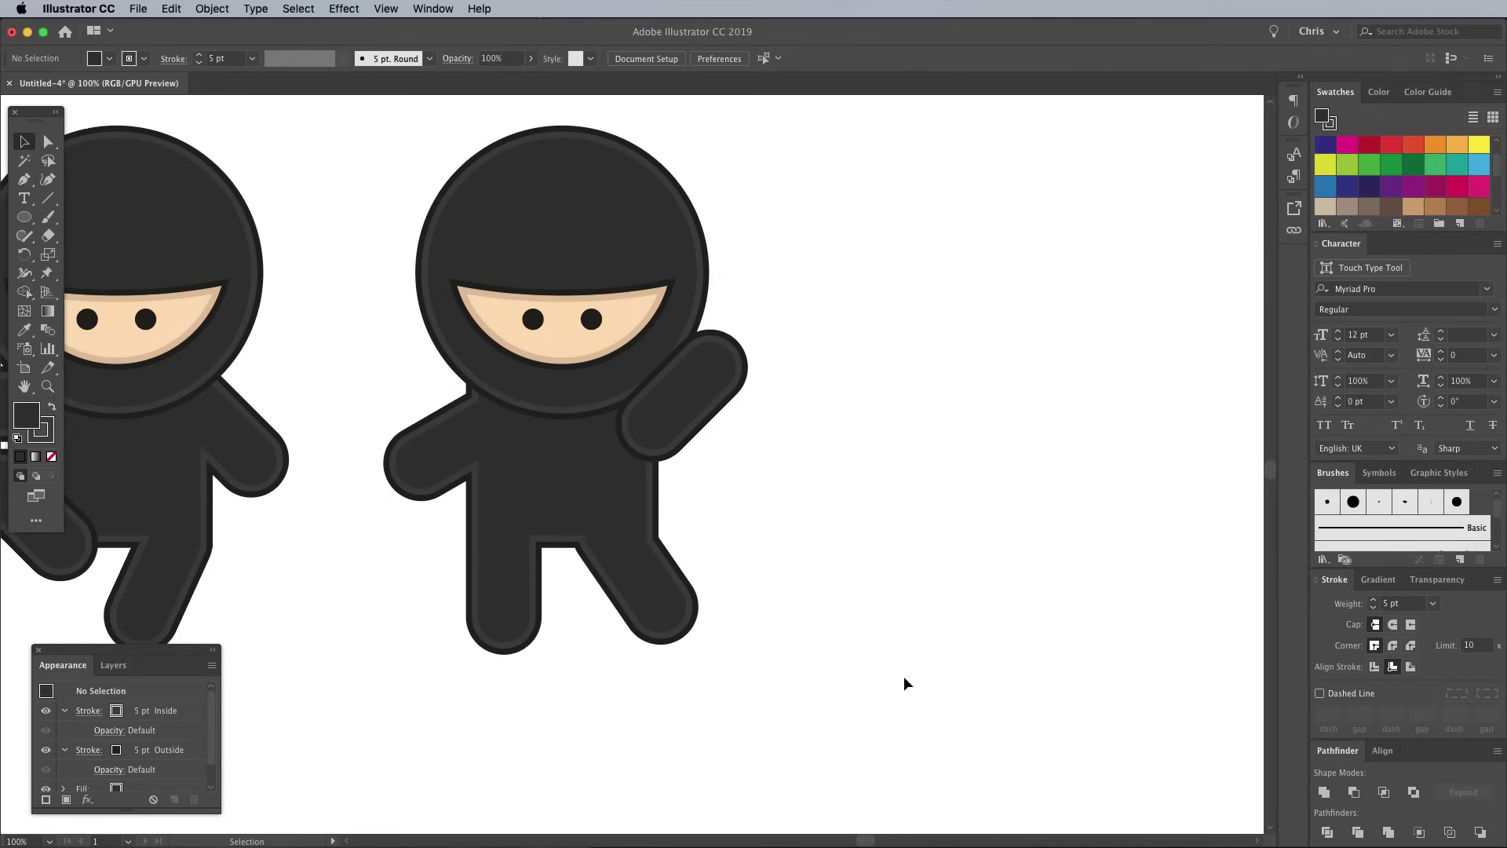
Enter the merged ninja in isolation mode to select its body rectangle, then exit
click(667, 491)
double_click(557, 477)
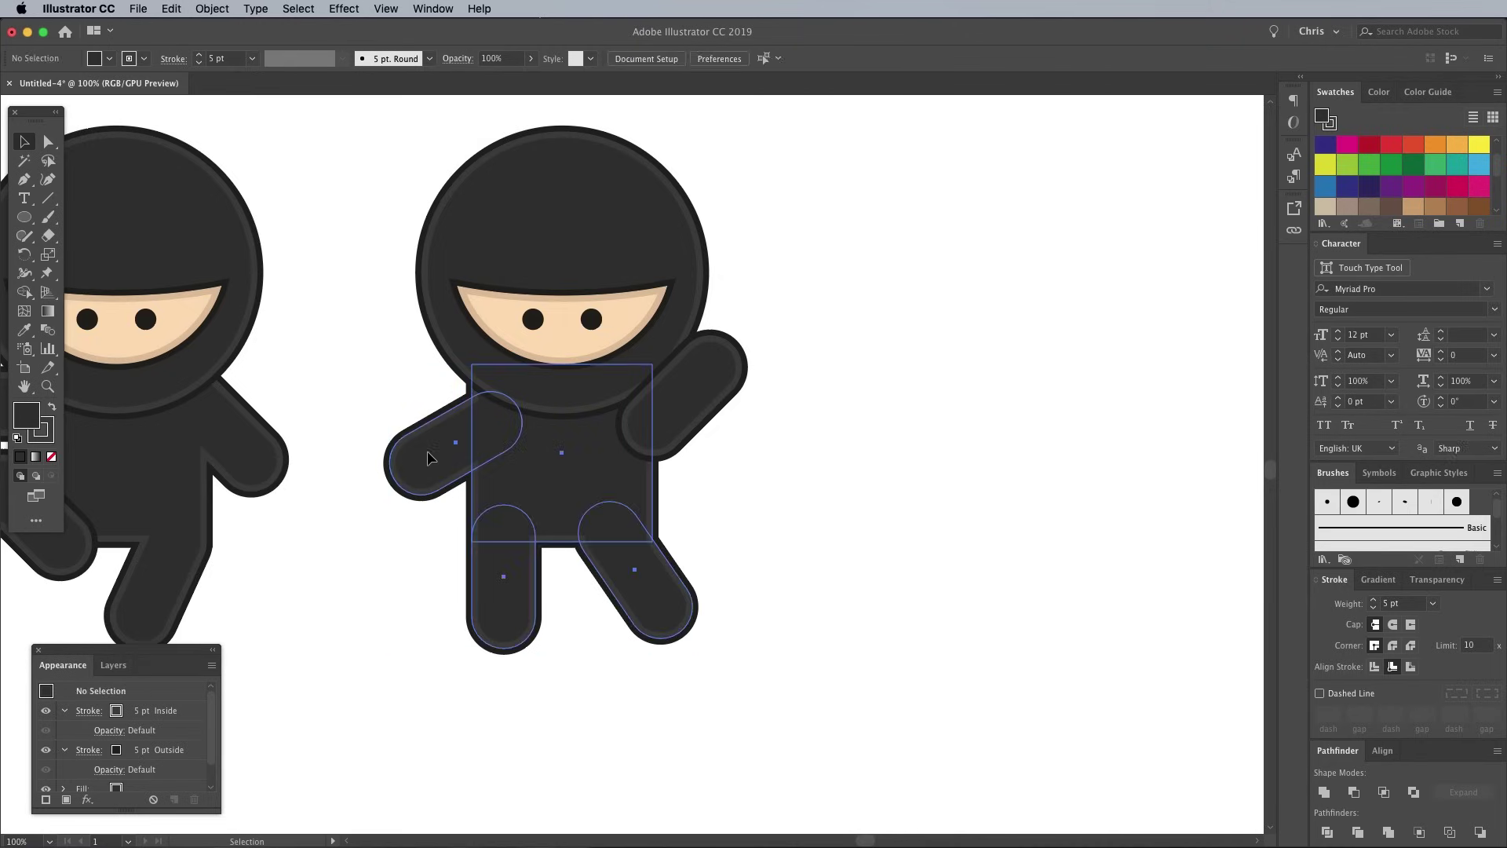
click(557, 476)
double_click(959, 707)
click(868, 579)
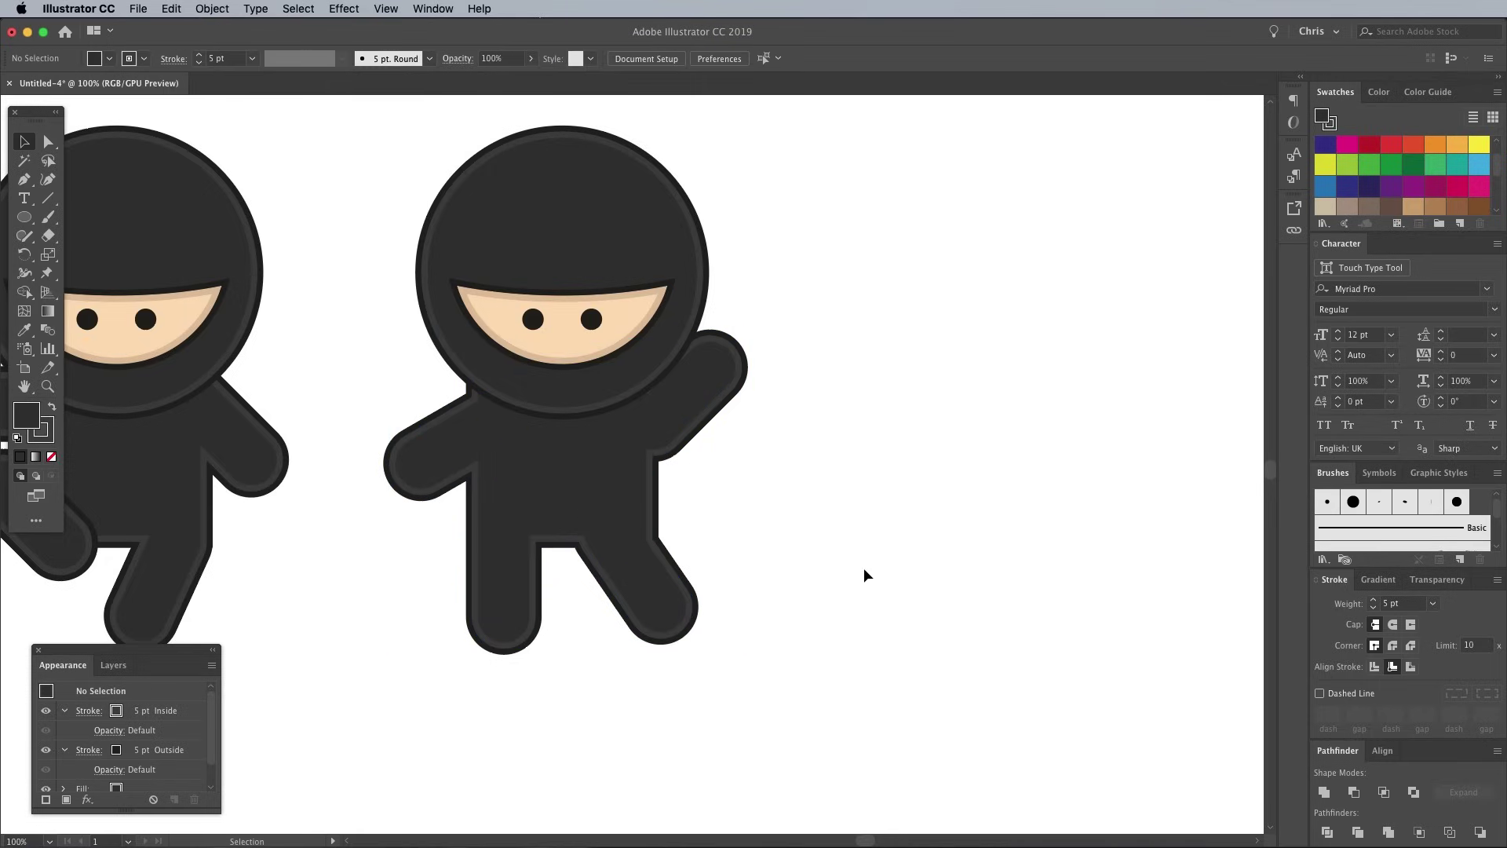
Rotate the last ninja's raised arm to a lower angle and shift its left arm outward
click(48, 144)
click(707, 377)
drag(753, 369, 821, 445)
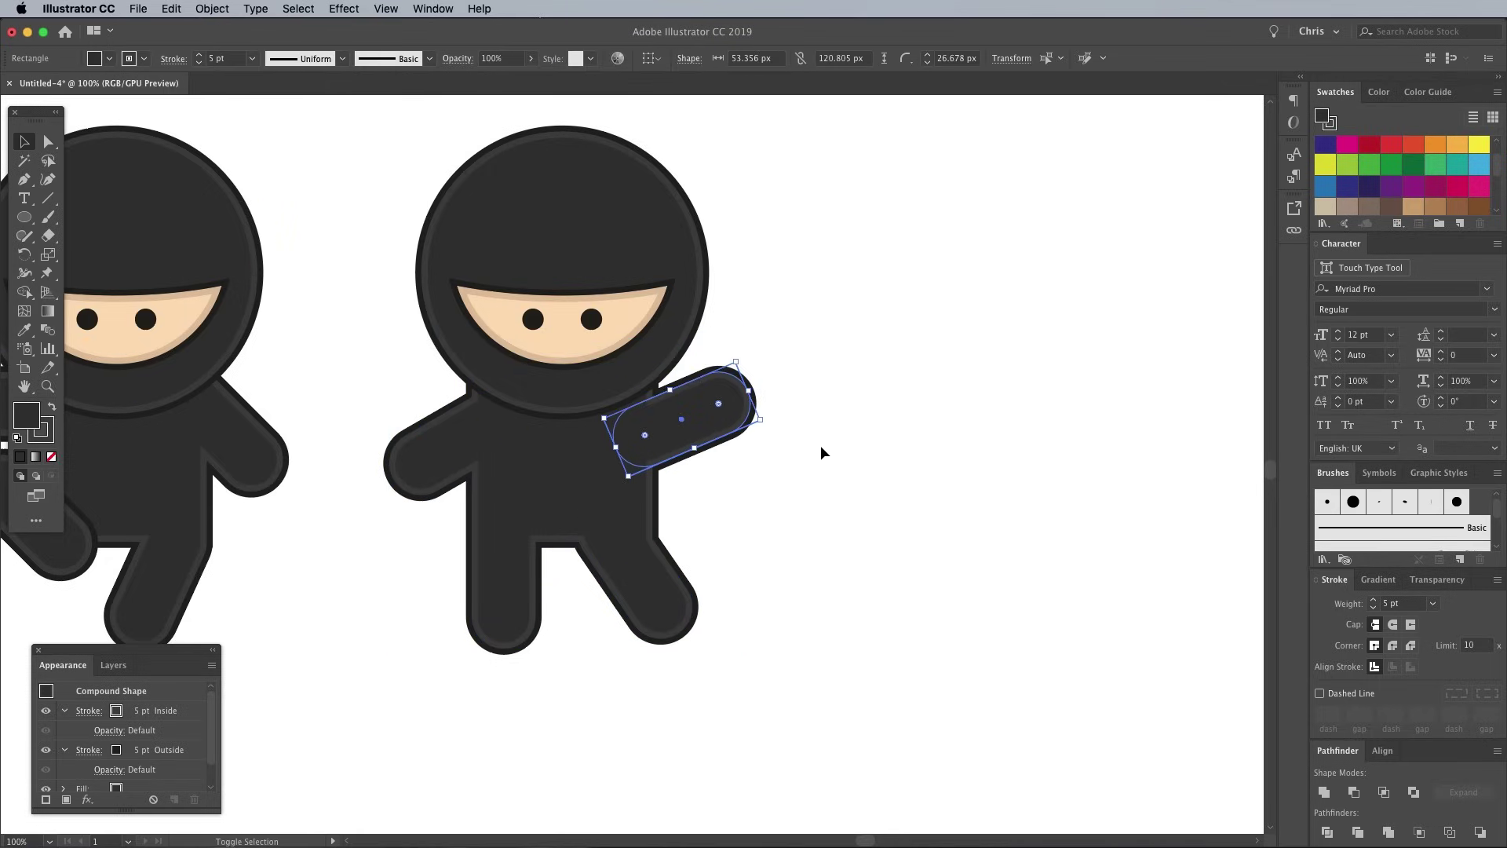
click(707, 487)
click(49, 142)
drag(439, 432, 430, 437)
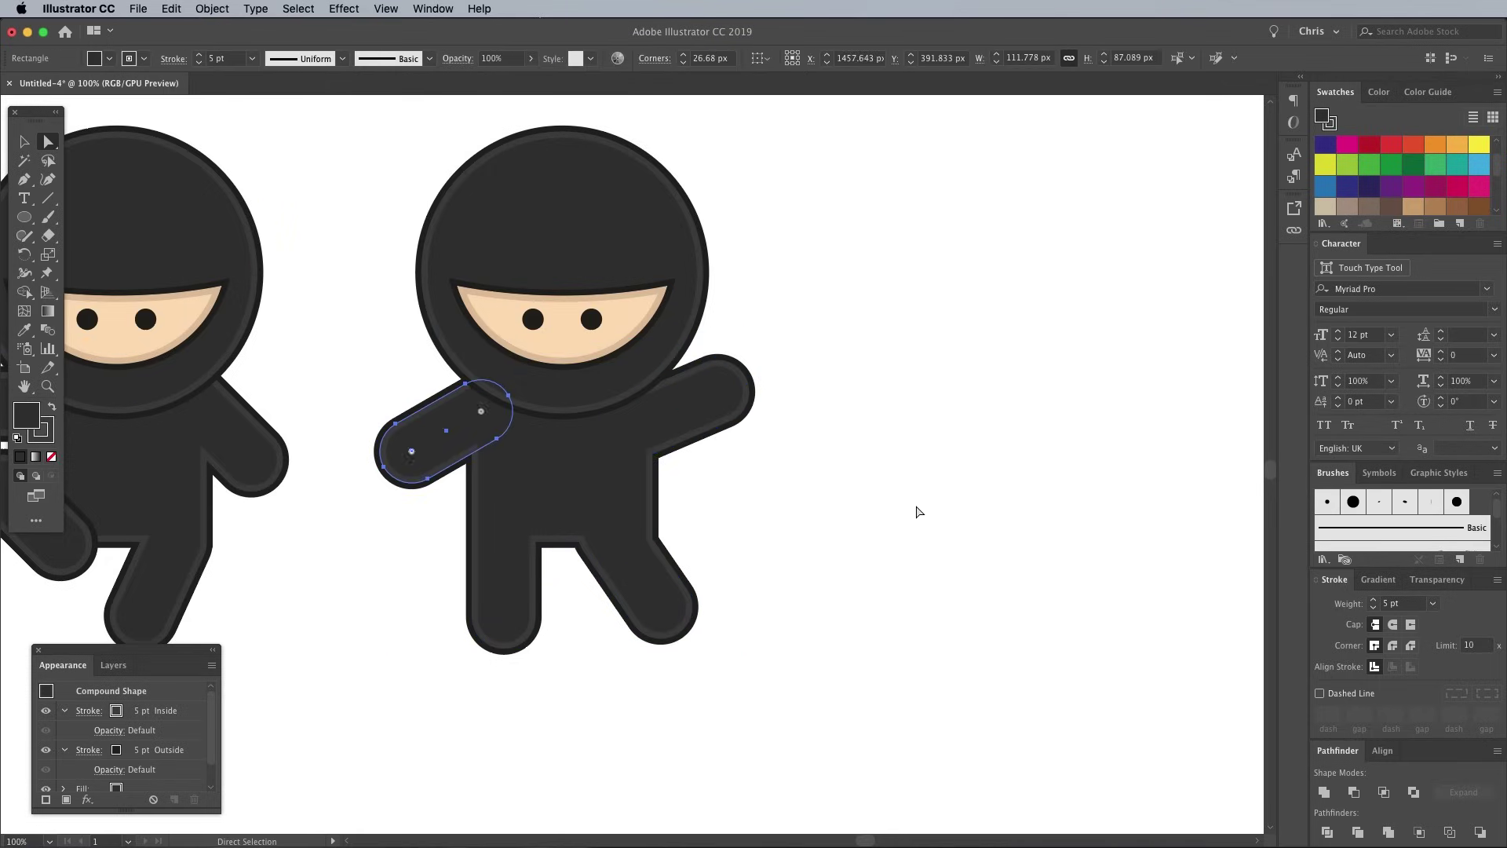
Draw a tall thin rectangle beside the waving ninja for the staff
click(901, 575)
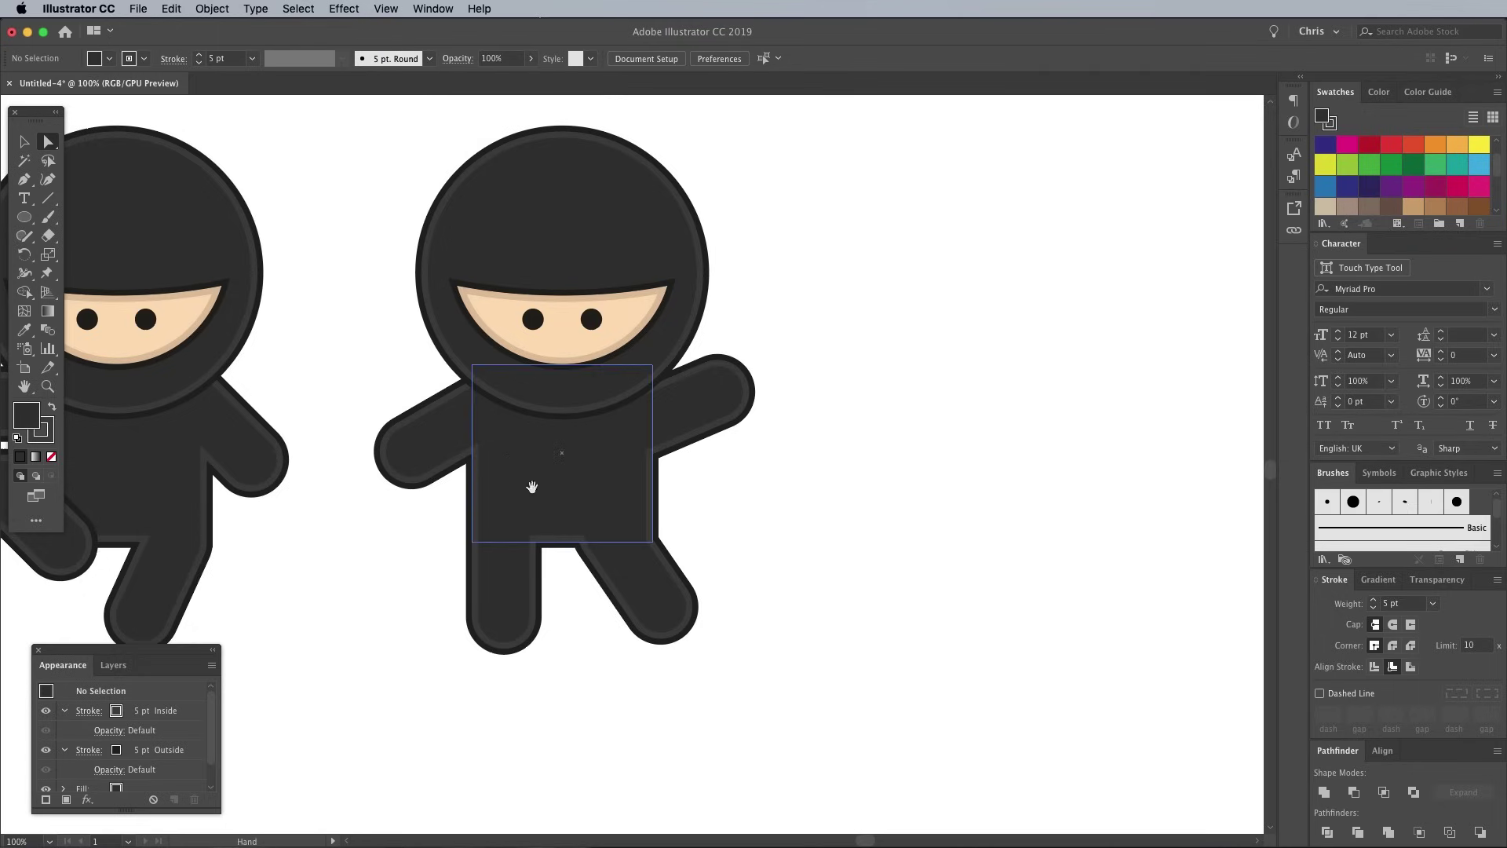
drag(303, 428, 978, 463)
drag(373, 467, 908, 439)
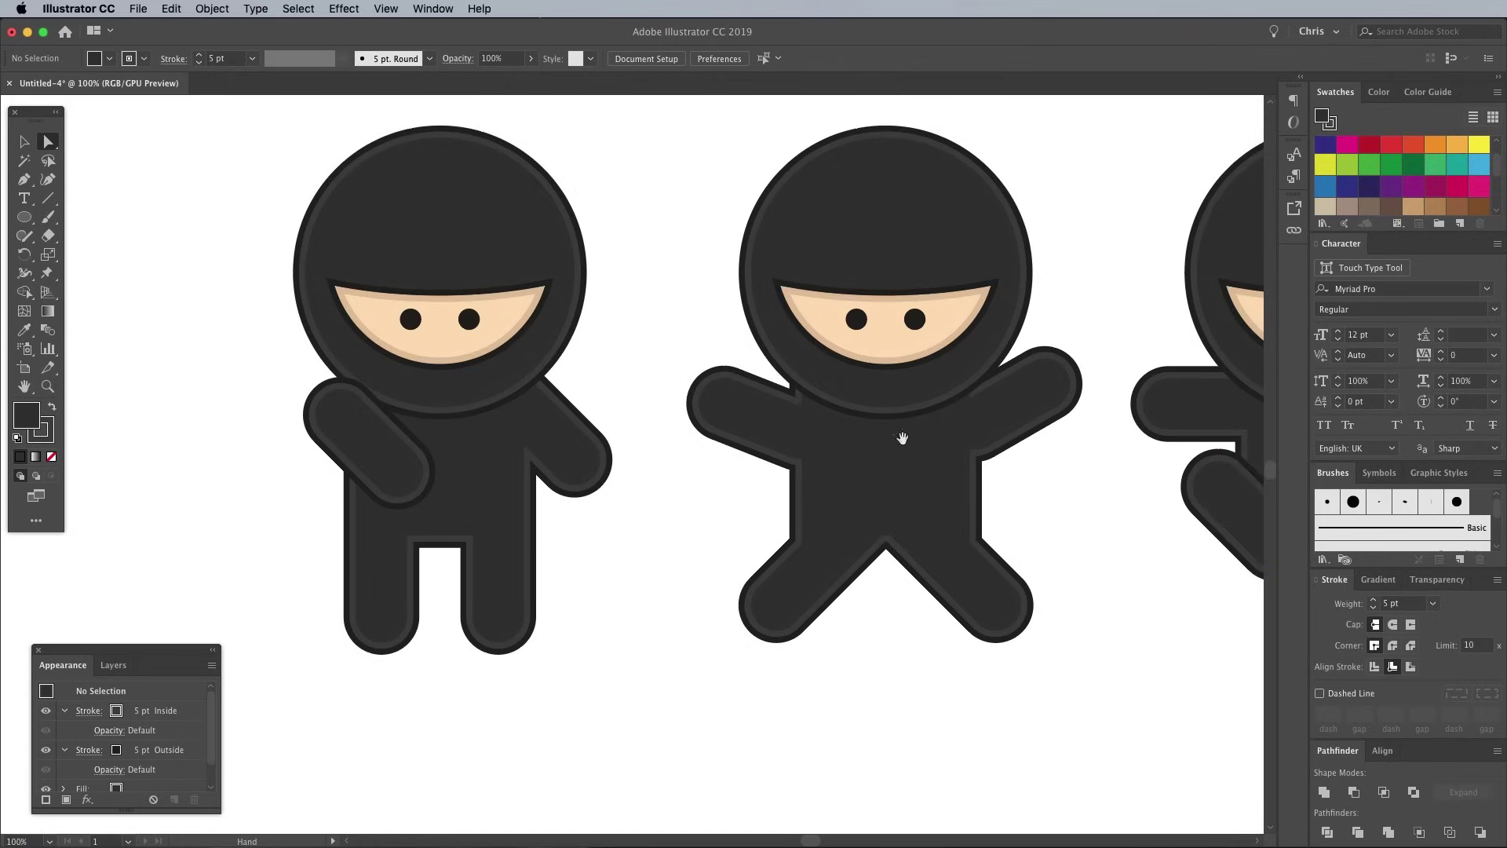
drag(434, 453, 898, 501)
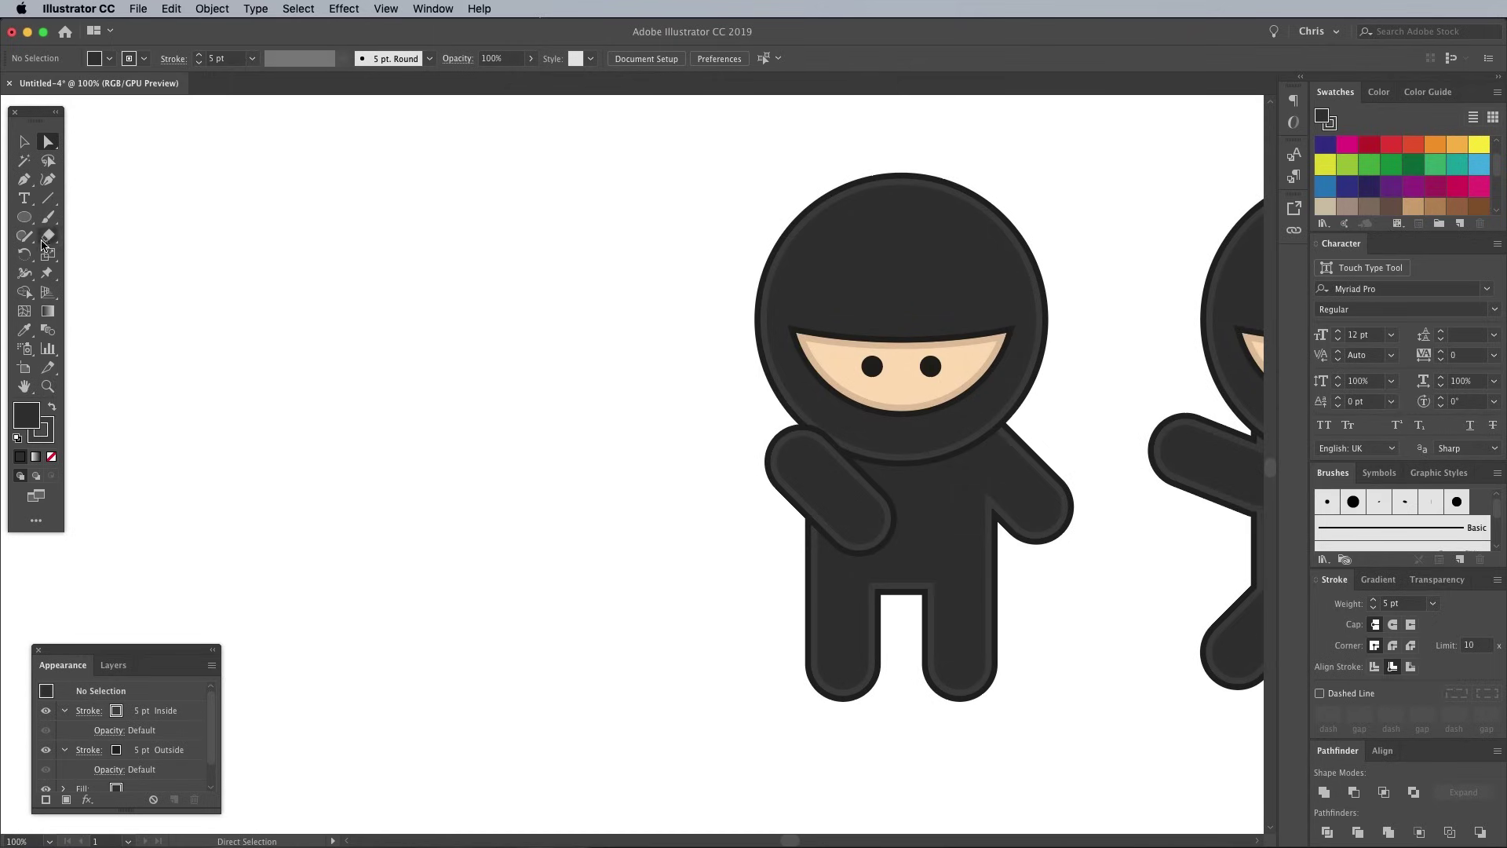
click(24, 218)
drag(26, 222, 110, 217)
mouse_move(524, 298)
mouse_down()
mouse_move(582, 622)
mouse_move(522, 767)
mouse_move(541, 749)
mouse_up()
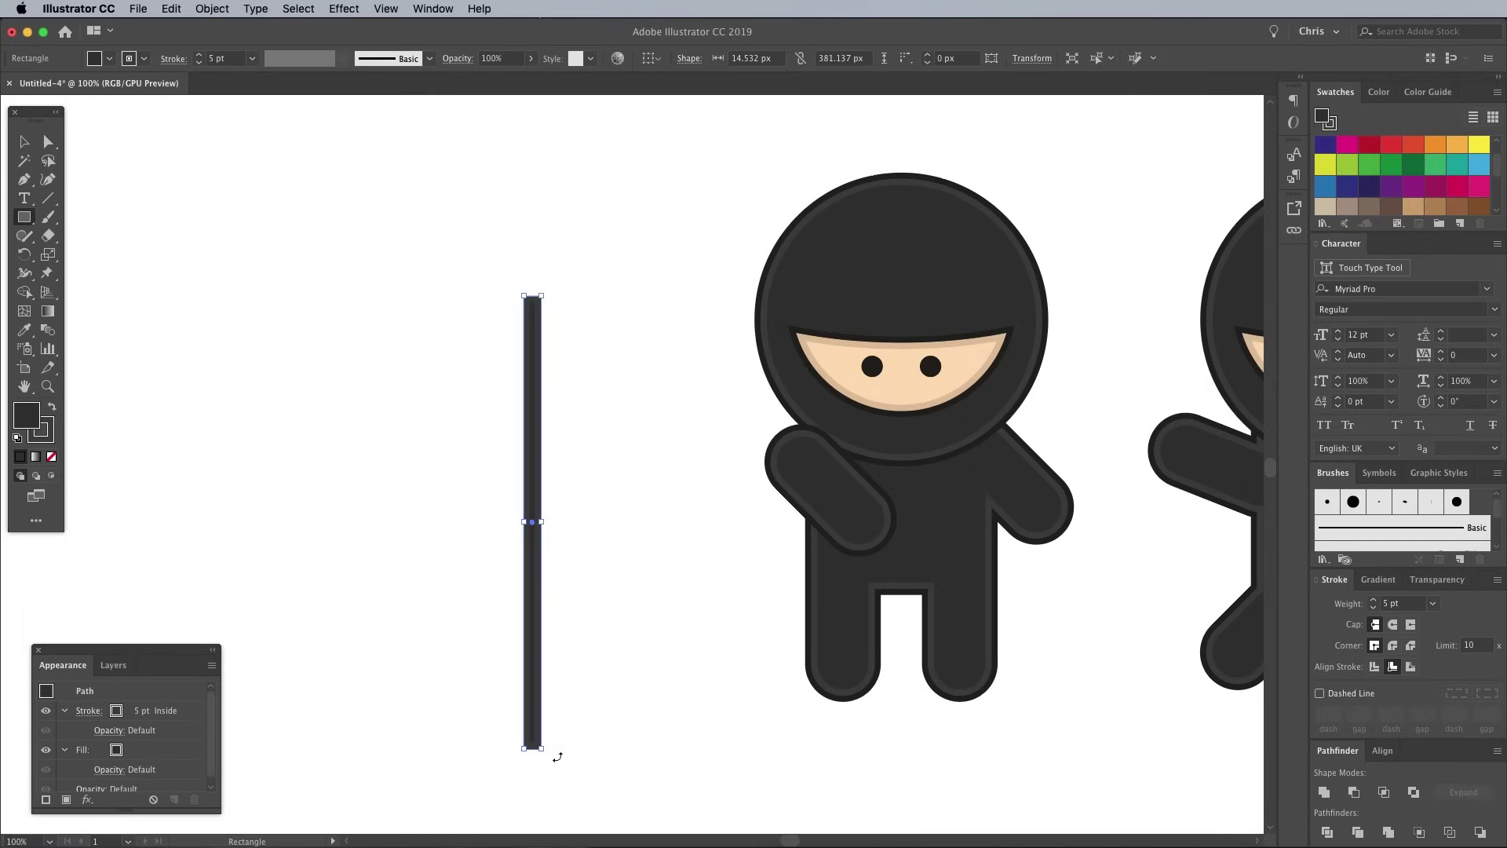
Fill the staff brown and add a black 3 pt stroke aligned outside
scroll(1397, 181, down, 3)
click(1327, 203)
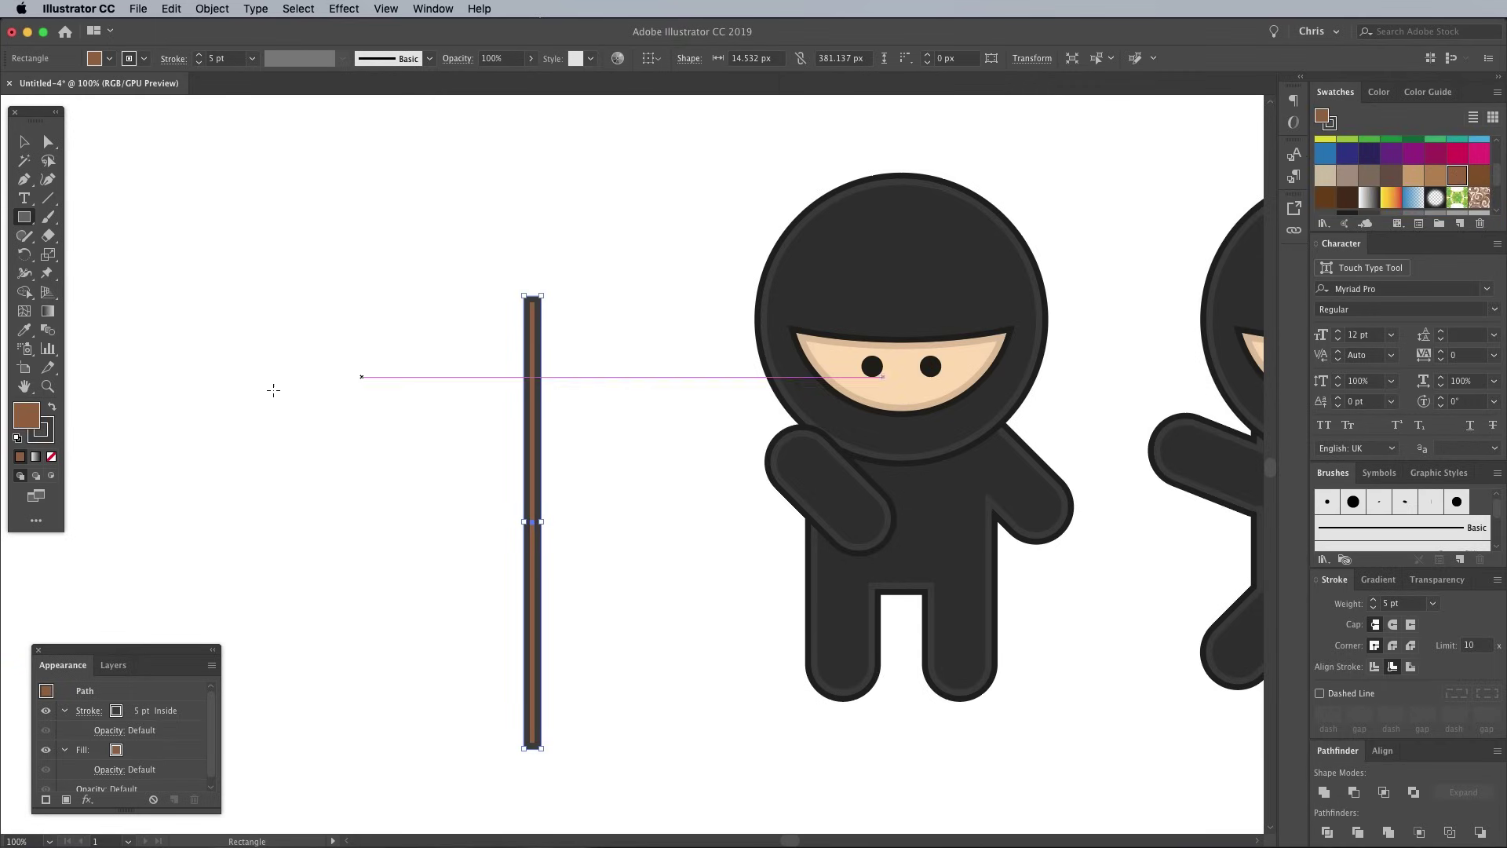
click(211, 665)
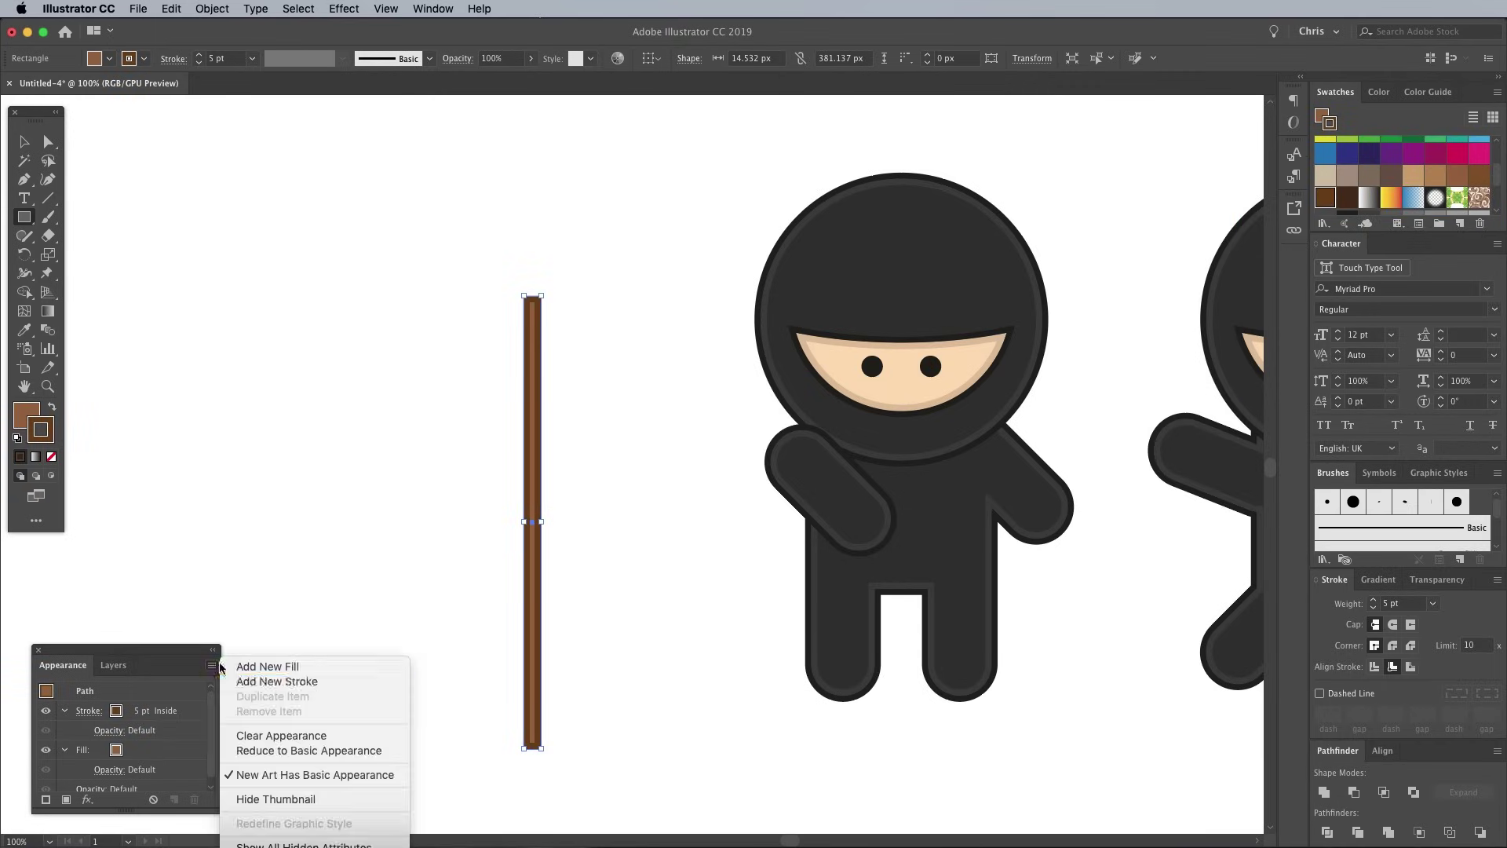
click(89, 710)
click(41, 735)
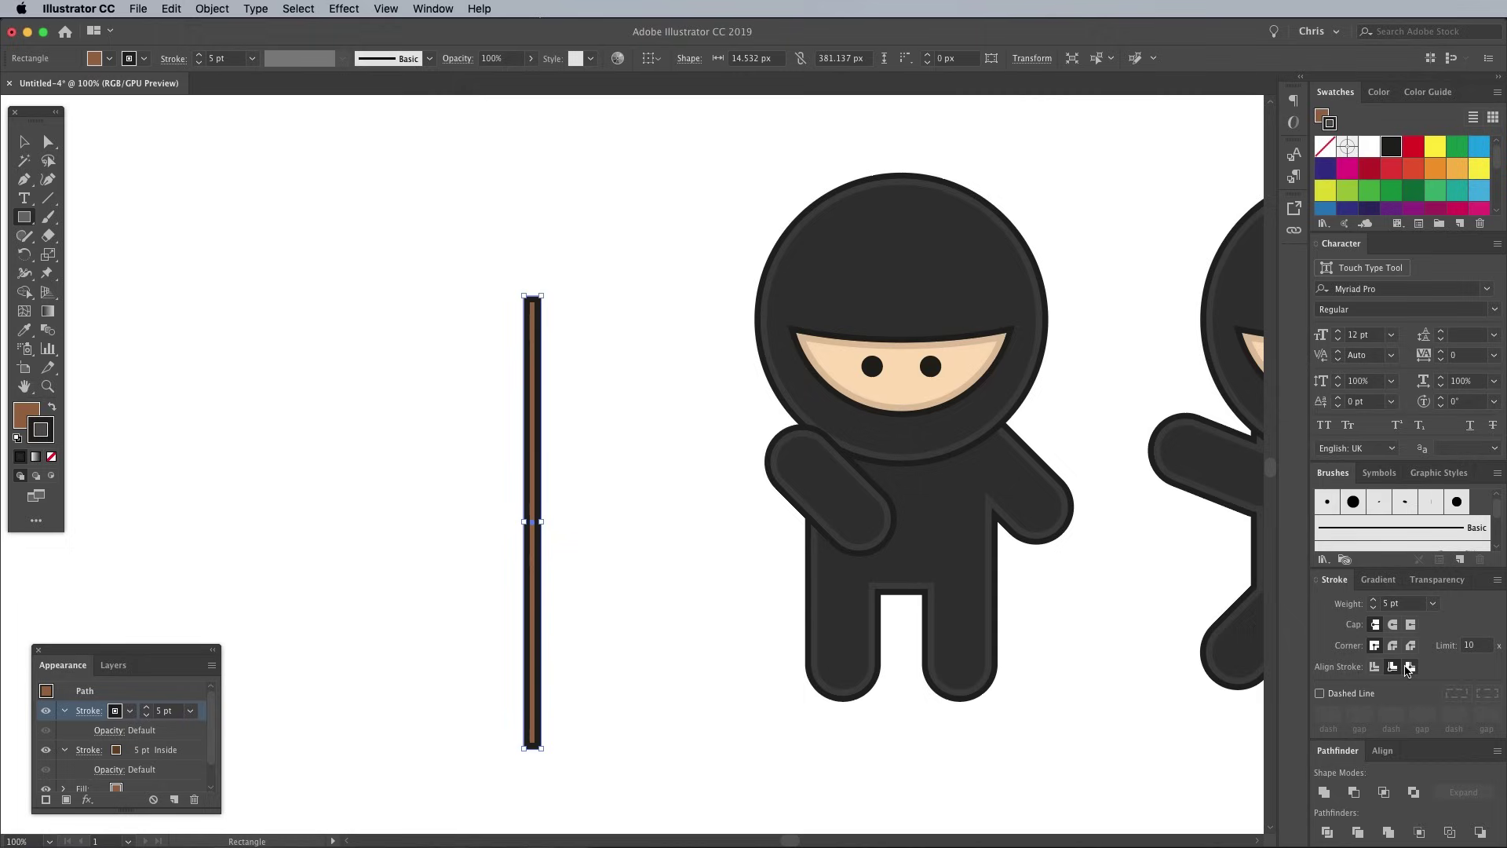
click(1411, 667)
click(1375, 608)
click(1375, 609)
Rotate the staff to a shallow diagonal and move it across the ninja's body
key(v)
click(426, 426)
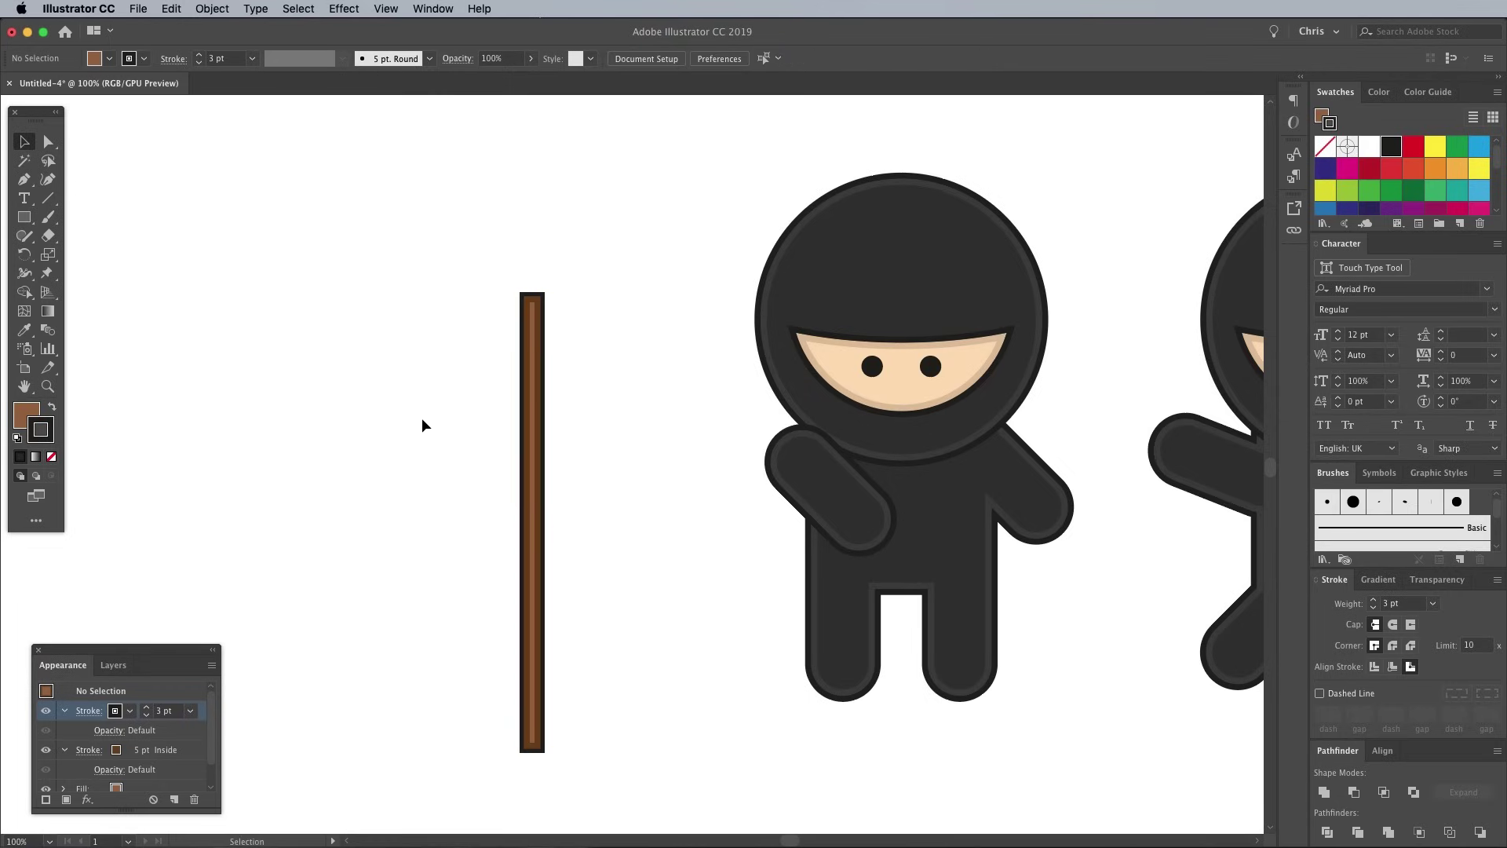
drag(426, 426, 640, 534)
drag(553, 276, 639, 502)
drag(534, 521, 912, 510)
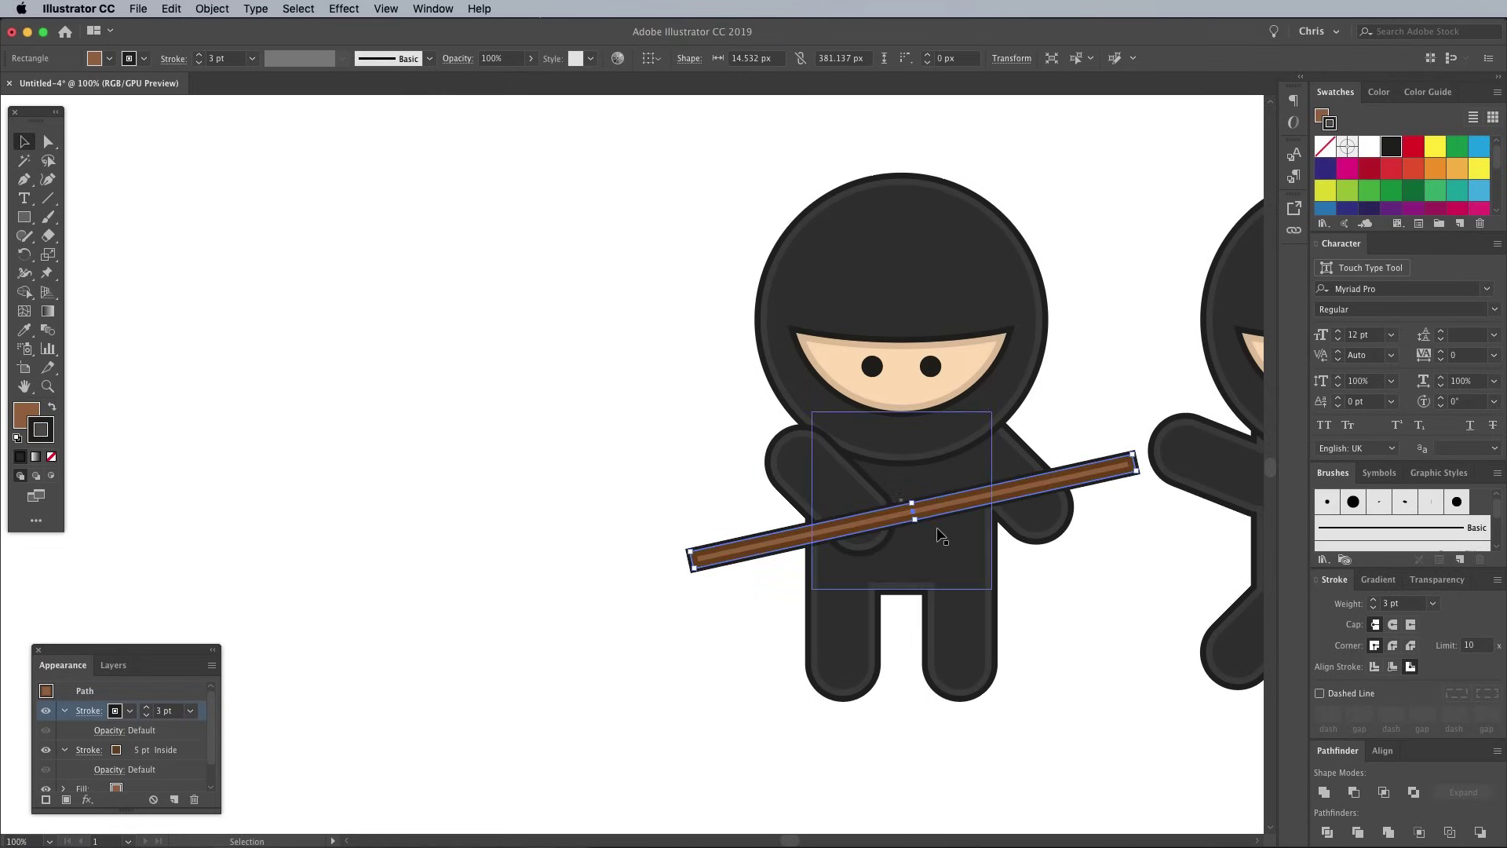
Group the first ninja with its staff and move the group to the left
scroll(746, 486, right, 5)
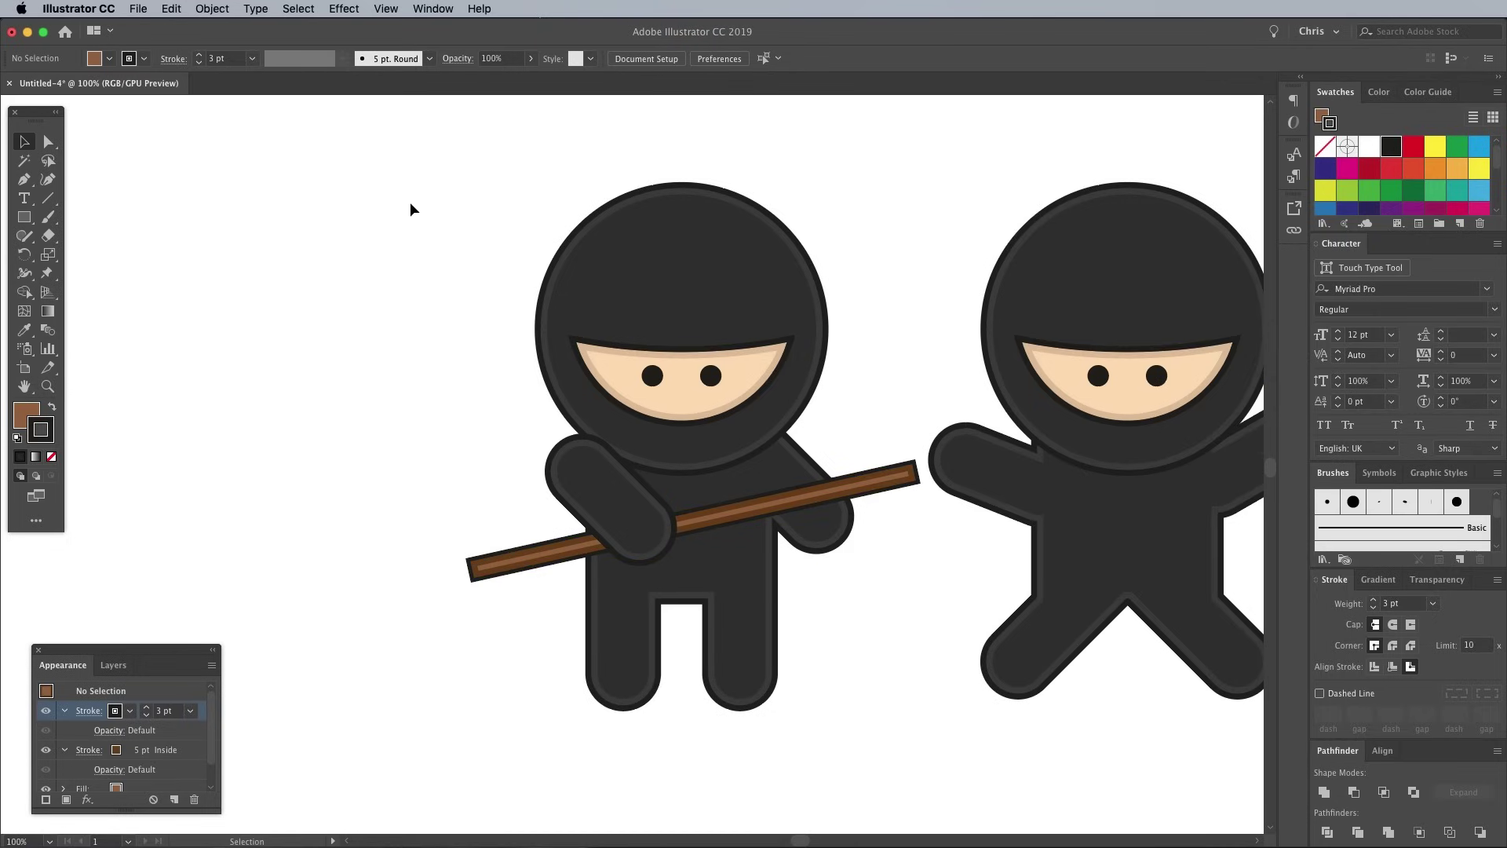
drag(410, 209, 862, 733)
right_click(658, 402)
click(699, 505)
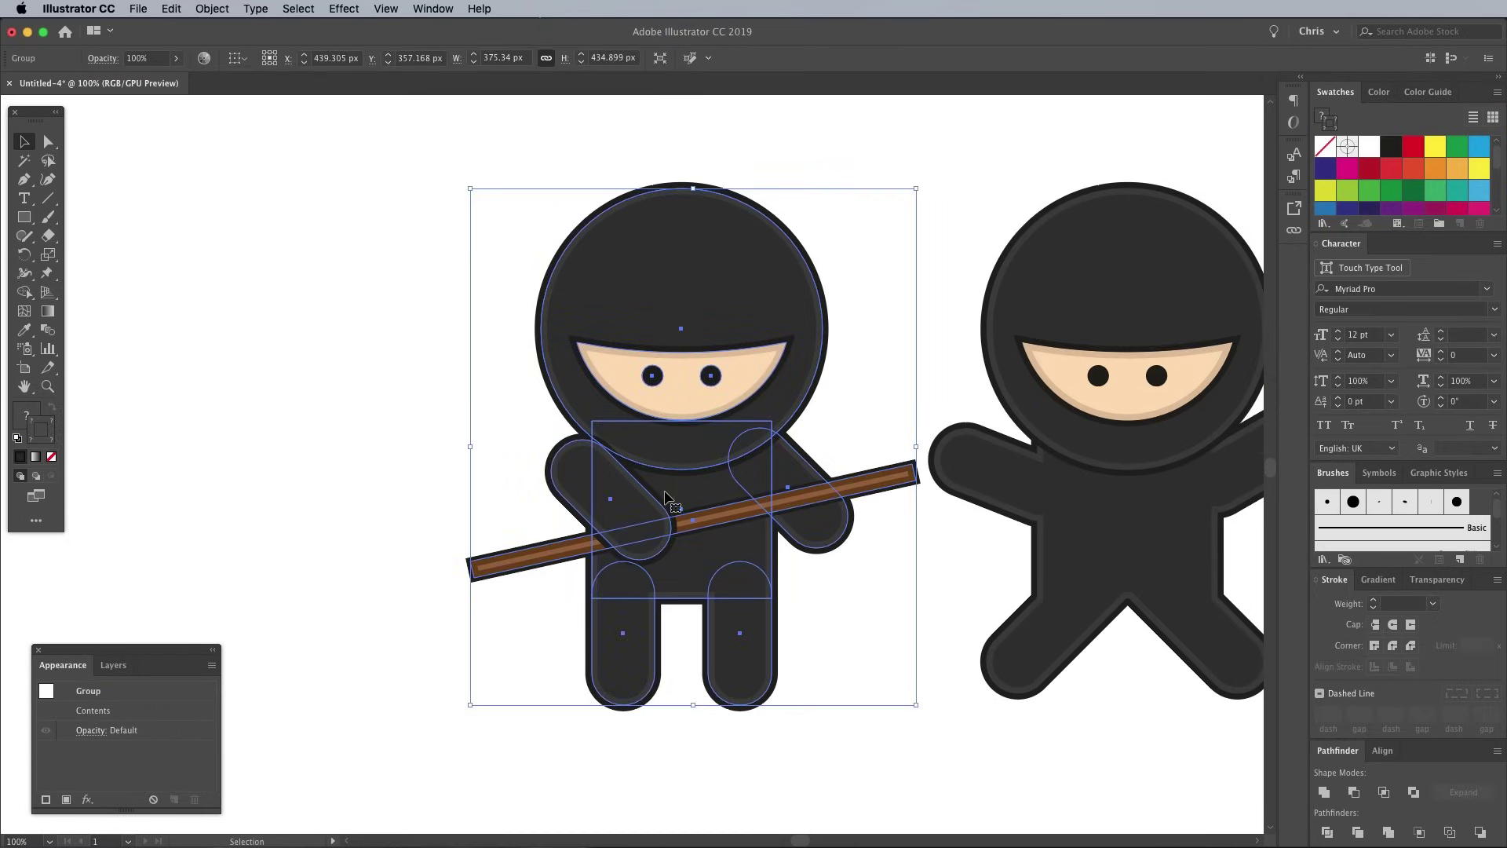
drag(666, 510, 328, 508)
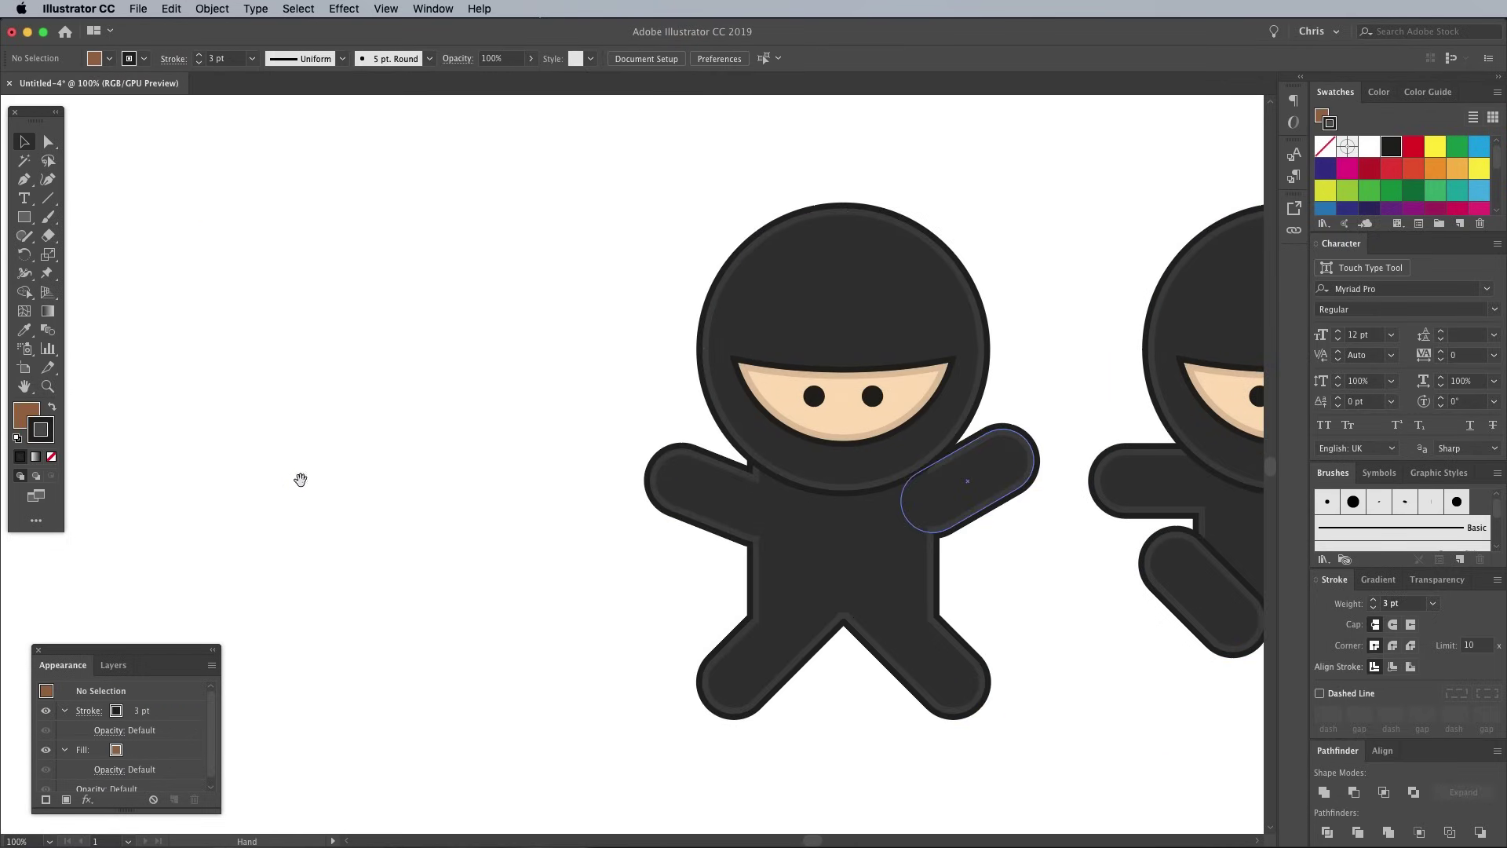
Draw a narrow rectangle stick with a brown 5 pt stroke aligned inside
key(m)
drag(489, 343, 514, 476)
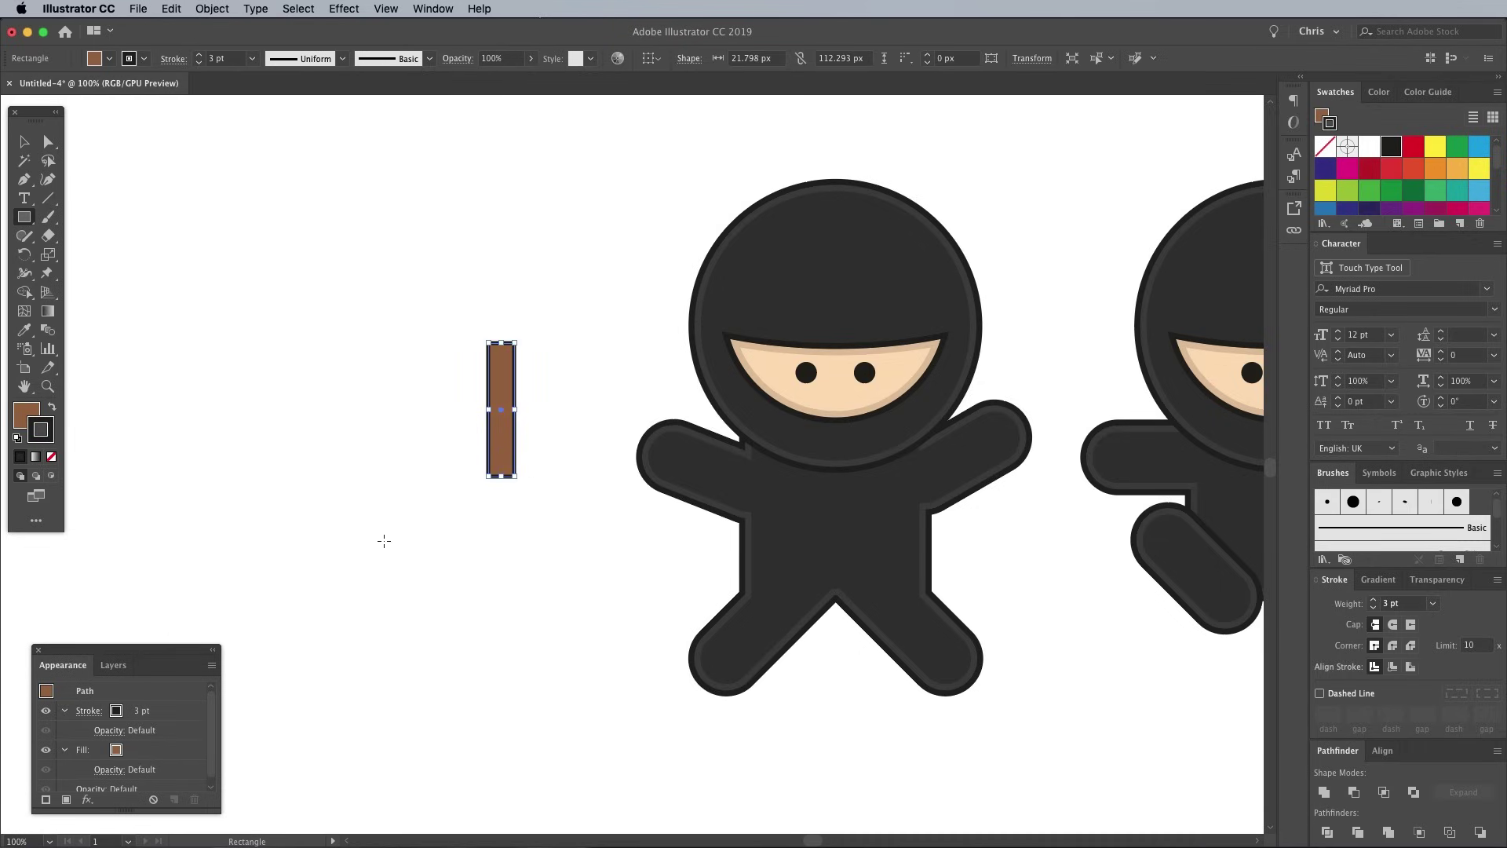
click(212, 665)
click(130, 711)
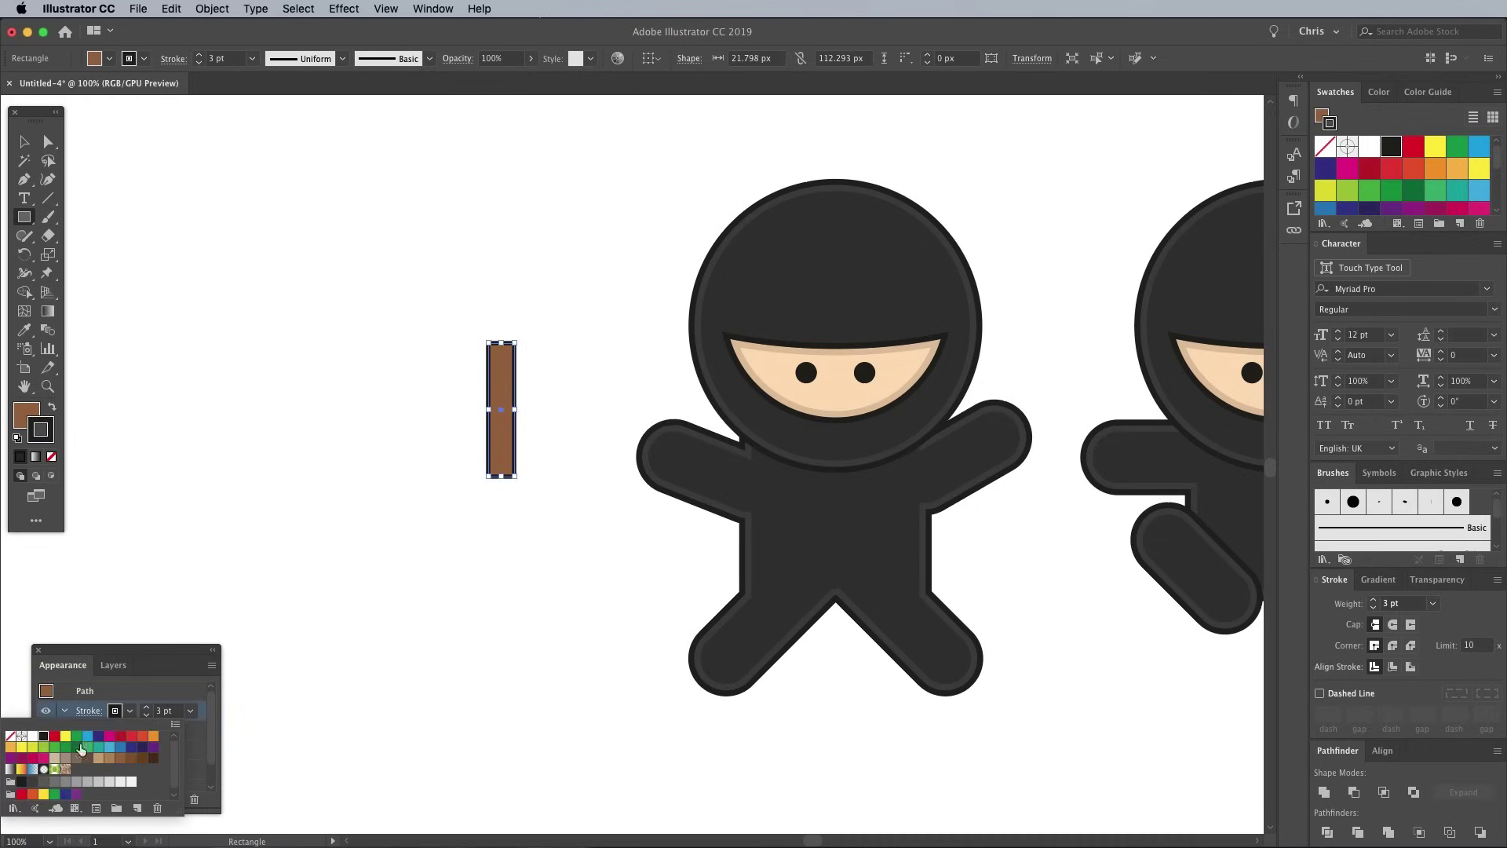
click(139, 760)
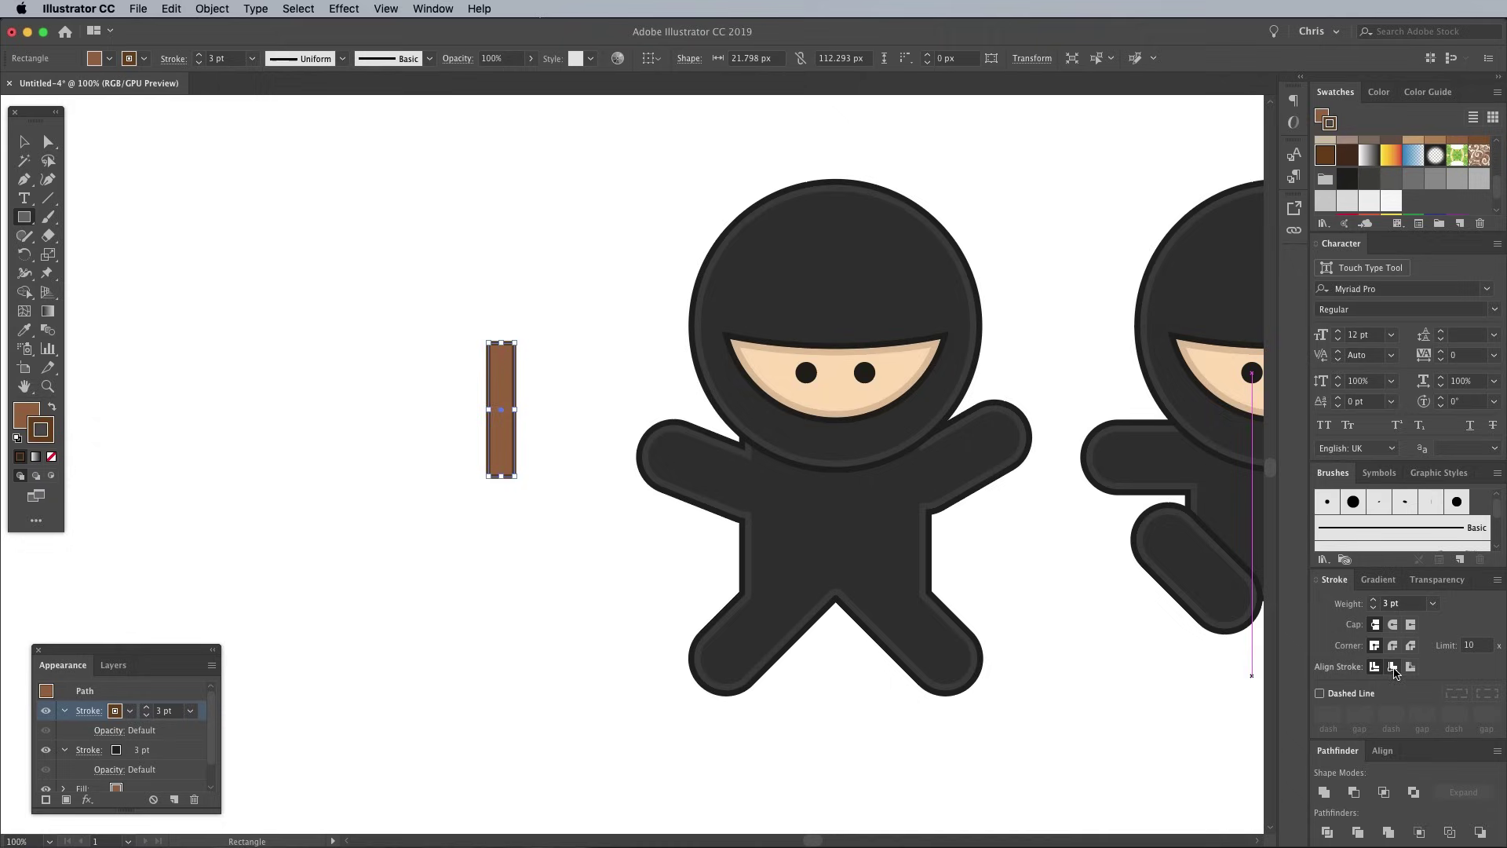
click(1393, 667)
click(1373, 600)
click(1373, 600)
Copy the stick, rotate one about 45° into the ninja's raised hand, reposition the other
key(v)
drag(480, 469, 370, 622)
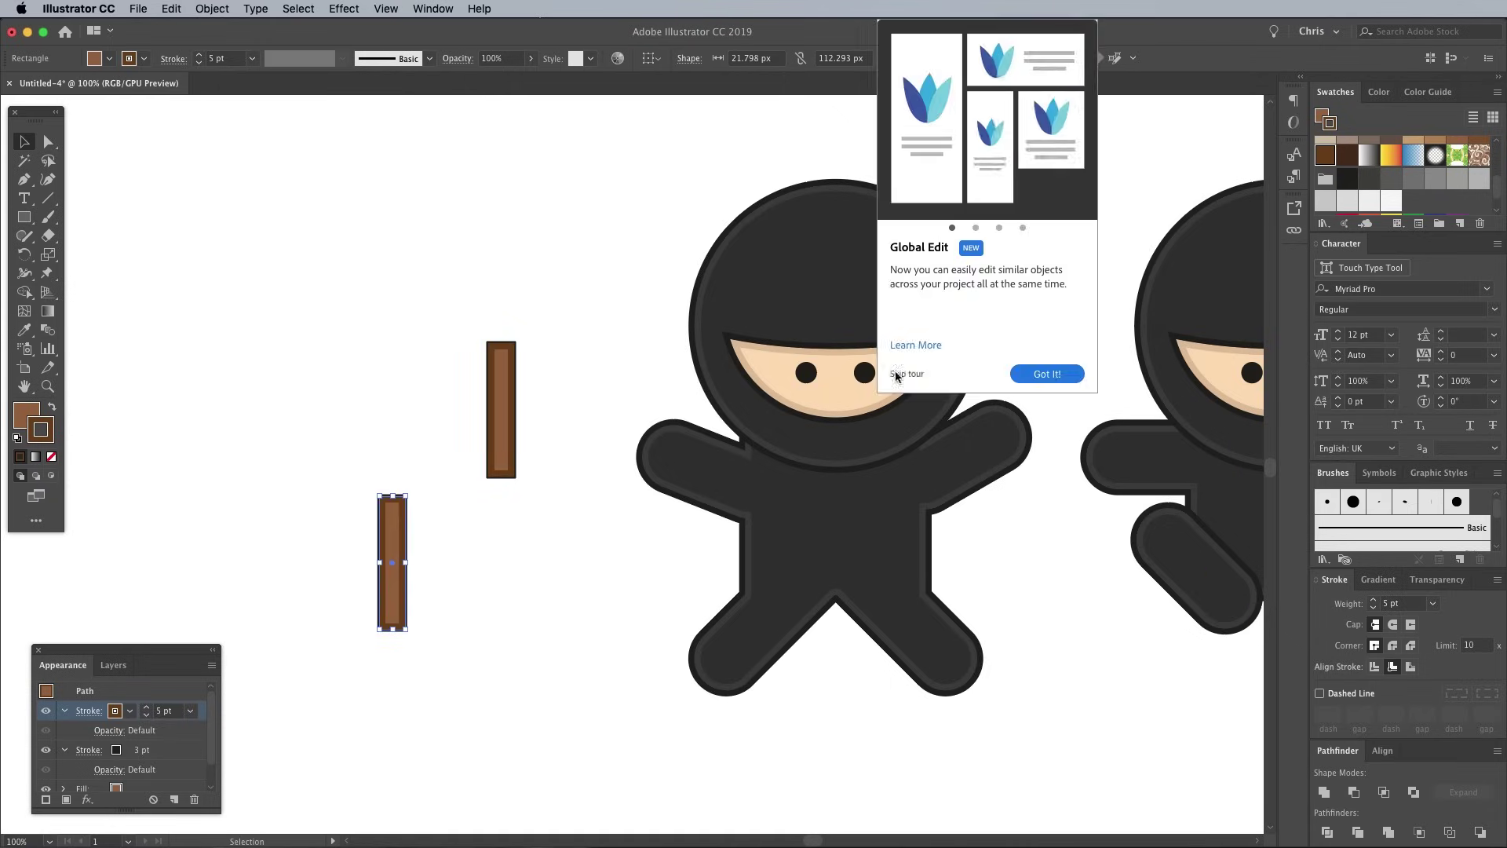
click(501, 440)
drag(528, 491, 578, 448)
drag(497, 404, 626, 409)
drag(392, 550, 515, 546)
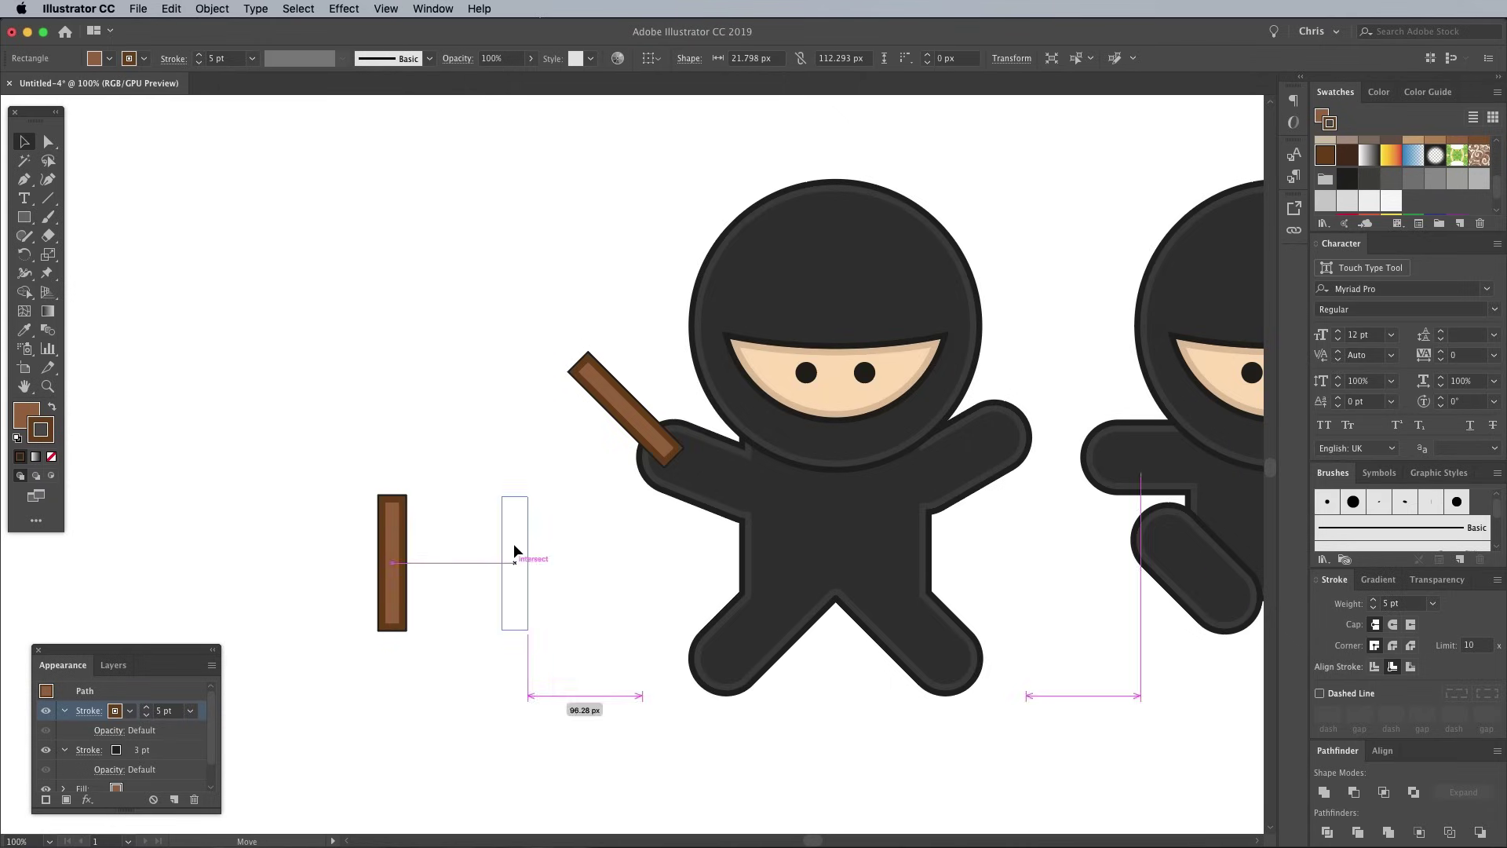
click(419, 470)
Draw a small grey circle above the angled stick and Alt-drag a copy leftward
drag(26, 224, 86, 255)
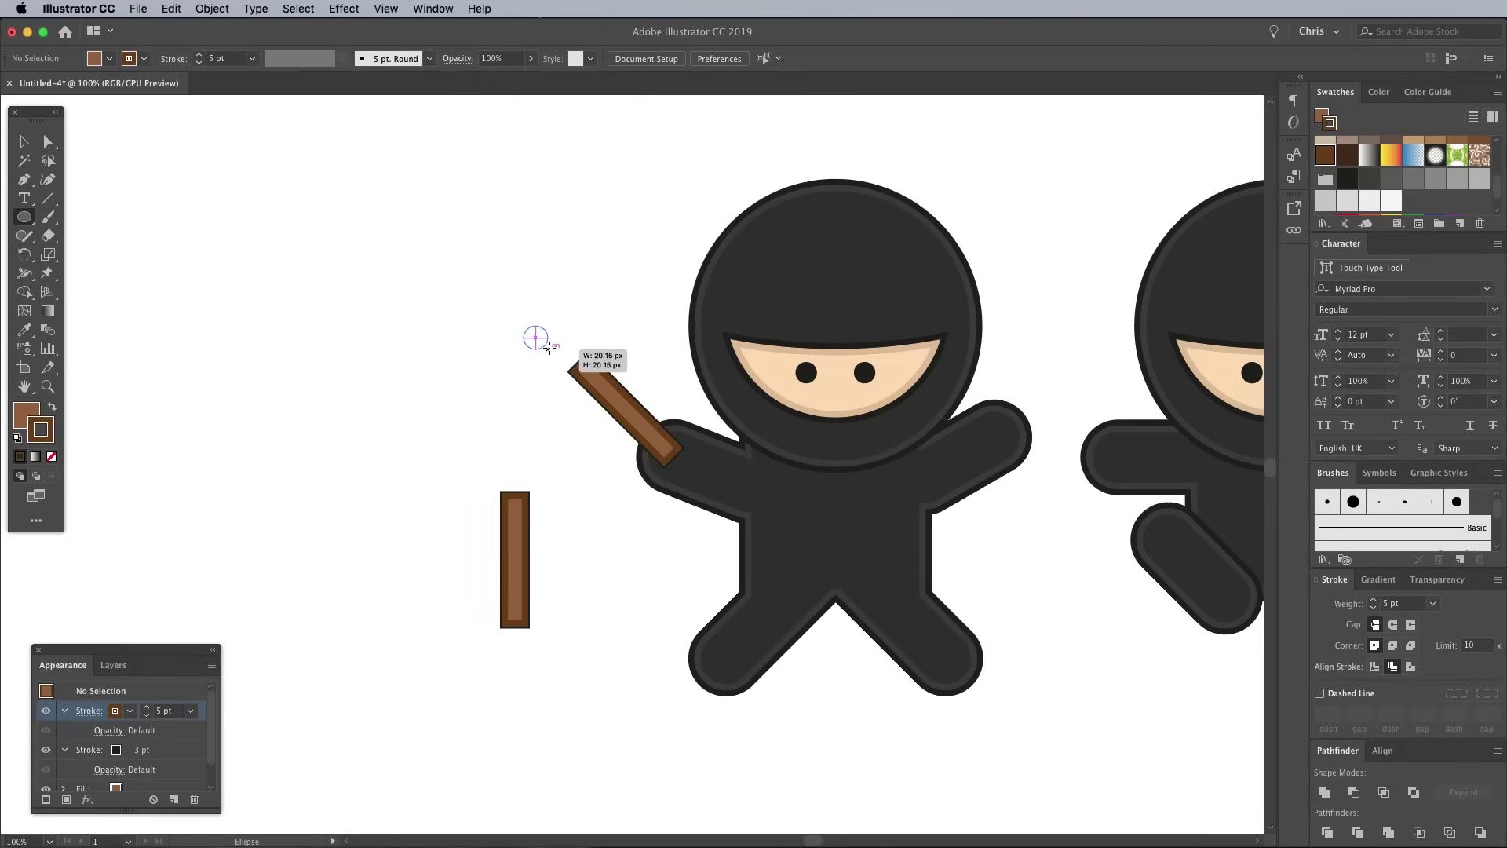
drag(526, 328, 540, 348)
click(1413, 192)
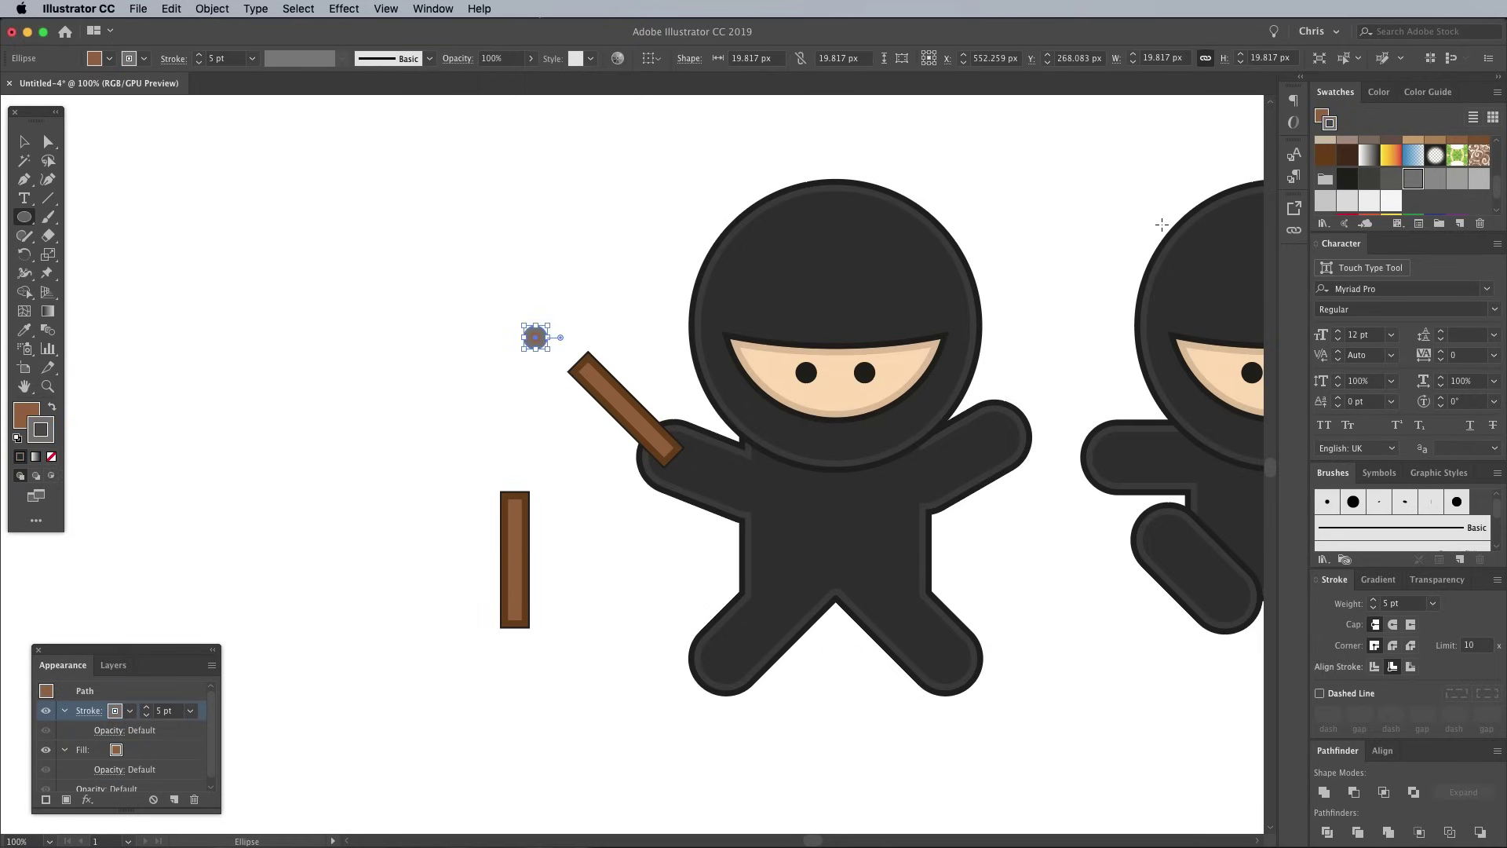
key(x)
click(1414, 202)
click(24, 142)
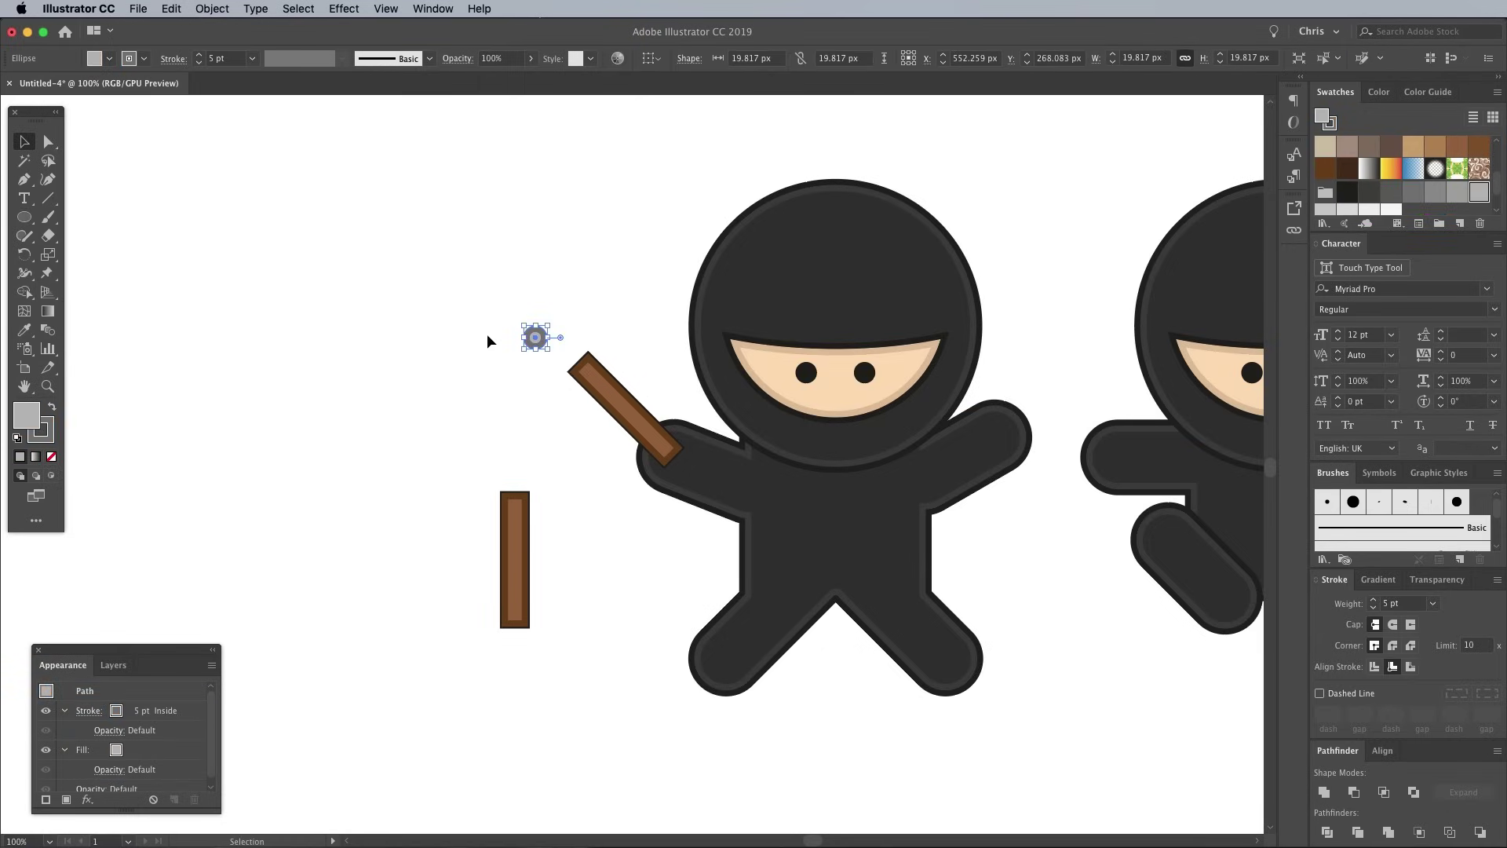
drag(537, 339, 327, 341)
Blend the two grey circles into a row of links and start a Pen curve
shift+click(534, 338)
click(212, 9)
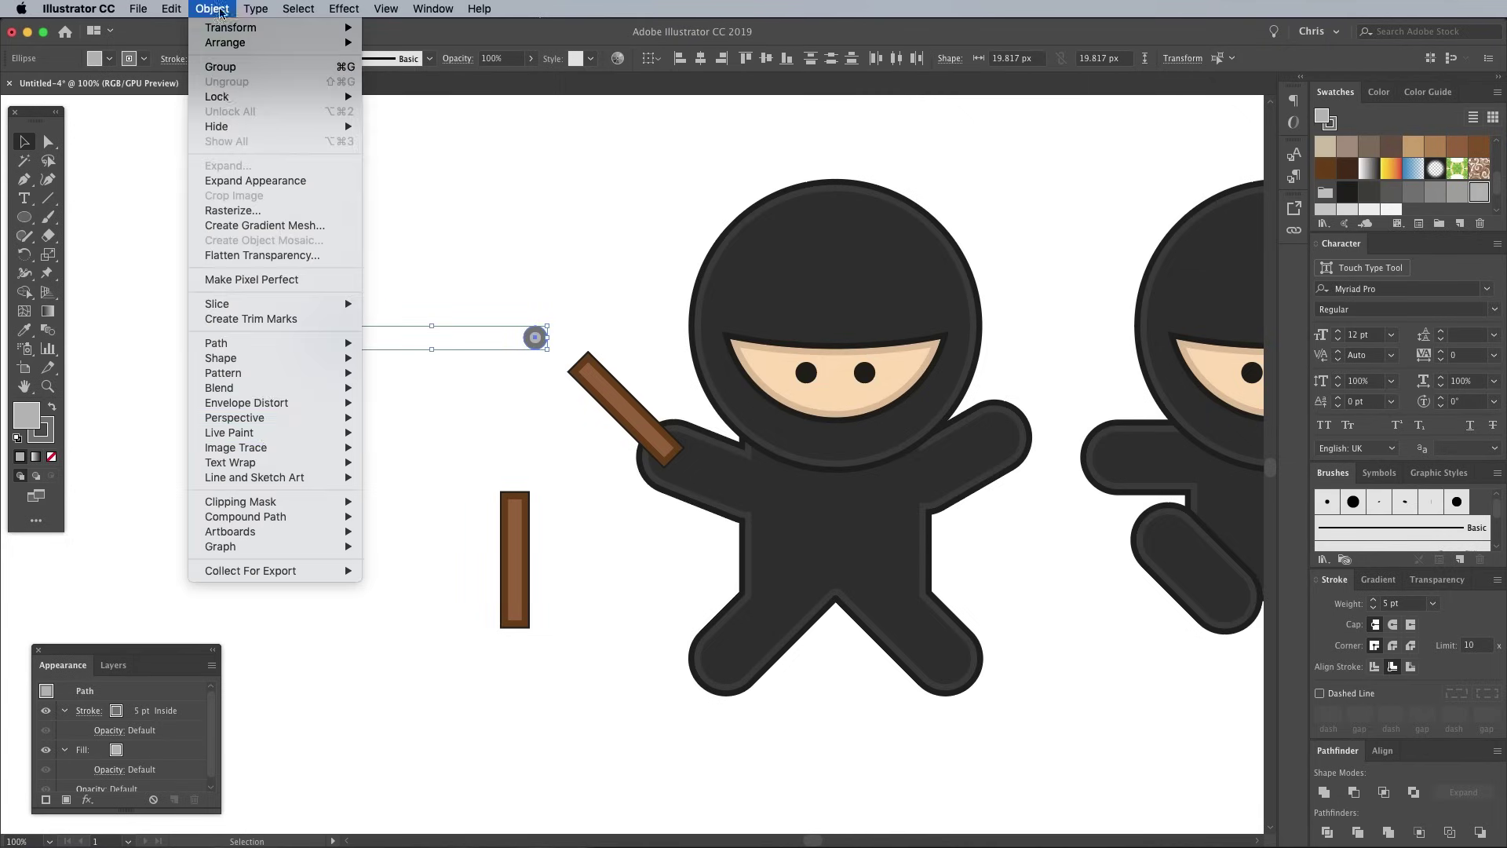
mouse_move(271, 387)
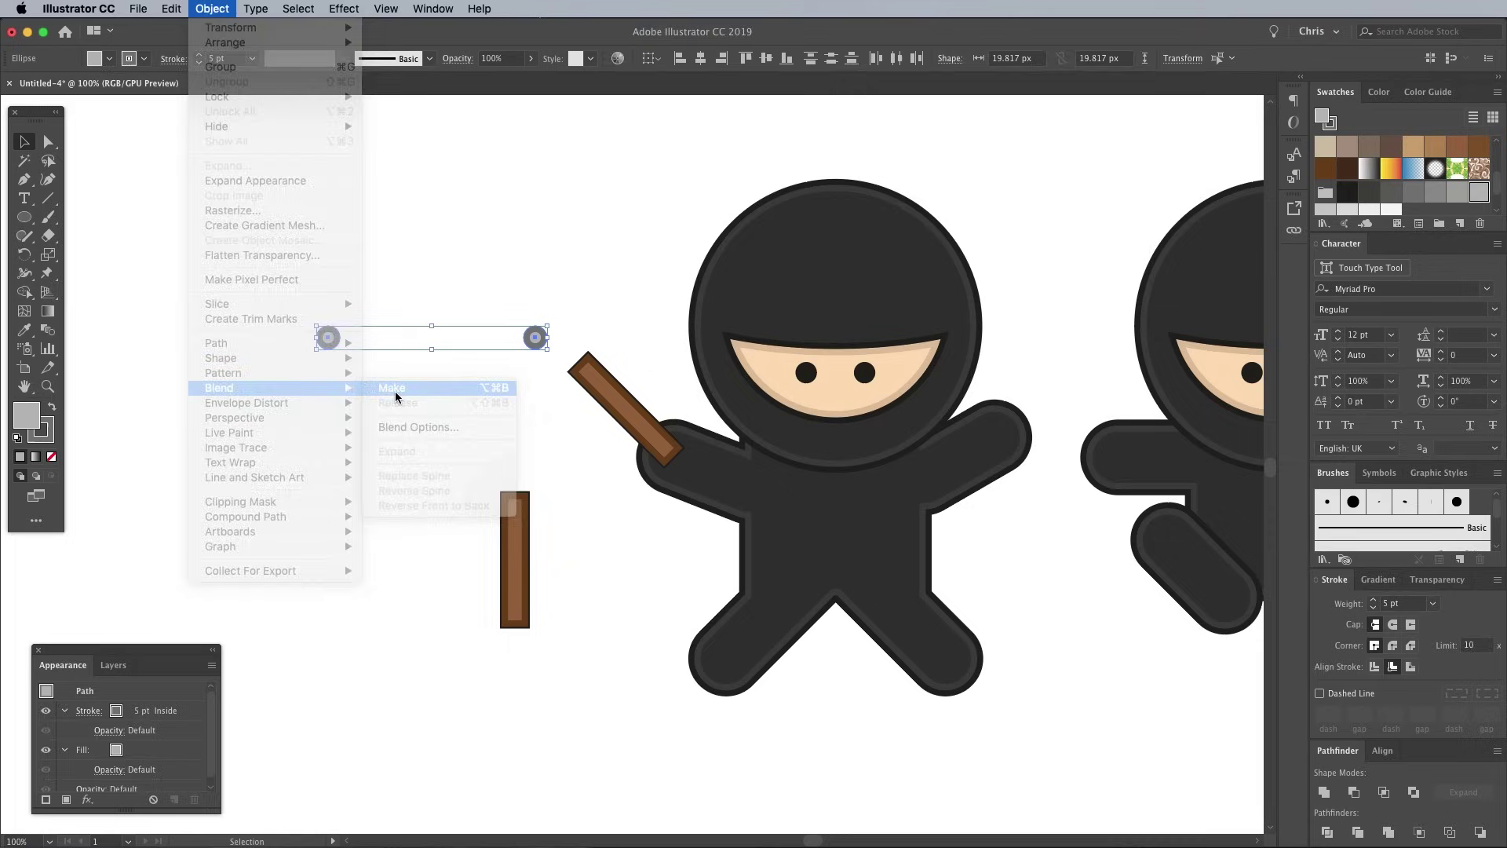
click(395, 388)
key(p)
key(super+shift+a)
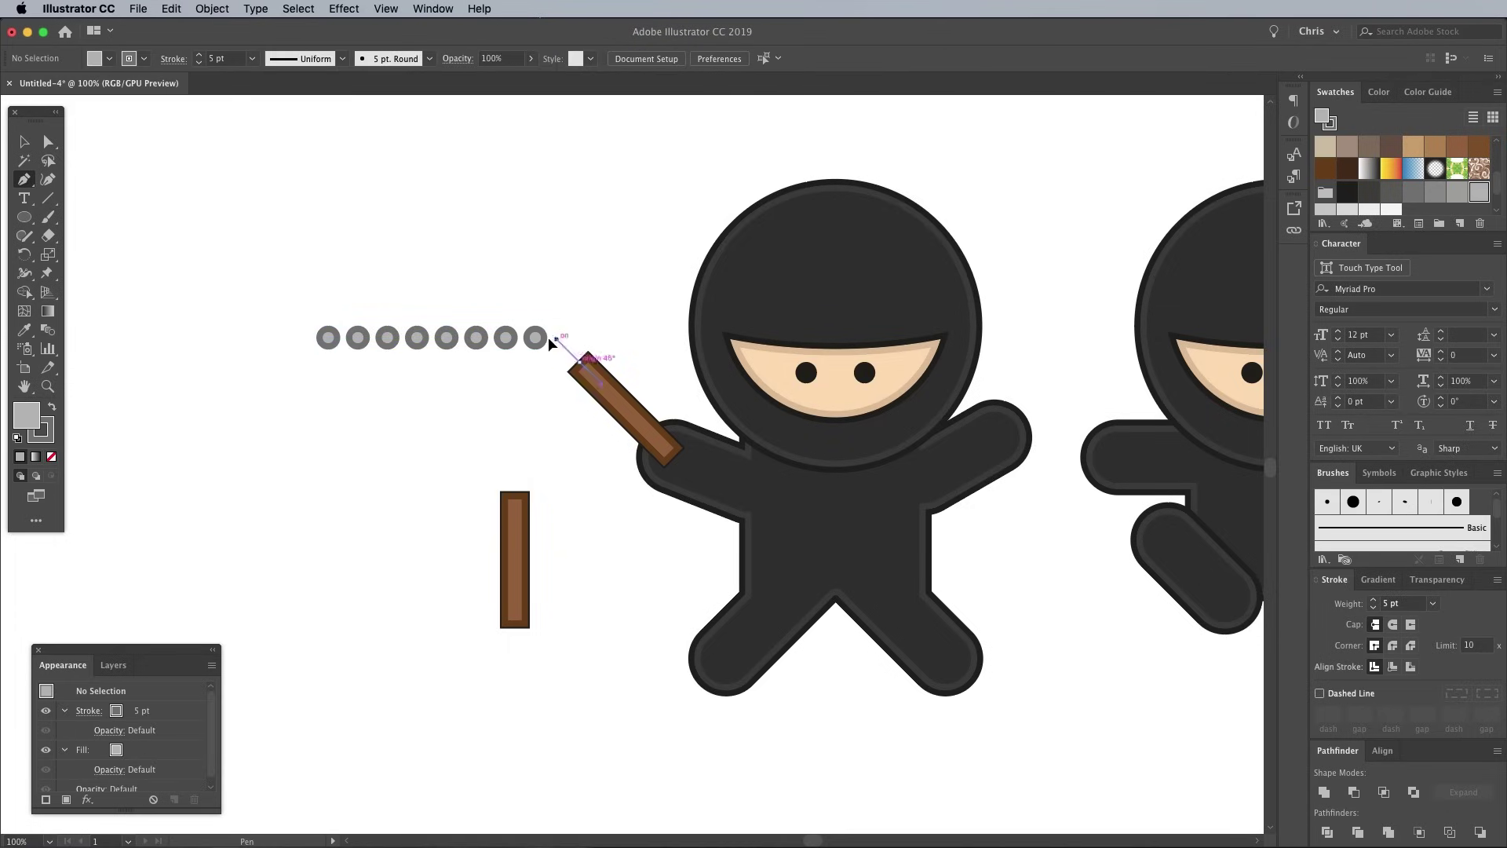
drag(514, 491, 603, 658)
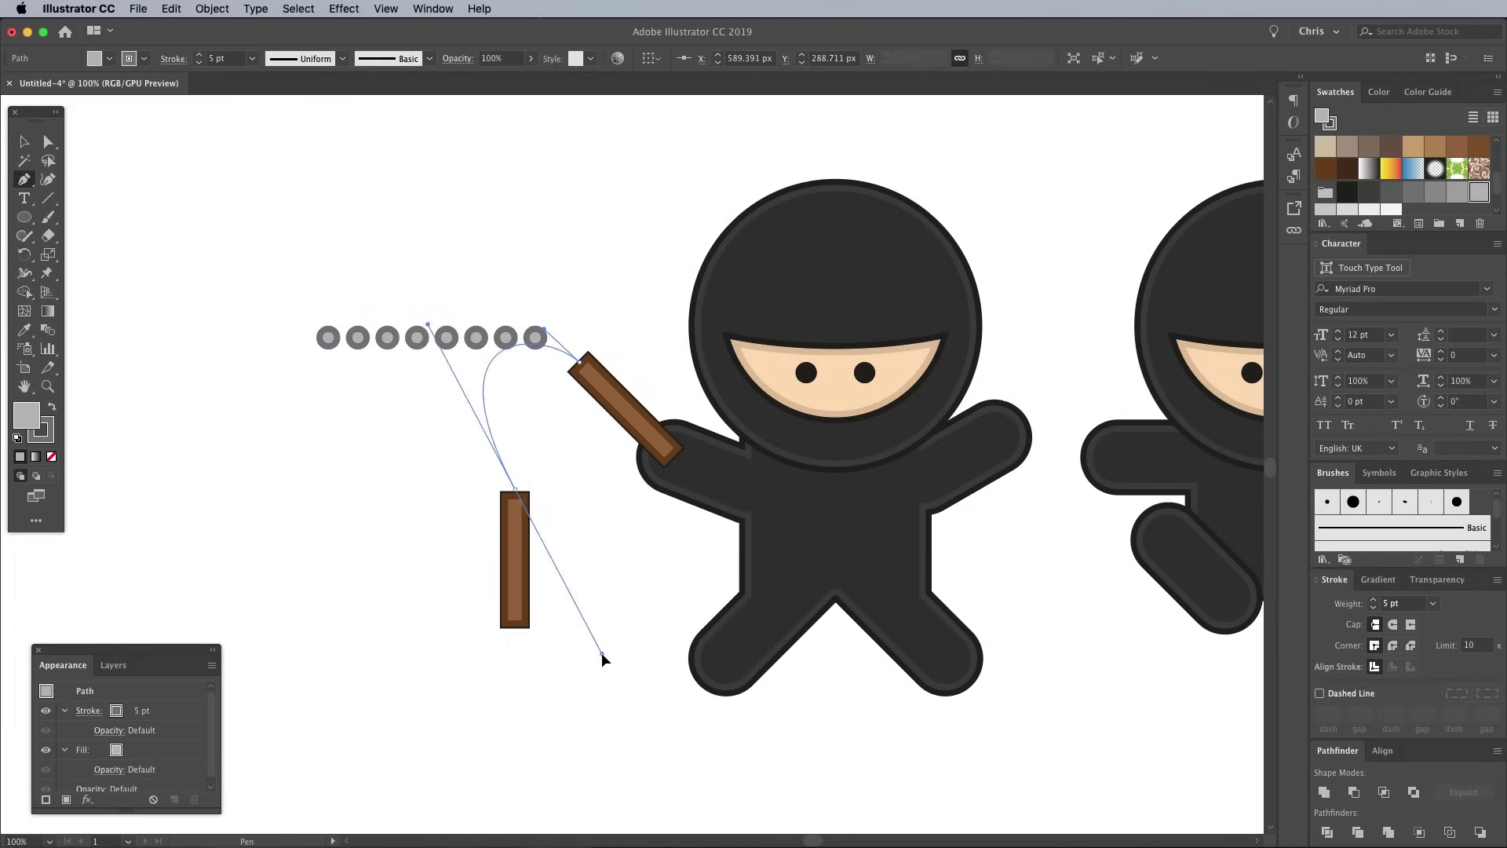
key(super+z)
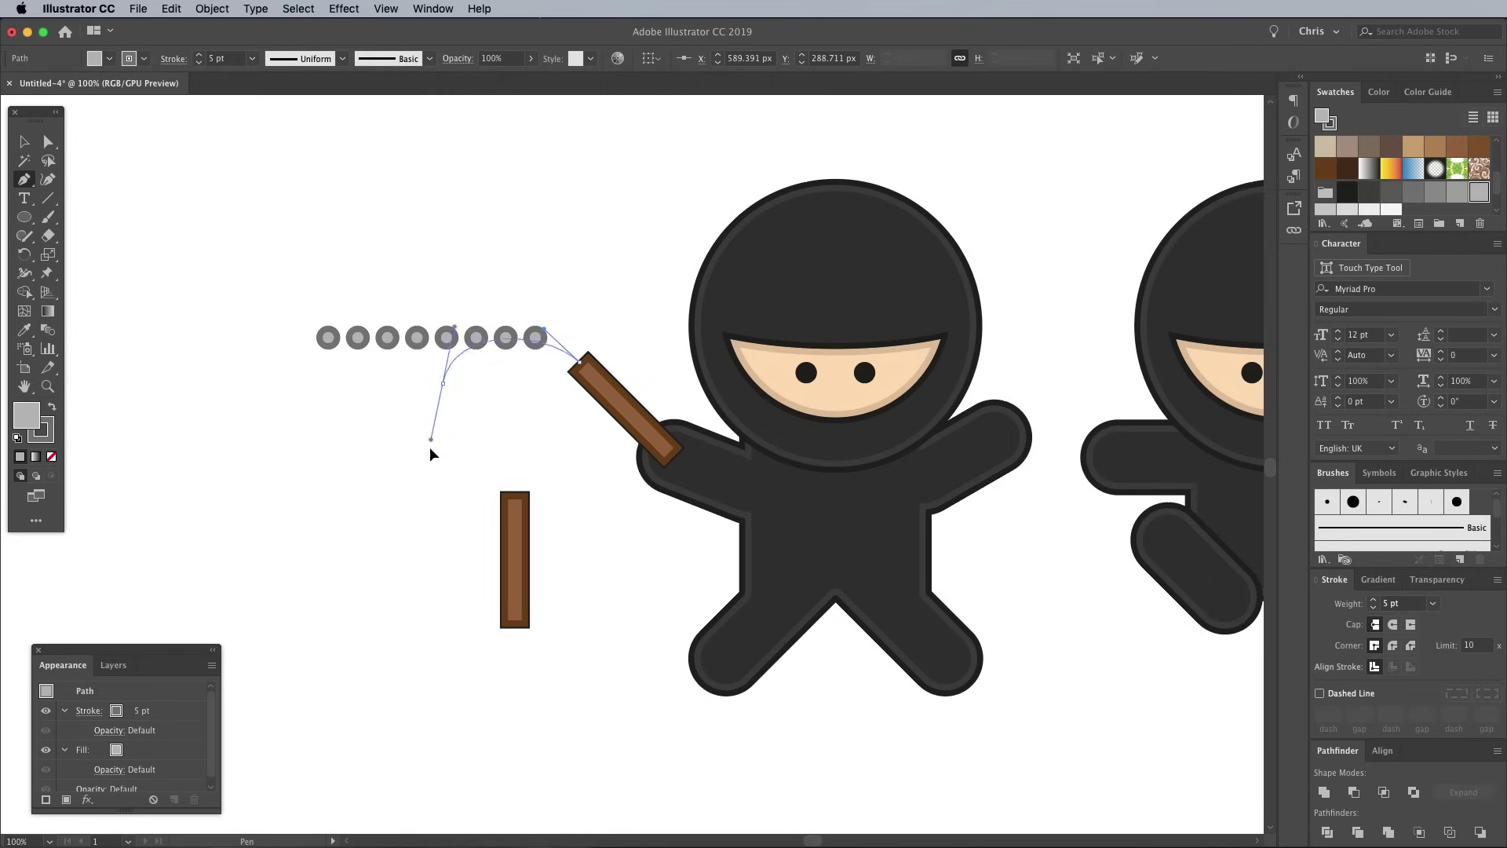
Redraw the curve to the vertical stick's top, remove its fill, and make it the blend's spine
drag(515, 490, 541, 561)
key(v)
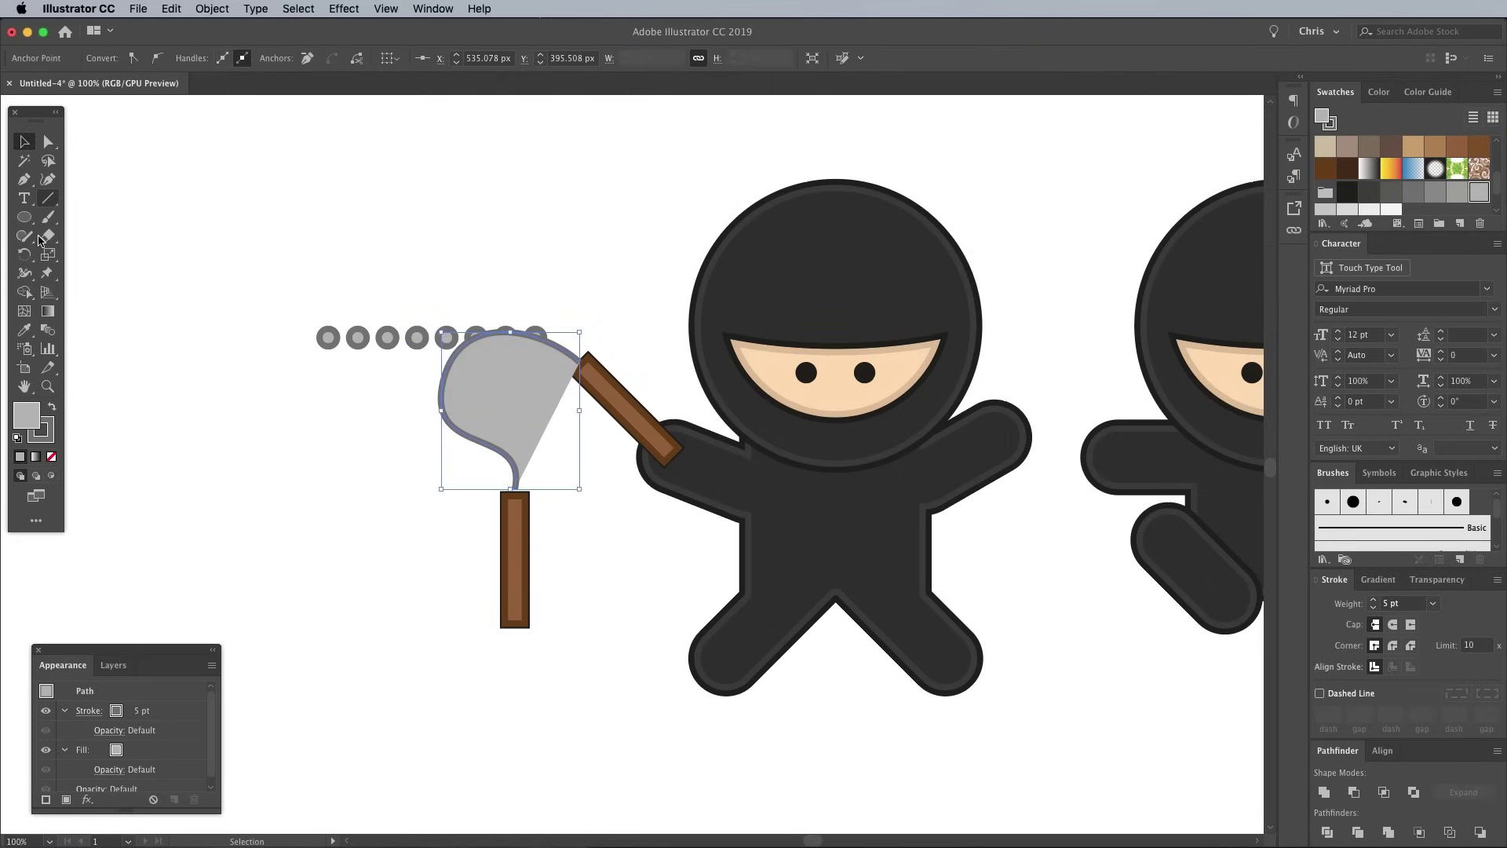
click(52, 457)
shift+click(395, 340)
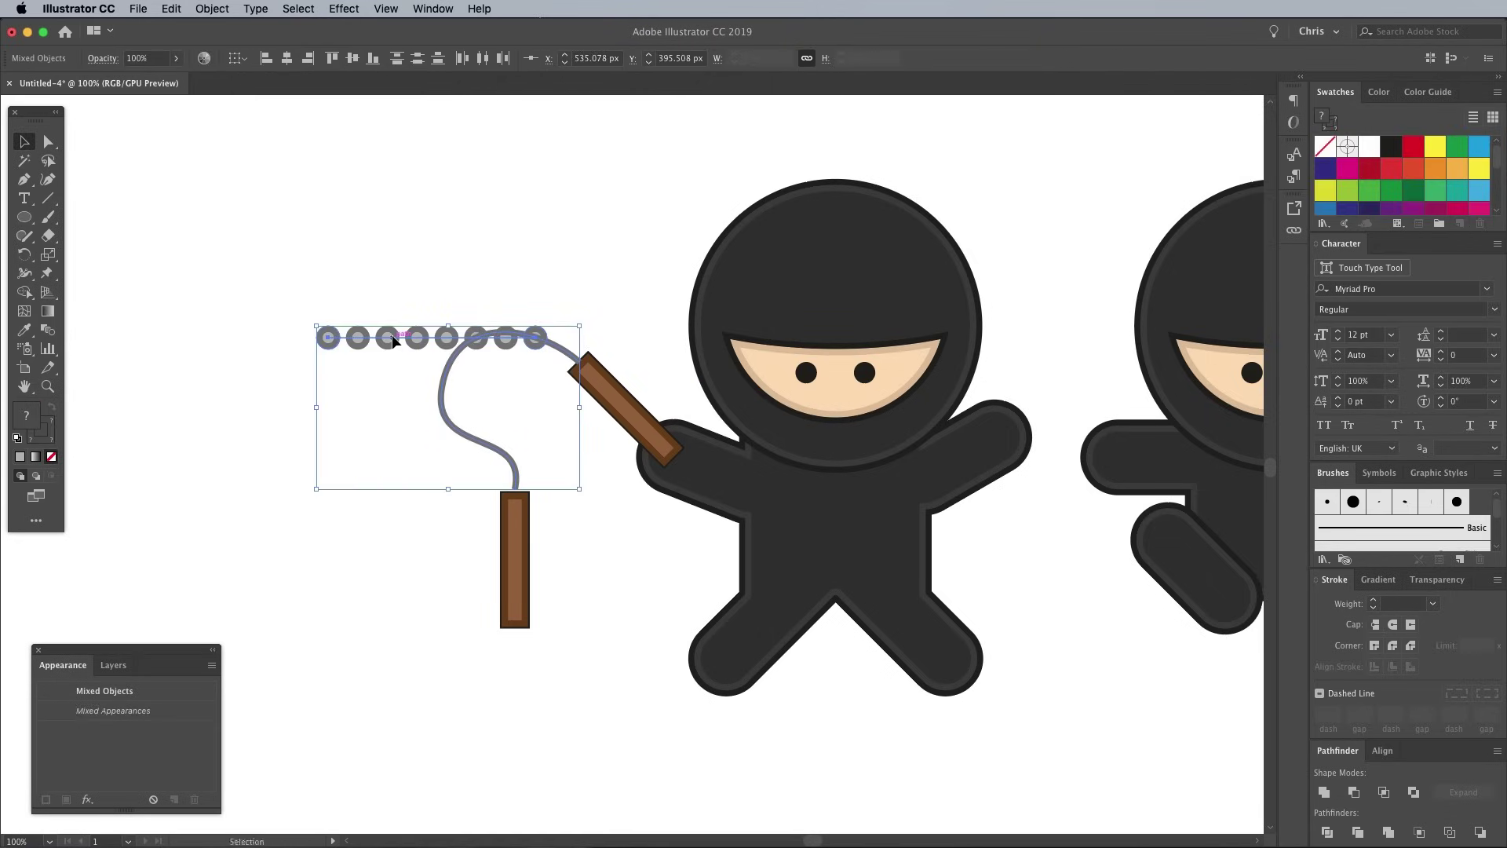
click(210, 9)
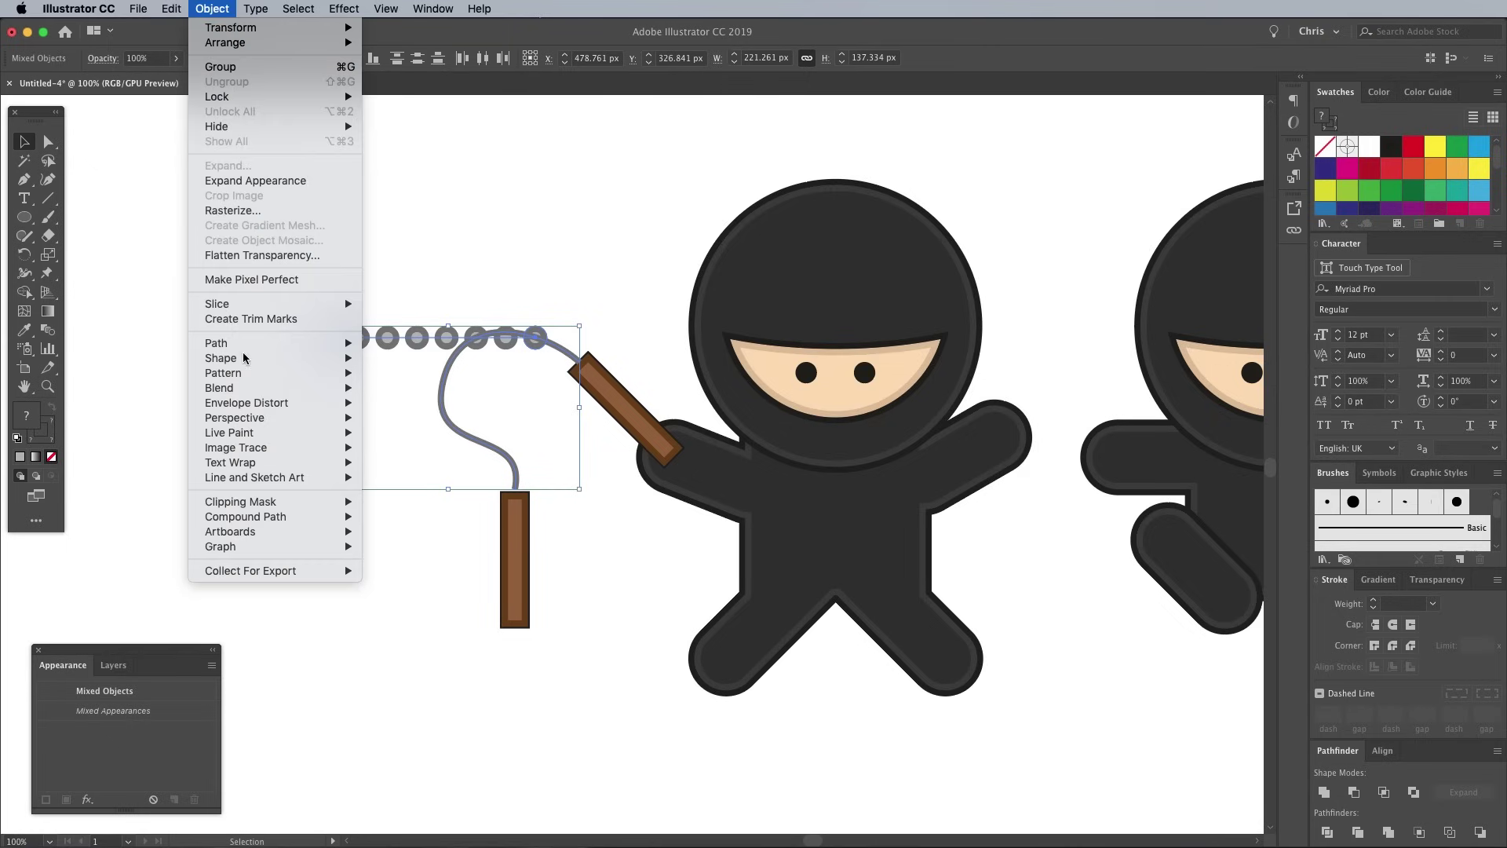
mouse_move(219, 388)
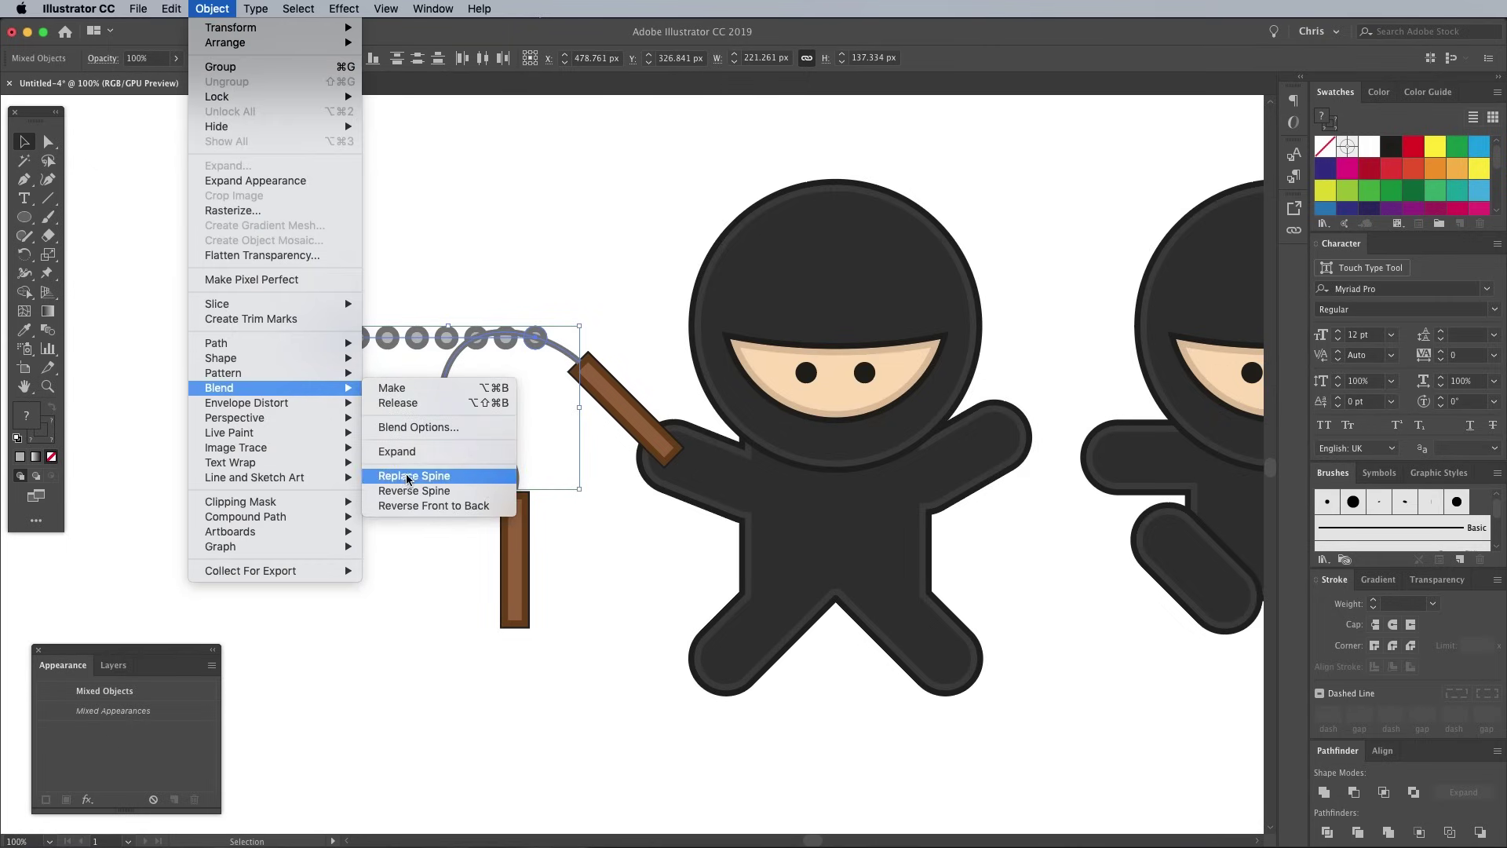
click(407, 476)
Set the blend's spacing to Specified Steps of 10
click(211, 9)
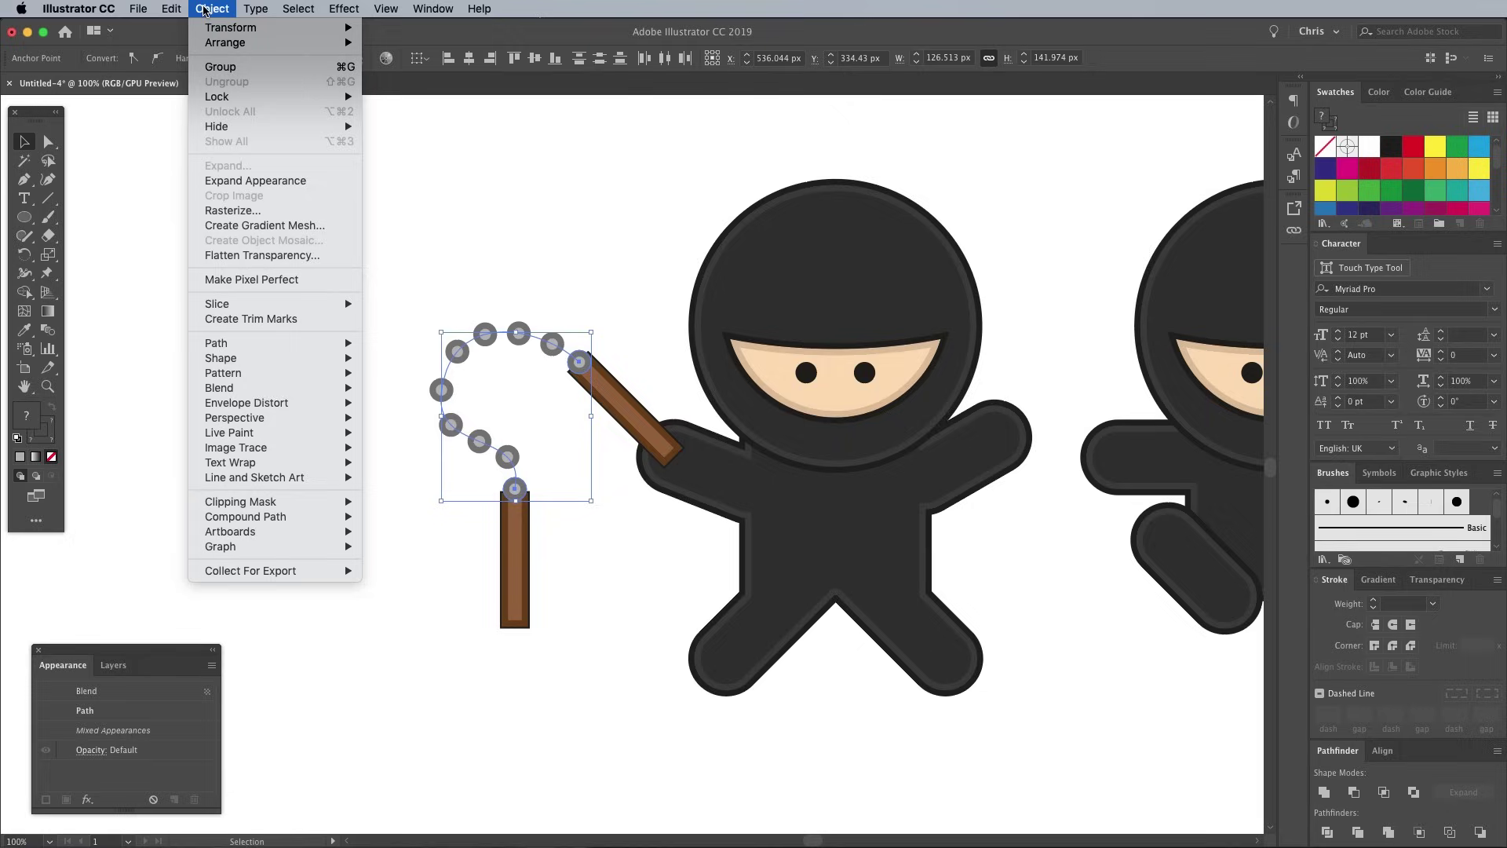
click(408, 427)
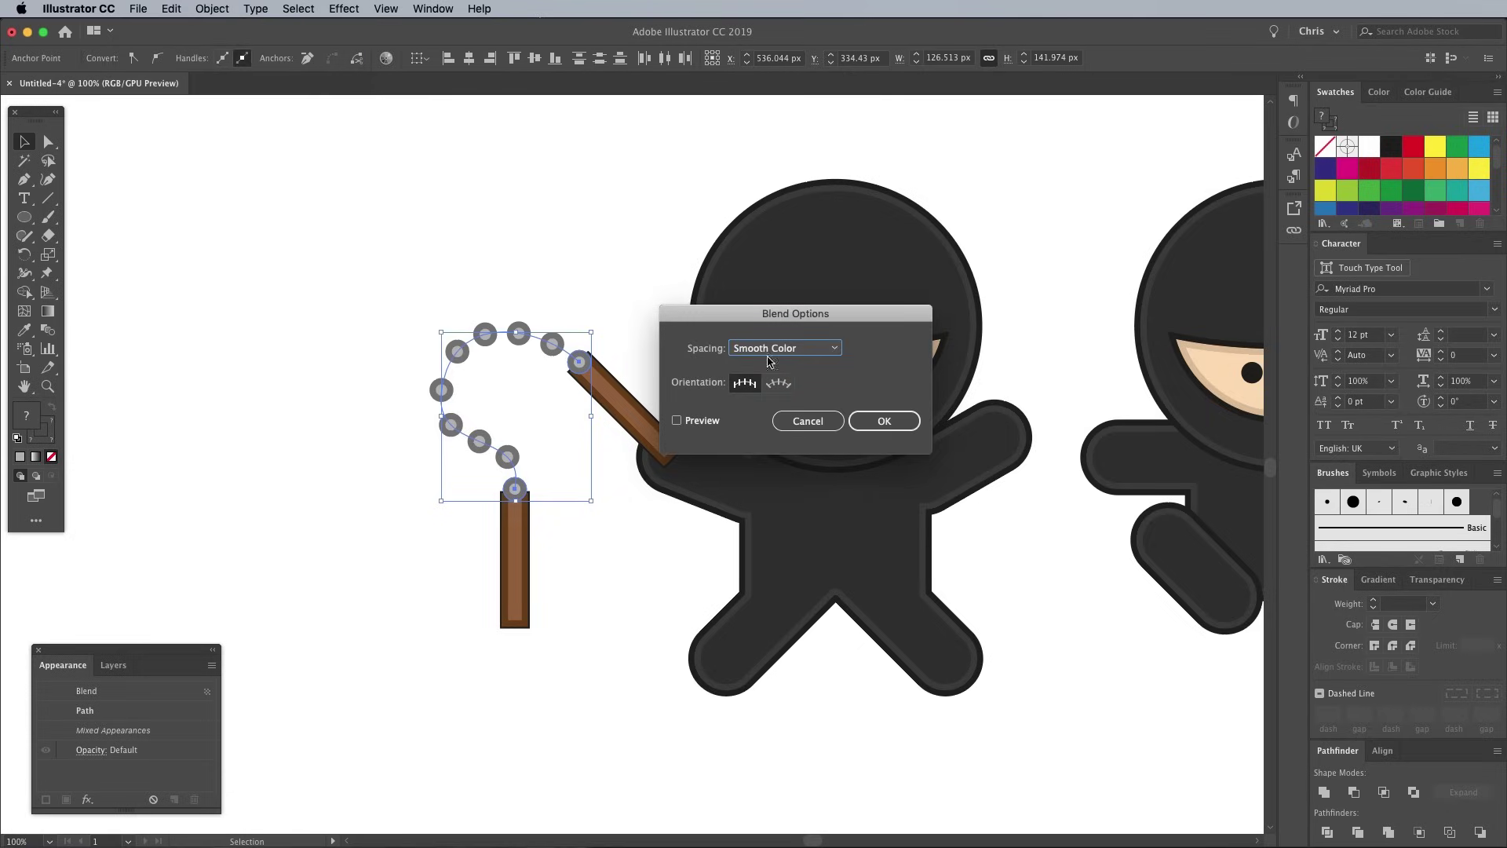
click(782, 347)
click(786, 383)
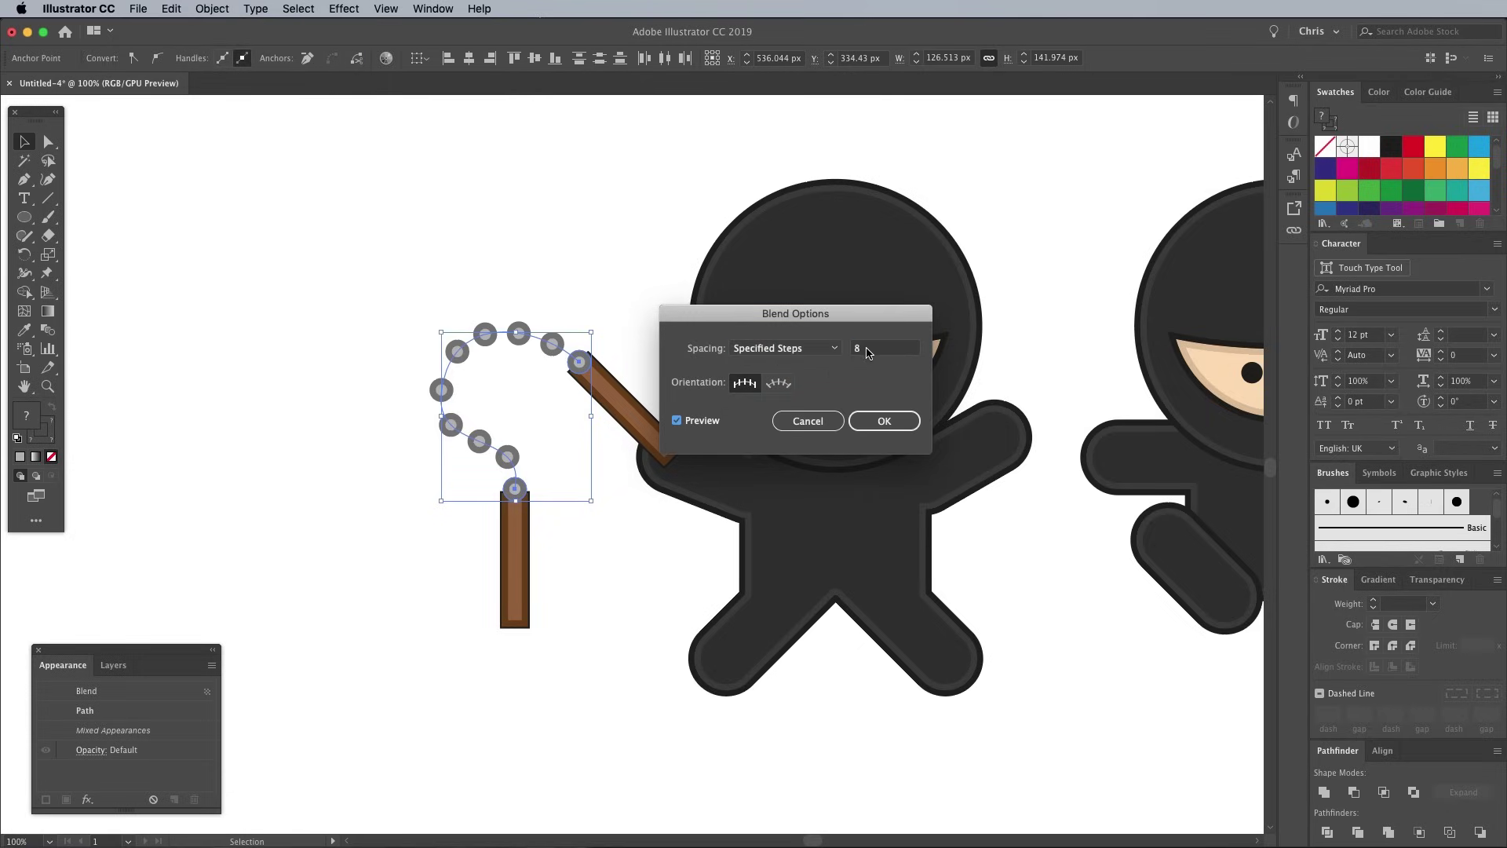
key(Up)
key(Up)
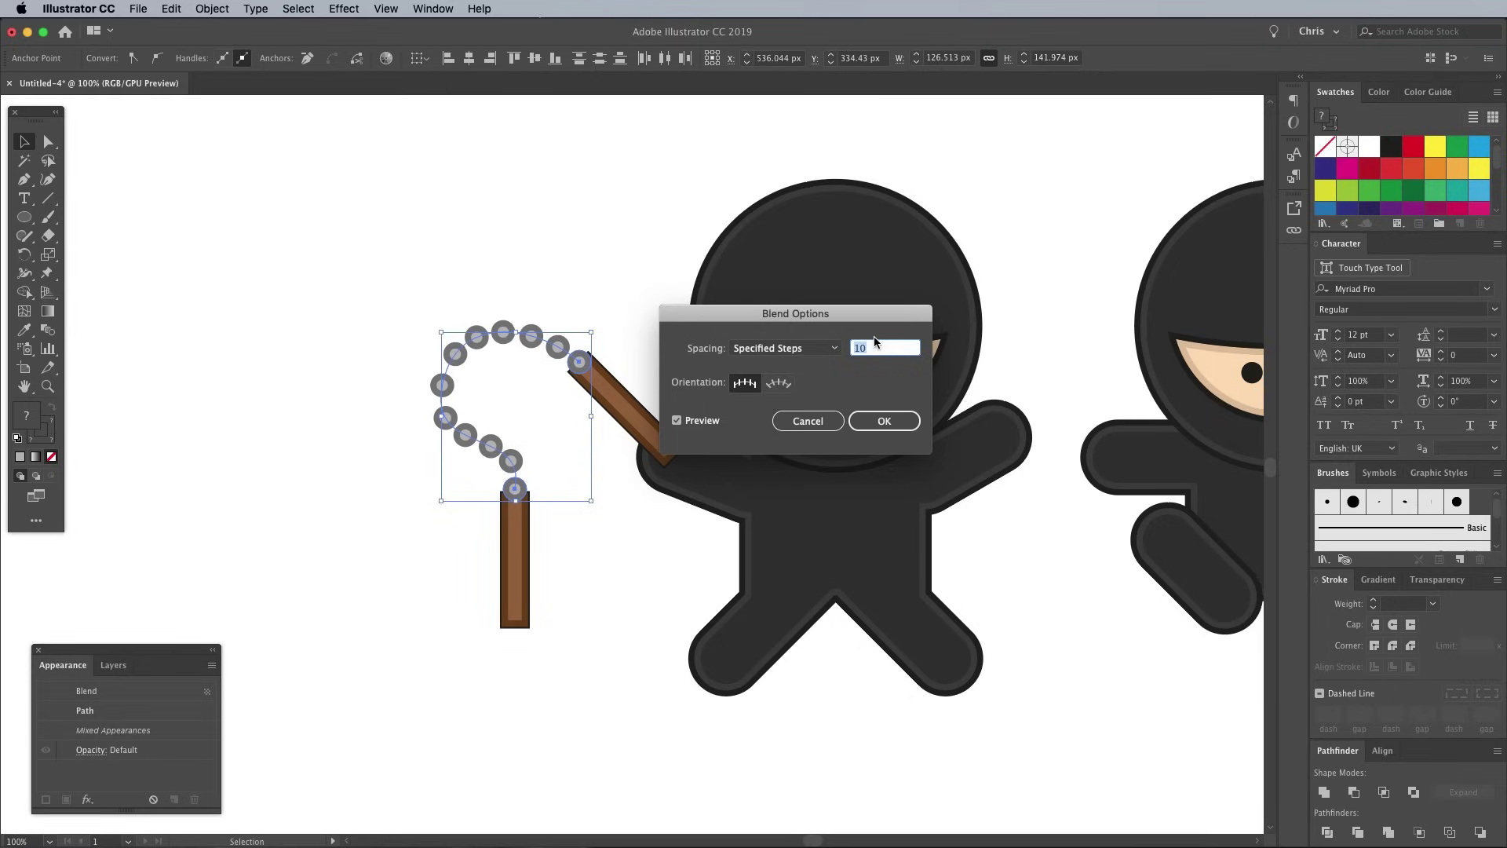
click(883, 422)
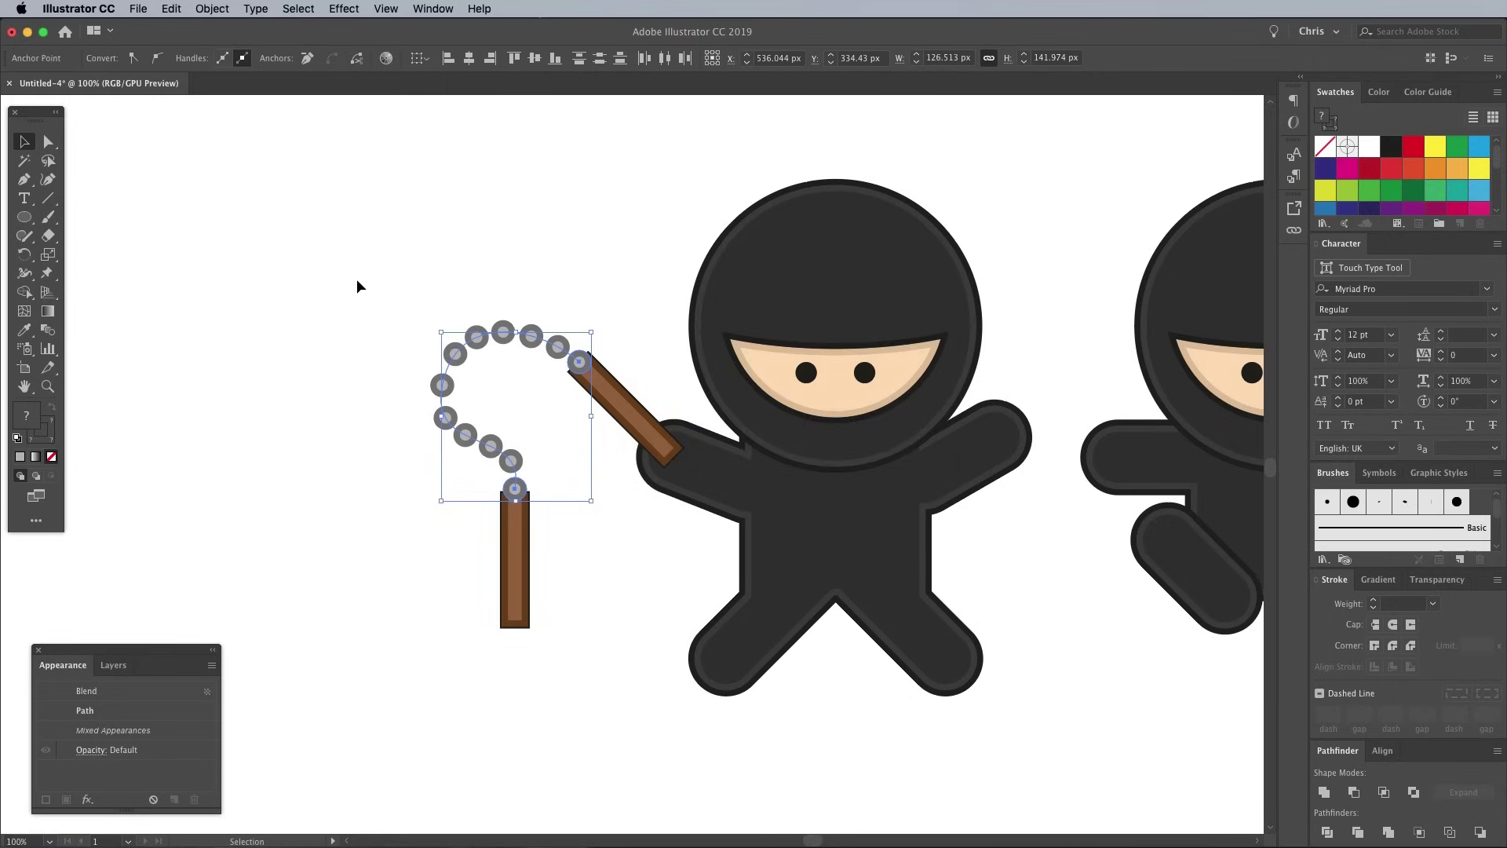
Group the chain, both sticks and the ninja, and move them to the left
key(ctrl+g)
click(596, 509)
click(509, 348)
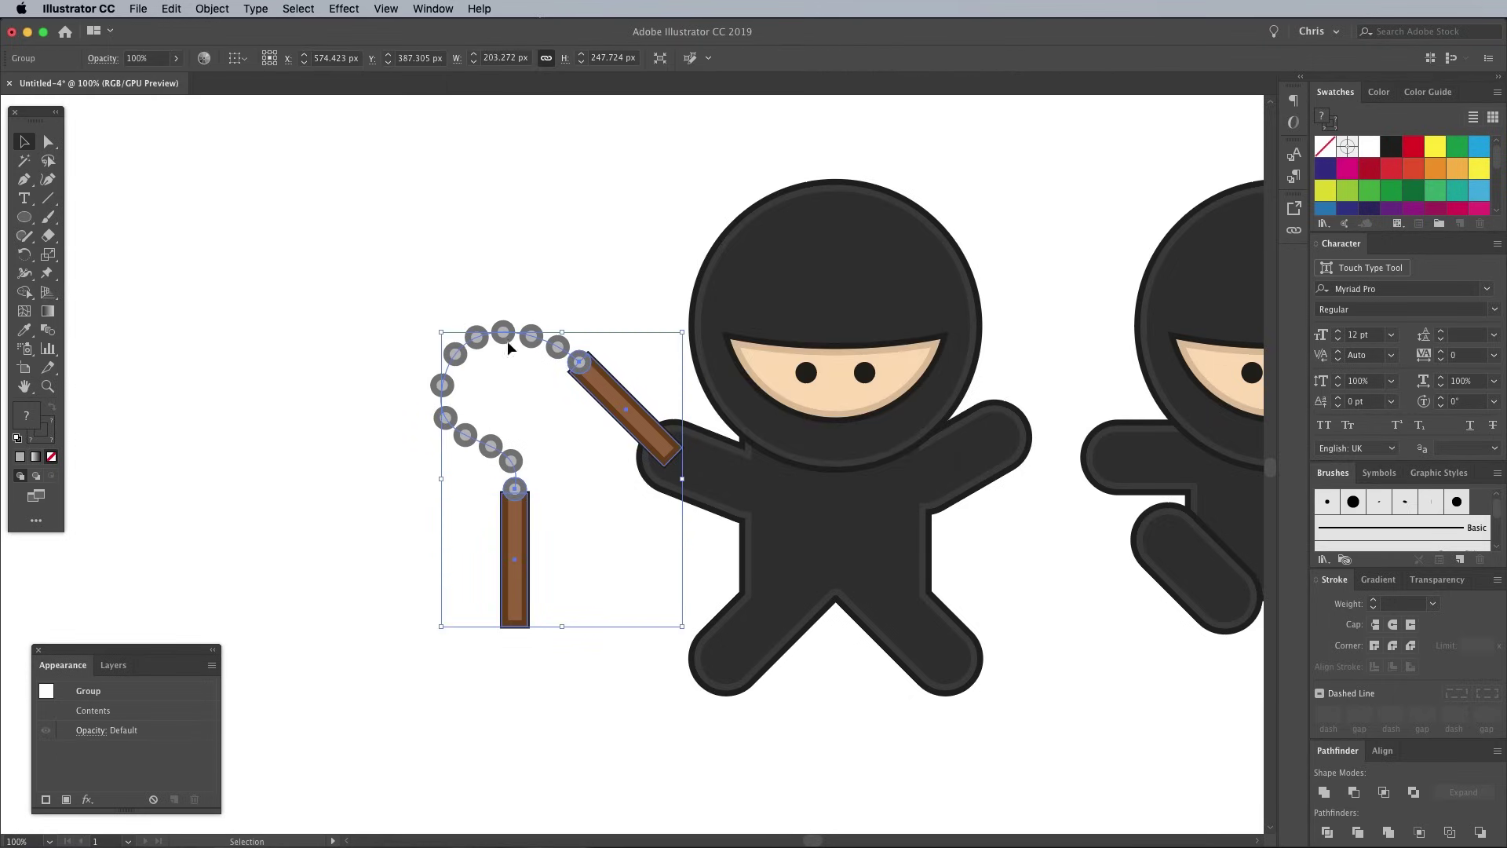
shift+click(773, 463)
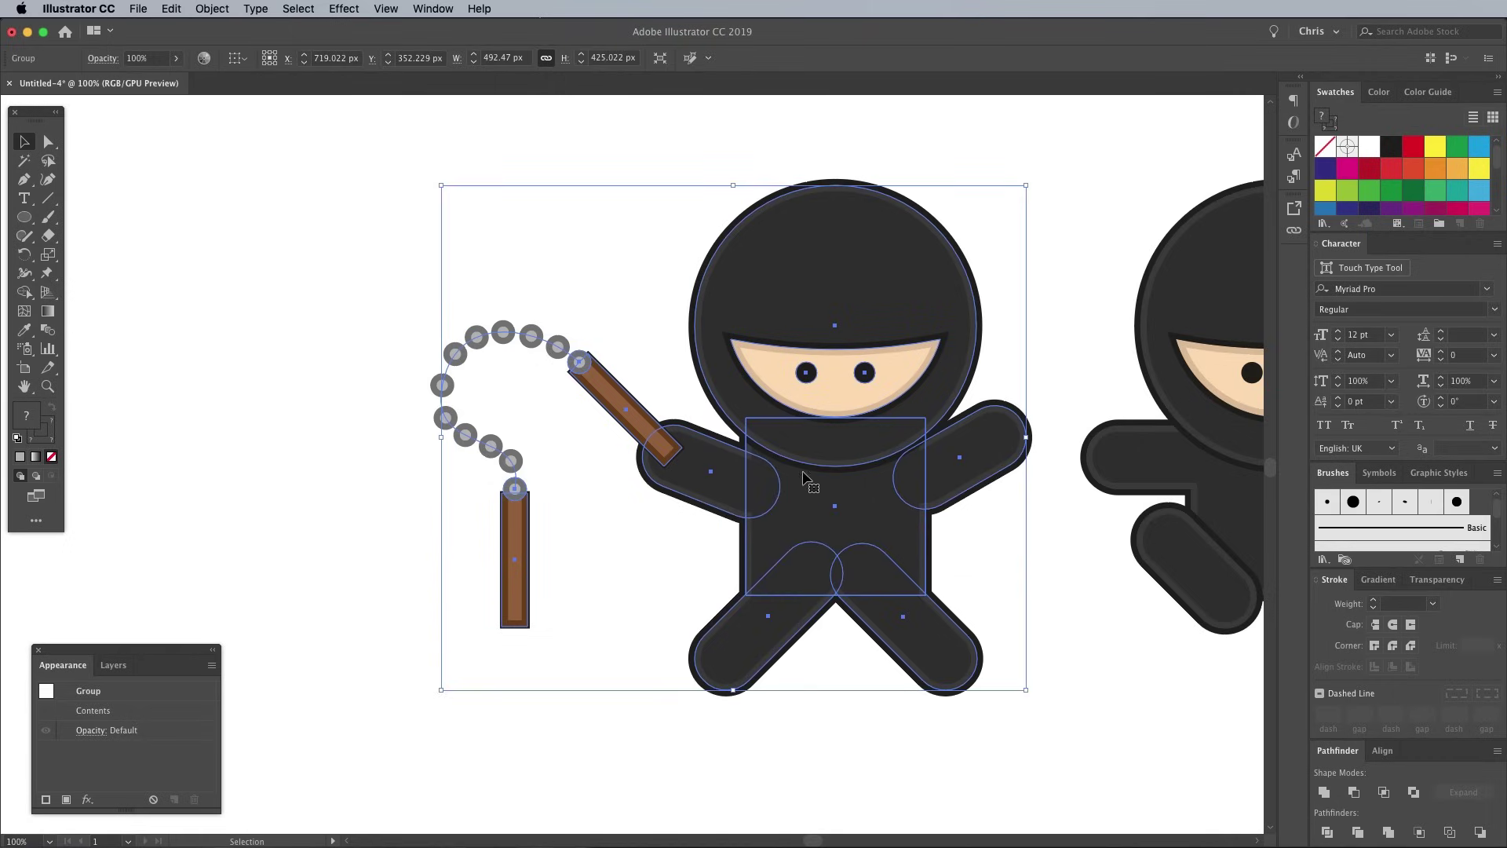
drag(651, 471, 301, 471)
scroll(471, 471, right, 10)
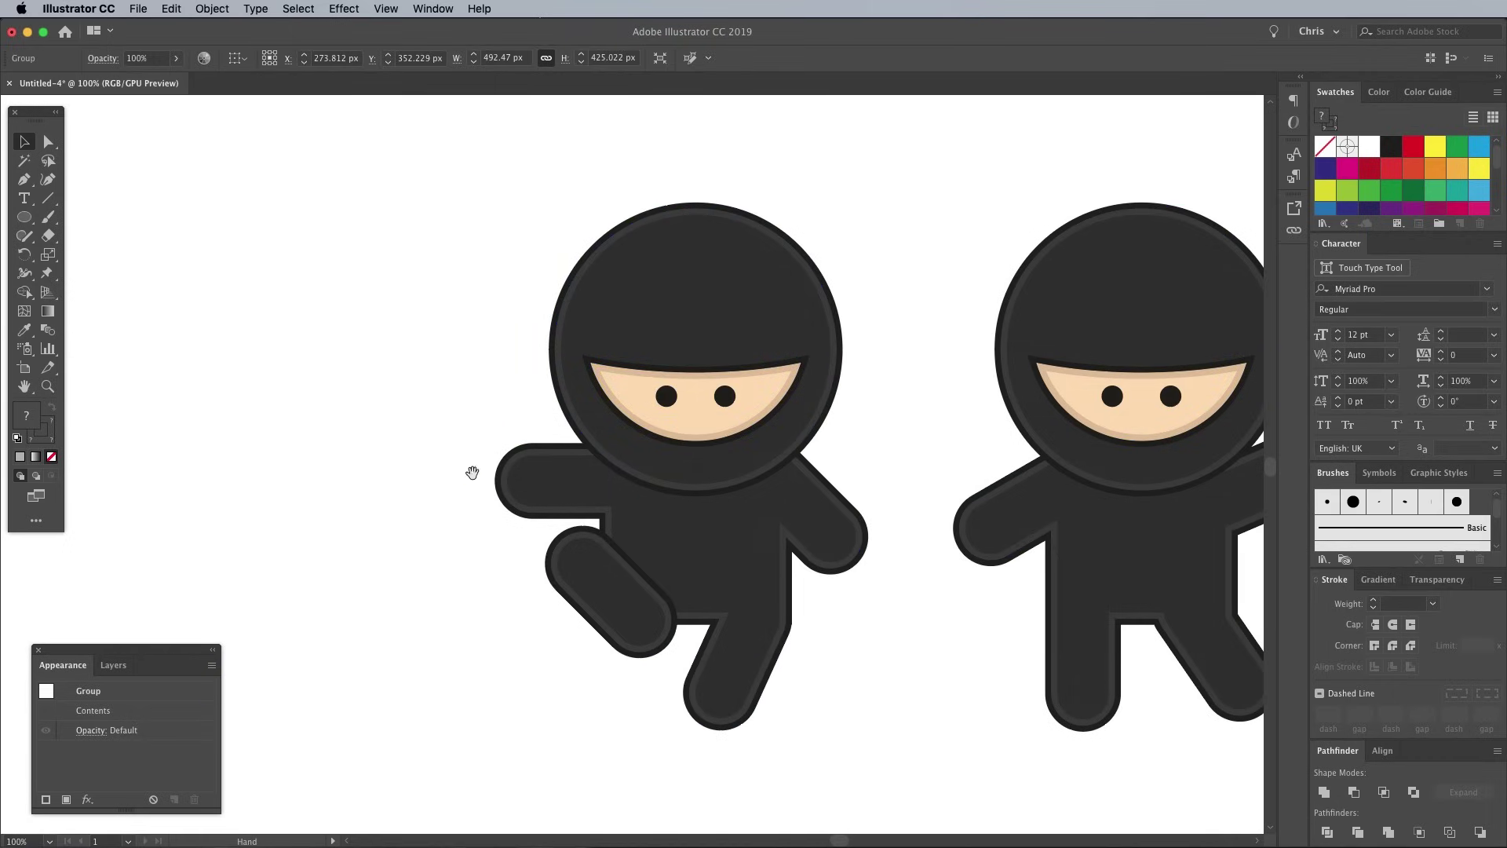
Draw a small triangle with the Star tool near the kicking ninja
drag(419, 426, 469, 417)
click(24, 216)
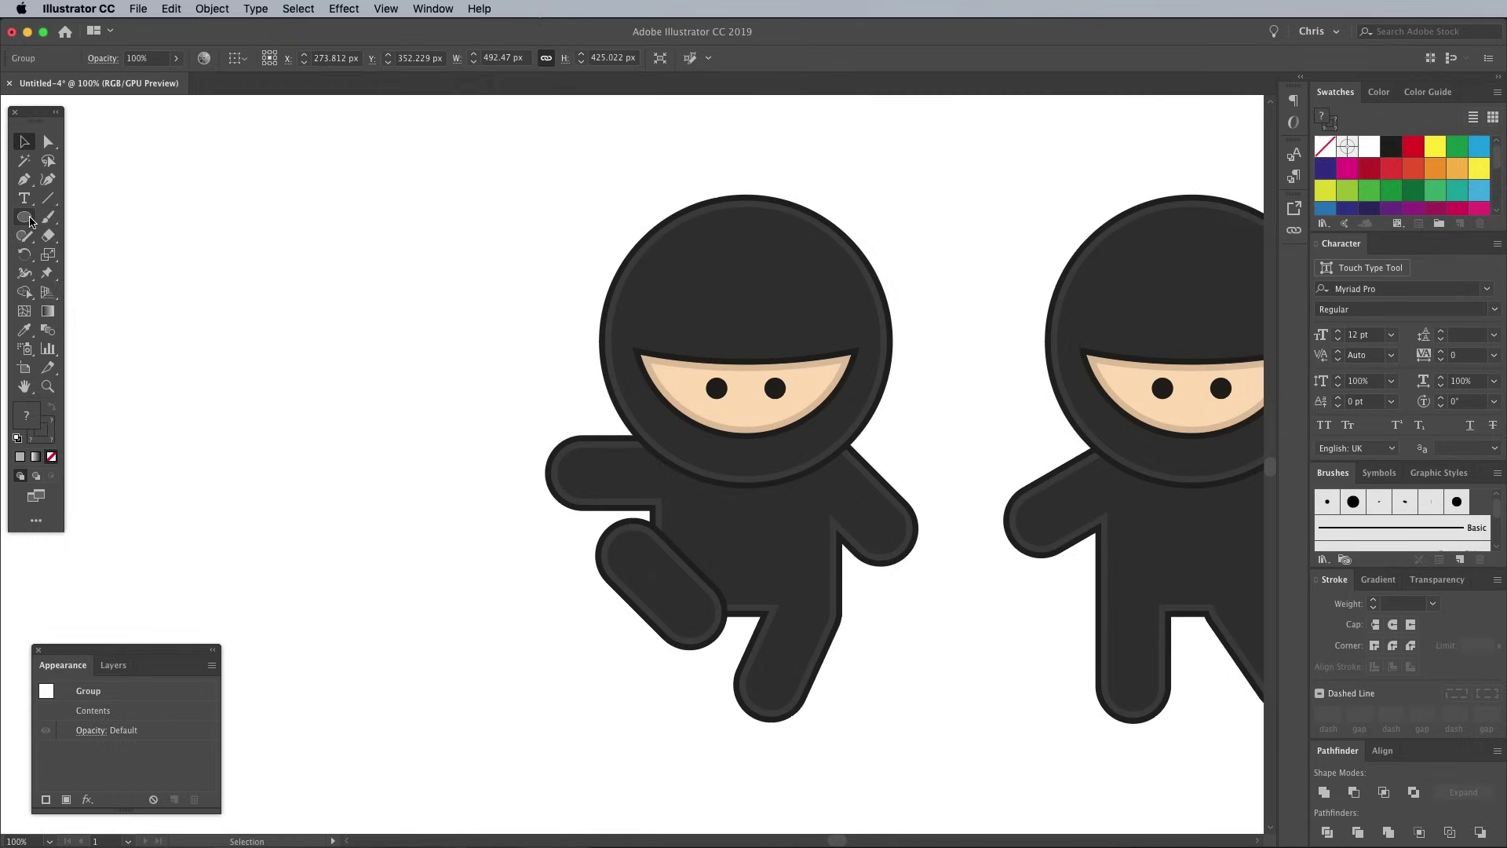
click(92, 292)
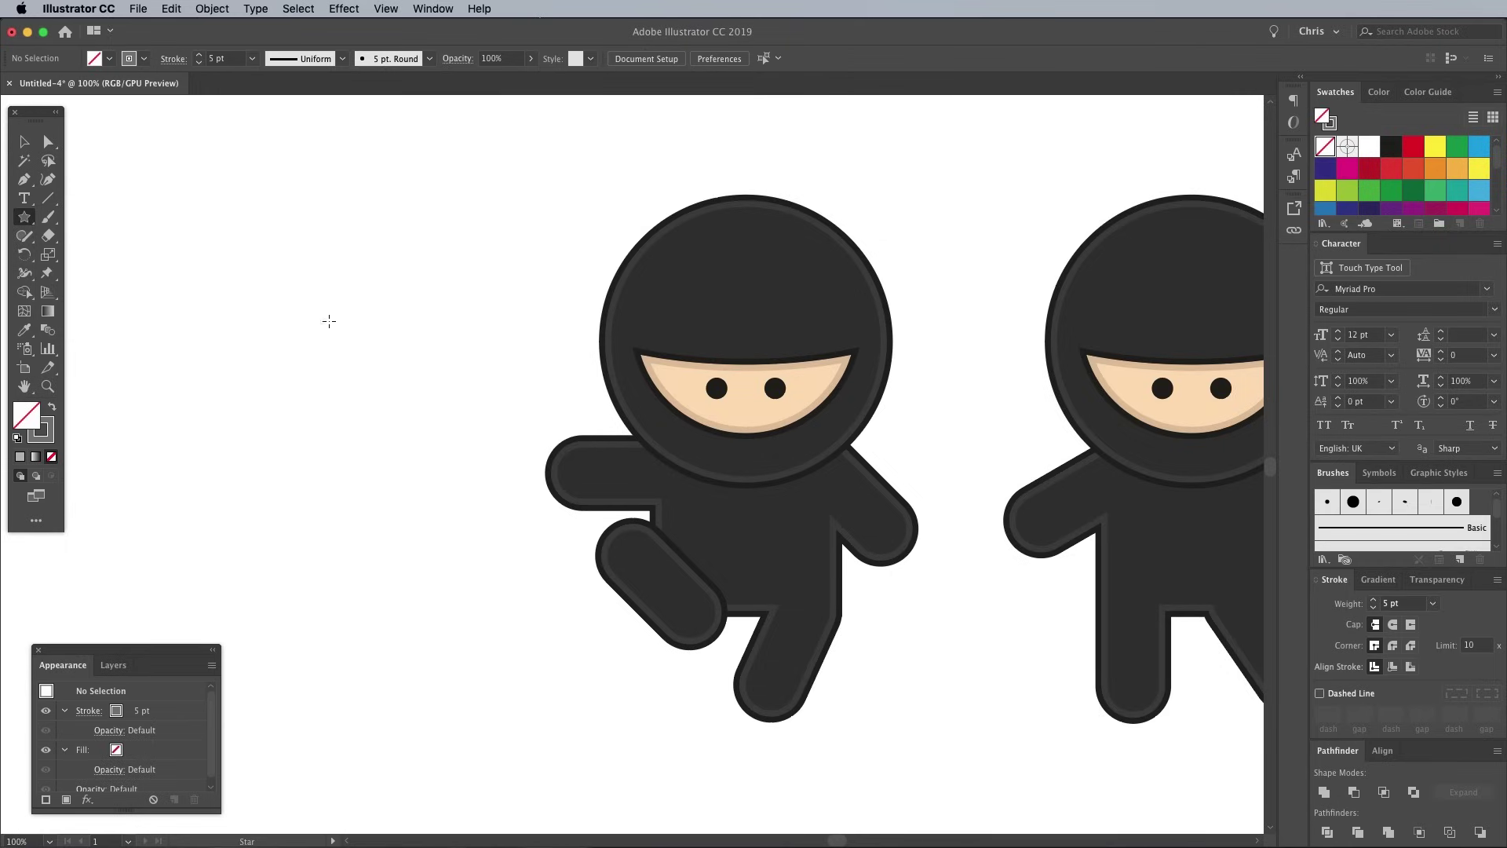
mouse_move(328, 322)
mouse_down()
mouse_move(380, 362)
mouse_move(380, 347)
mouse_move(358, 347)
mouse_up()
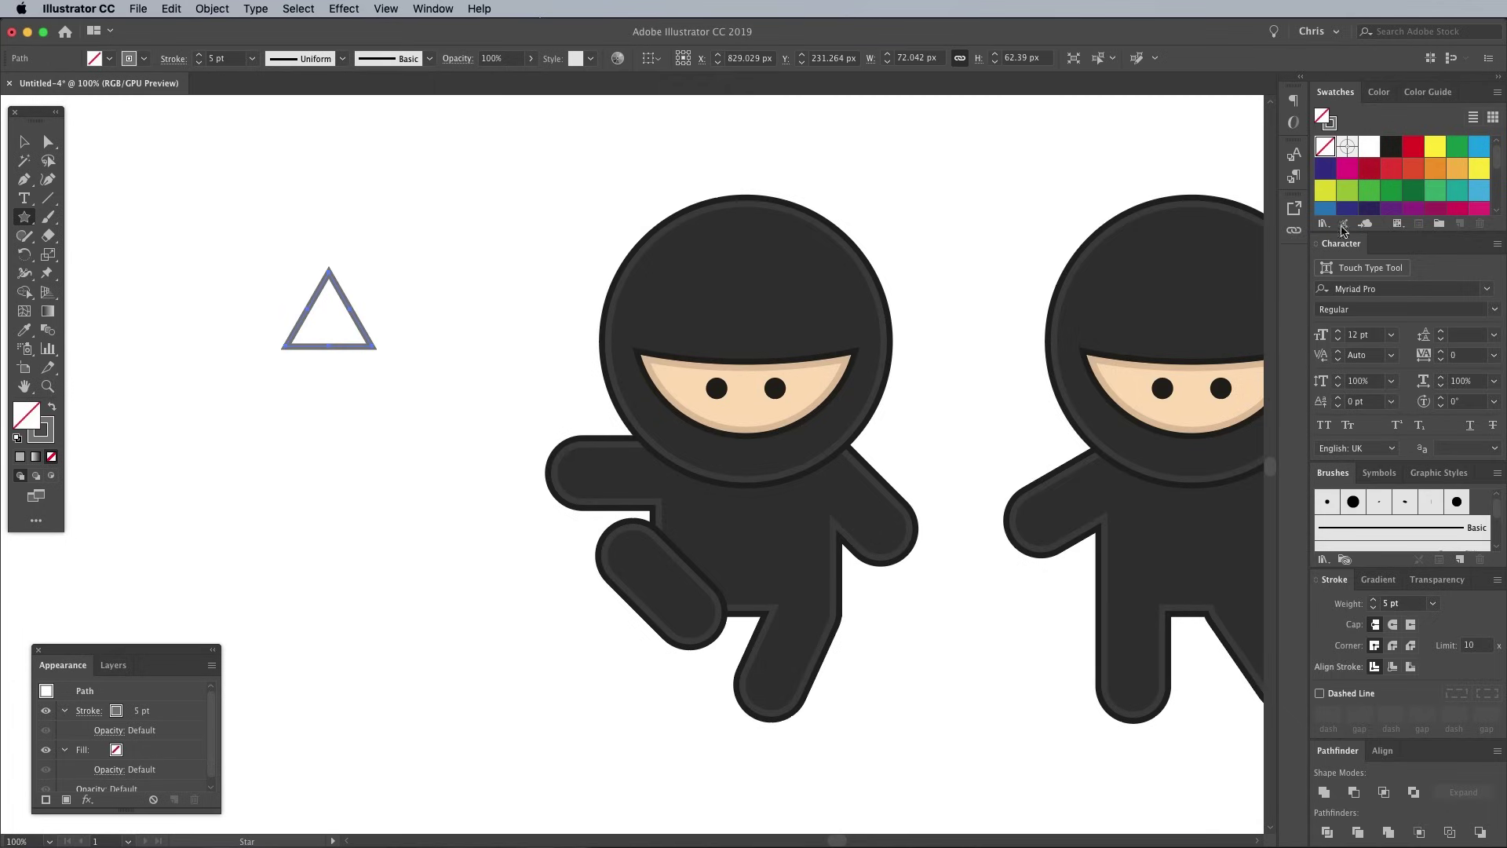
Fill the triangle light grey and add a second dark outer stroke in Appearance
drag(1497, 157, 1497, 198)
click(1479, 162)
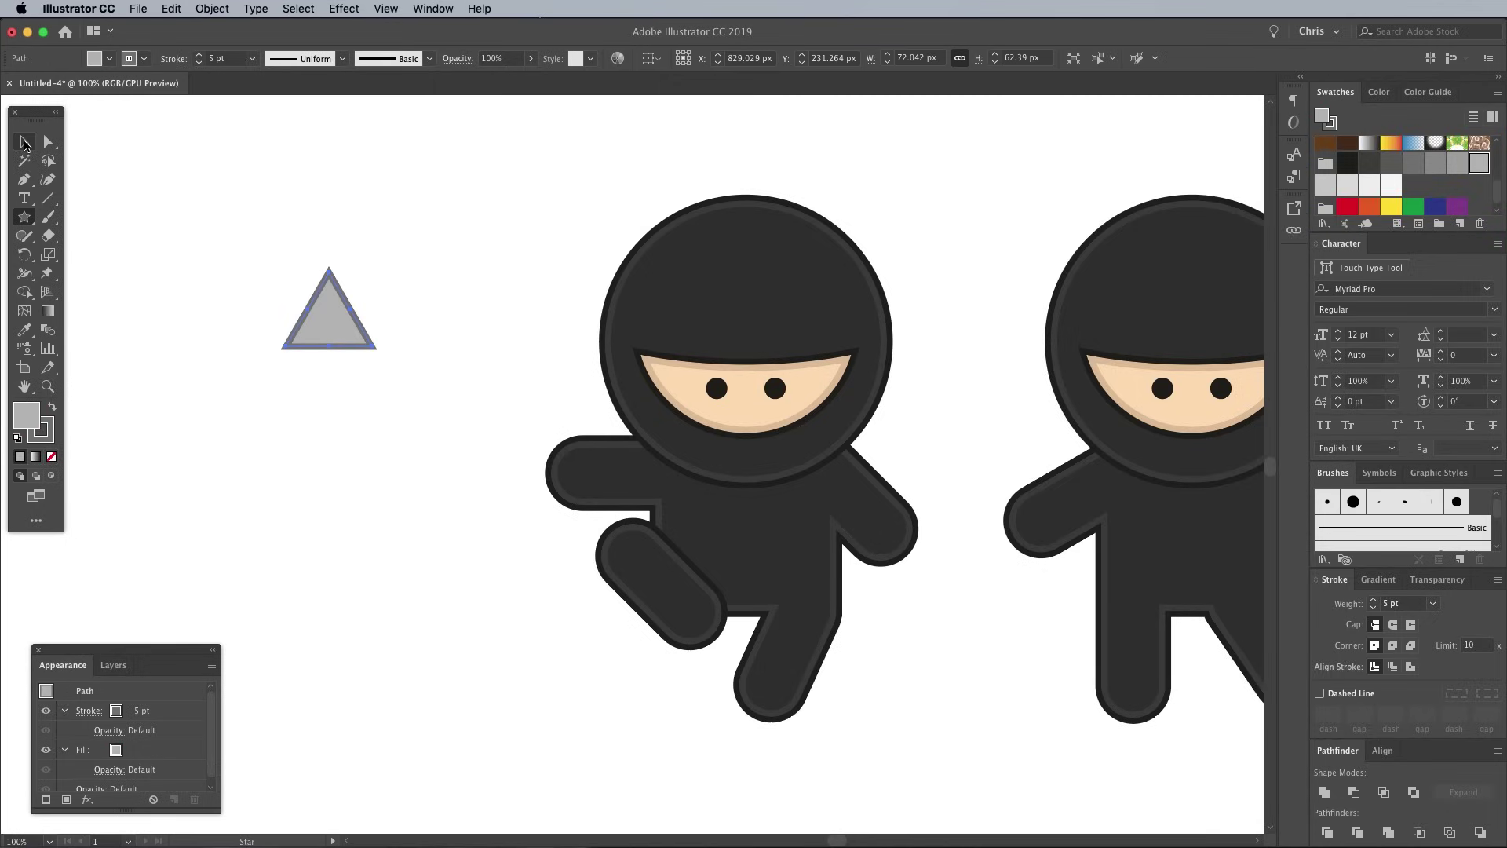
key(v)
click(211, 665)
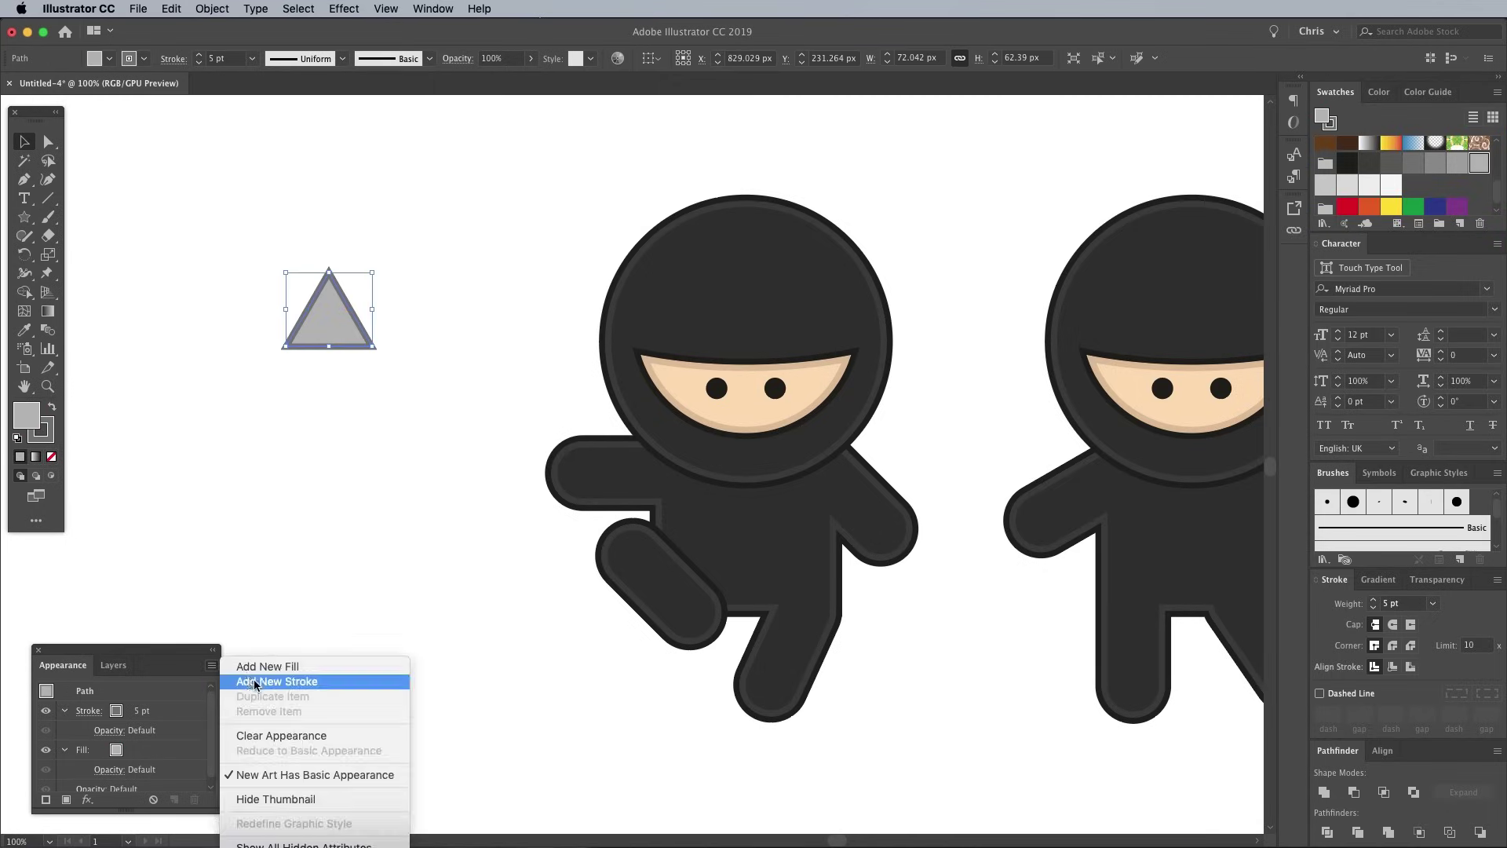
click(89, 711)
key(Escape)
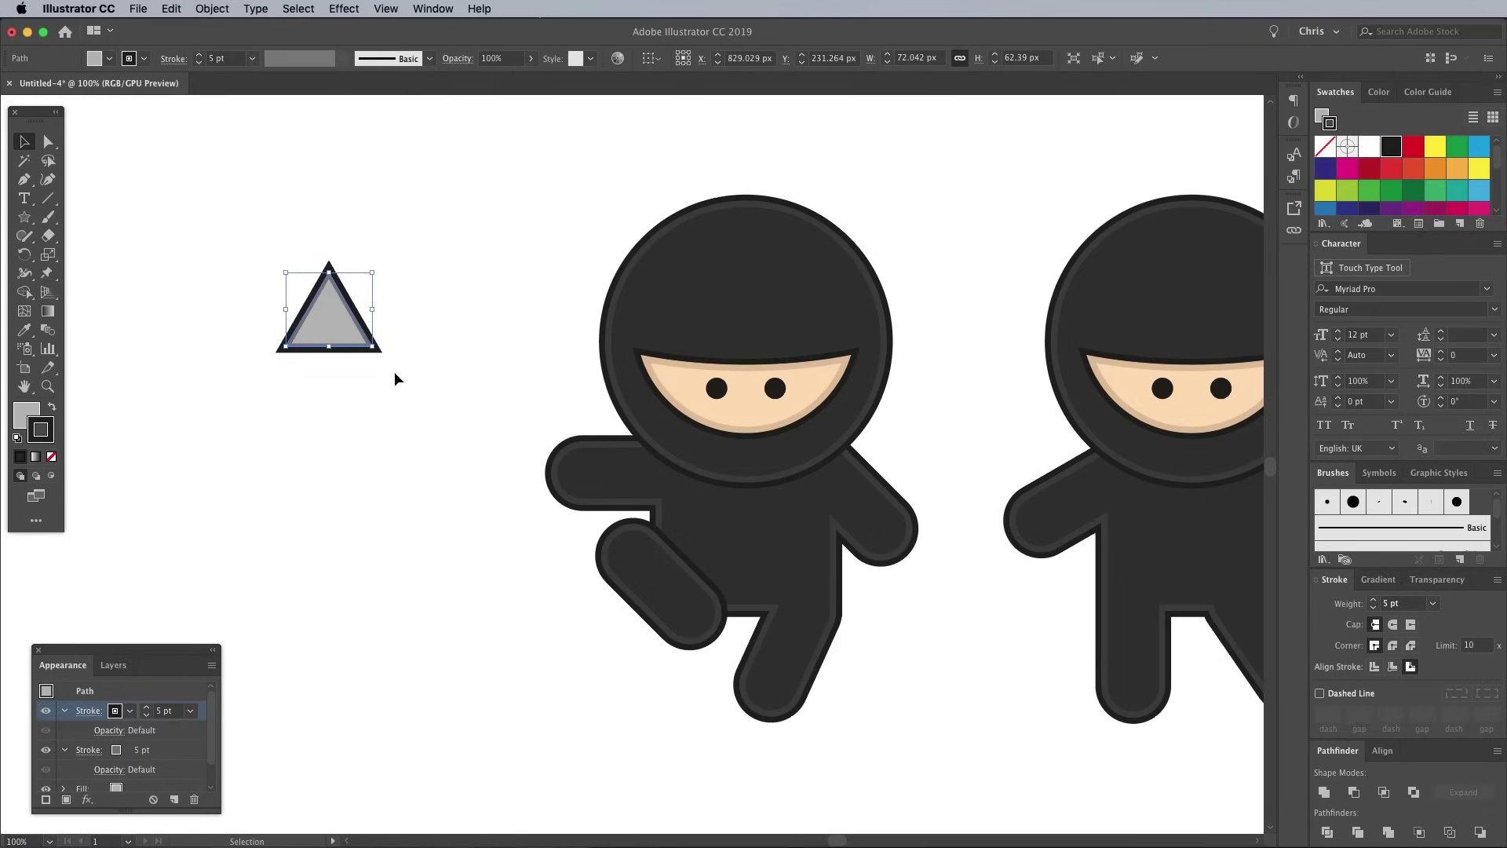
Pull the triangle's top anchor up into a tall spike and shift it down slightly
click(47, 142)
drag(286, 246, 356, 289)
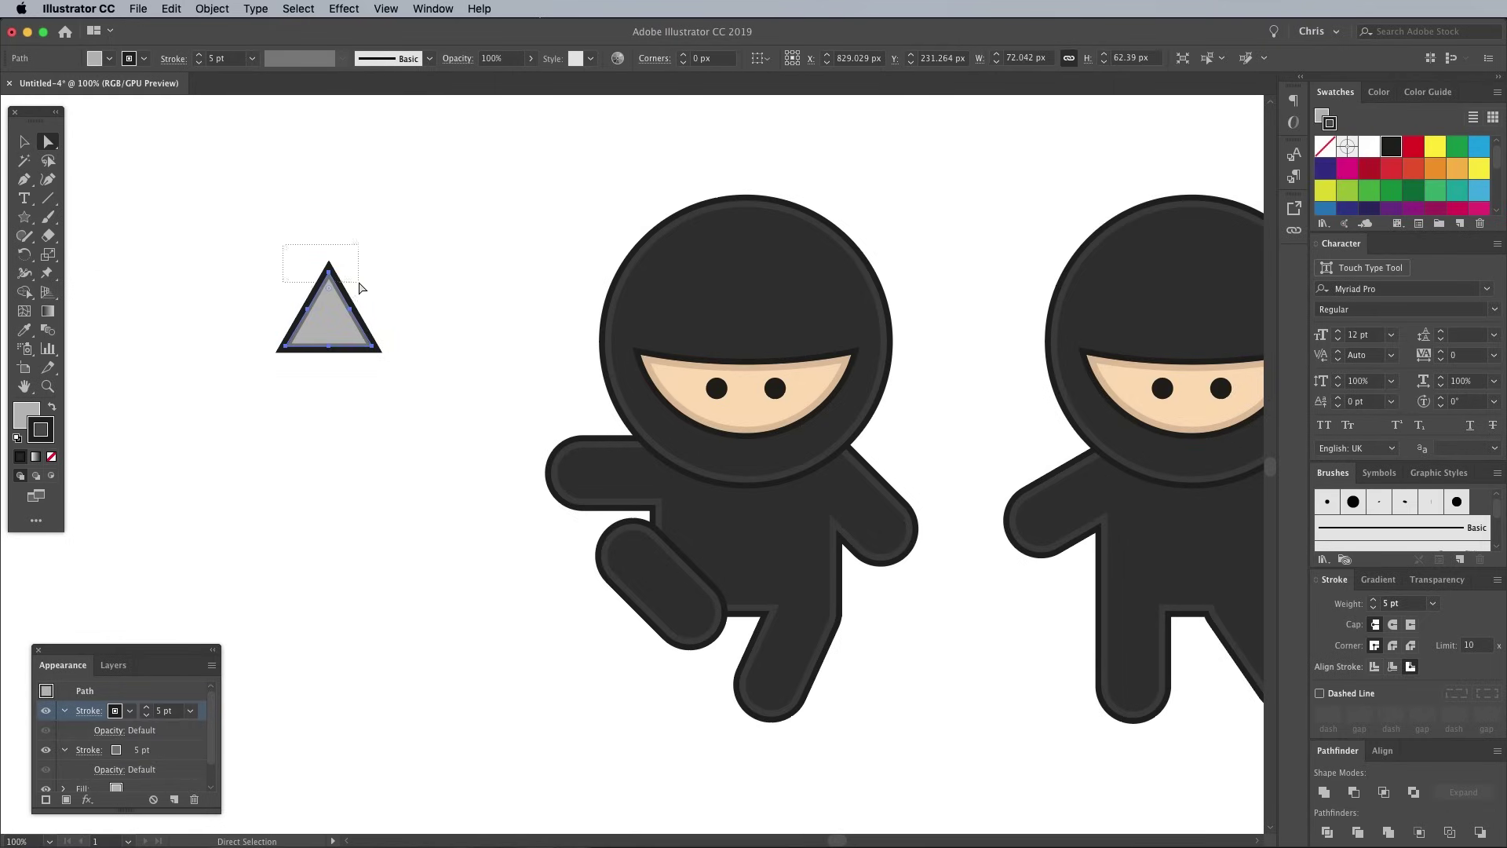
drag(328, 236, 329, 99)
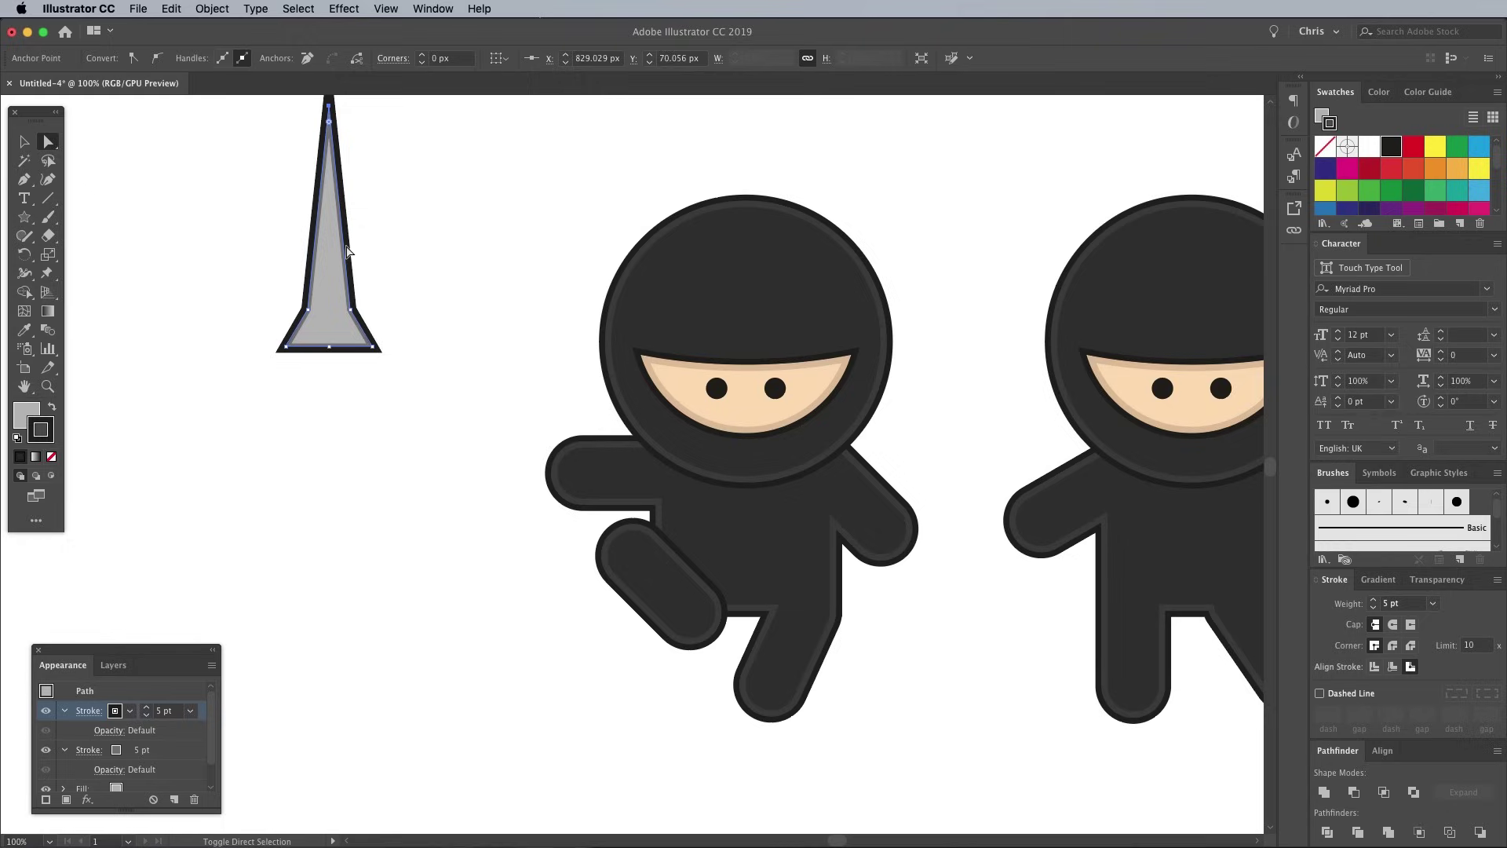
key(v)
key(shift+super+a)
drag(333, 260, 349, 416)
key(a)
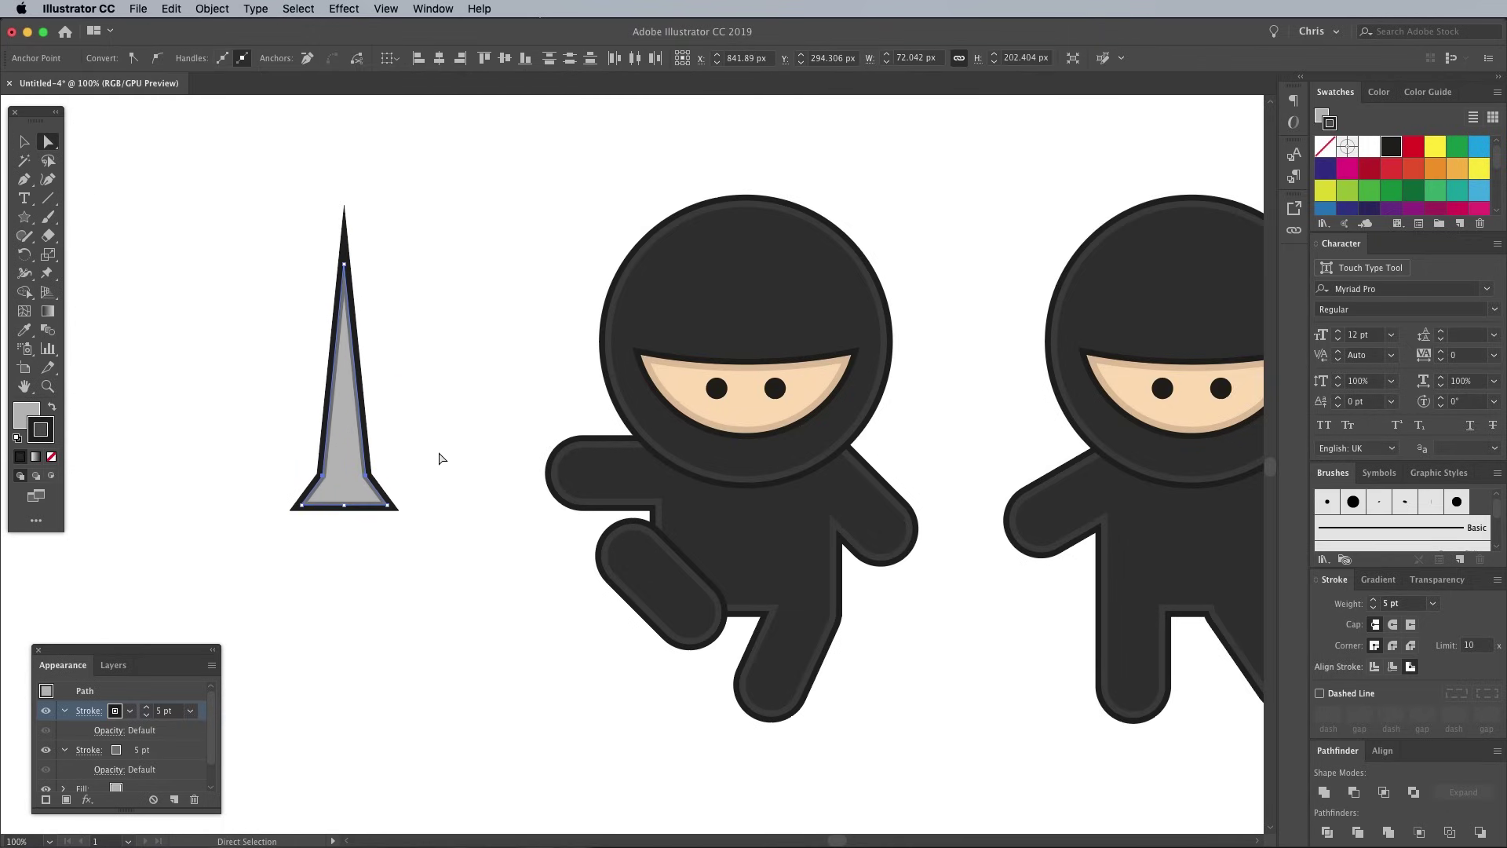
click(189, 359)
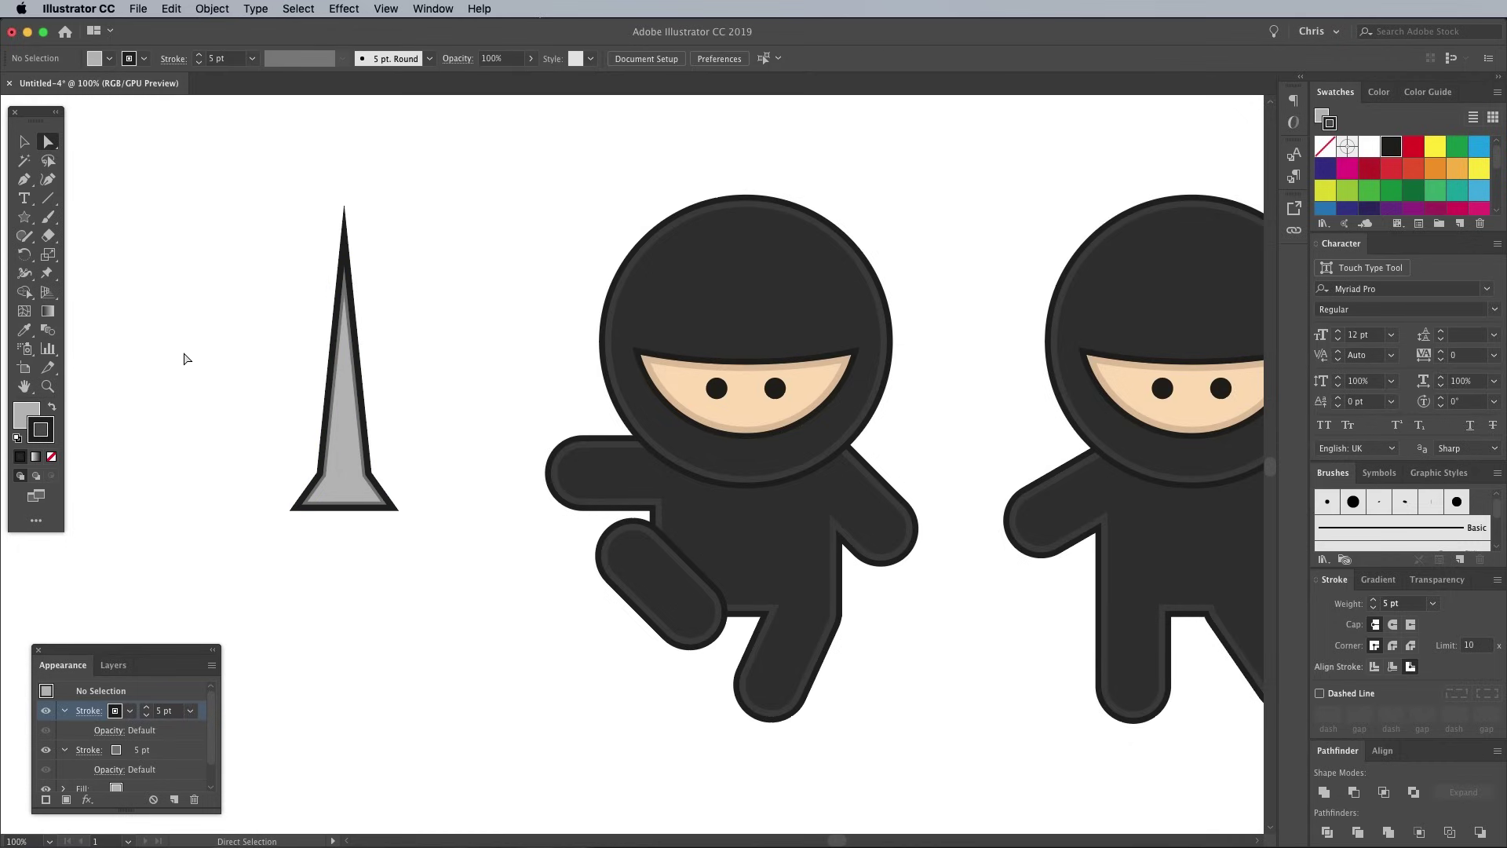
click(24, 179)
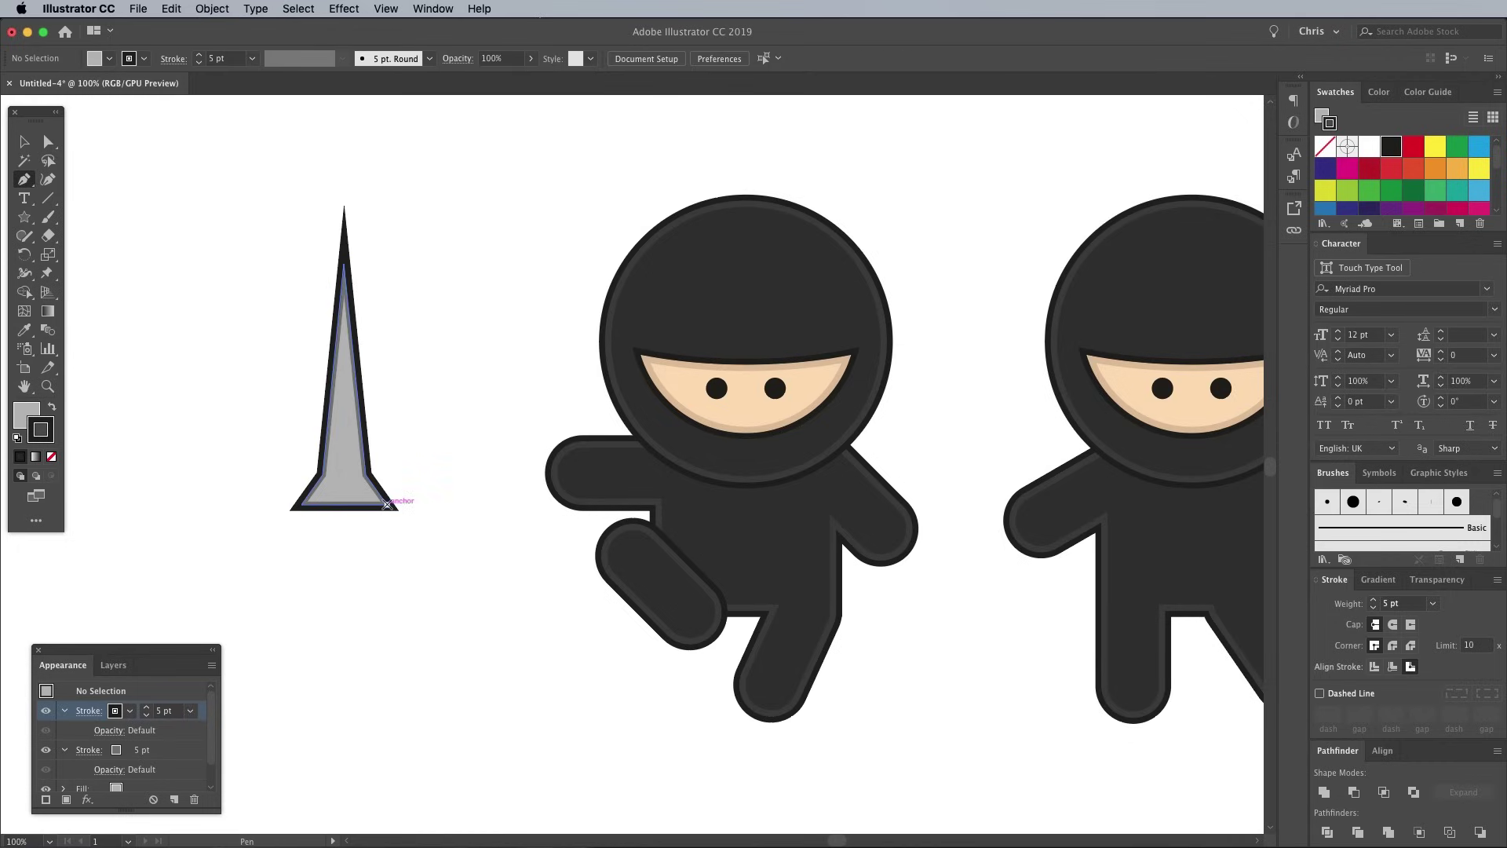
Pen-draw a half-blade shading shape with no stroke and a darker grey fill
click(388, 505)
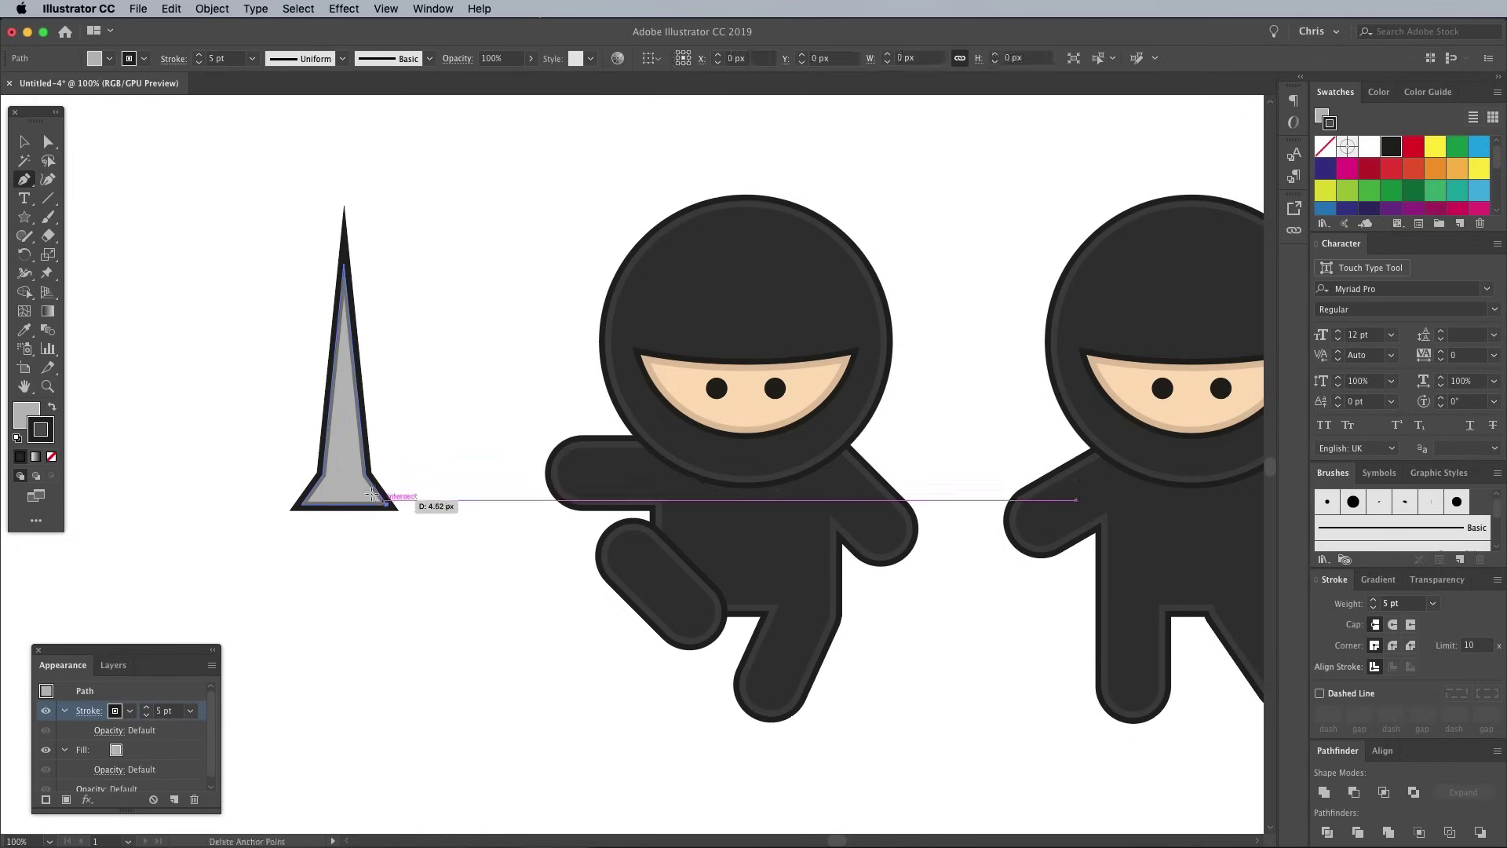
click(346, 475)
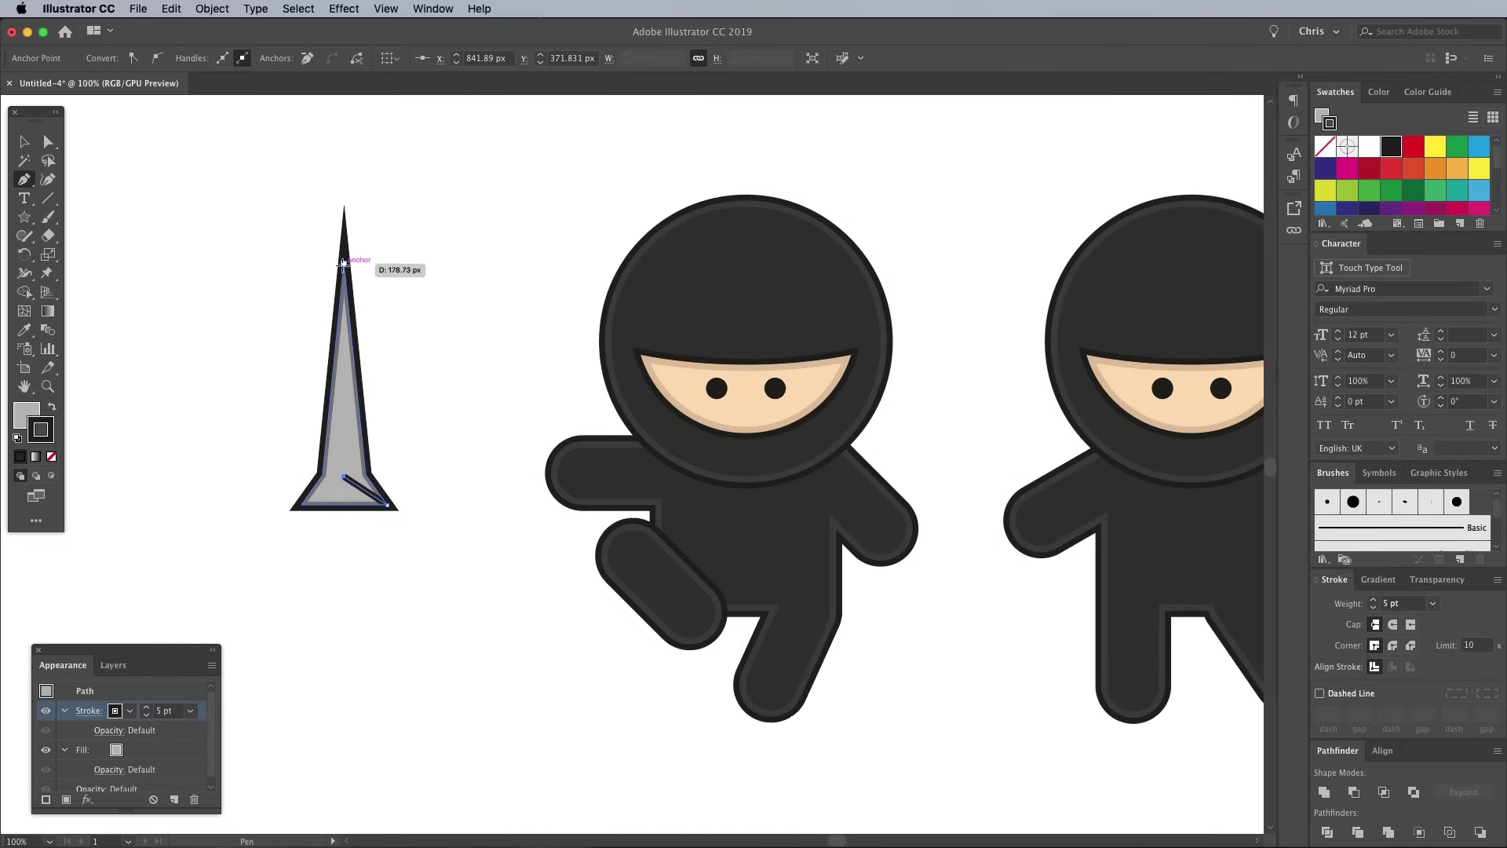
click(344, 263)
click(364, 475)
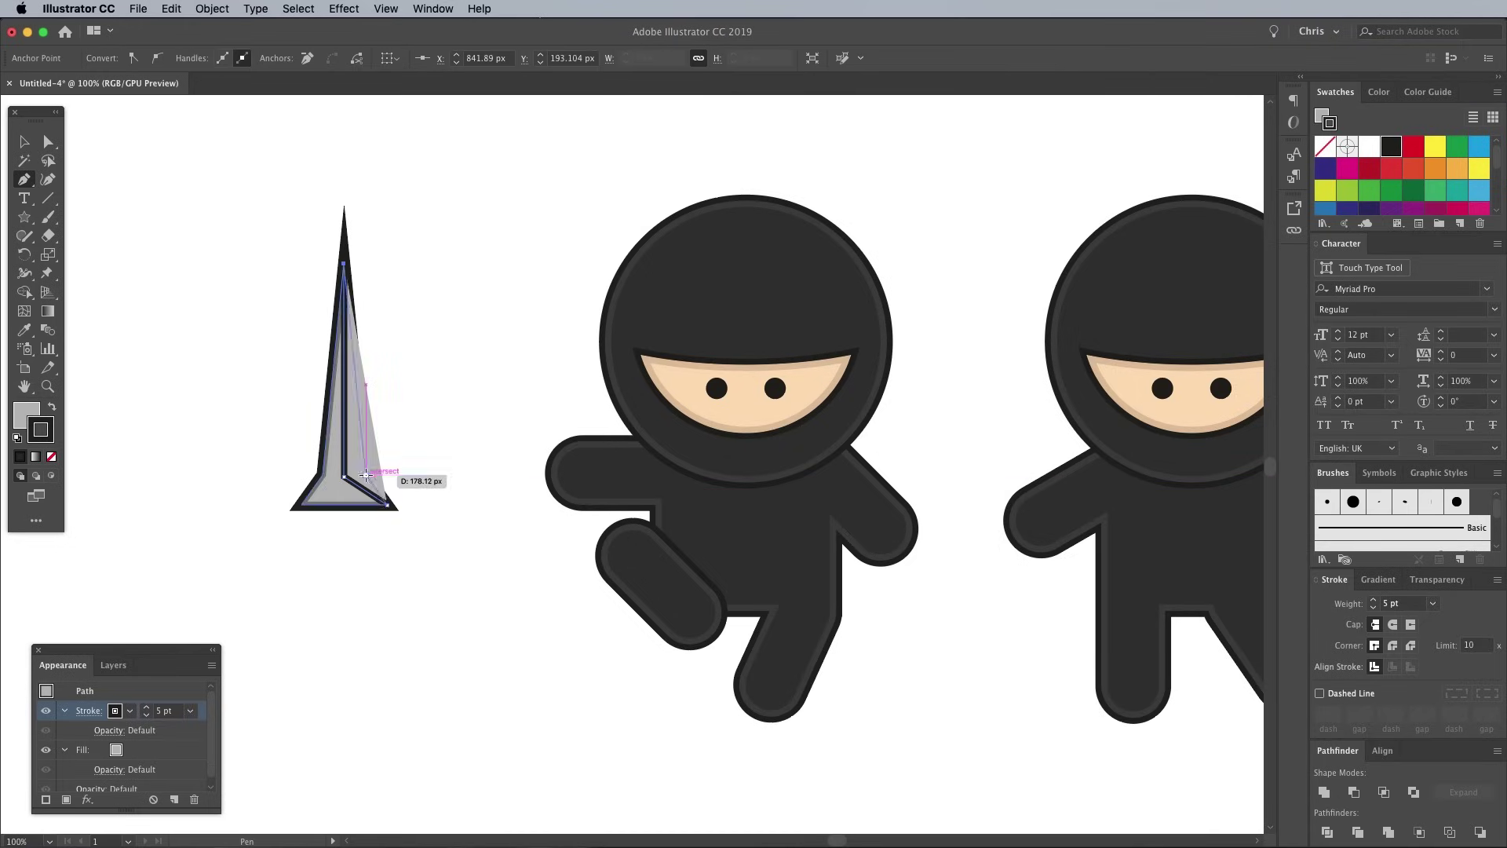
click(388, 505)
key(slash)
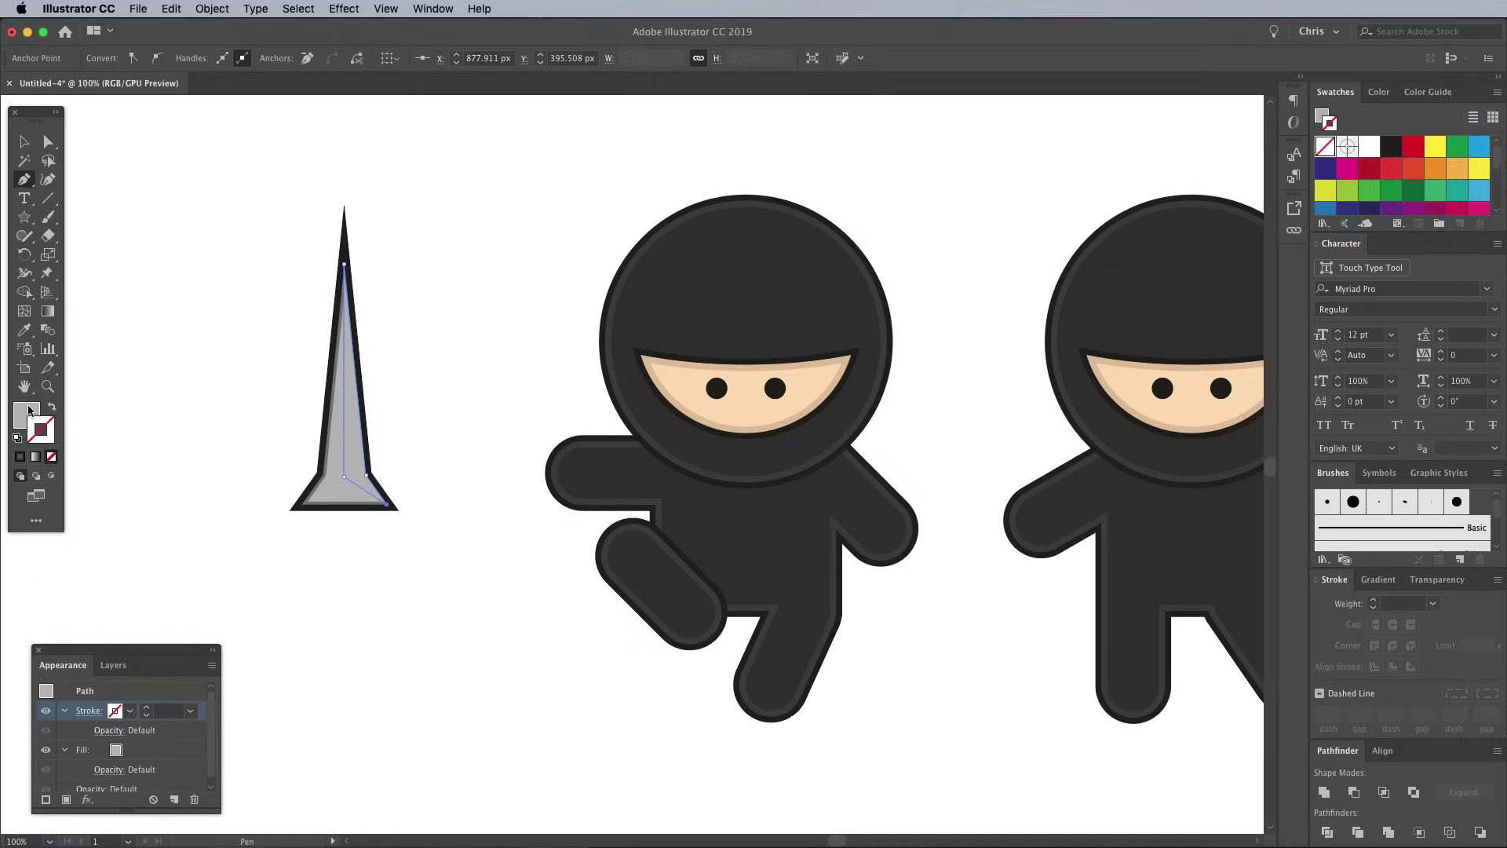
click(1335, 92)
click(1413, 204)
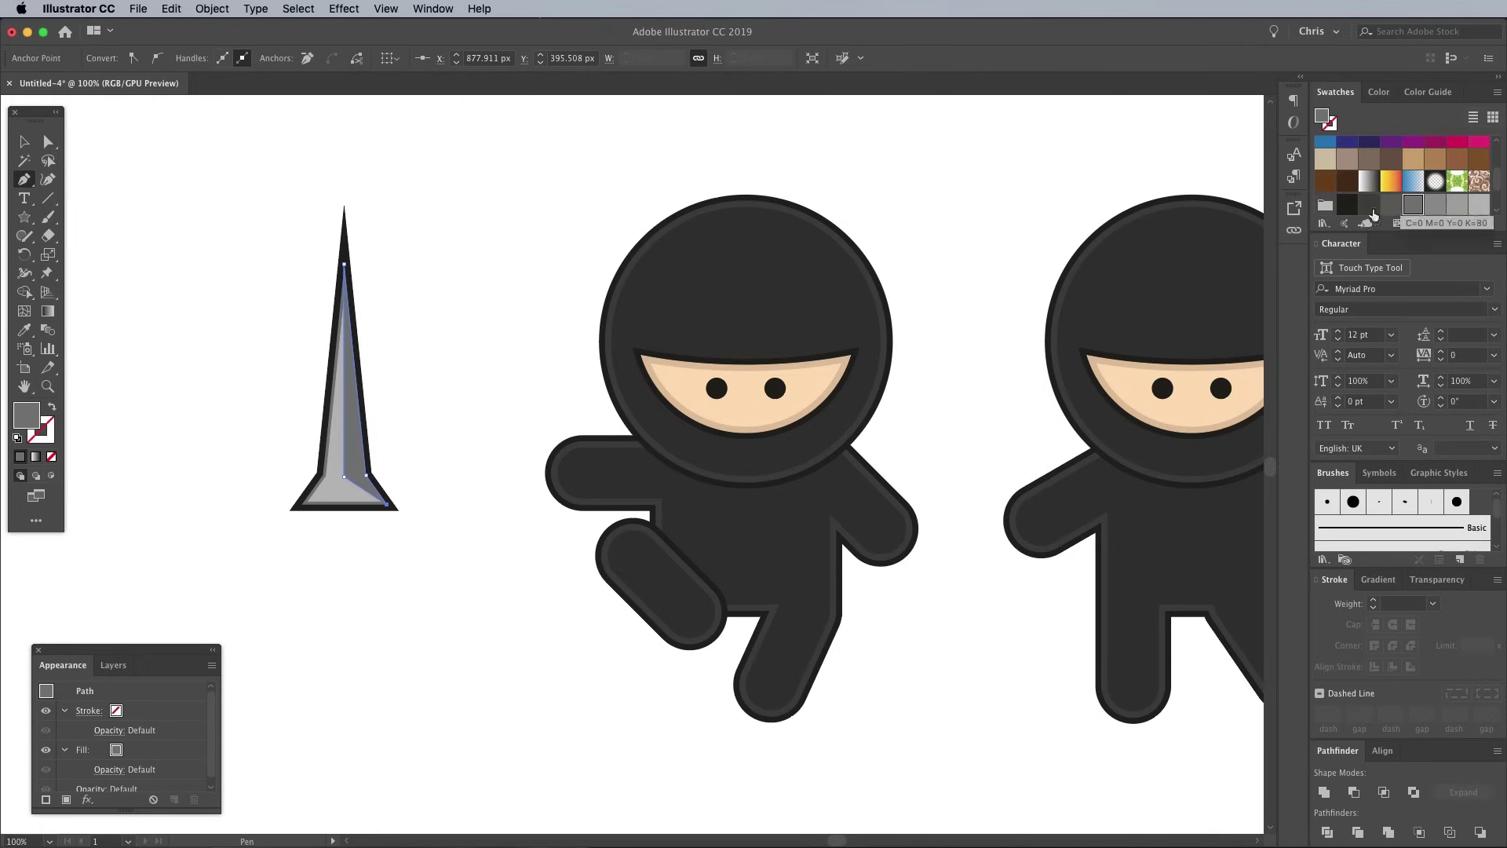
Draw a brown grip rectangle beneath the blade
key(v)
key(m)
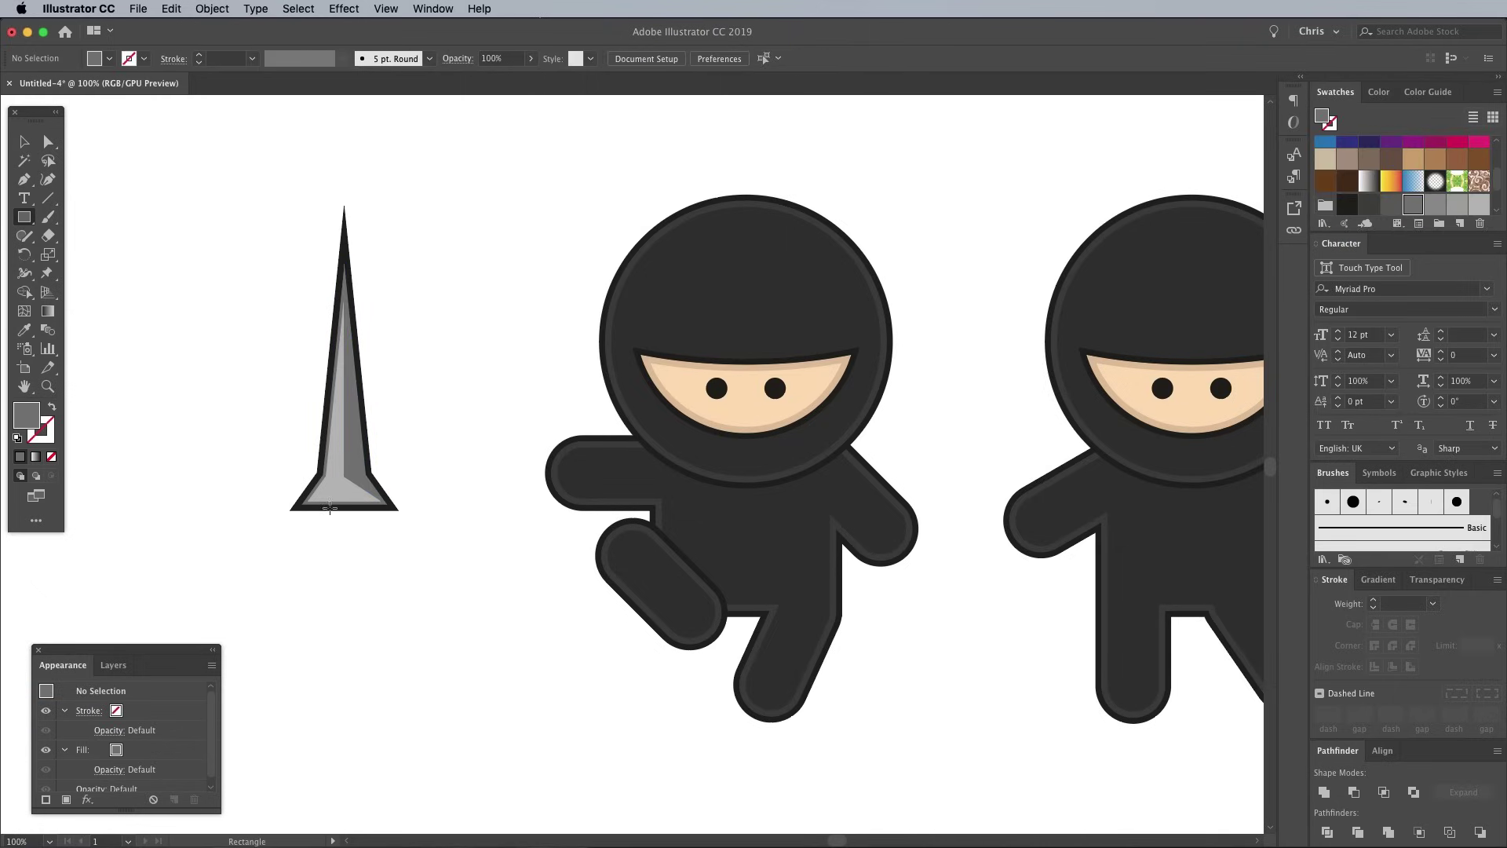
drag(327, 509, 358, 567)
drag(81, 186, 369, 550)
click(1352, 741)
click(344, 537)
click(1458, 158)
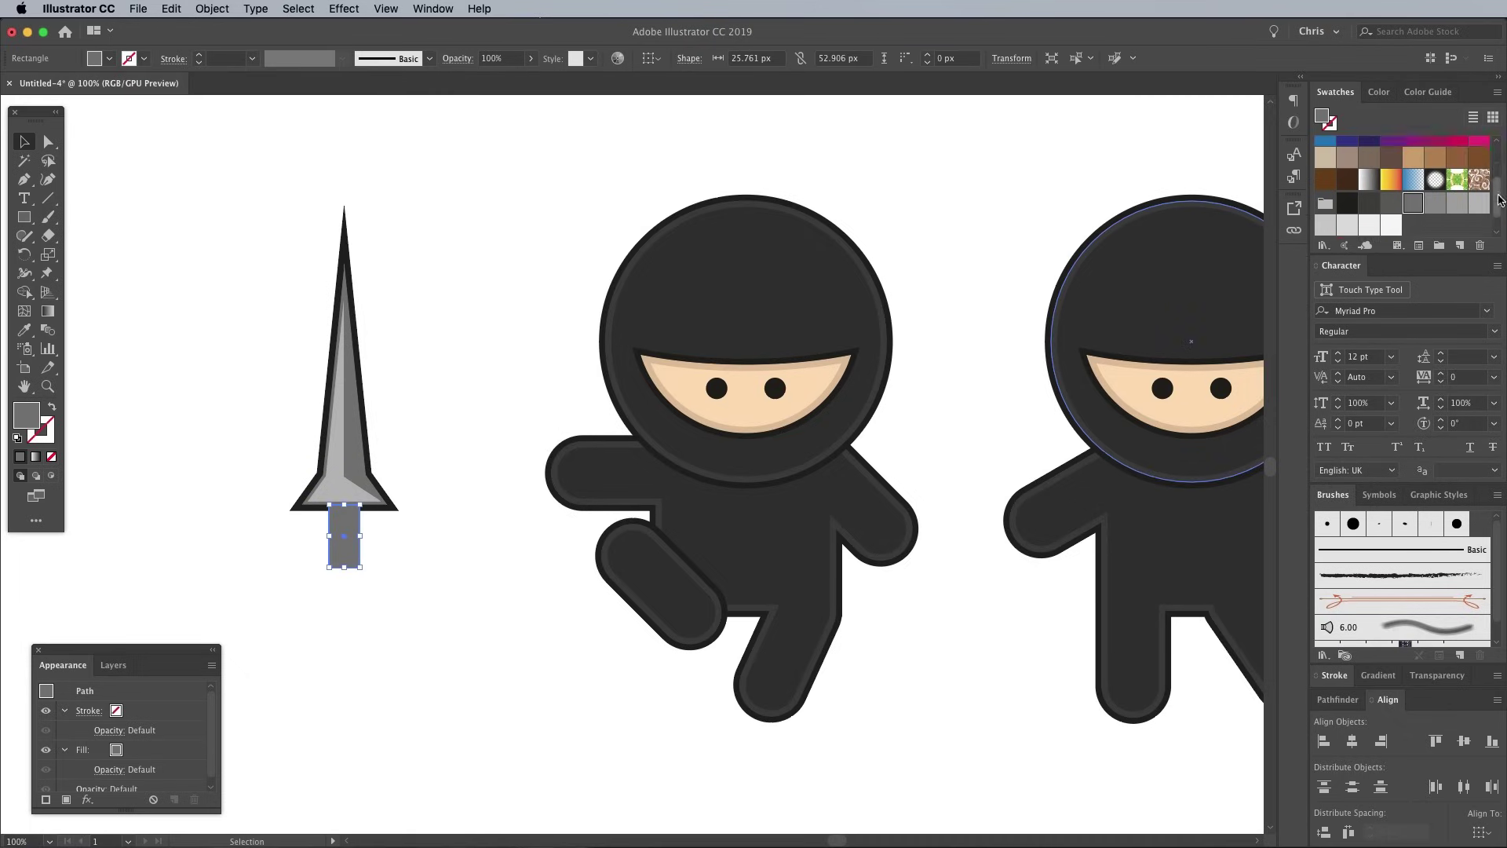
Outline the grip, group it with the blade, and rotate the dagger into the ninja's hand
click(44, 434)
key(slash)
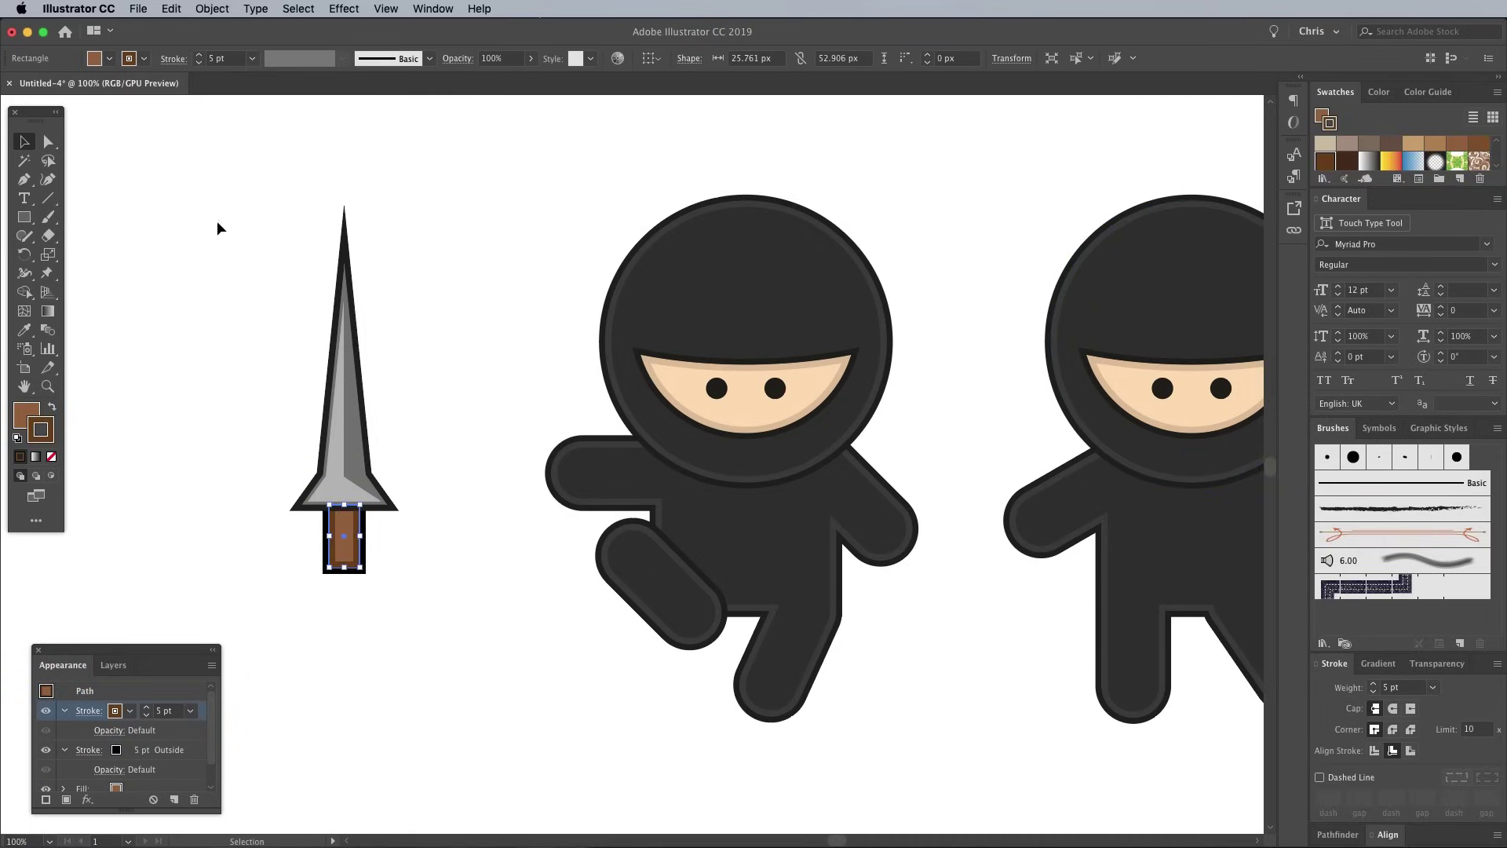
click(349, 489)
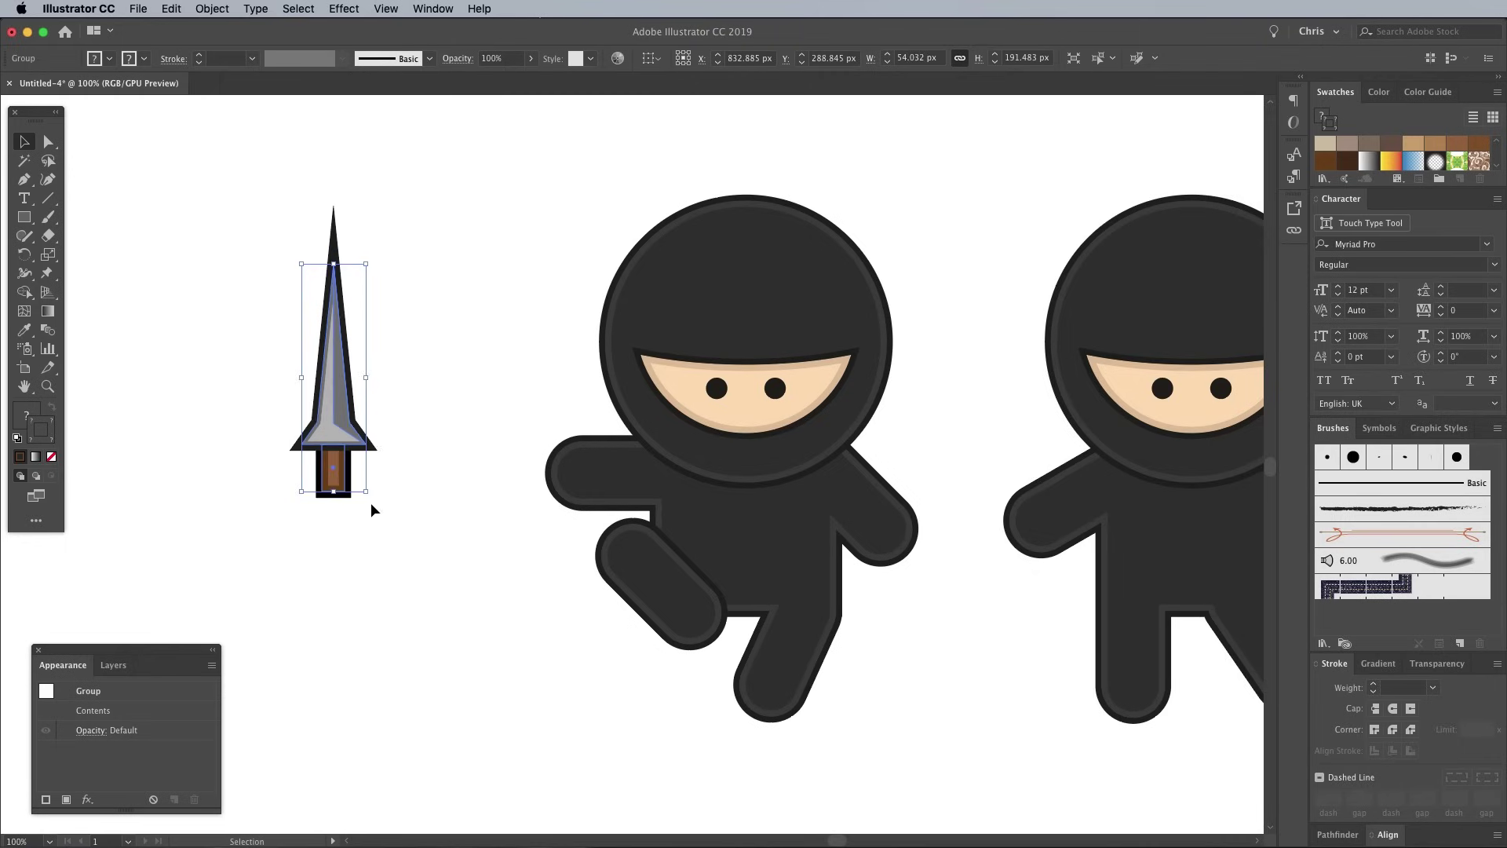
mouse_move(387, 415)
mouse_down()
mouse_move(385, 402)
mouse_move(562, 408)
mouse_up()
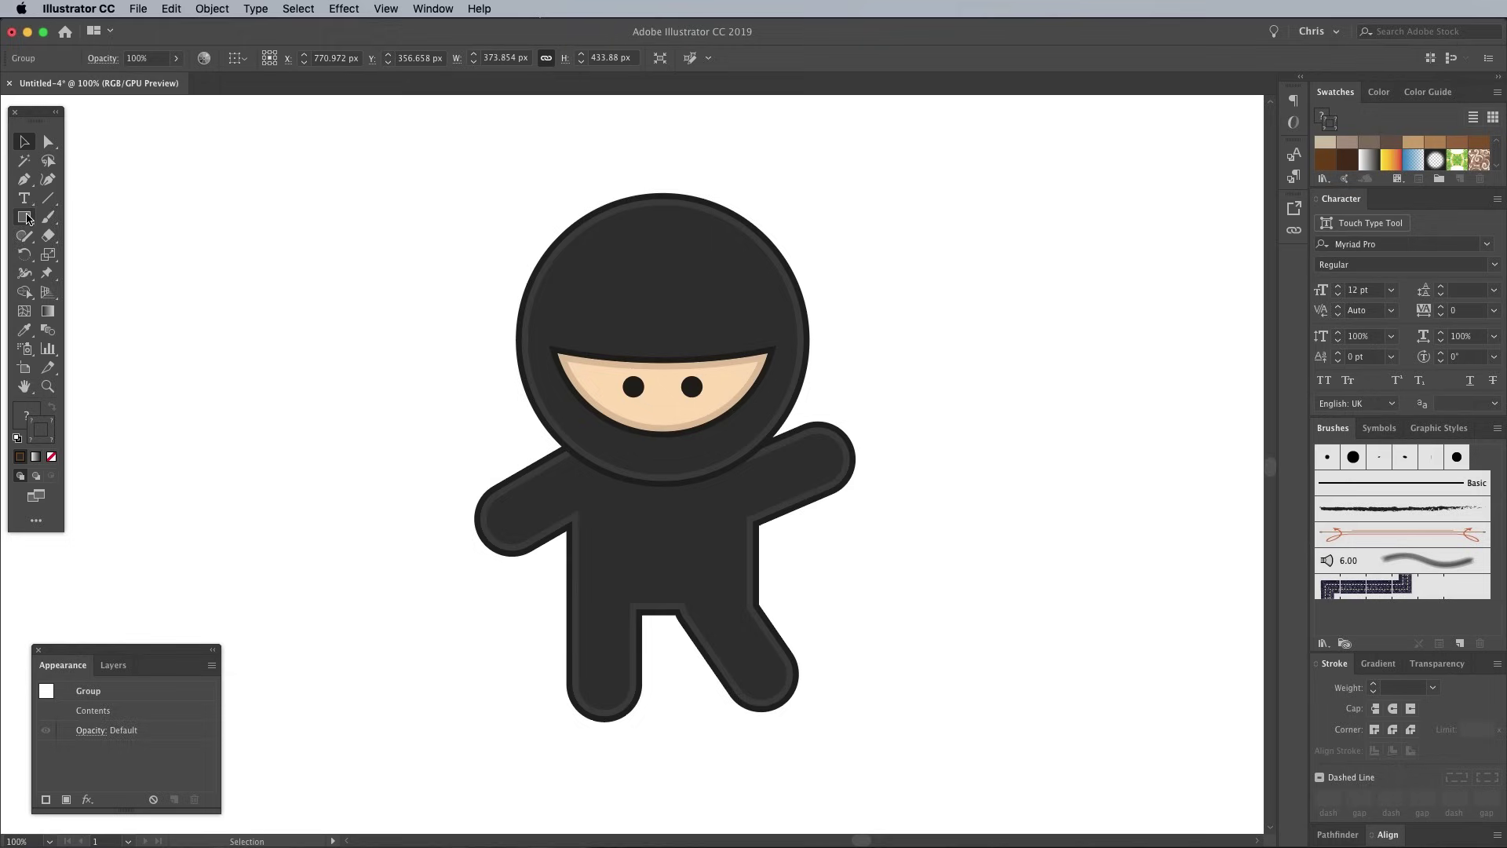
Draw a grey-filled star to the left of the waving ninja
drag(24, 216, 79, 292)
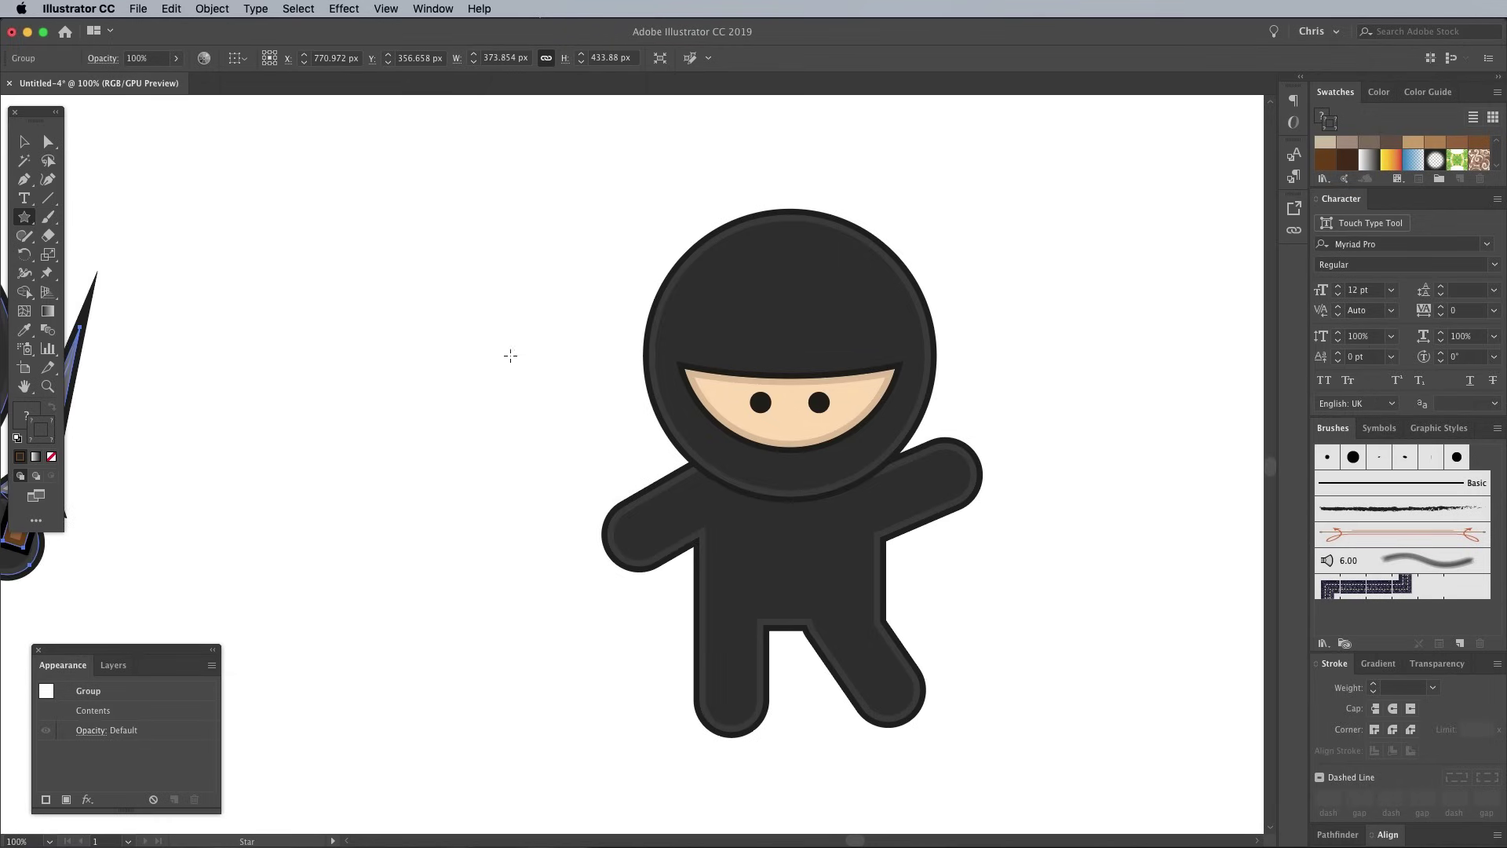
drag(468, 355, 503, 390)
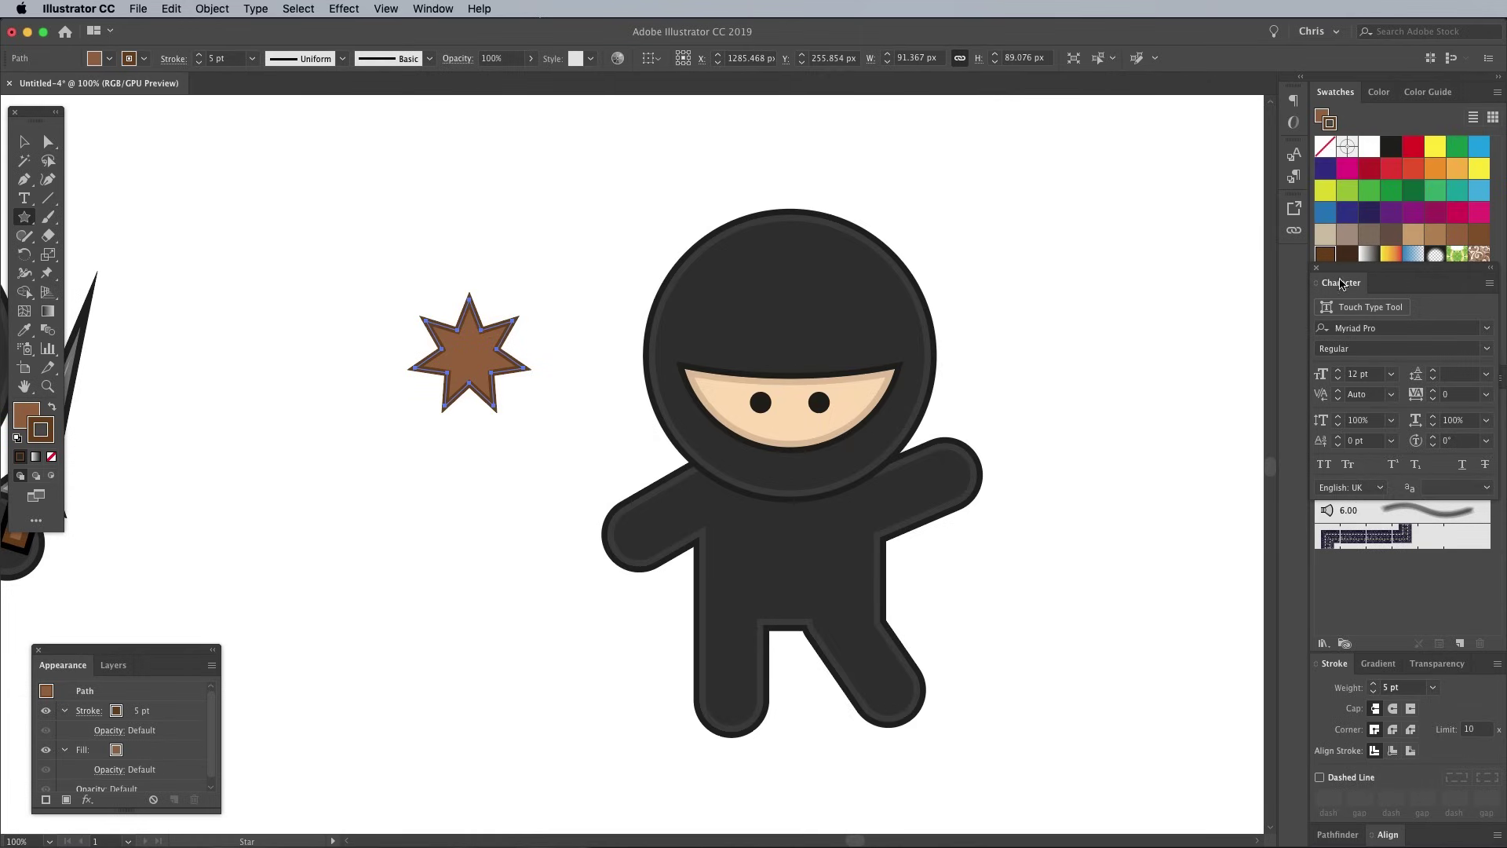
drag(1341, 284, 1341, 264)
scroll(1405, 197, down, 3)
click(1478, 197)
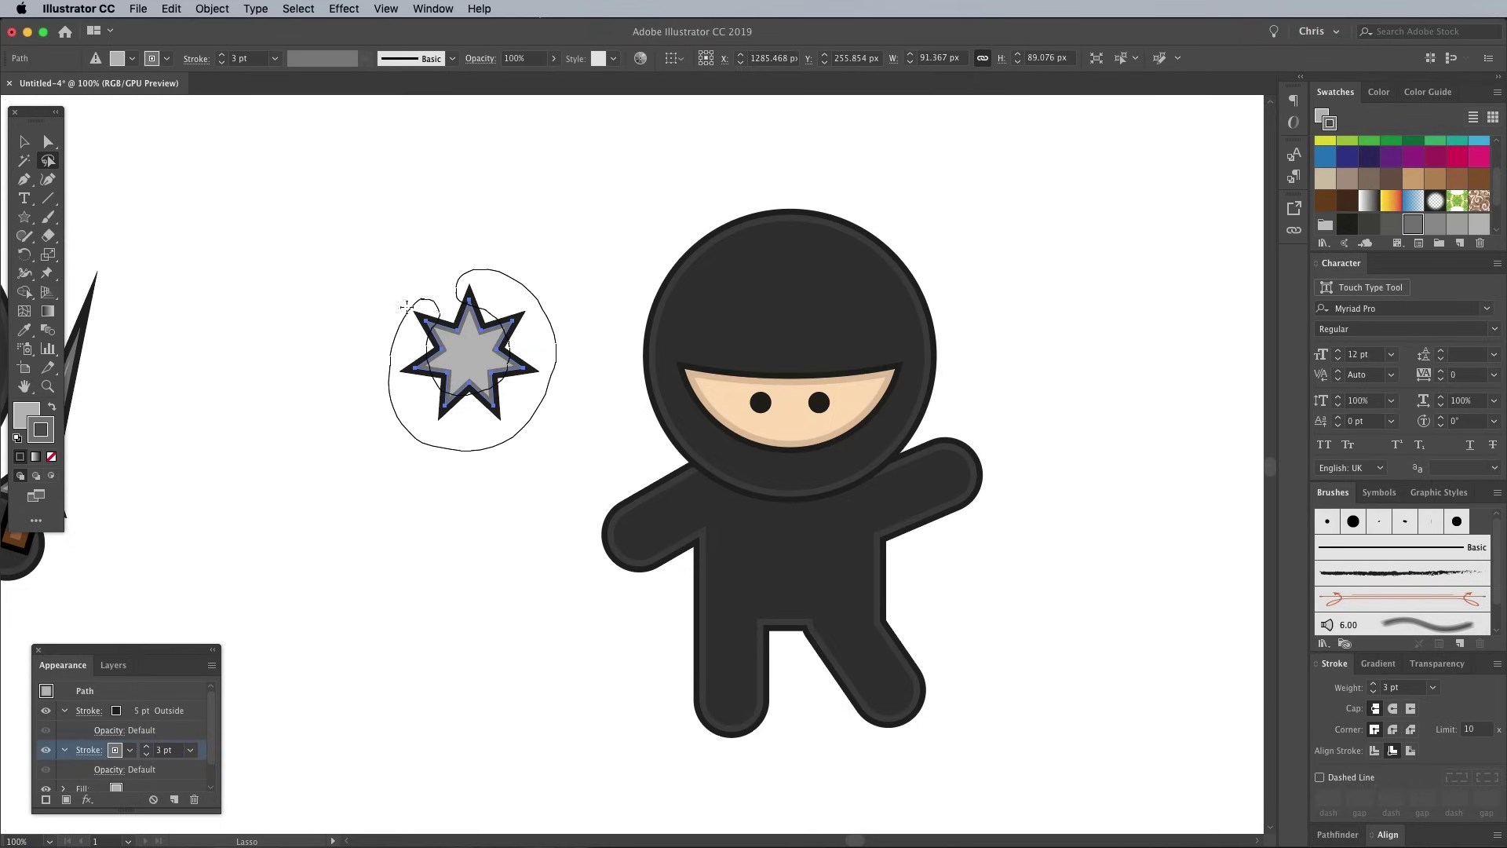
Twist the star's points and move the shuriken beside the ninja's raised hand
mouse_move(430, 369)
mouse_down()
mouse_move(403, 309)
mouse_move(348, 396)
mouse_up()
click(24, 257)
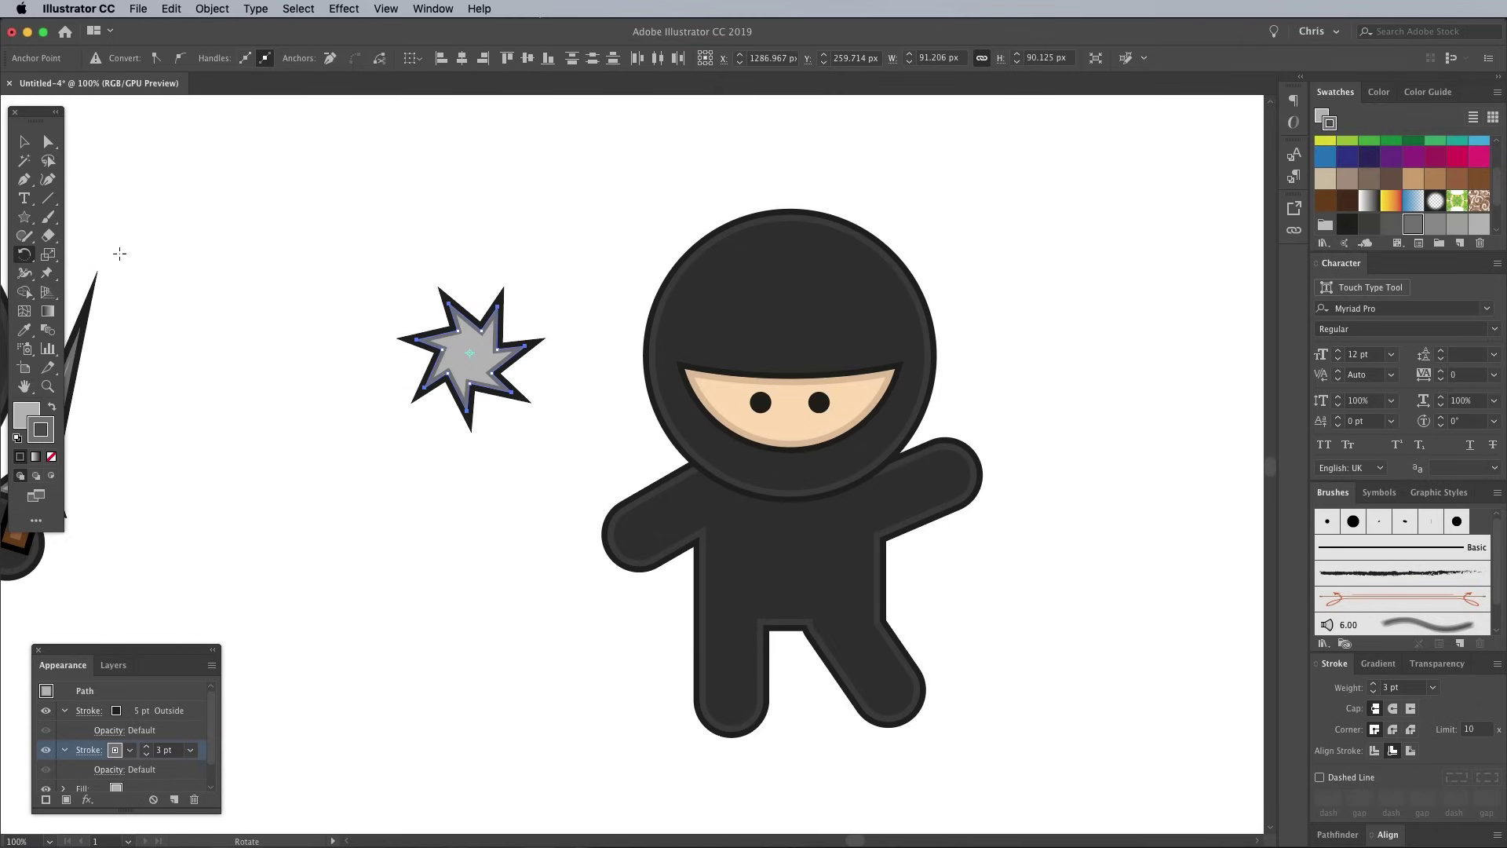
key(v)
click(230, 318)
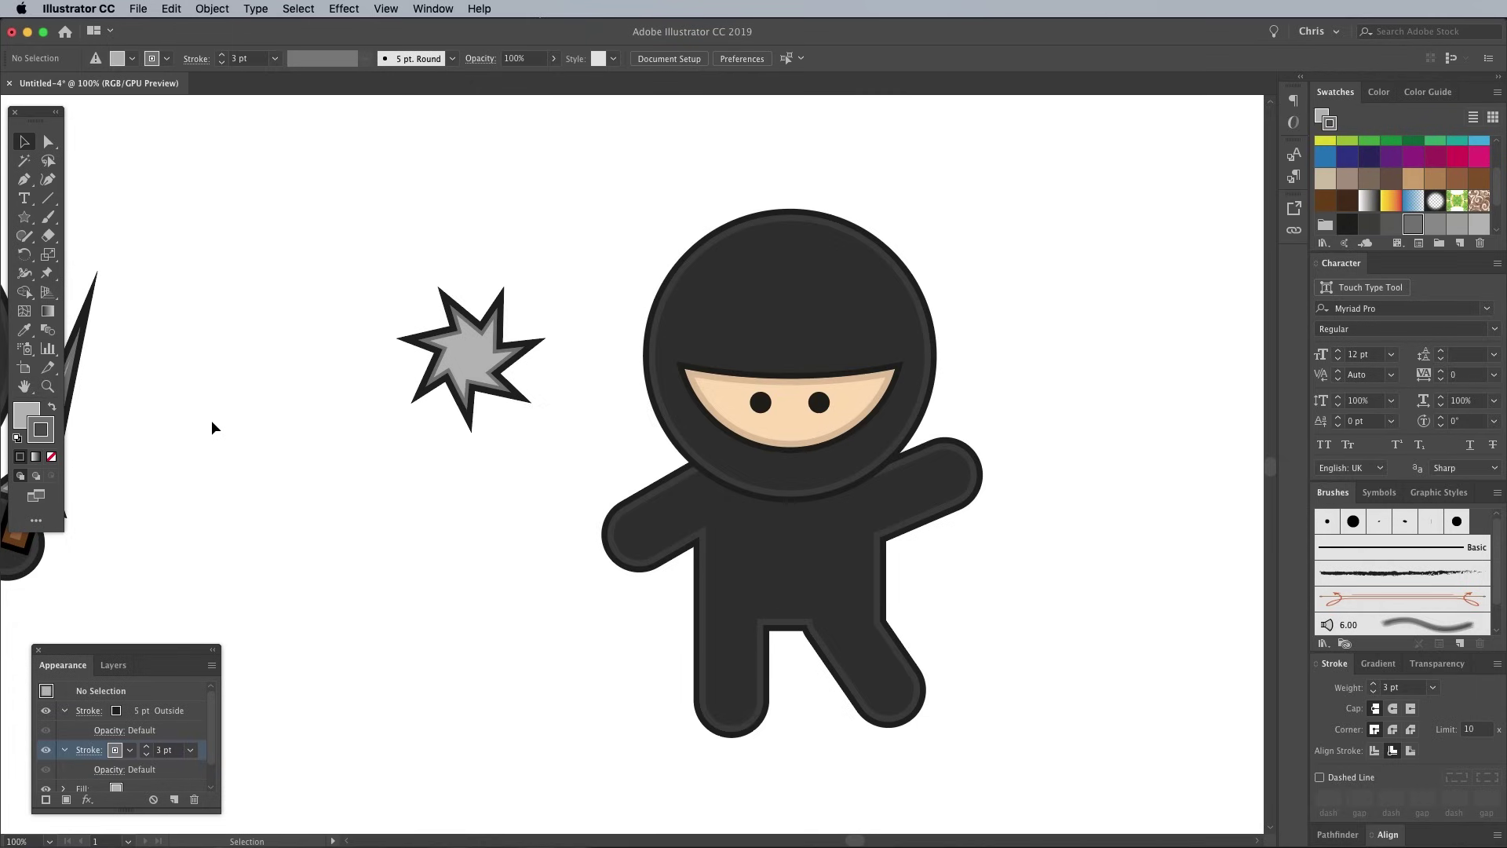
mouse_move(482, 347)
mouse_down()
mouse_move(987, 436)
mouse_move(621, 540)
mouse_up()
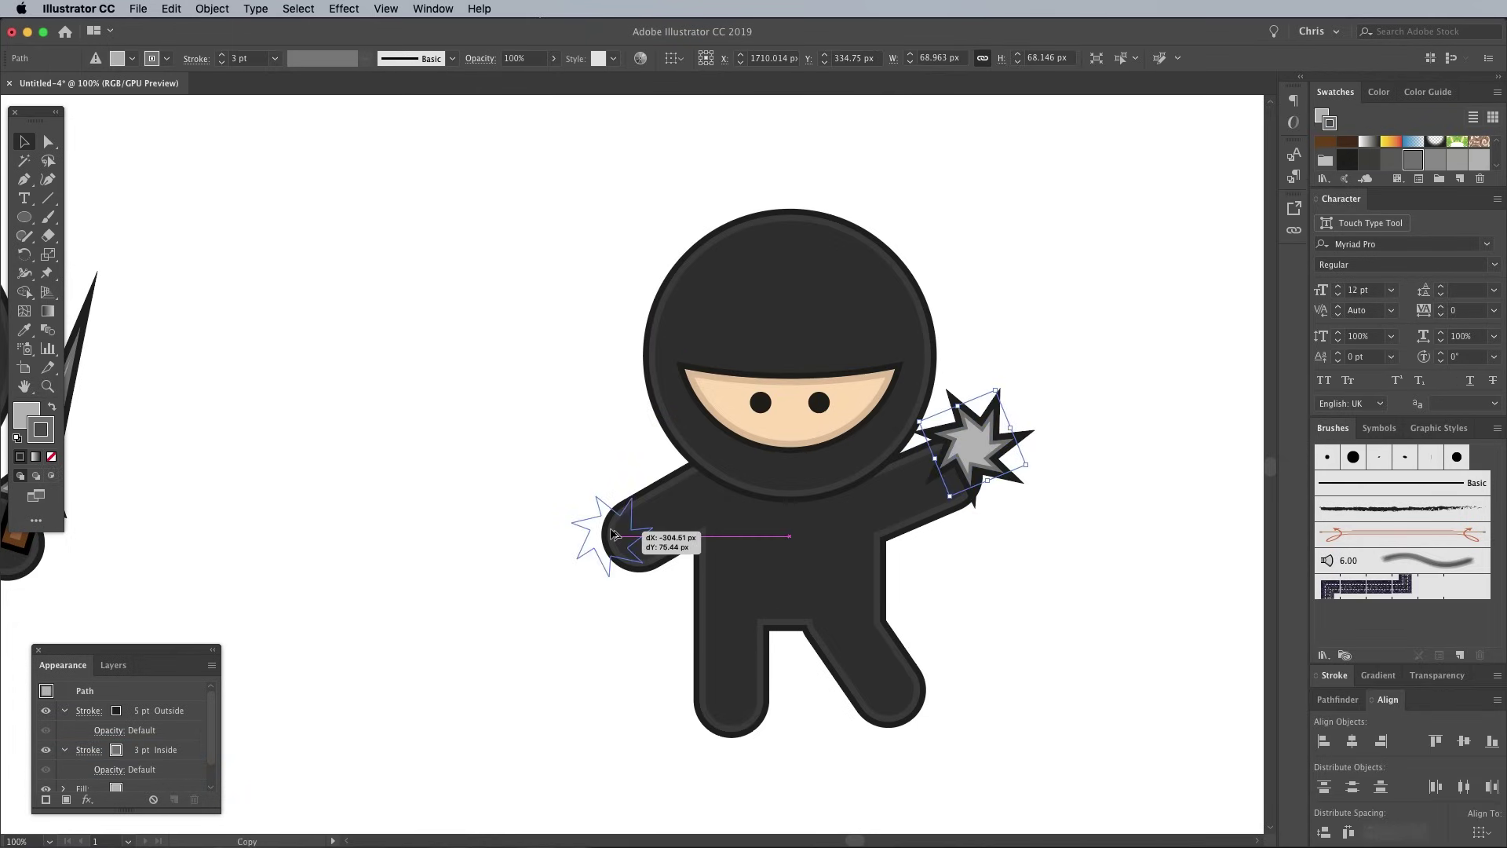
click(977, 450)
click(448, 420)
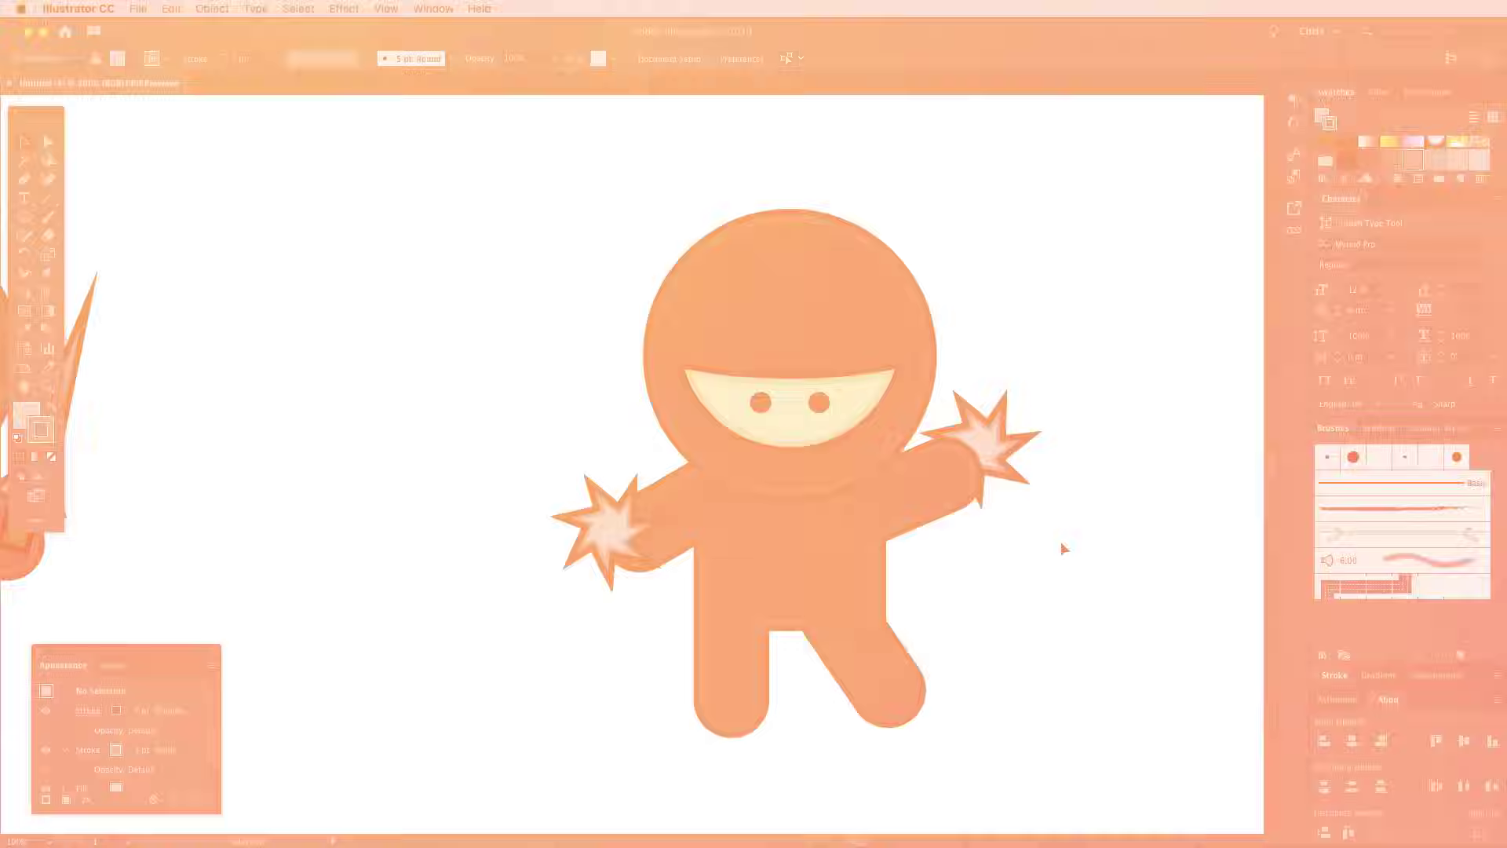